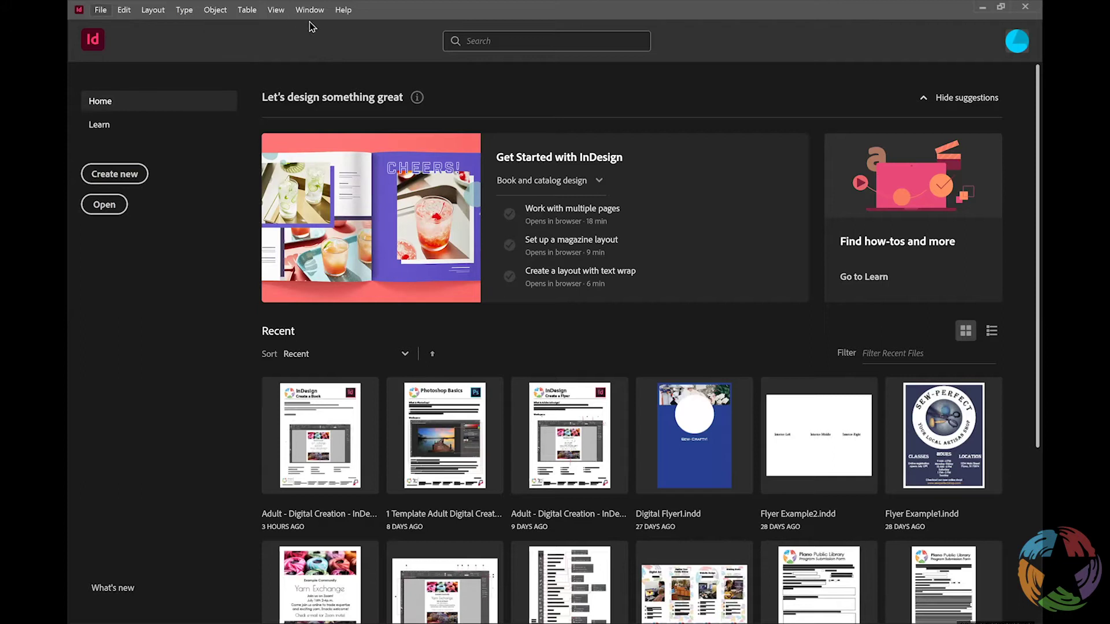
key("alt+f")
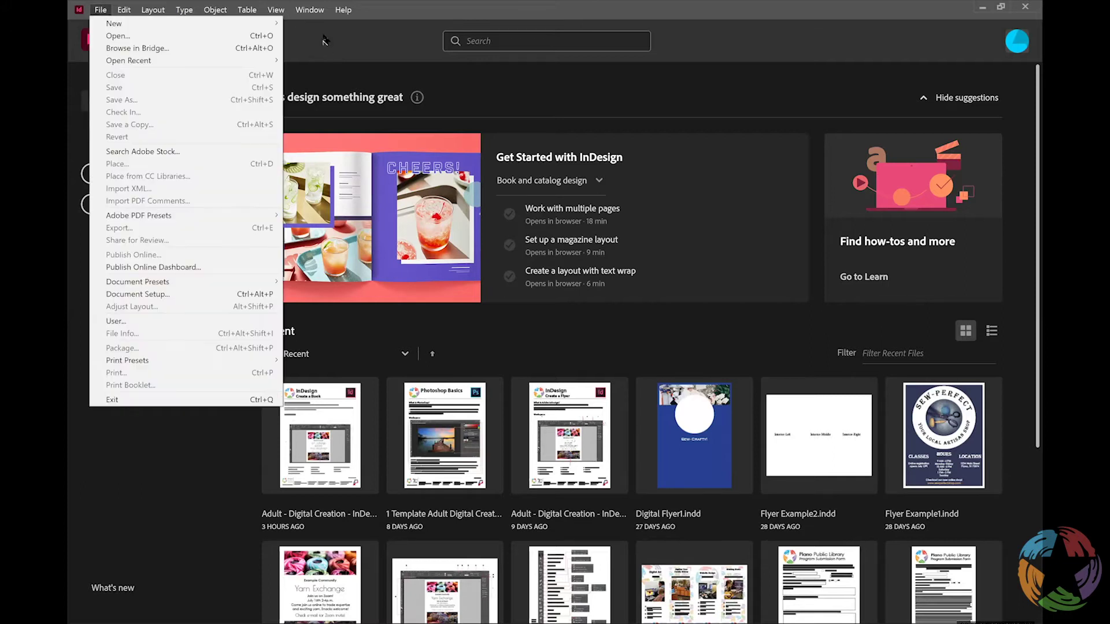
key("n")
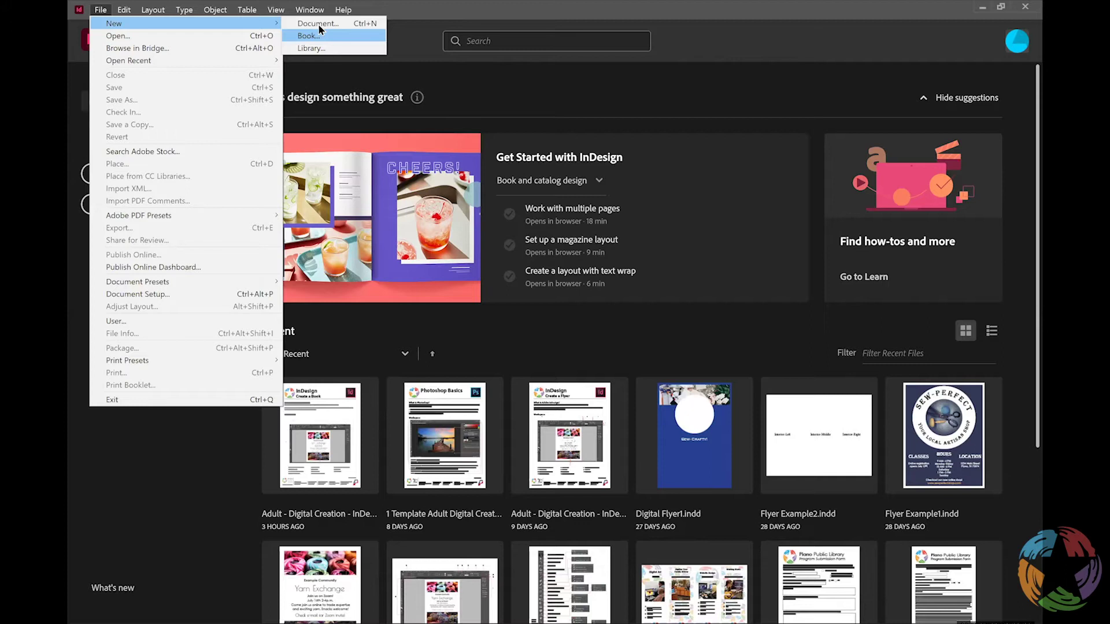
key("Up")
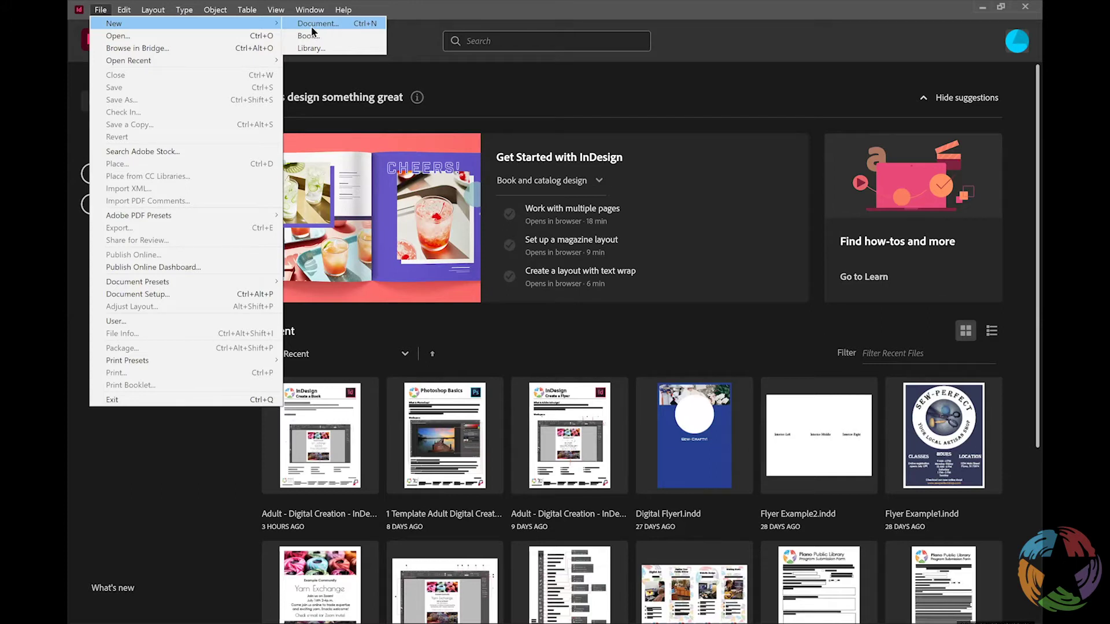
key("Escape")
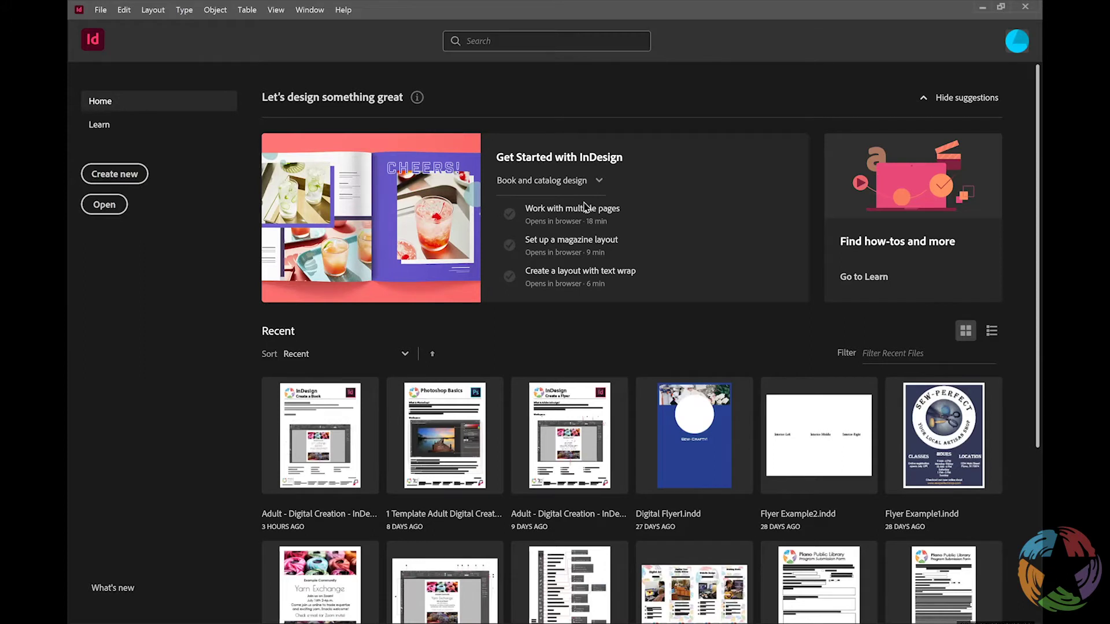
Start a new document from the print presets, choosing the Letter size of 8.5 x 11 in.
key("ctrl+n")
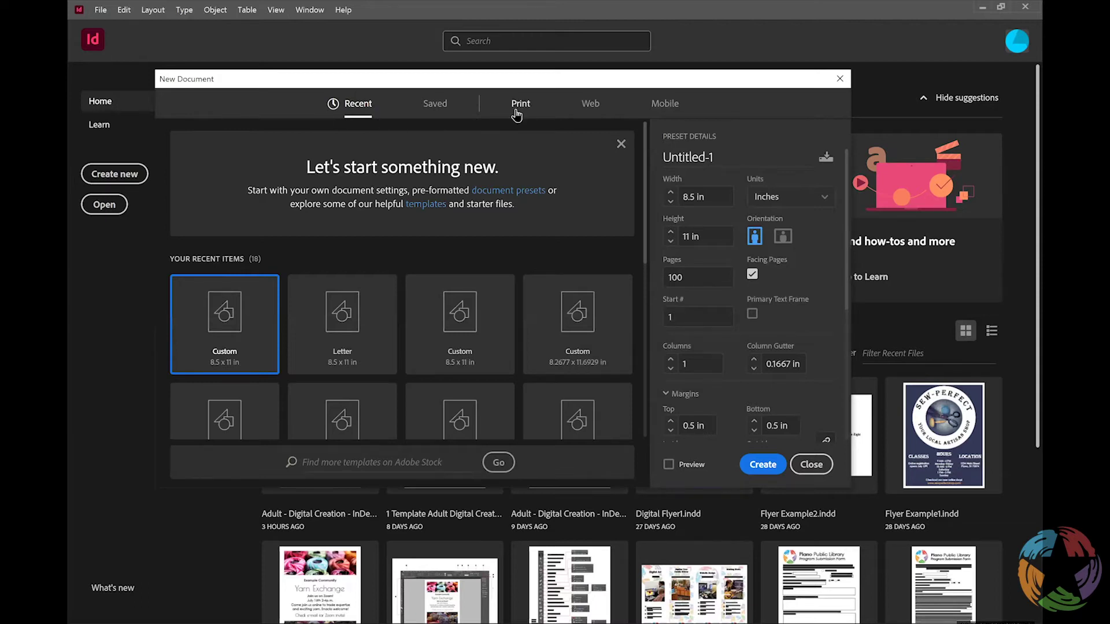
left_click(439, 113)
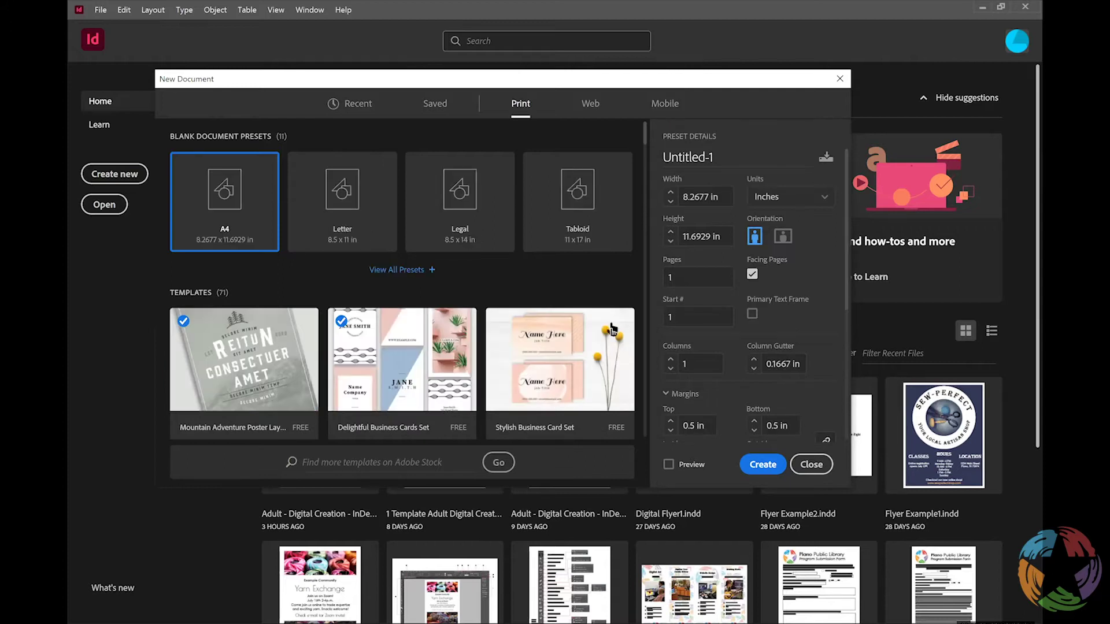
left_click(405, 270)
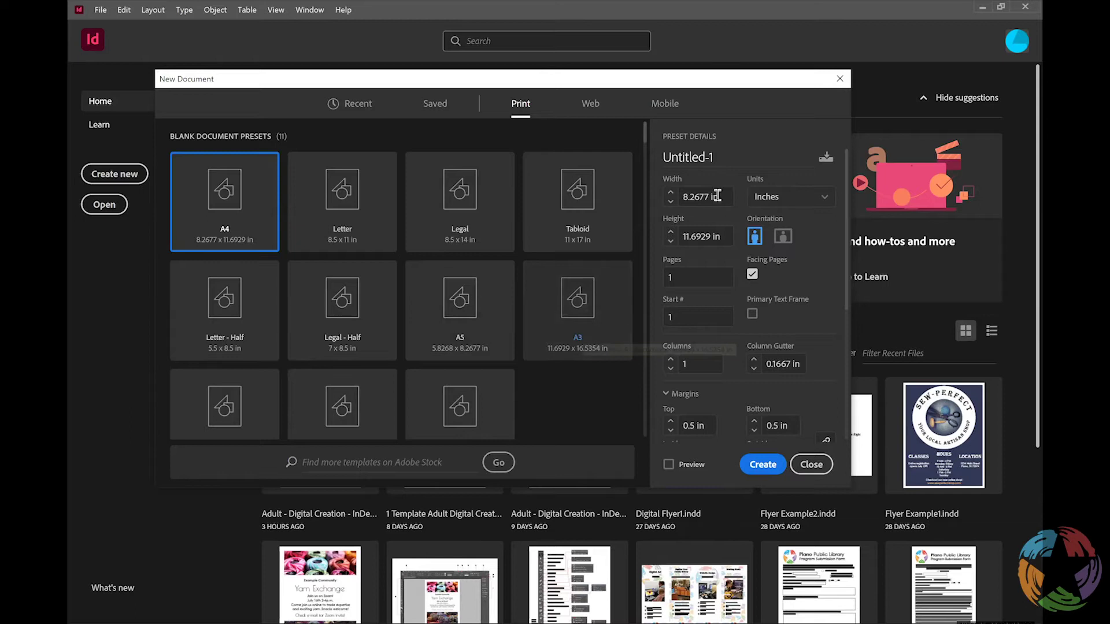
left_click(391, 218)
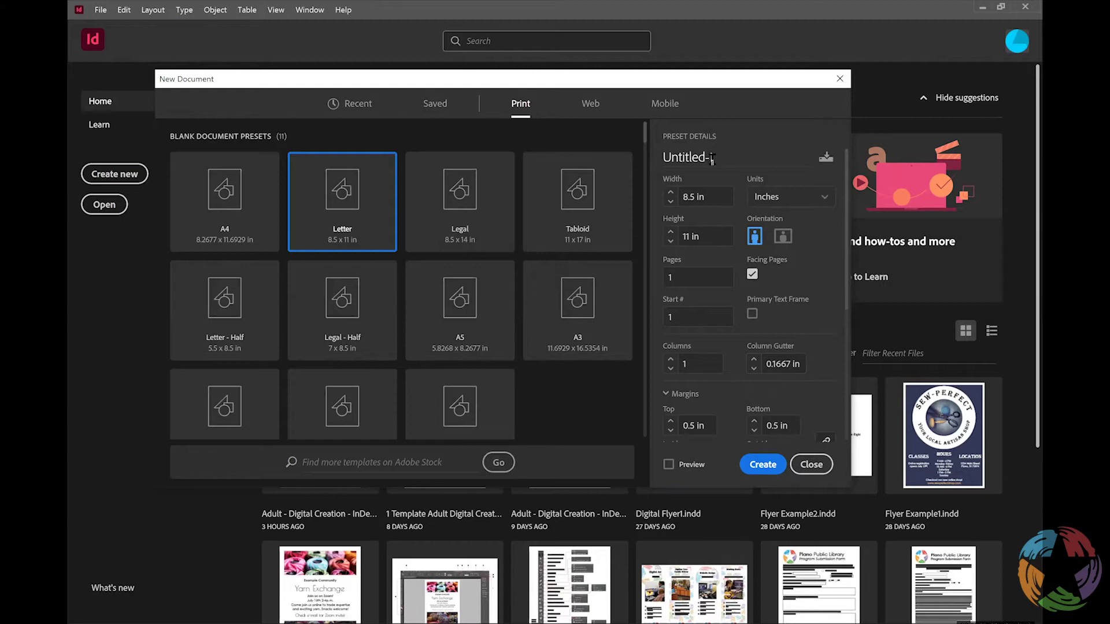
Name the new document "Book Example" and choose inches as its units.
left_click(661, 162)
key("ctrl+a")
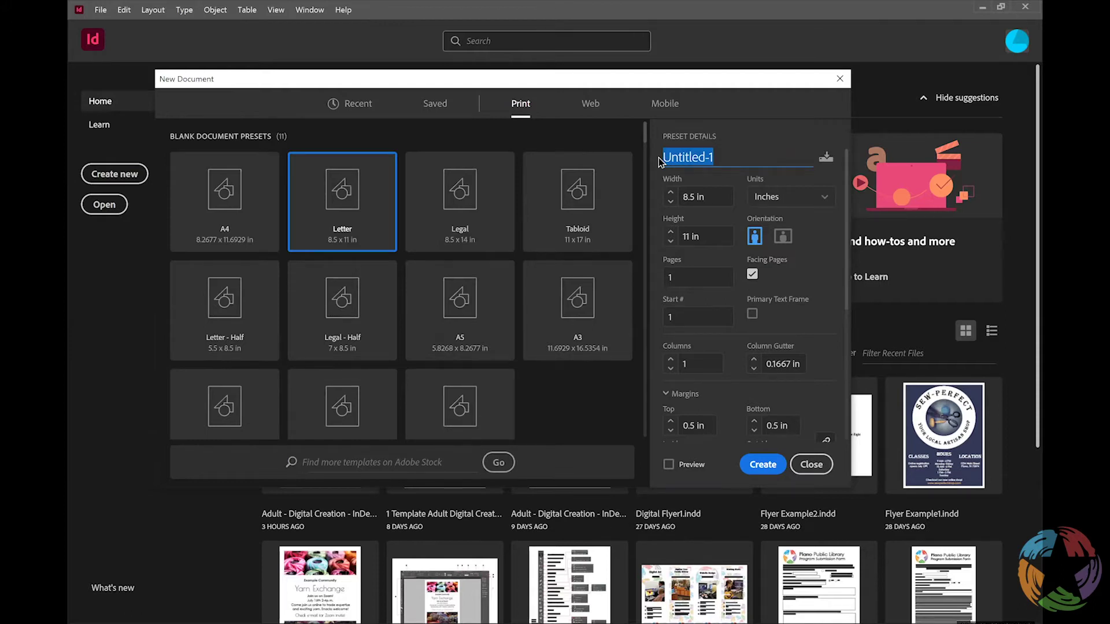
type("Book Example")
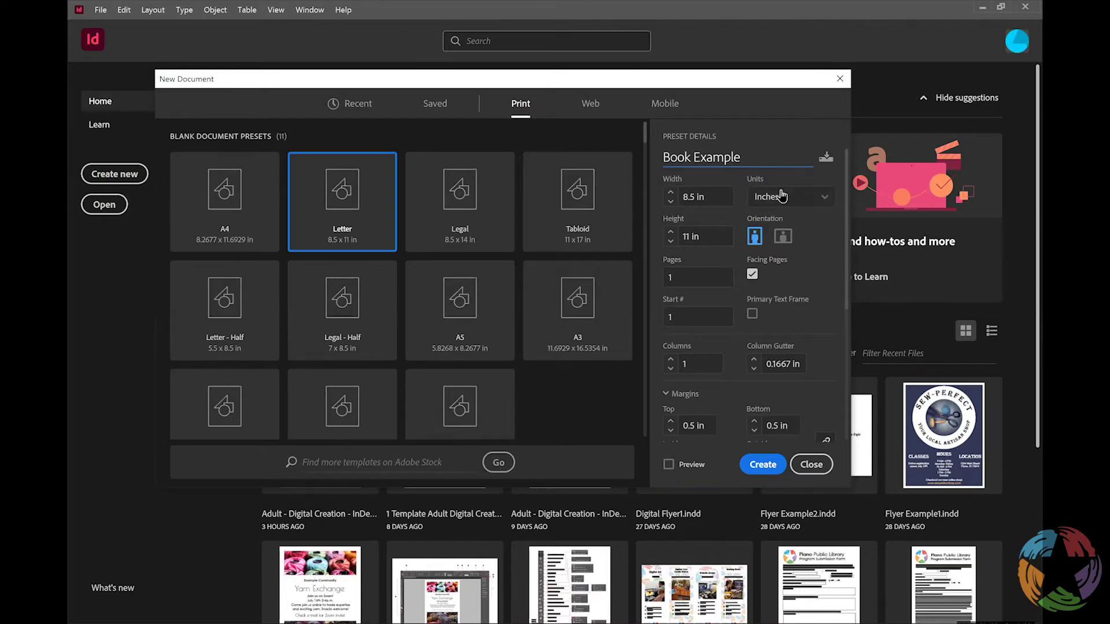
left_click(823, 204)
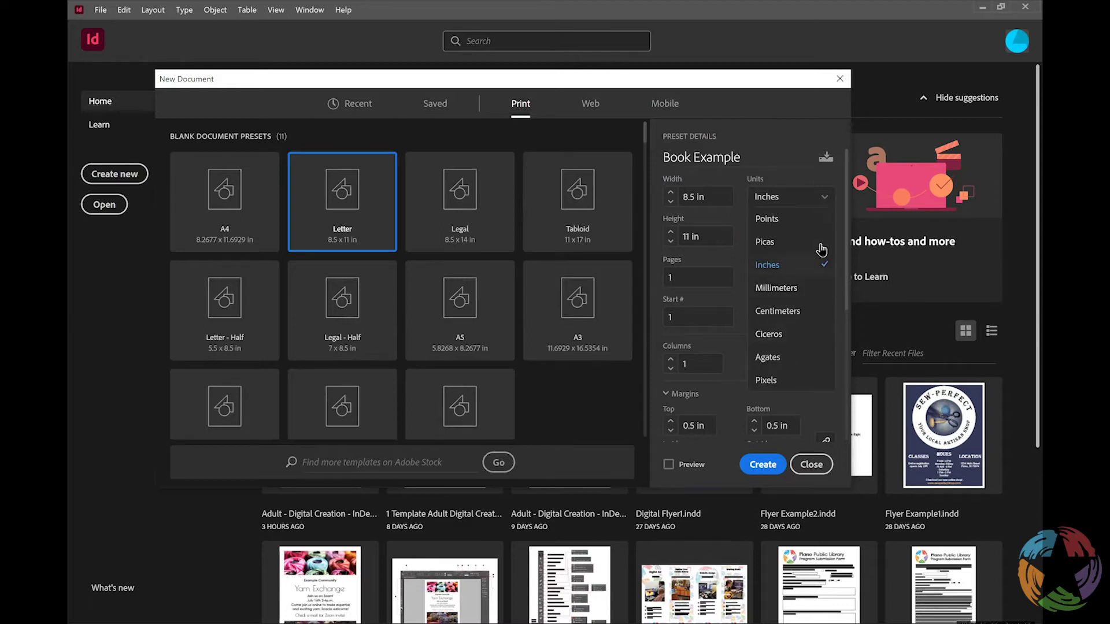
left_click(772, 266)
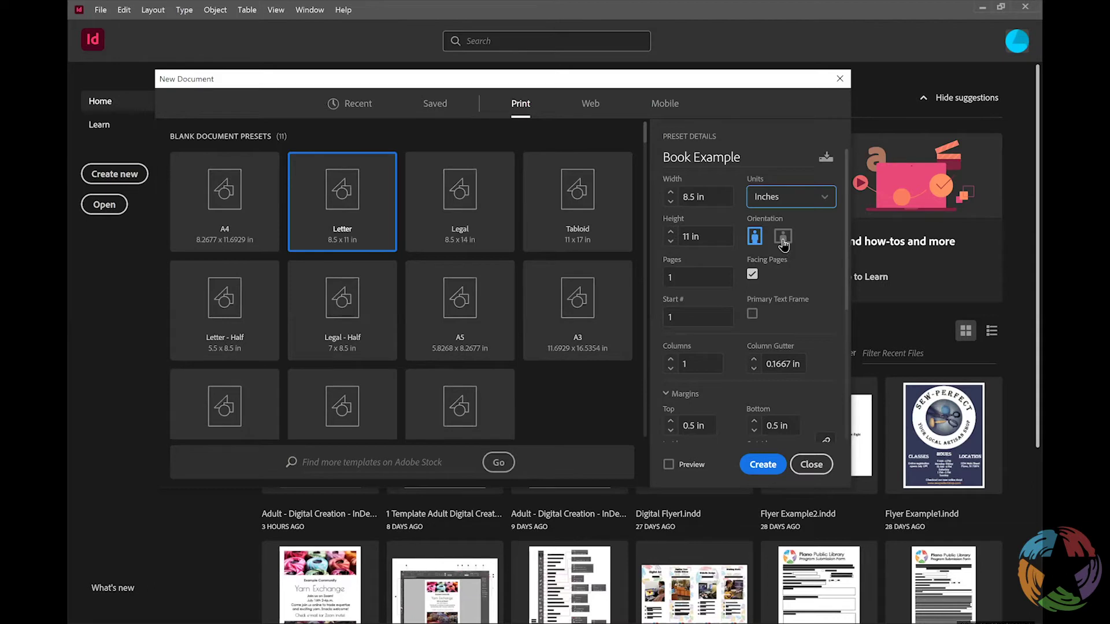
Set the page count to 100 with facing pages enabled.
left_click(751, 272)
left_click(752, 273)
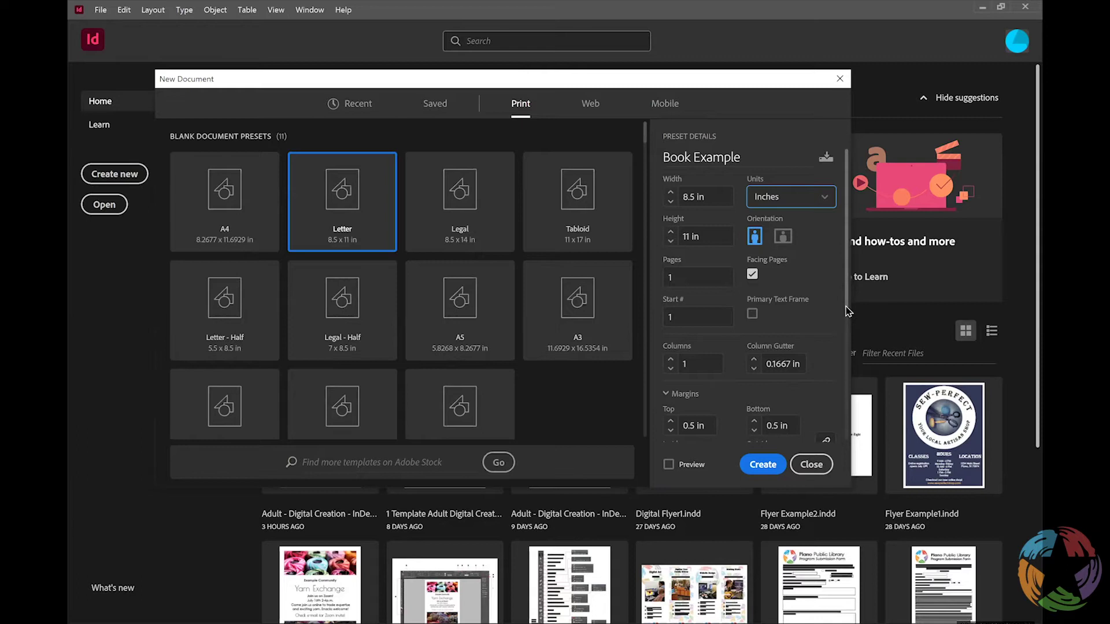
scroll(846, 310, "down", 4)
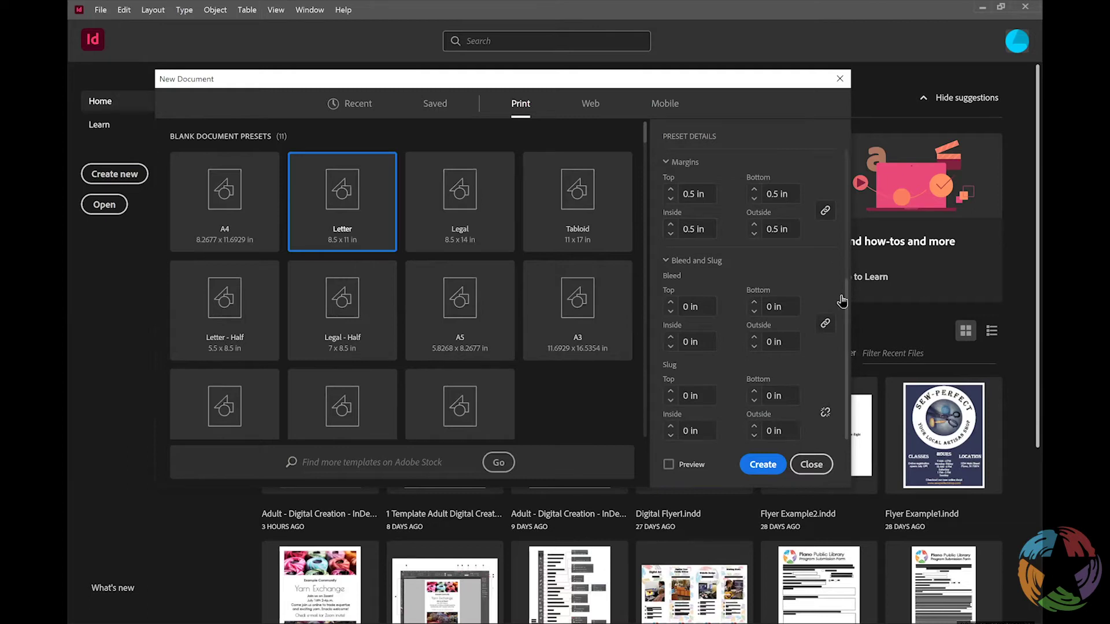
scroll(827, 237, "up", 4)
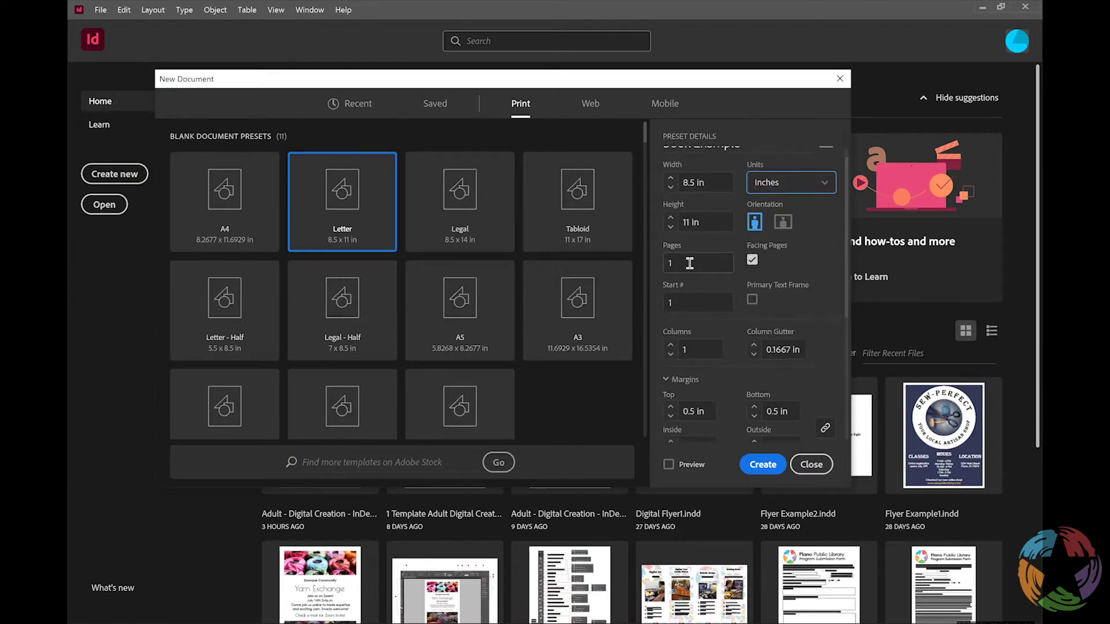
left_click(690, 263)
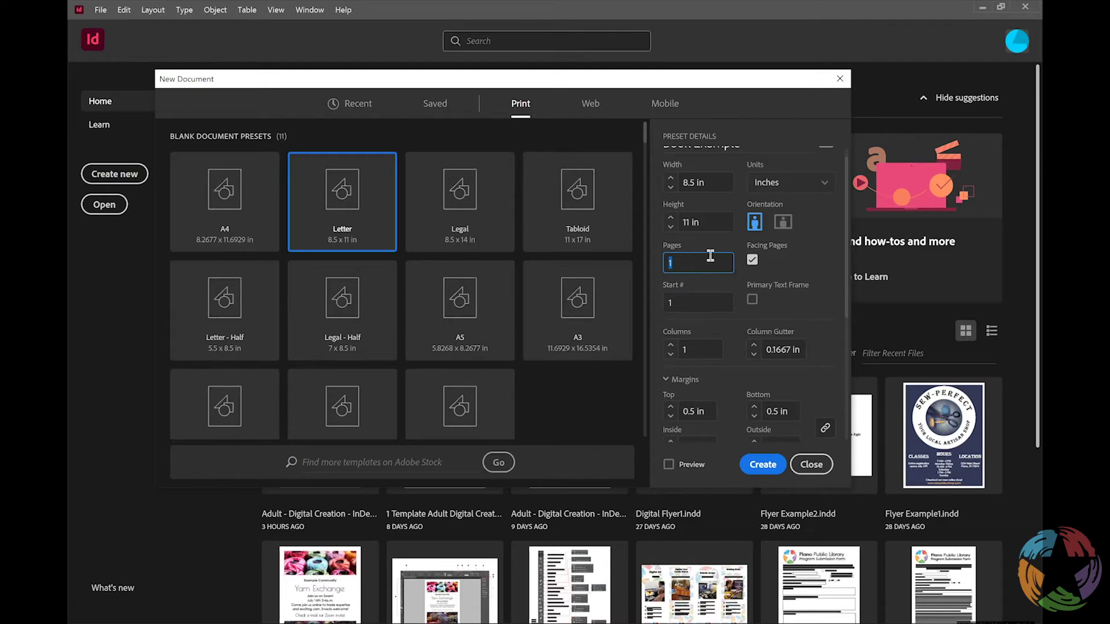
left_click(703, 263)
type("00")
Try raising all four linked margins to 0.625 in and restore them to 0.5 in.
scroll(850, 374, "down", 3)
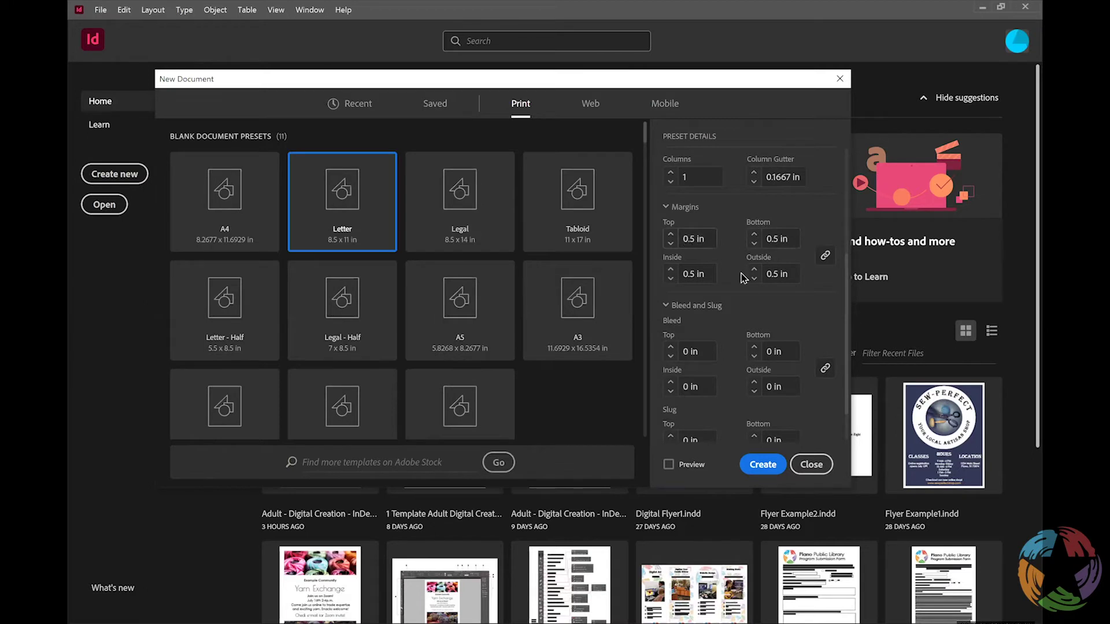
left_click(826, 259)
left_click(825, 255)
left_click(671, 235)
left_click(825, 255)
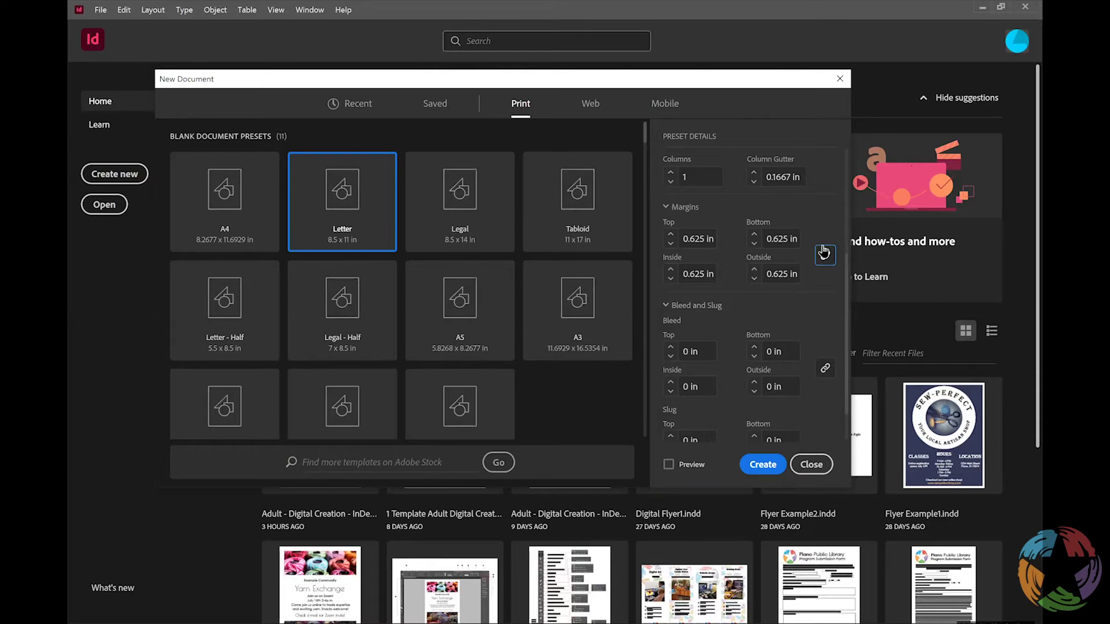
left_click(671, 244)
left_click(825, 255)
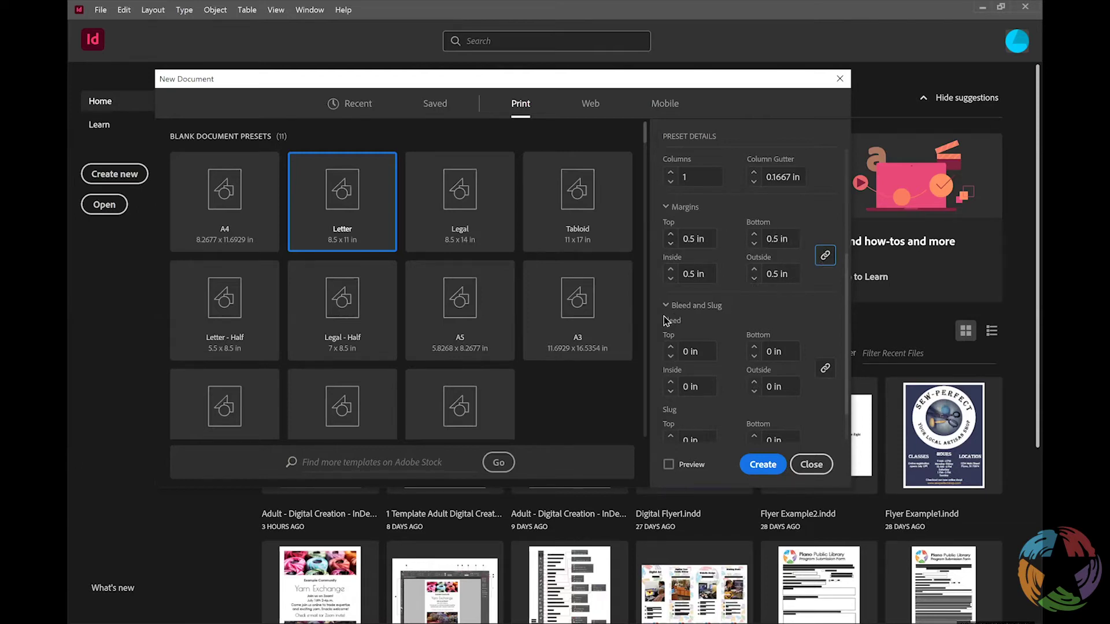
Turn on the preview, set the bleed to 0.25 in on all sides and create the document.
left_click(669, 465)
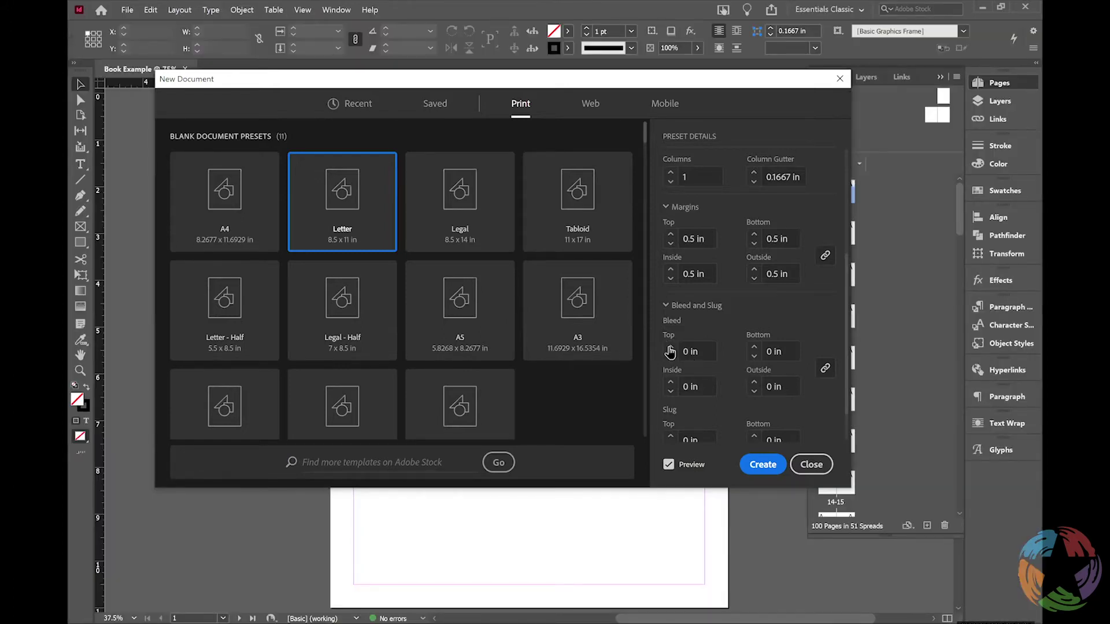
left_click(671, 348)
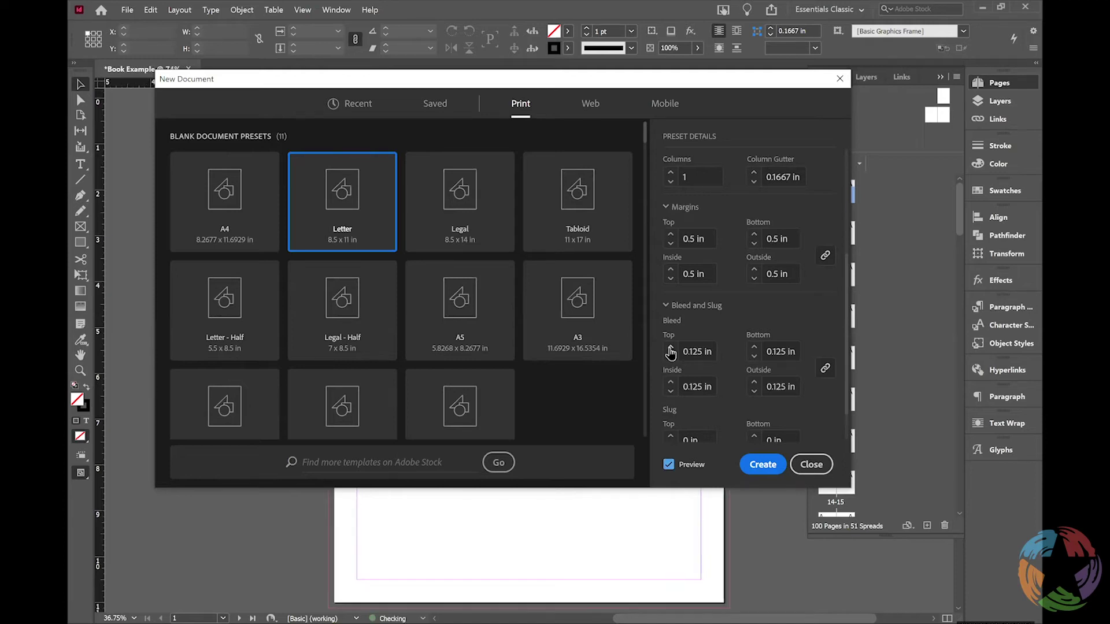
left_click(671, 348)
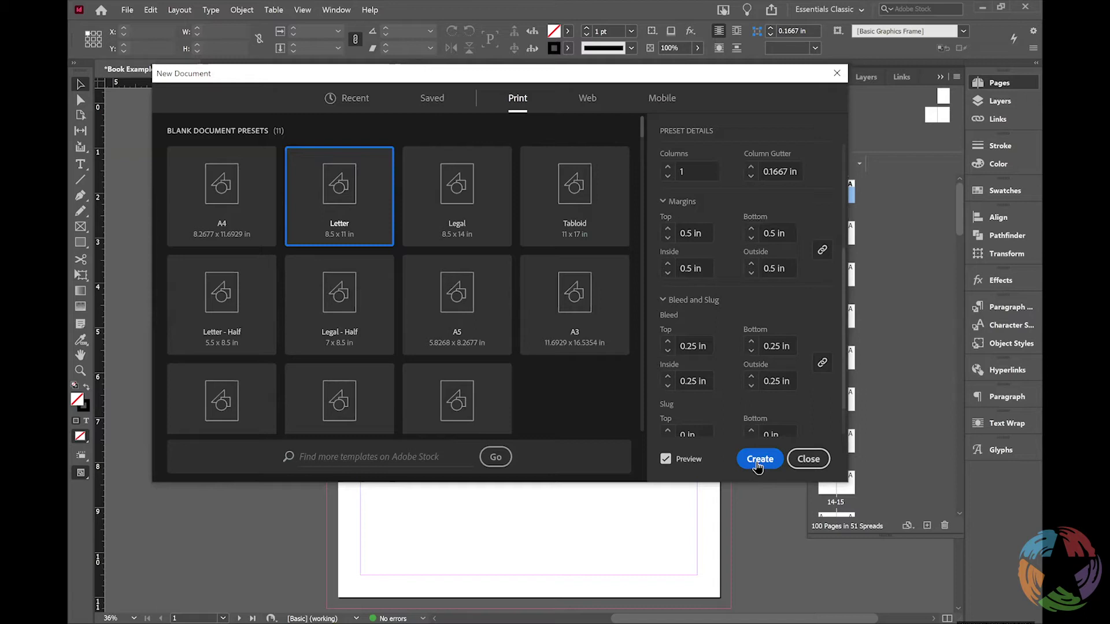
left_click(758, 462)
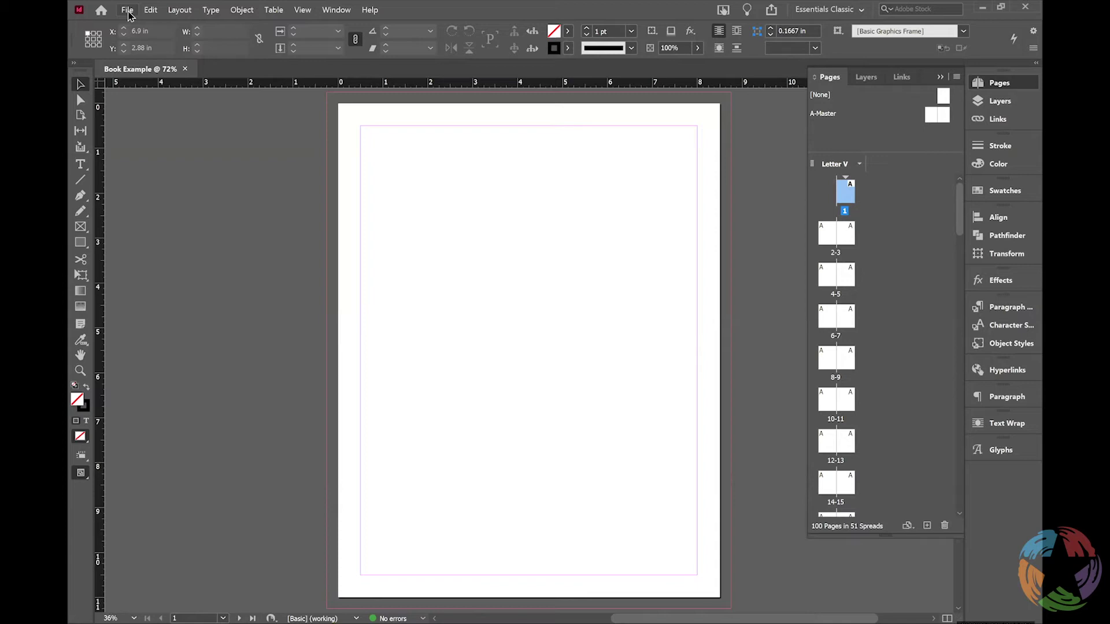
Review the page count, page size and margins in Document Setup and accept them.
left_click(220, 11)
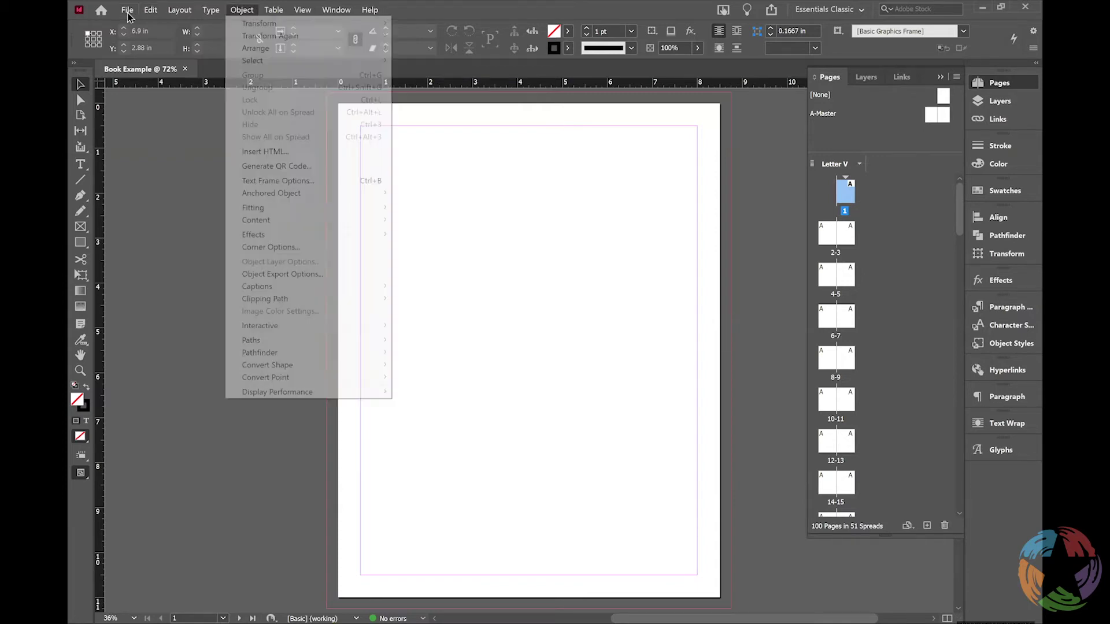
mouse_move(127, 10)
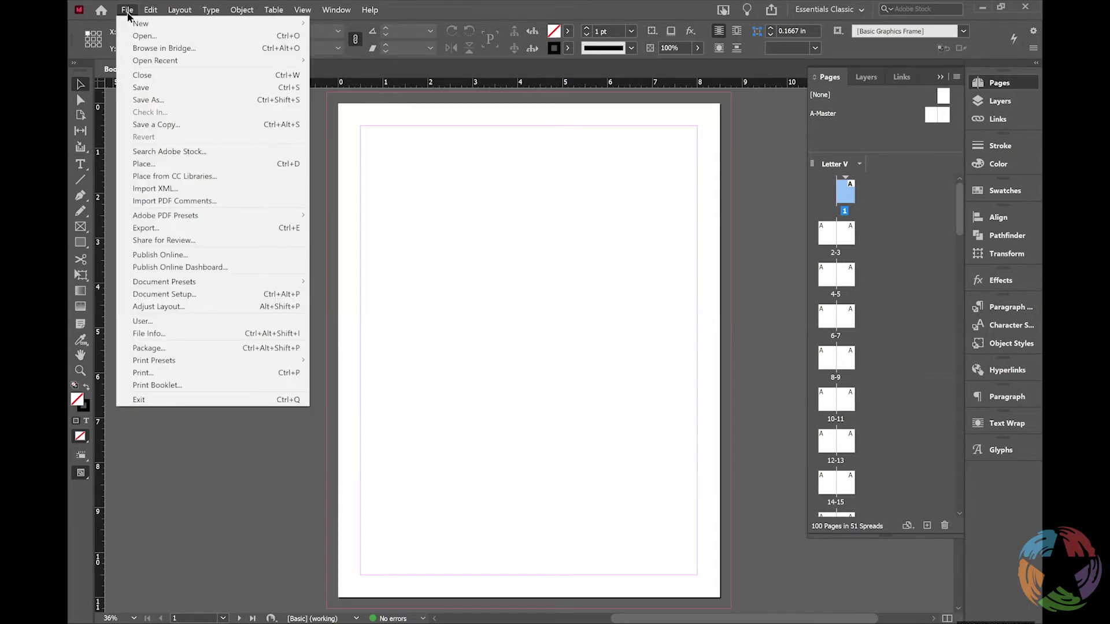
left_click(166, 294)
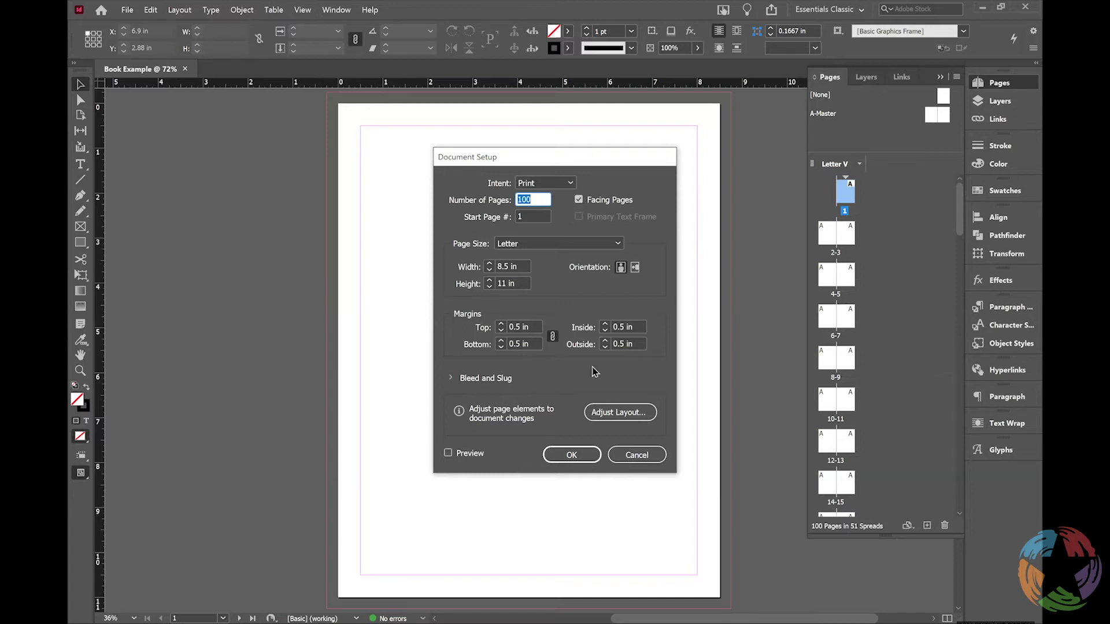
left_click(578, 457)
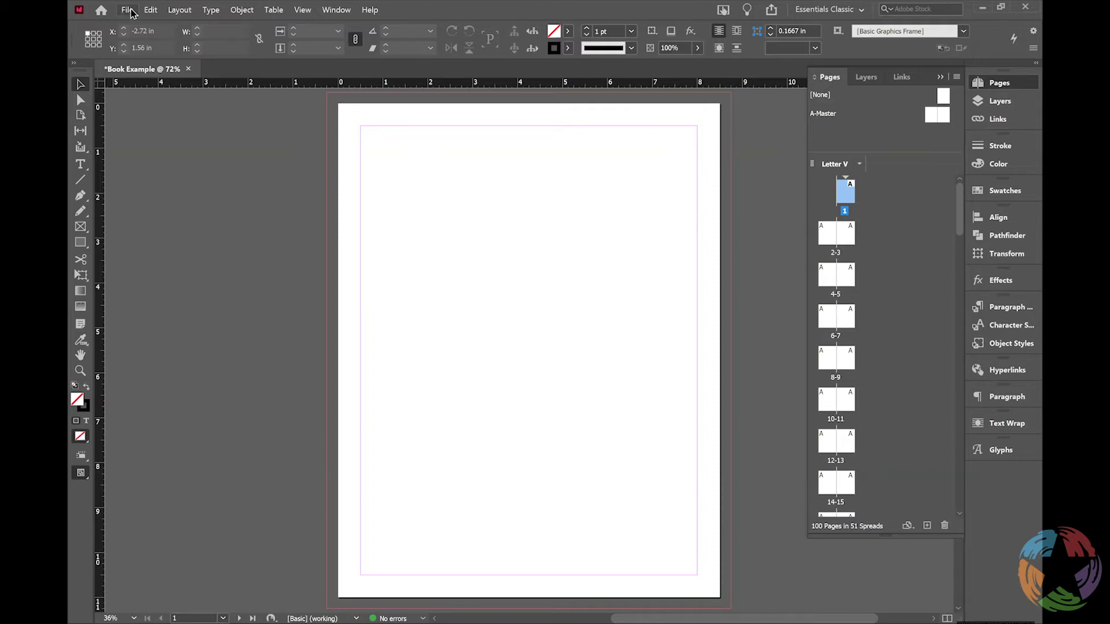
Review the General and Units & Increments preferences, including the available horizontal ruler units, and close the preferences.
left_click(130, 11)
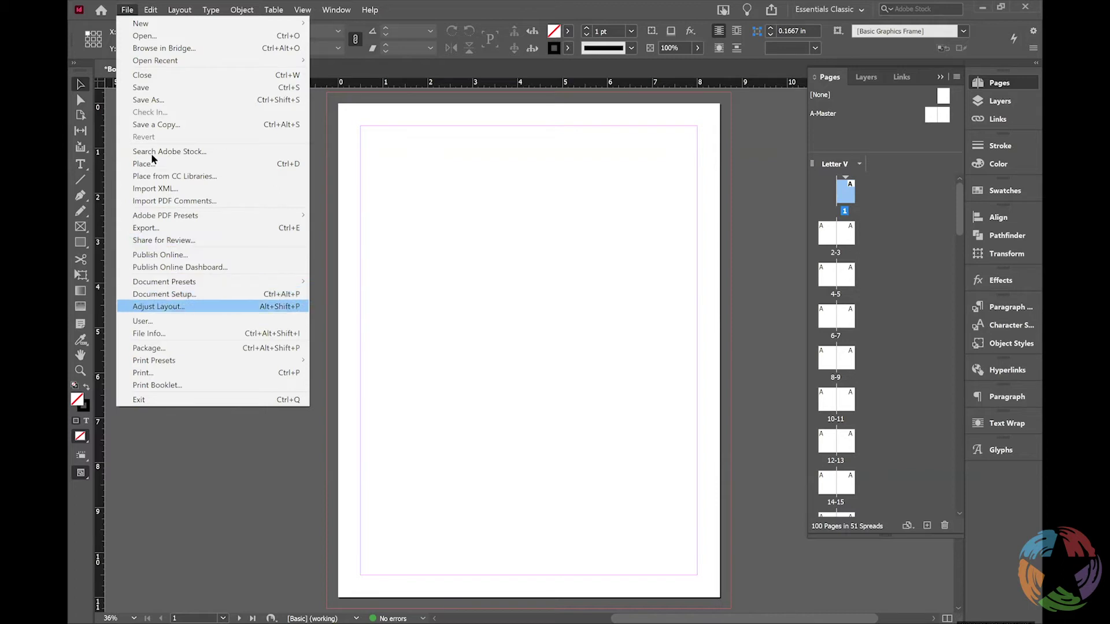
left_click(155, 13)
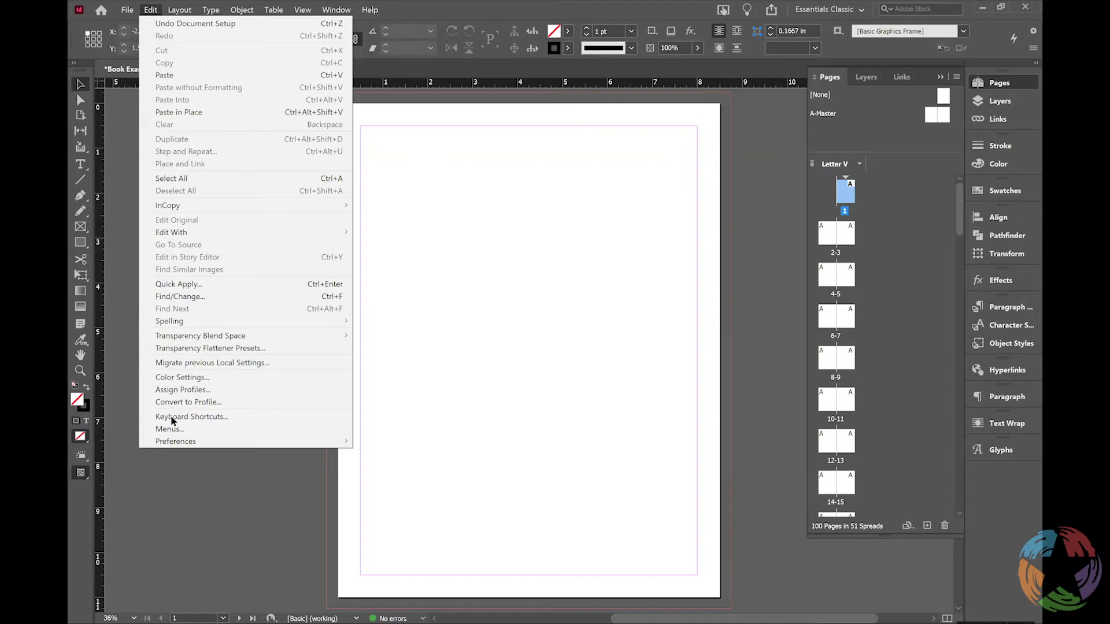
mouse_move(191, 443)
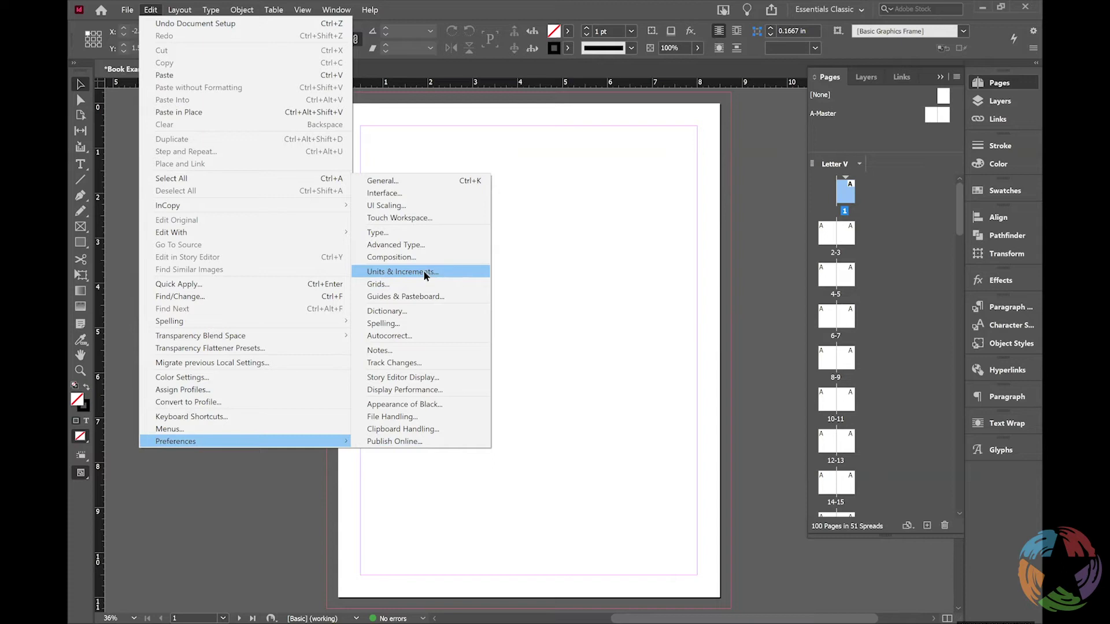
key("Escape")
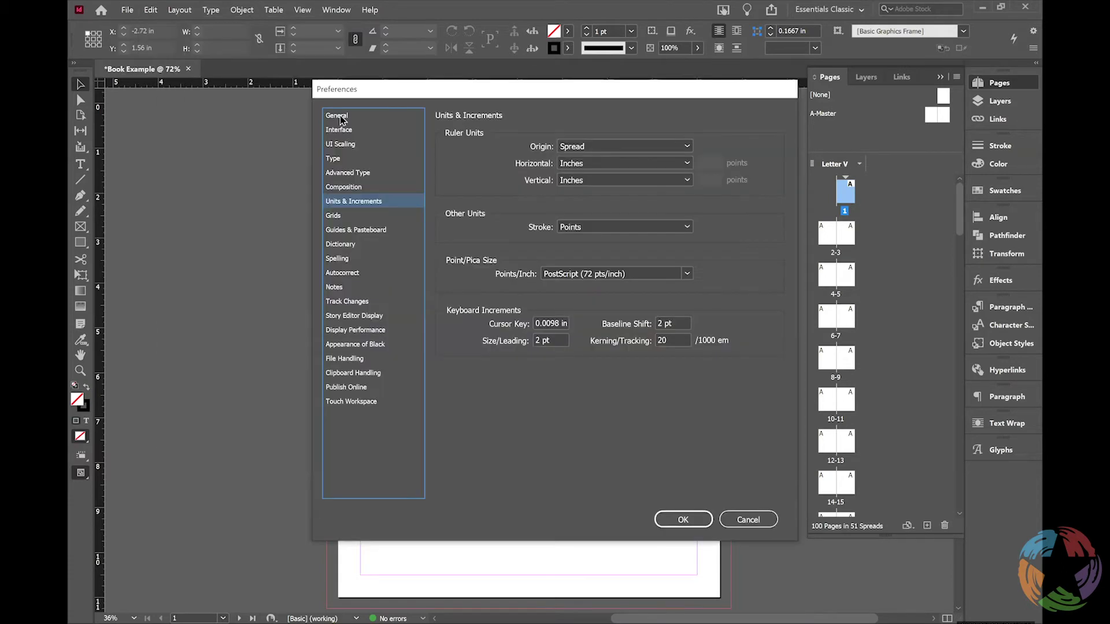
left_click(340, 116)
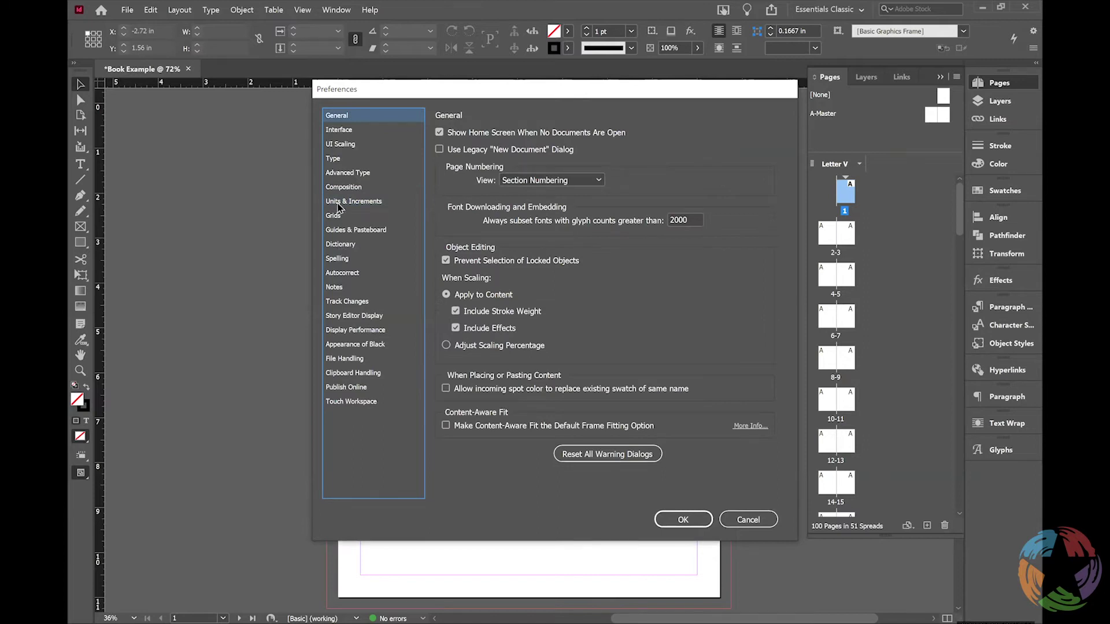
left_click(339, 202)
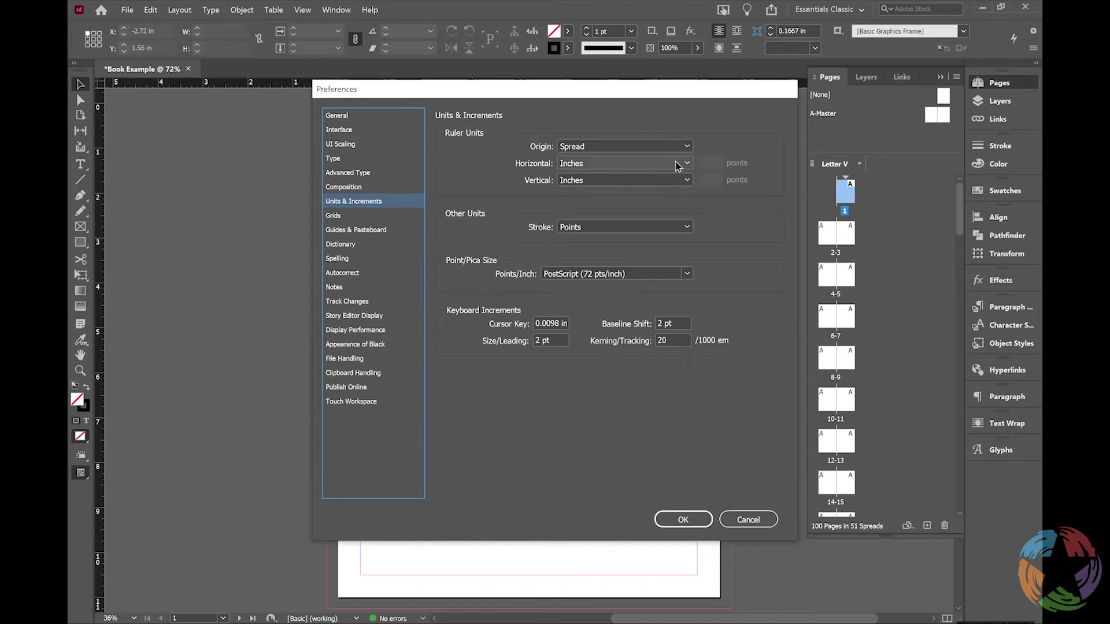
left_click(606, 168)
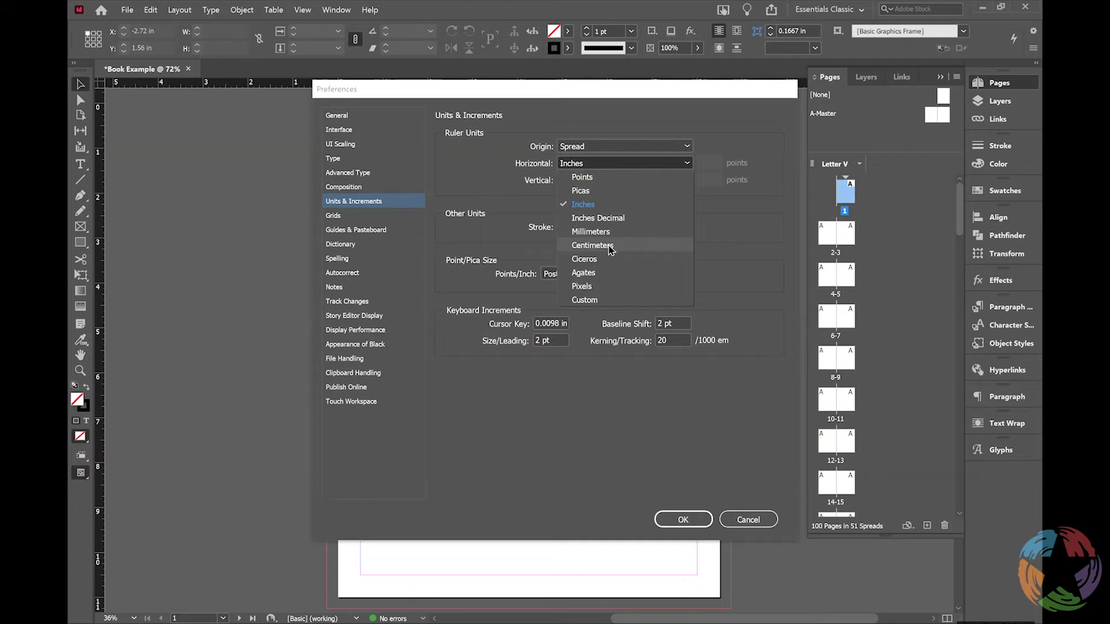
left_click(701, 514)
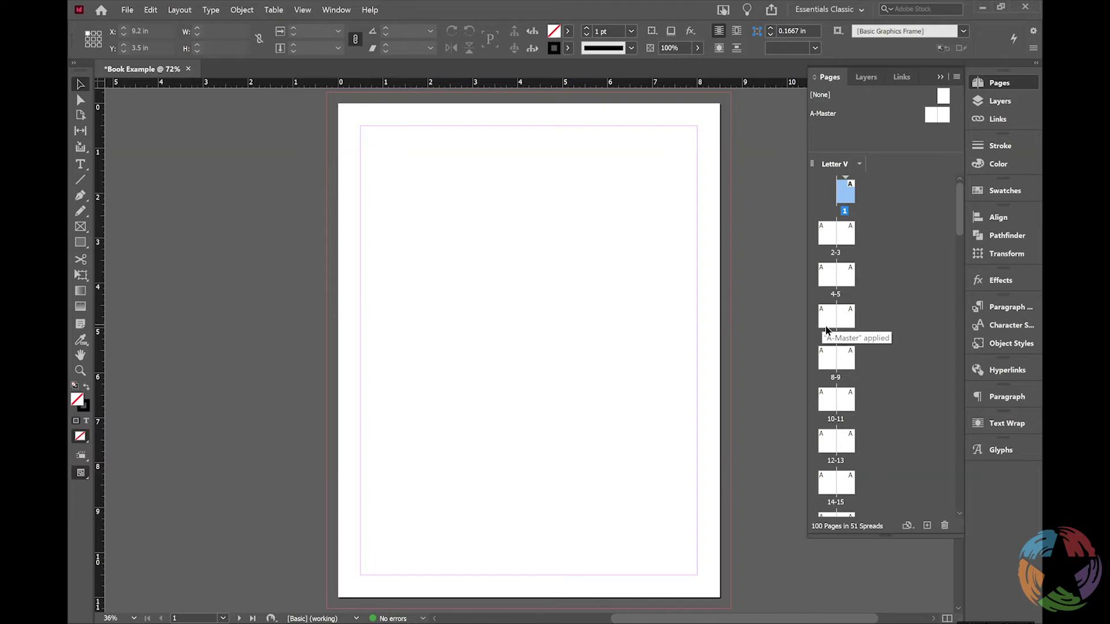
Look through the document's page spreads down to page 100 and return to page 1.
left_click_drag(960, 215, 969, 498)
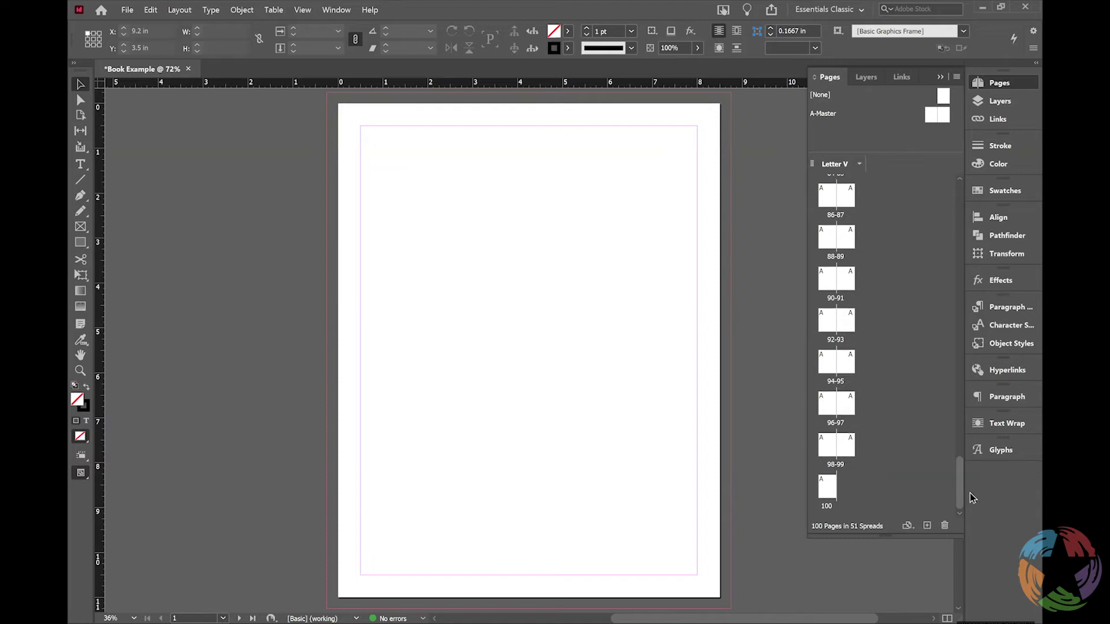
scroll(946, 309, "up", 10)
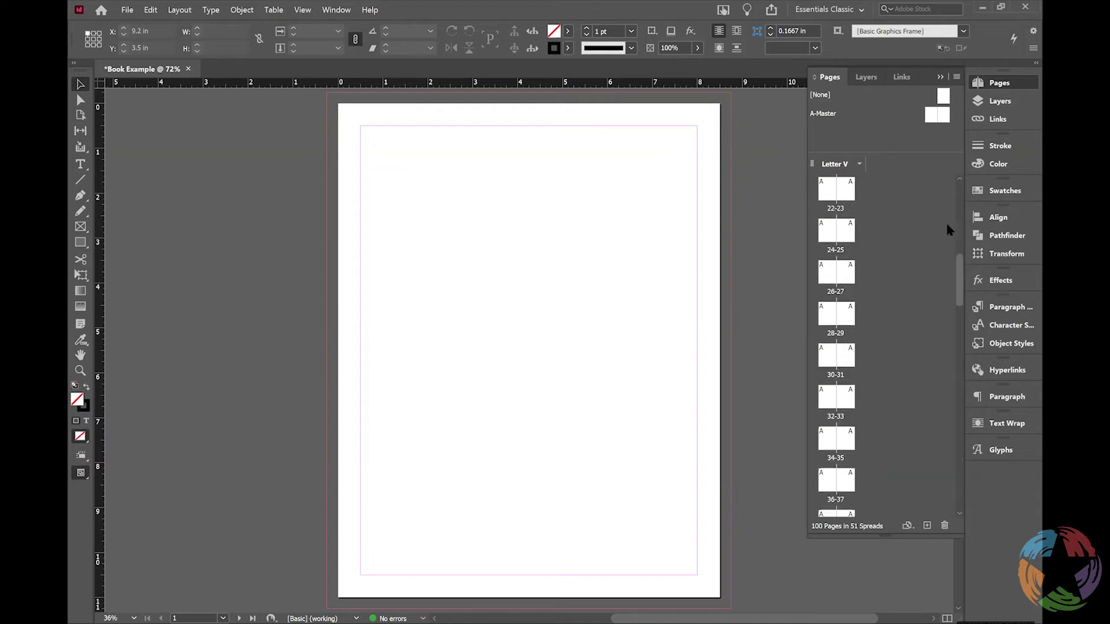
scroll(948, 226, "up", 5)
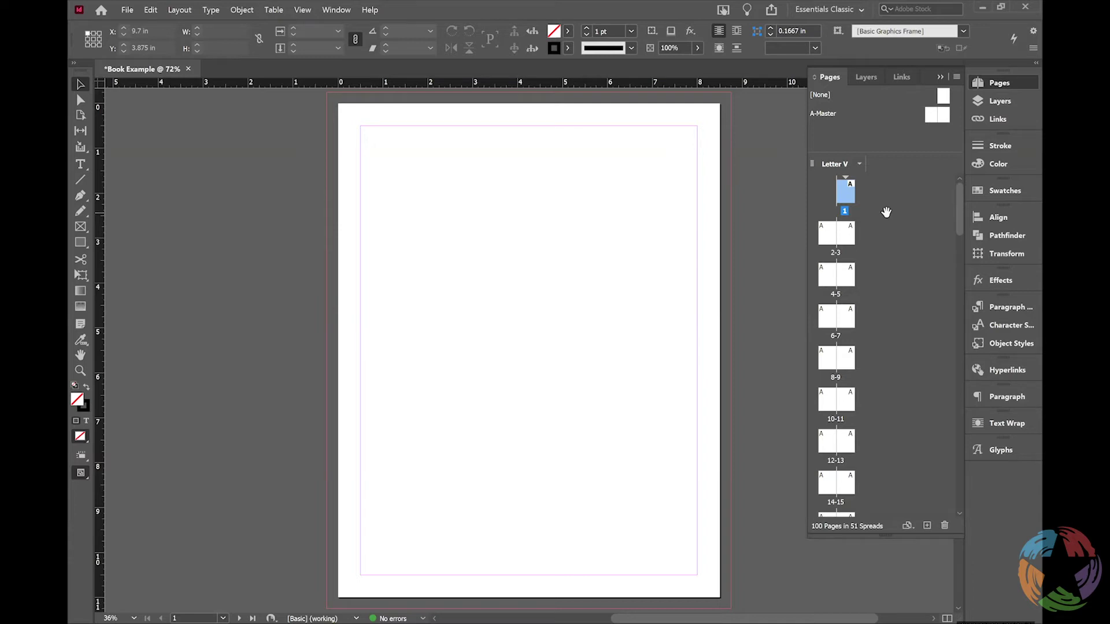
Check which display performance option is active for the document and leave it as set.
left_click(302, 10)
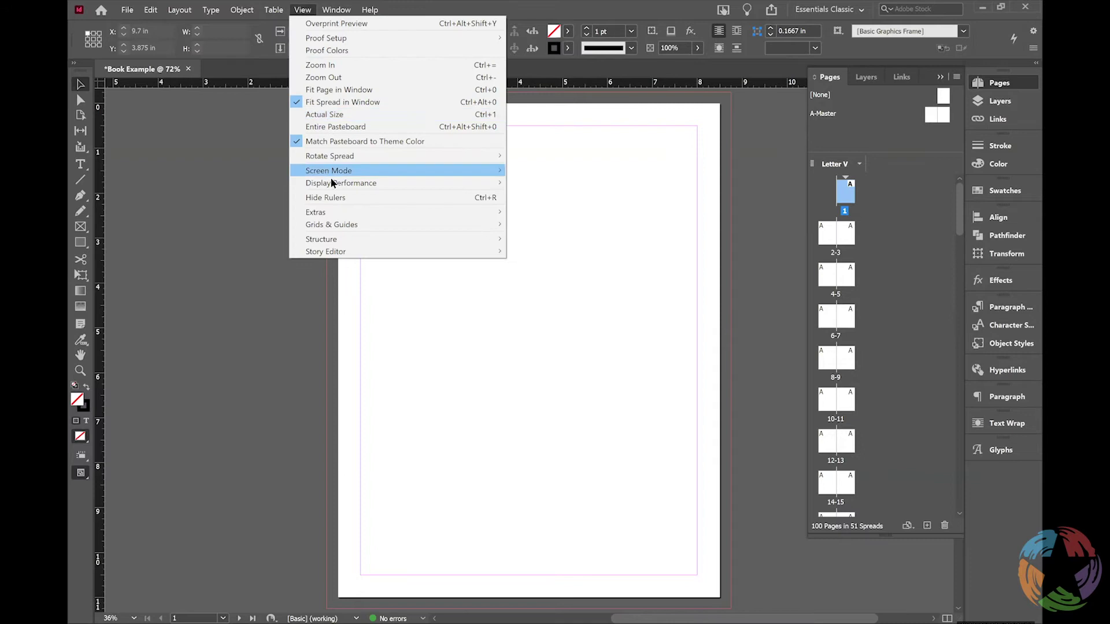
mouse_move(348, 181)
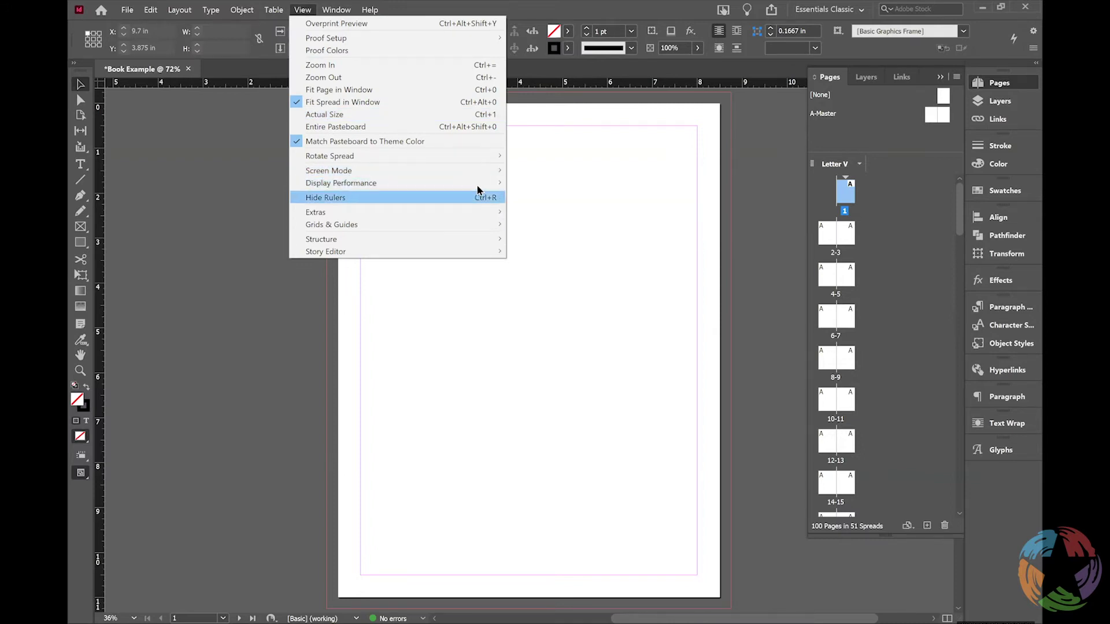
mouse_move(491, 183)
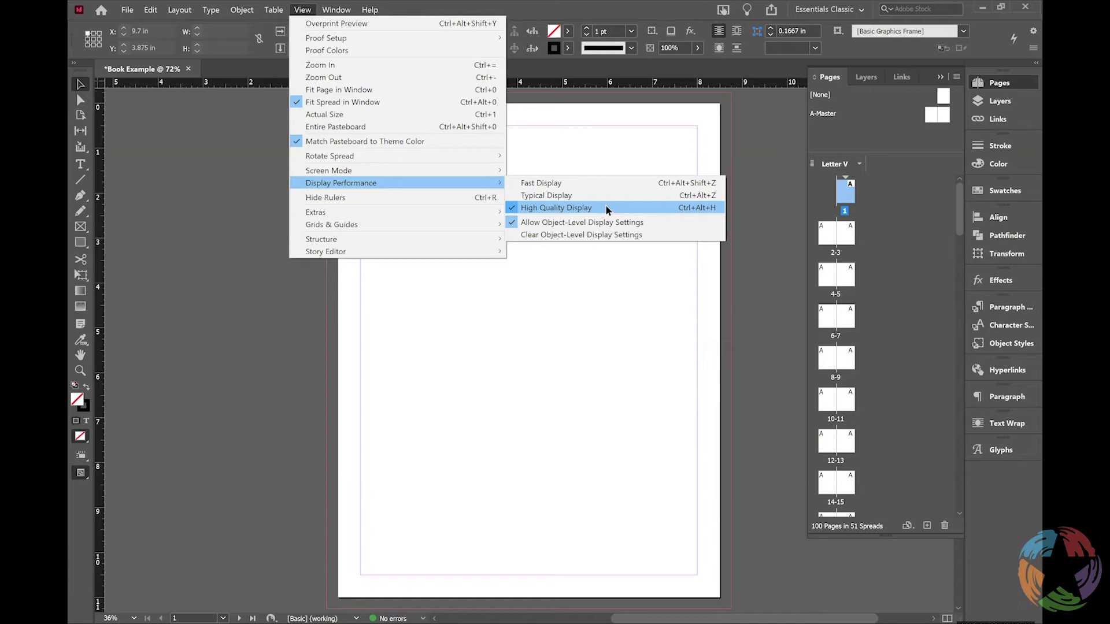
left_click(608, 316)
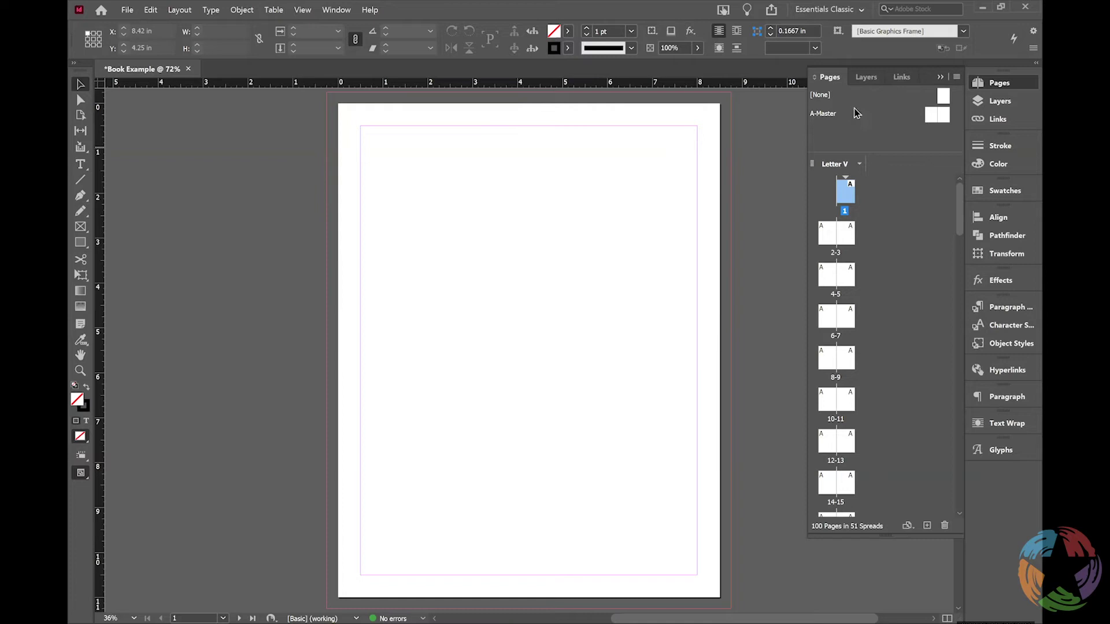
Try the Book and Essentials workspaces and switch back to Essentials Classic.
left_click(862, 10)
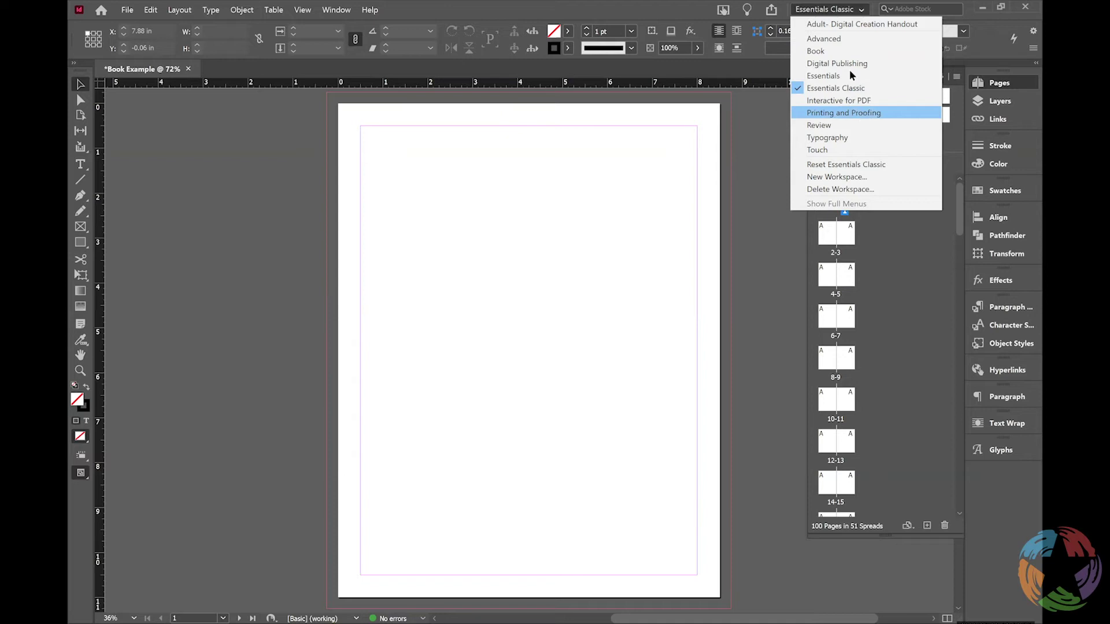
left_click(837, 51)
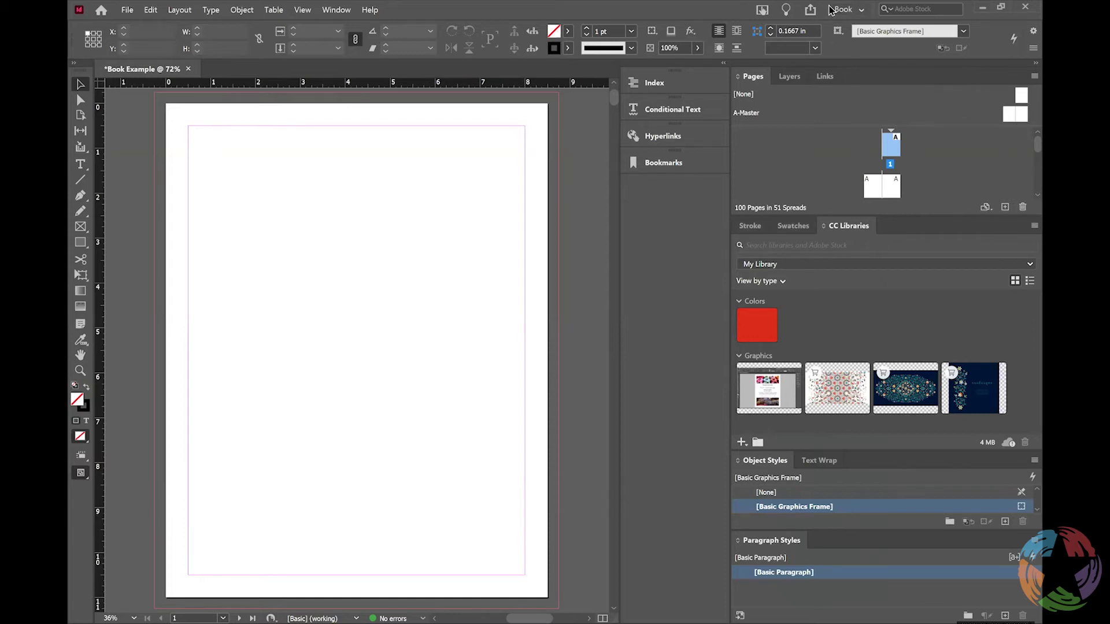
left_click(862, 12)
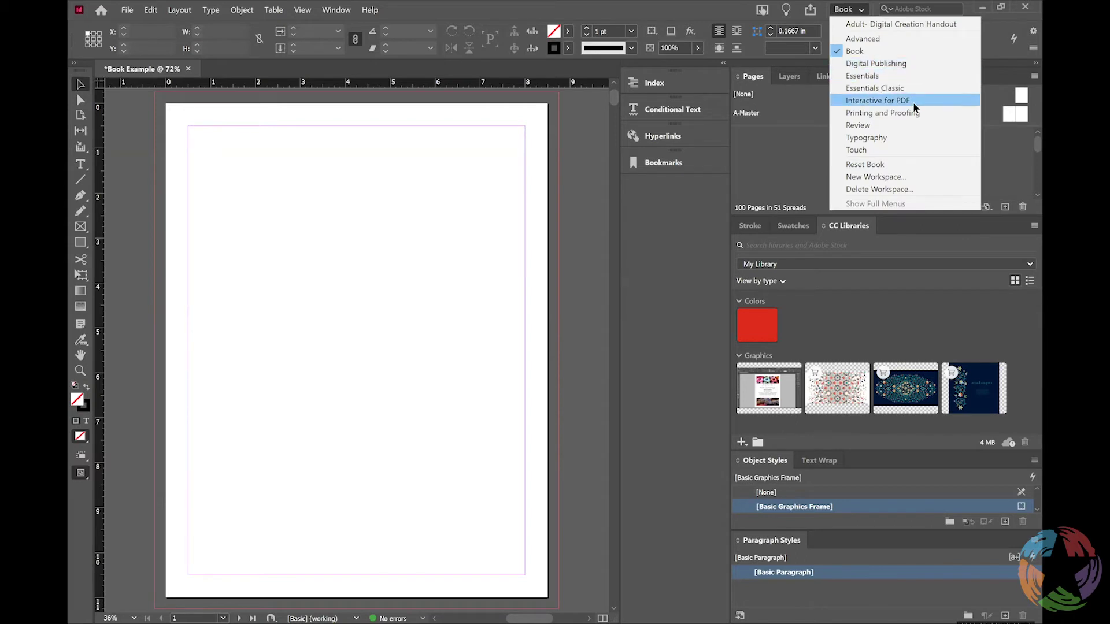
left_click(883, 77)
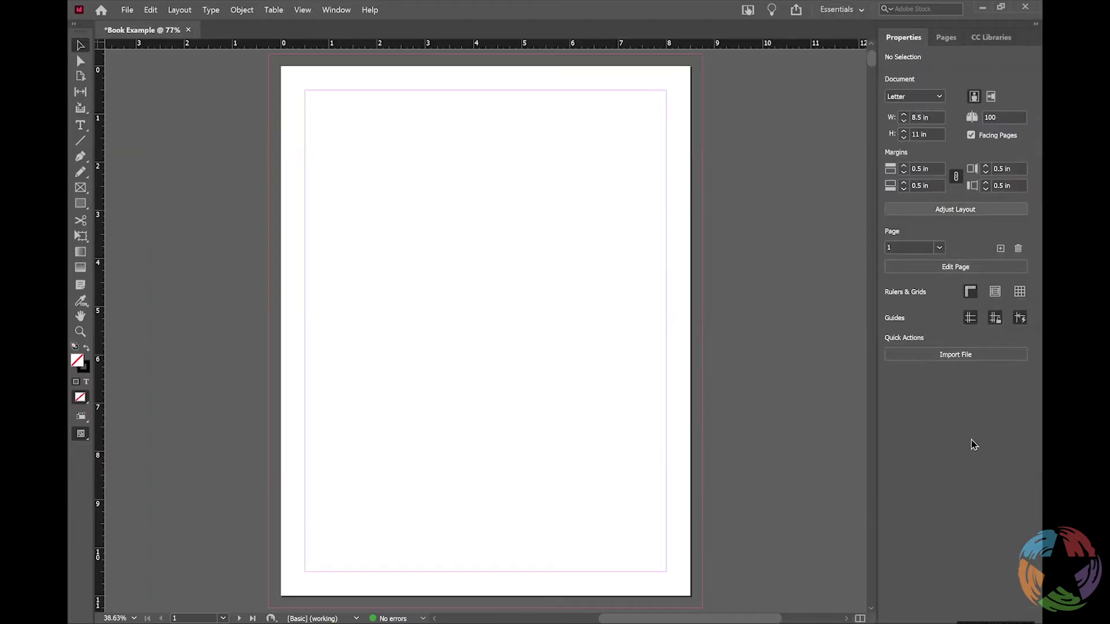
left_click(848, 11)
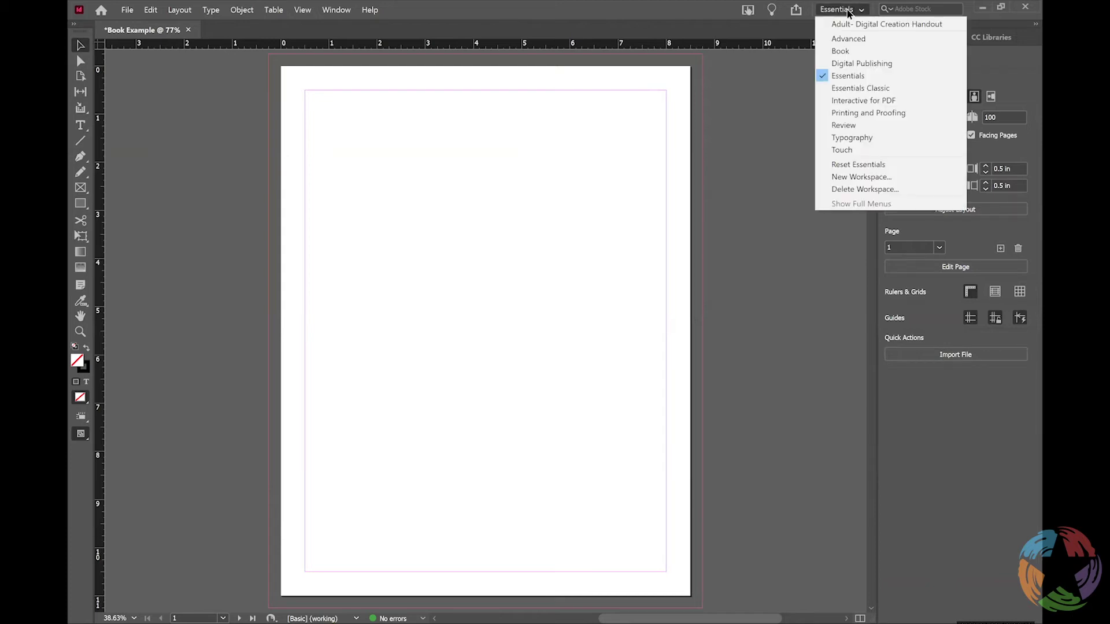
left_click(851, 88)
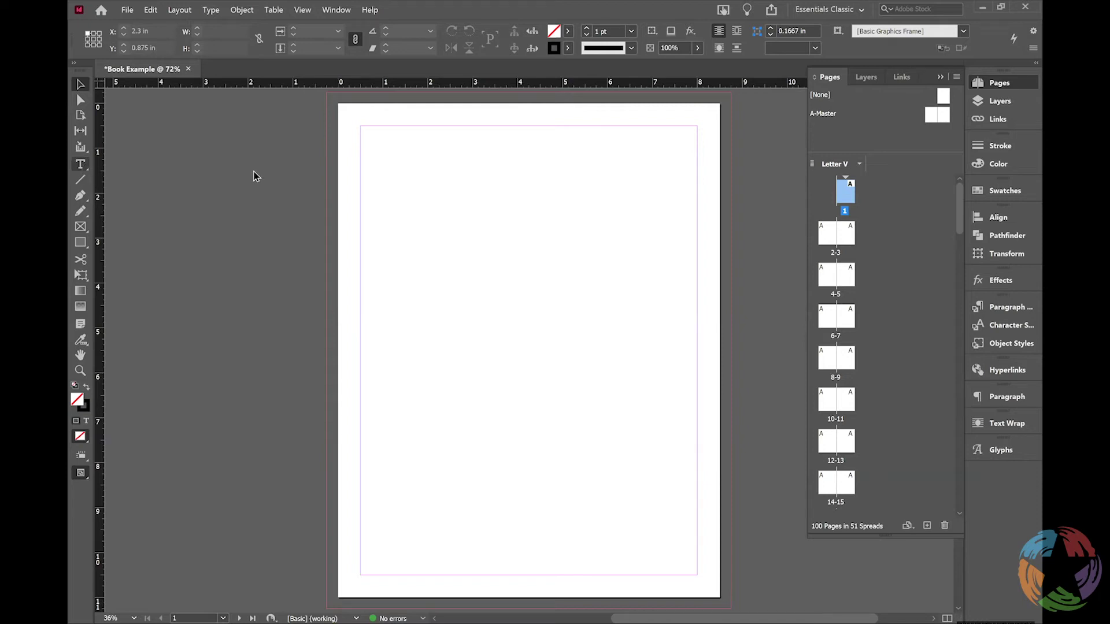
Draw a text frame about 7.5 × 10 in filling the margins of page 1, and show the document's links.
left_click(79, 166)
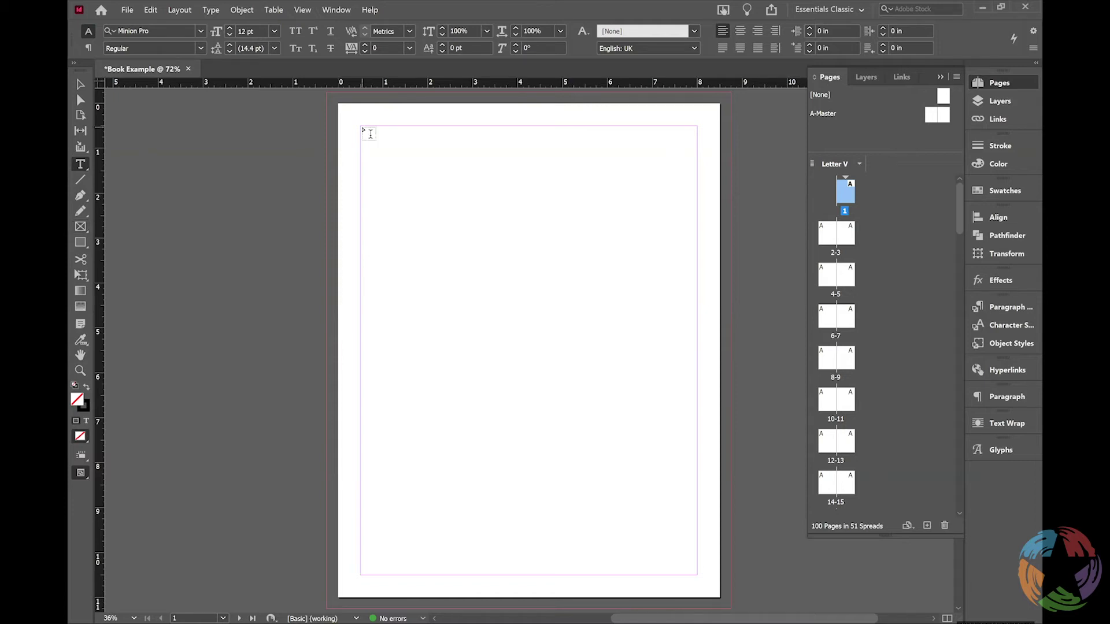
left_click_drag(364, 130, 617, 540)
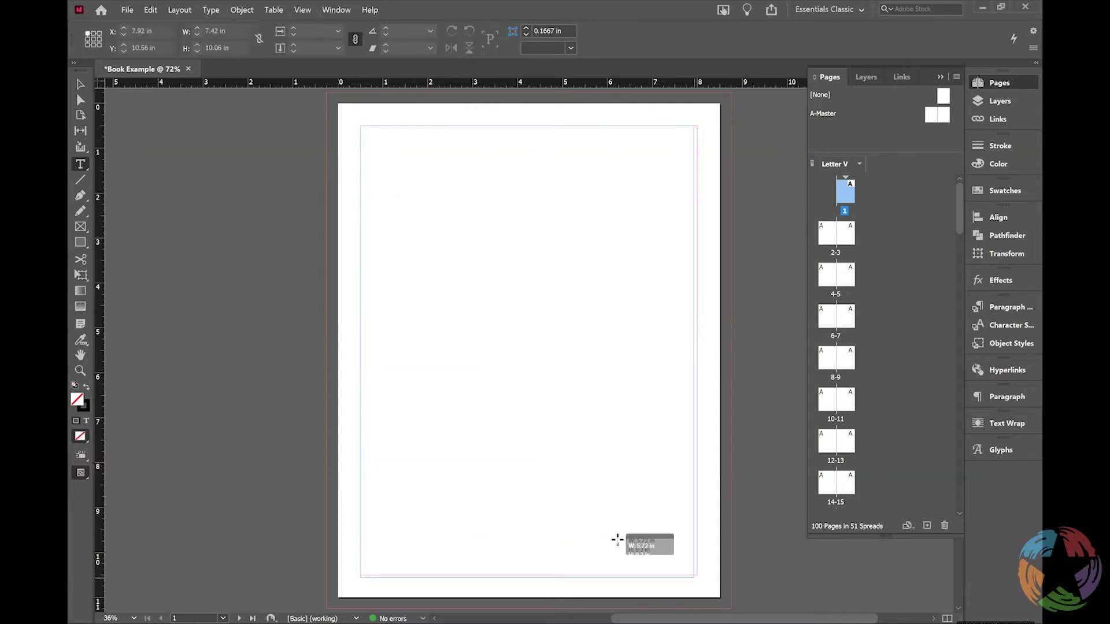
left_click(578, 393)
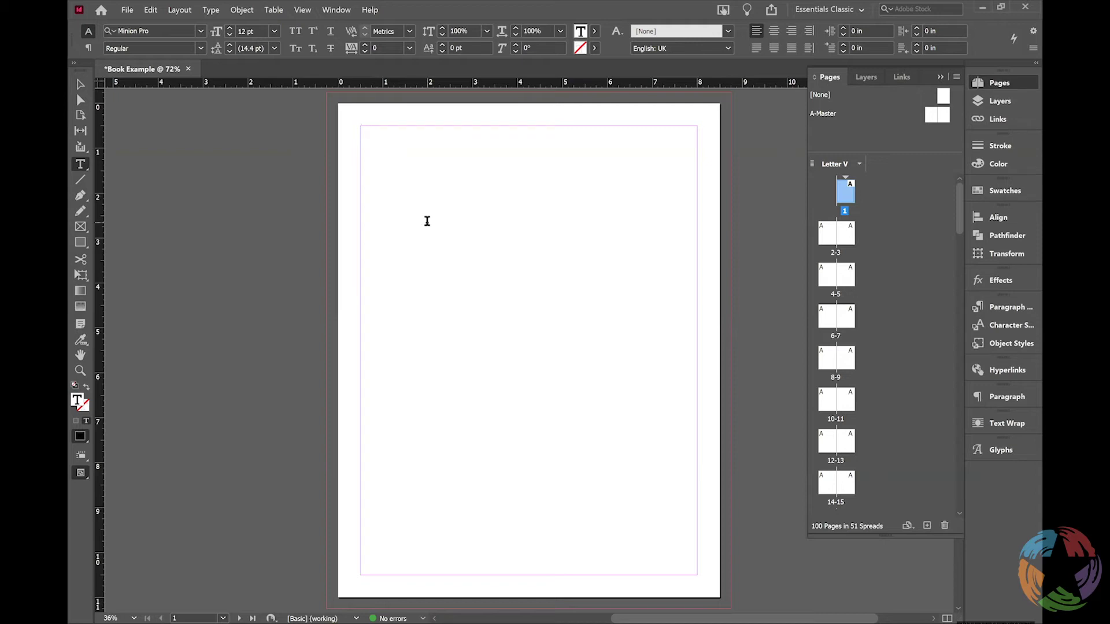
left_click(482, 225)
left_click(999, 119)
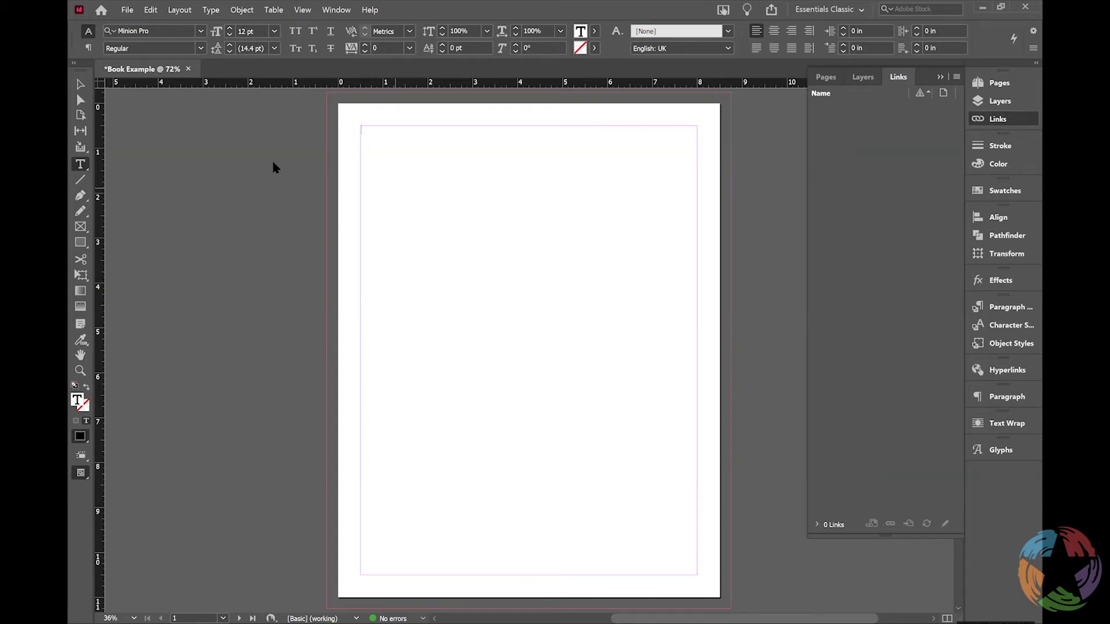
key("ctrl+d")
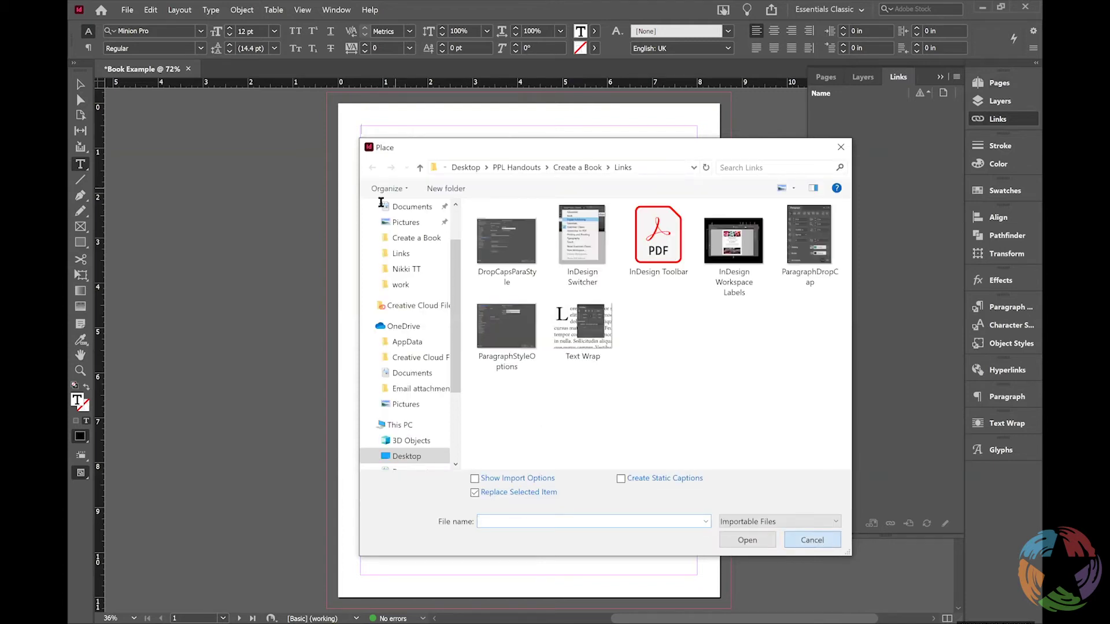
key("Escape")
left_click(127, 10)
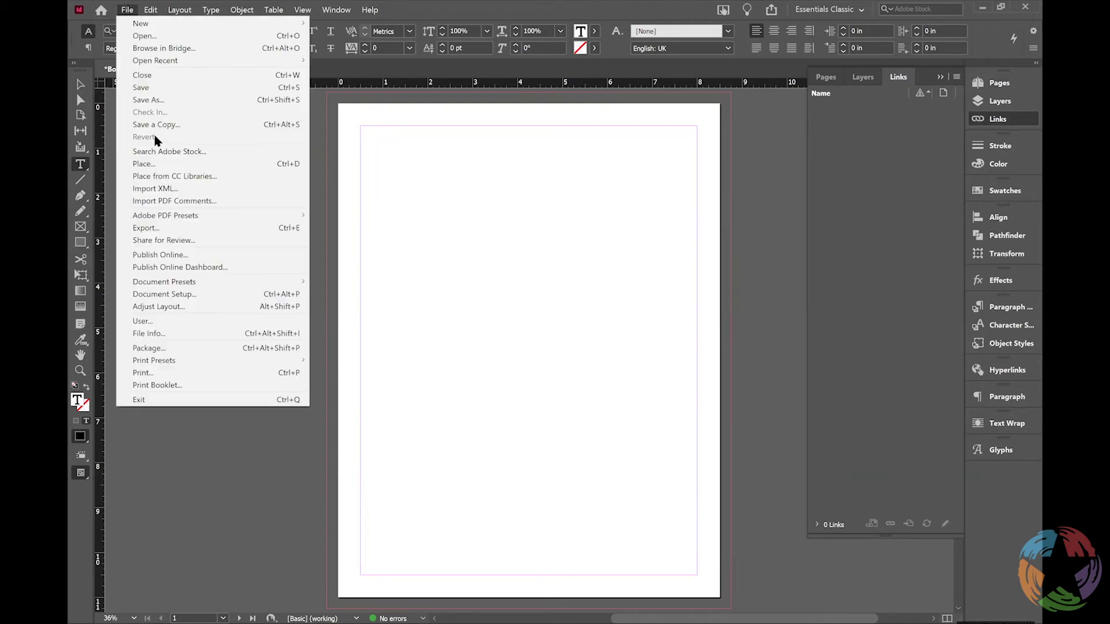
left_click(144, 165)
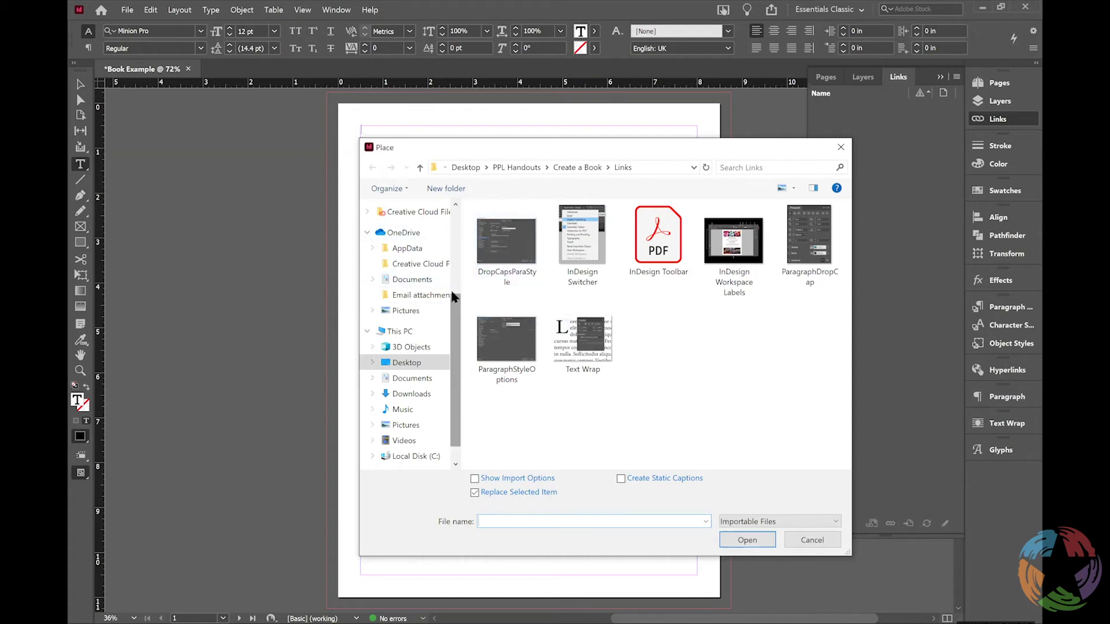
scroll(445, 257, "up", 3)
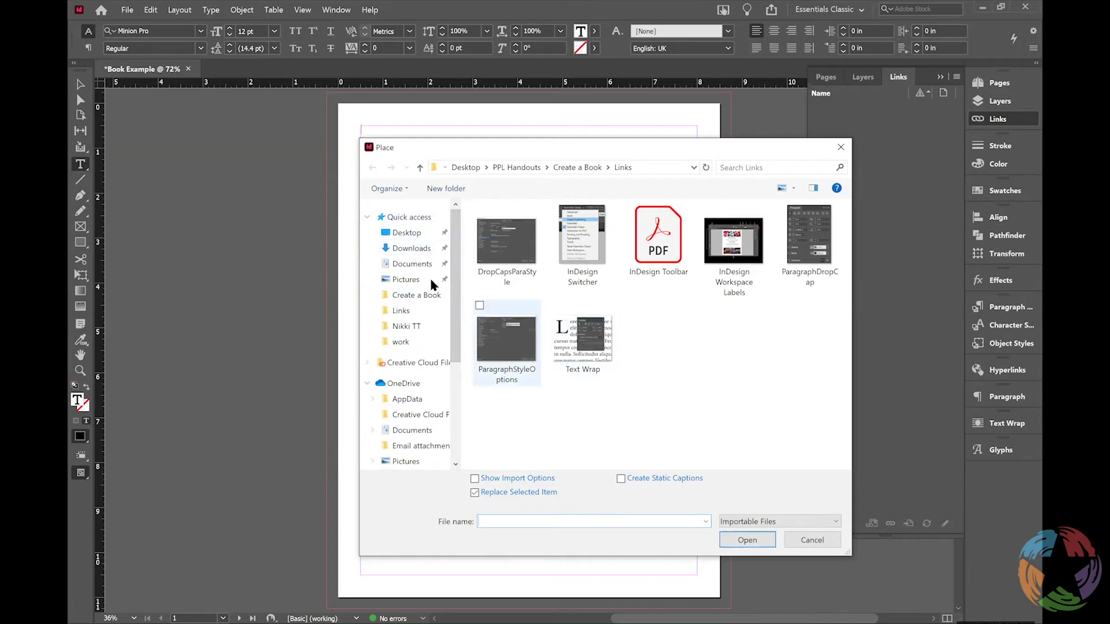
left_click(399, 248)
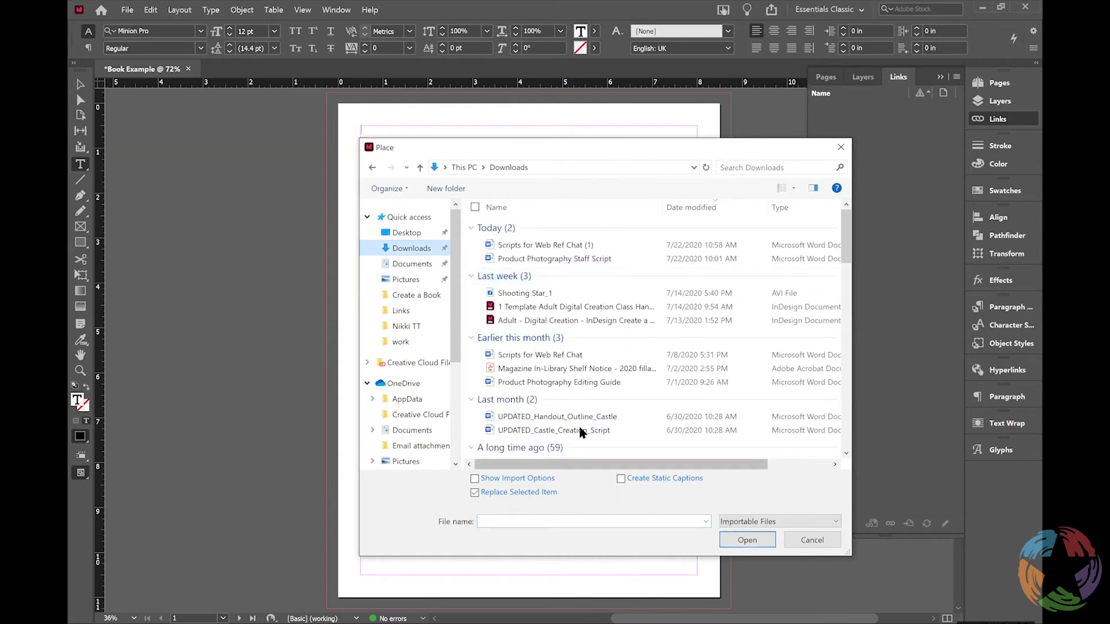
left_click(837, 152)
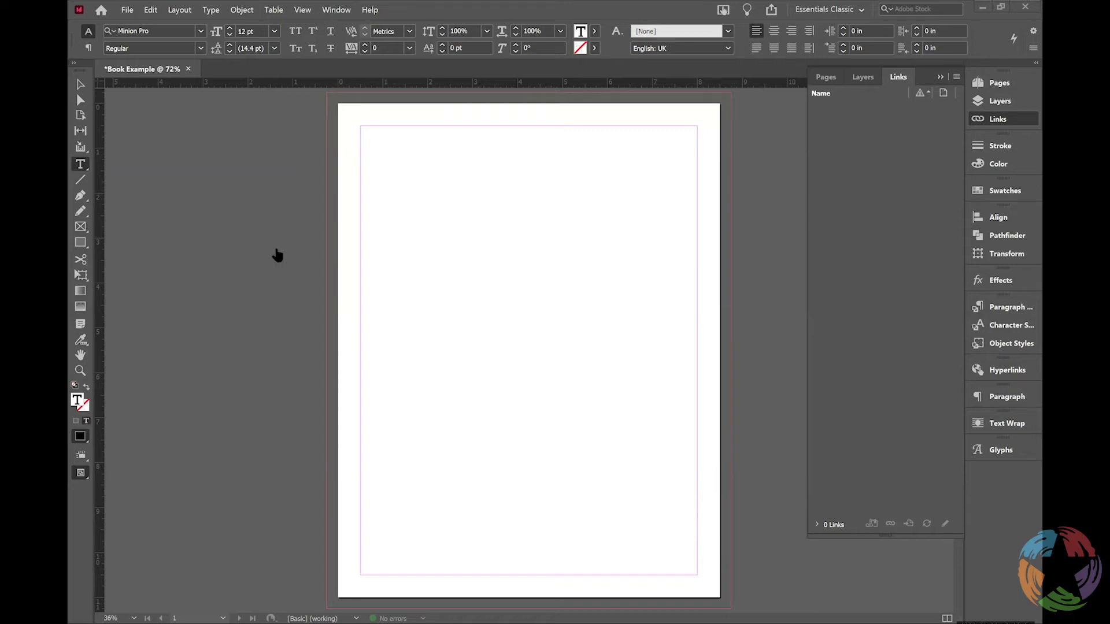
Place the Word document "Lorem ipsum dolor sit amet" from the Create a Book folder into the text frame on page 1.
key("ctrl+v")
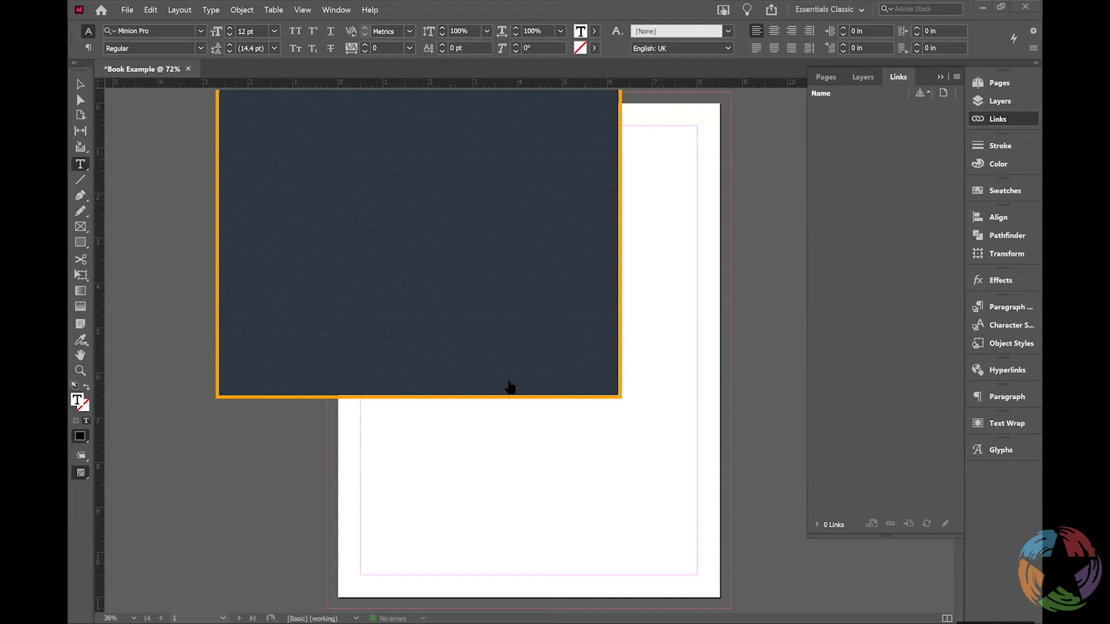
left_click(572, 255)
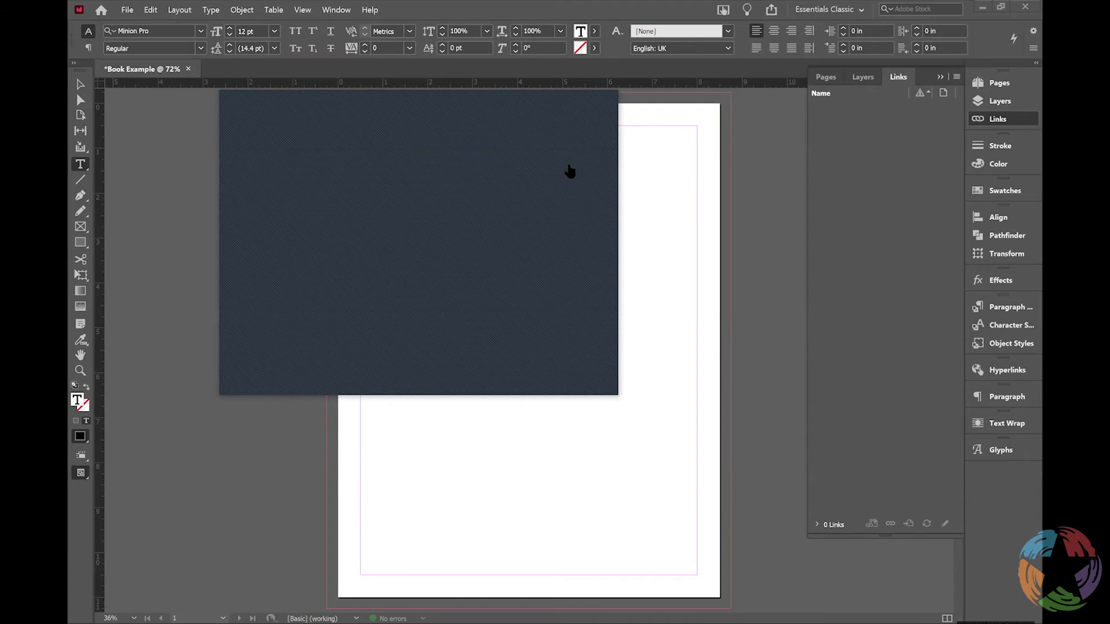
key("ctrl+d")
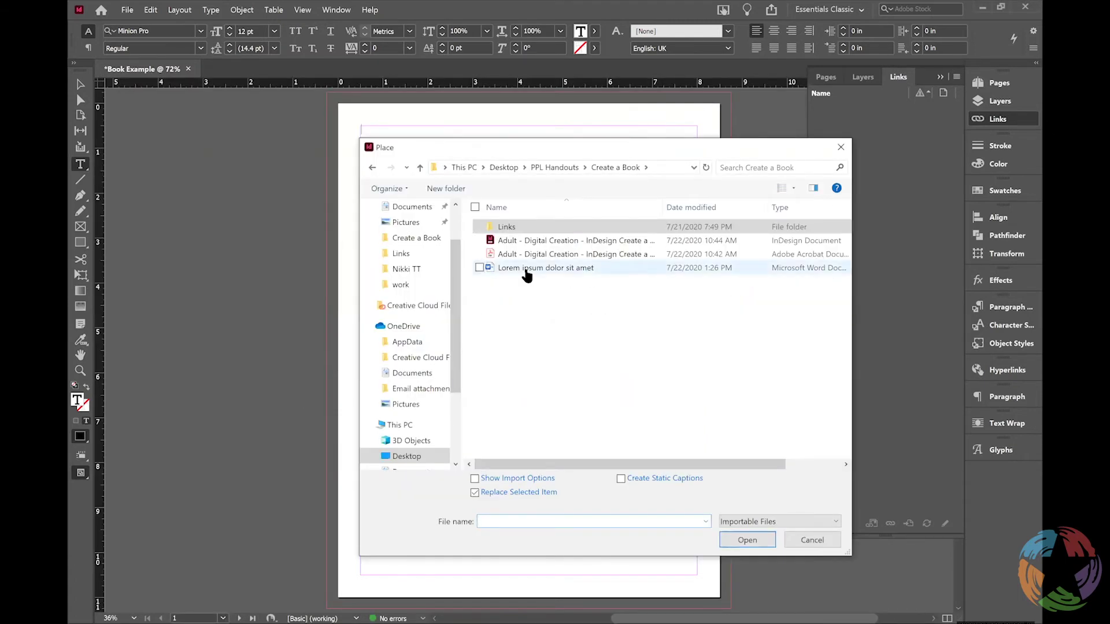
left_click(526, 271)
double_click(526, 270)
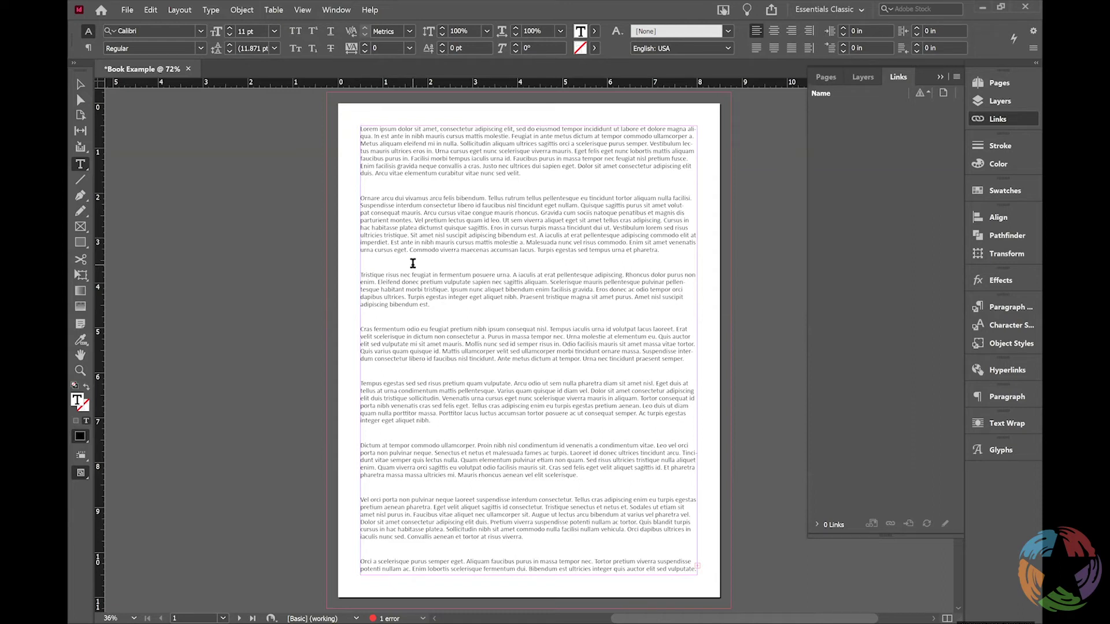
Review the page thumbnails, deselect the text frame and examine the end of the placed text on page 1.
left_click(80, 85)
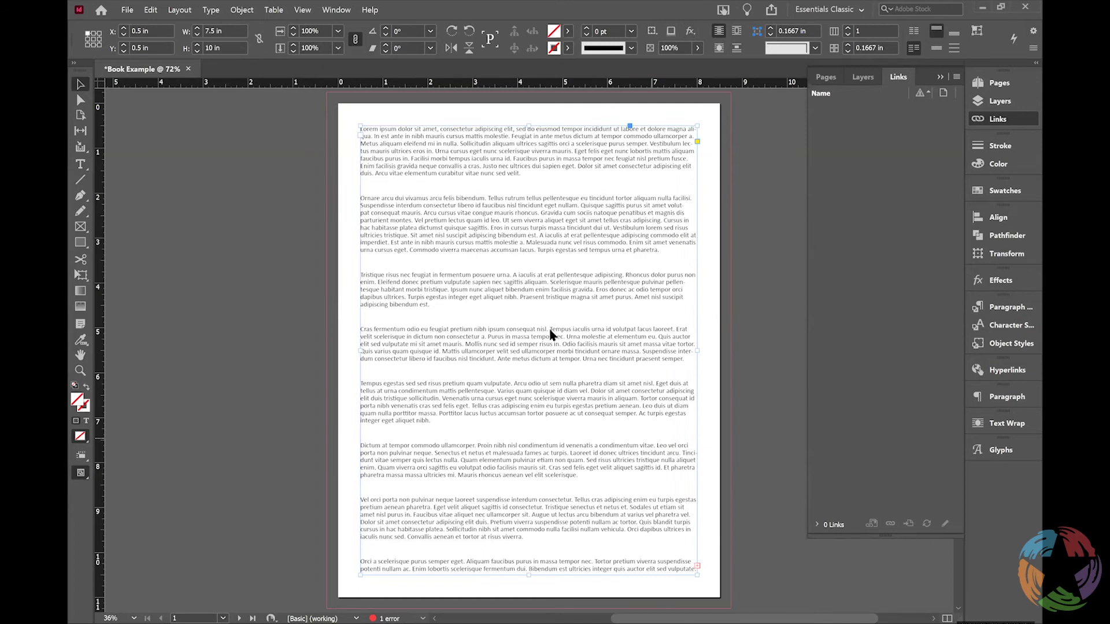
left_click(992, 92)
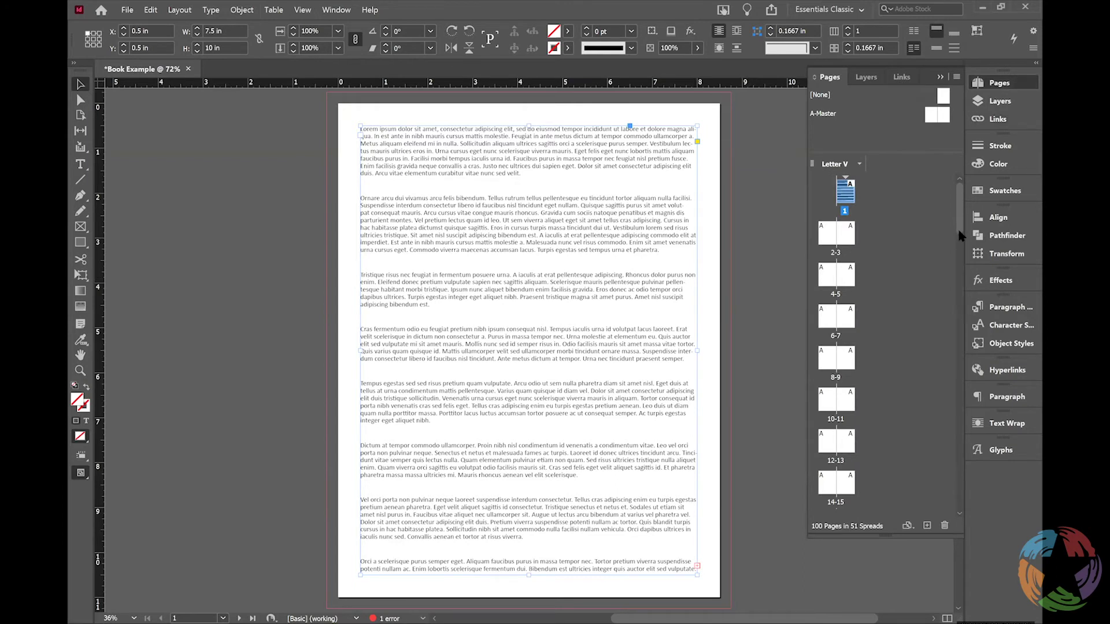
scroll(963, 240, "down", 3)
scroll(963, 240, "up", 3)
key("ctrl+shift+a")
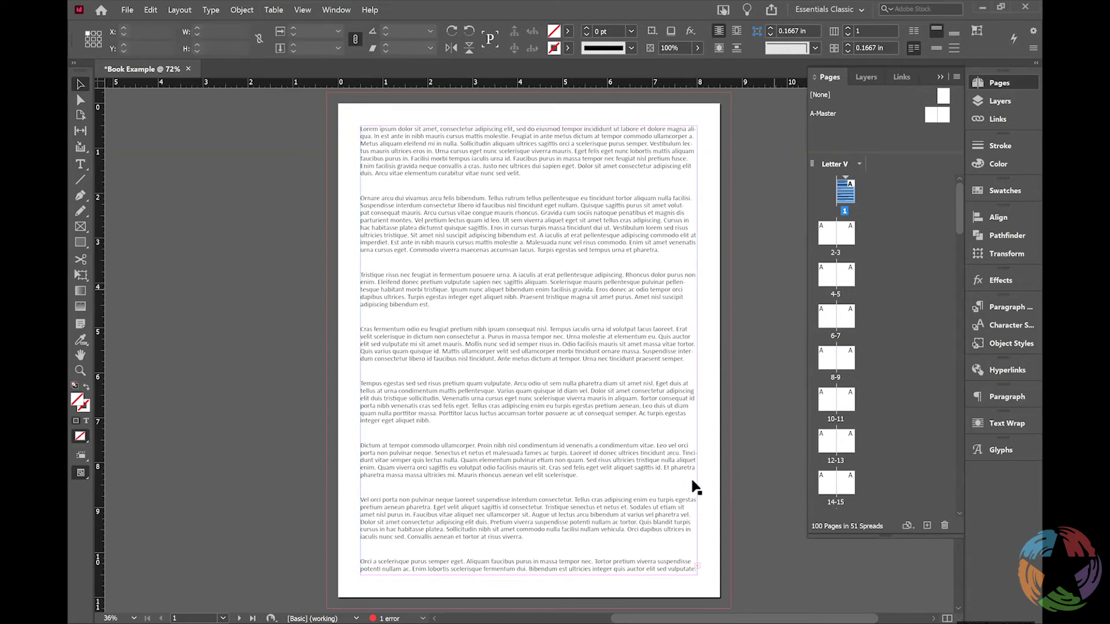
scroll(694, 482, "down", 2)
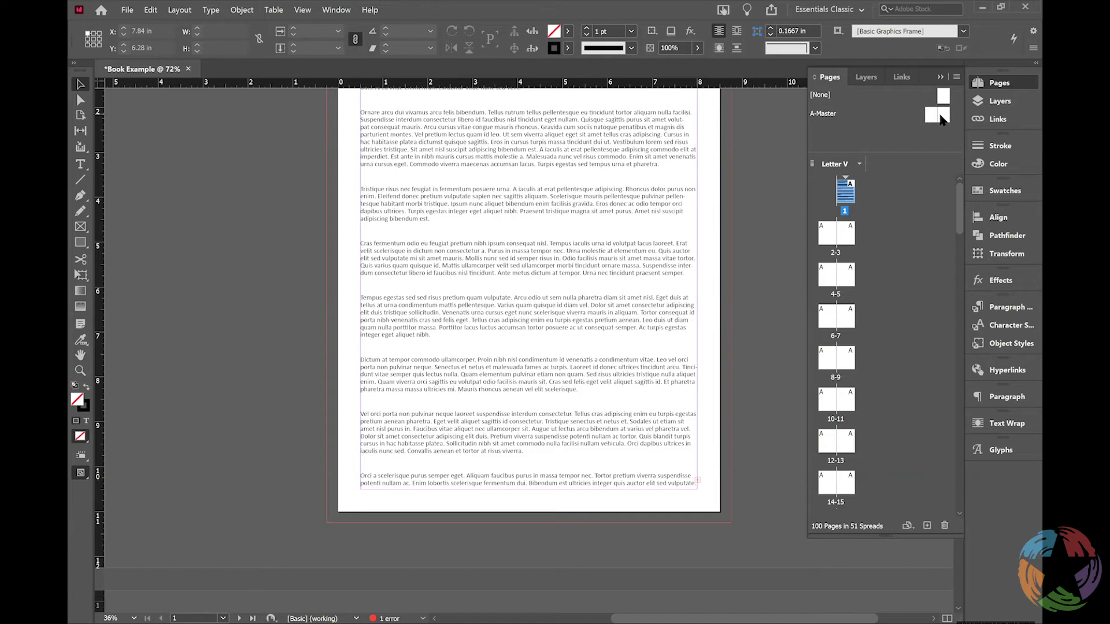
Open the A-Master spread for editing and view both of its facing pages.
left_click_drag(940, 118, 928, 224)
double_click(938, 115)
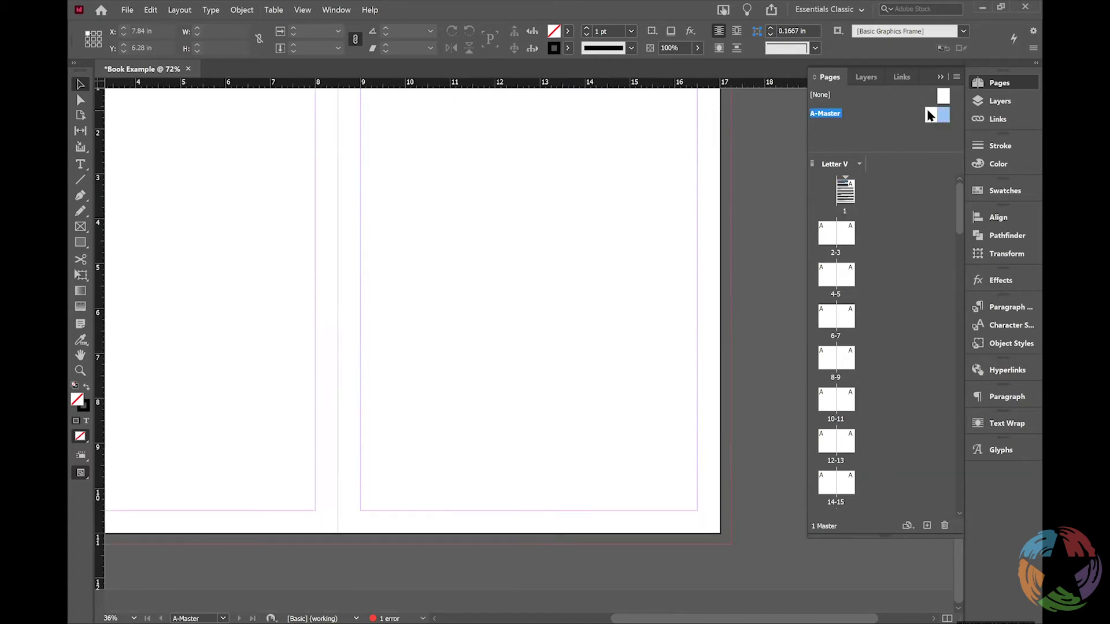
double_click(928, 114)
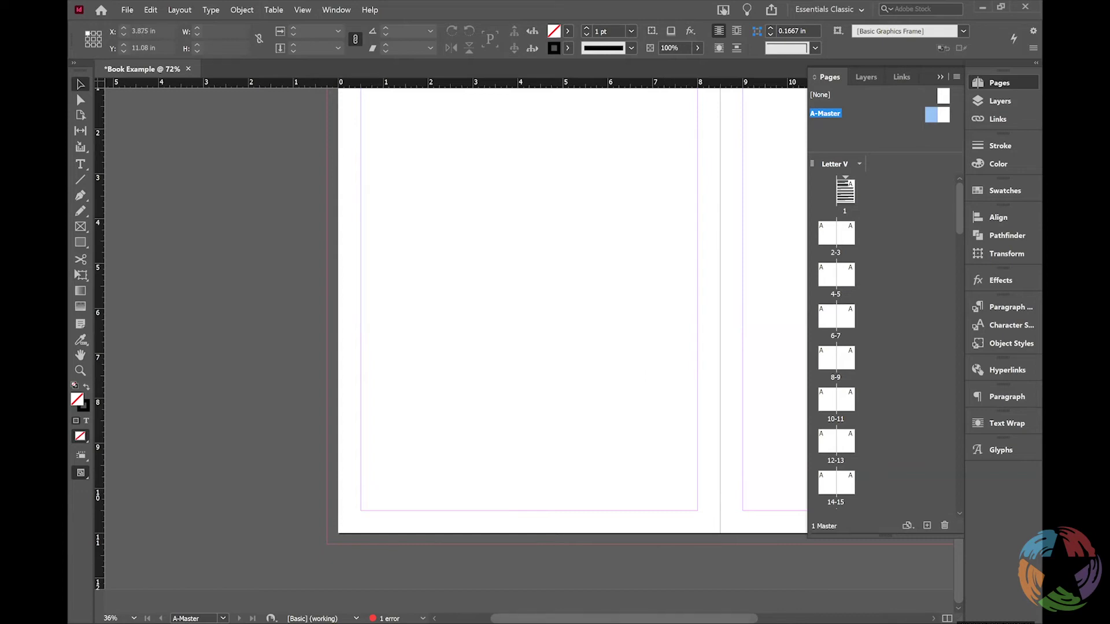
scroll(457, 312, "right", 5)
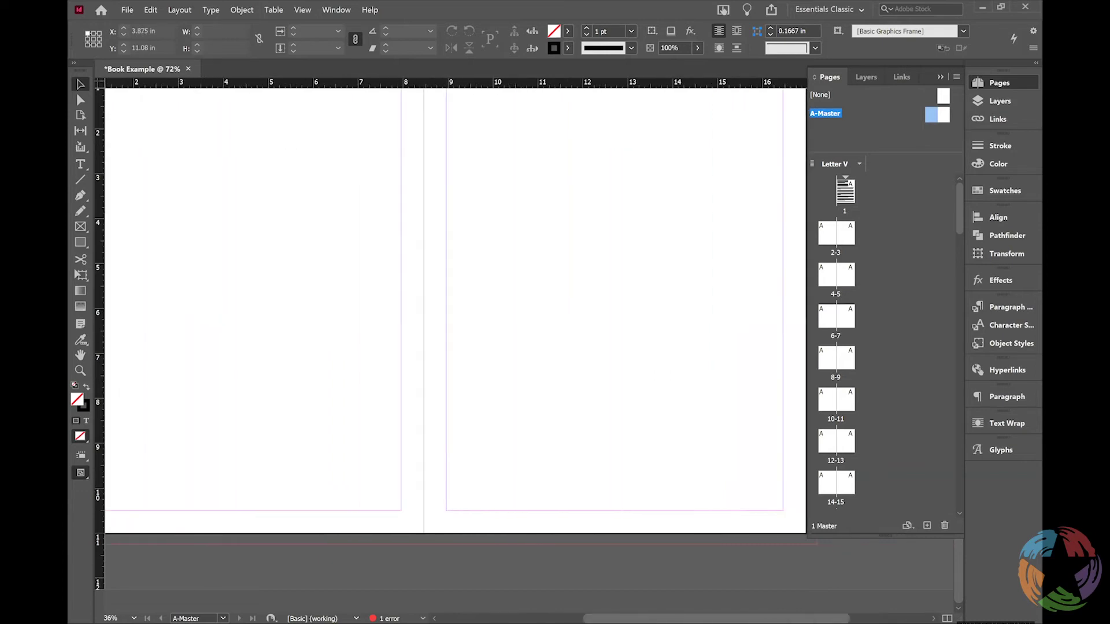
scroll(443, 306, "right", 1)
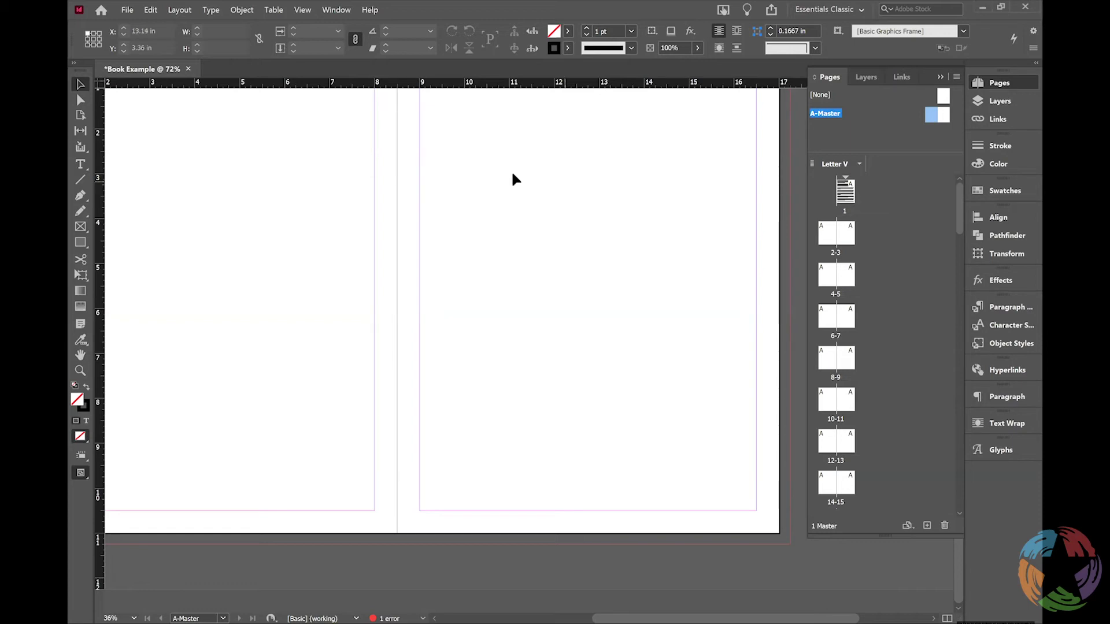
Draw a text frame about 0.52 × 0.52 in at the right master page's lower outer margin corner and move it toward the page corner.
left_click(79, 166)
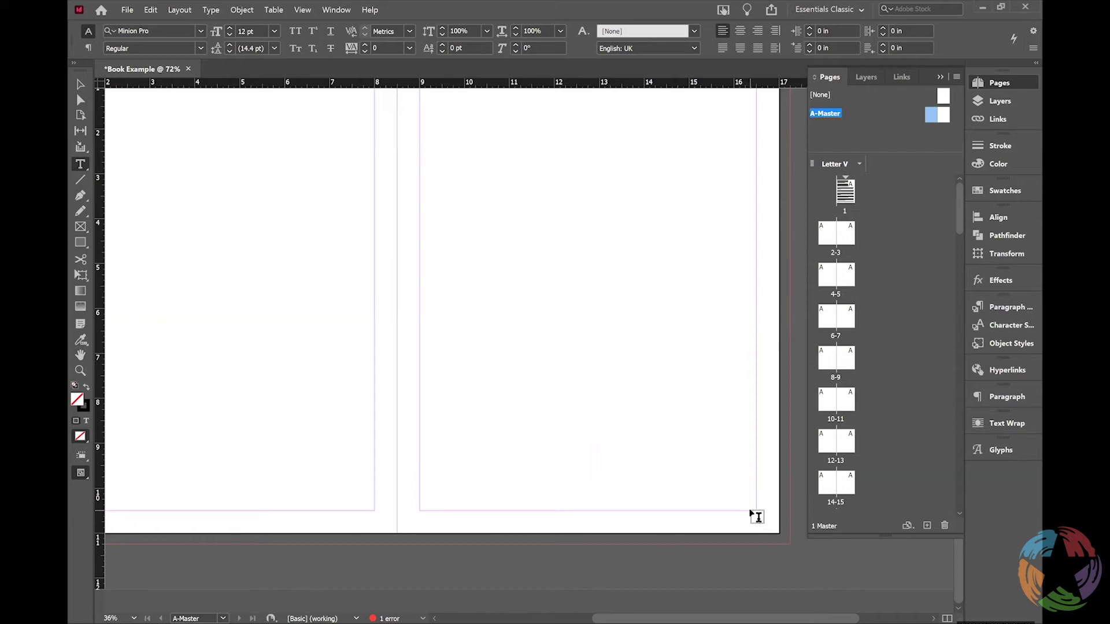
left_click_drag(736, 491, 758, 515)
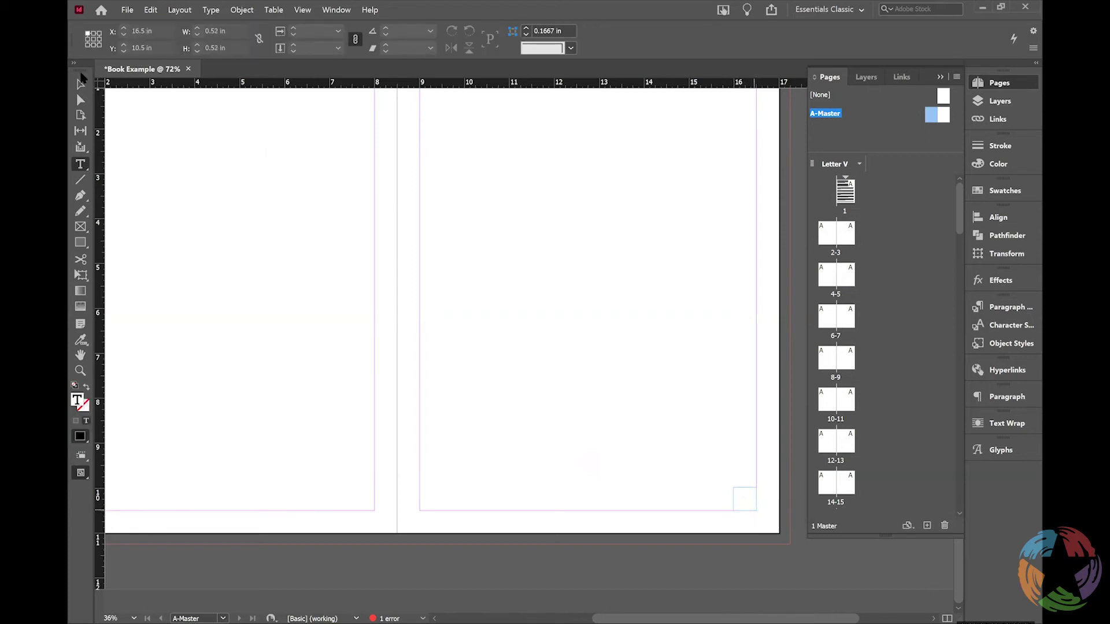
left_click(81, 84)
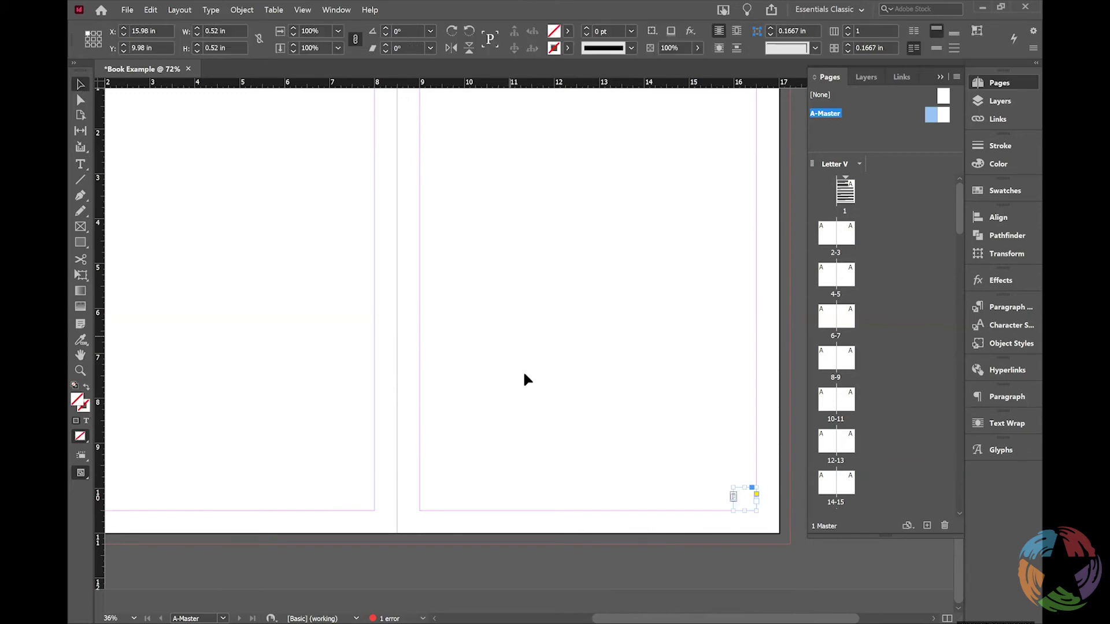
left_click(765, 530)
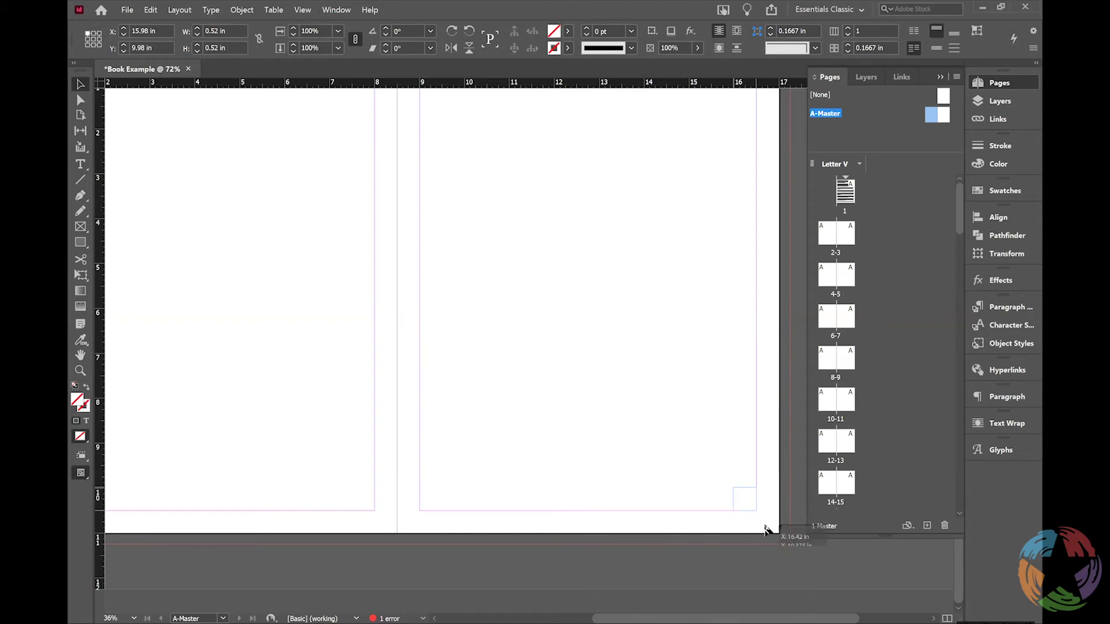
left_click_drag(765, 529, 765, 530)
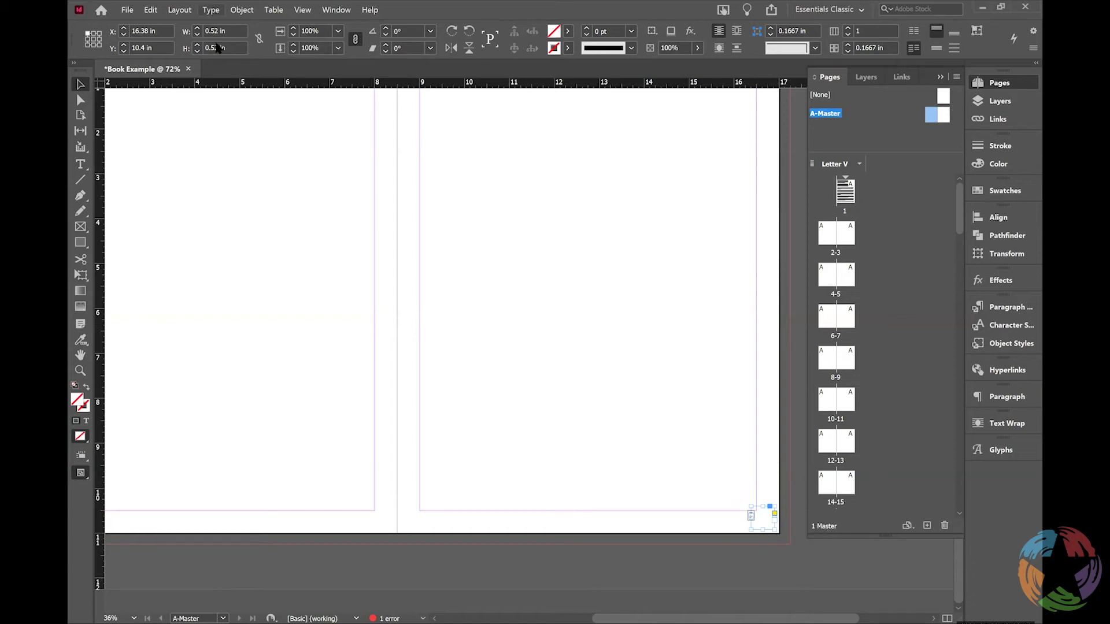
Insert a Current Page Number marker into the small text frame on the right master page.
key("alt+t")
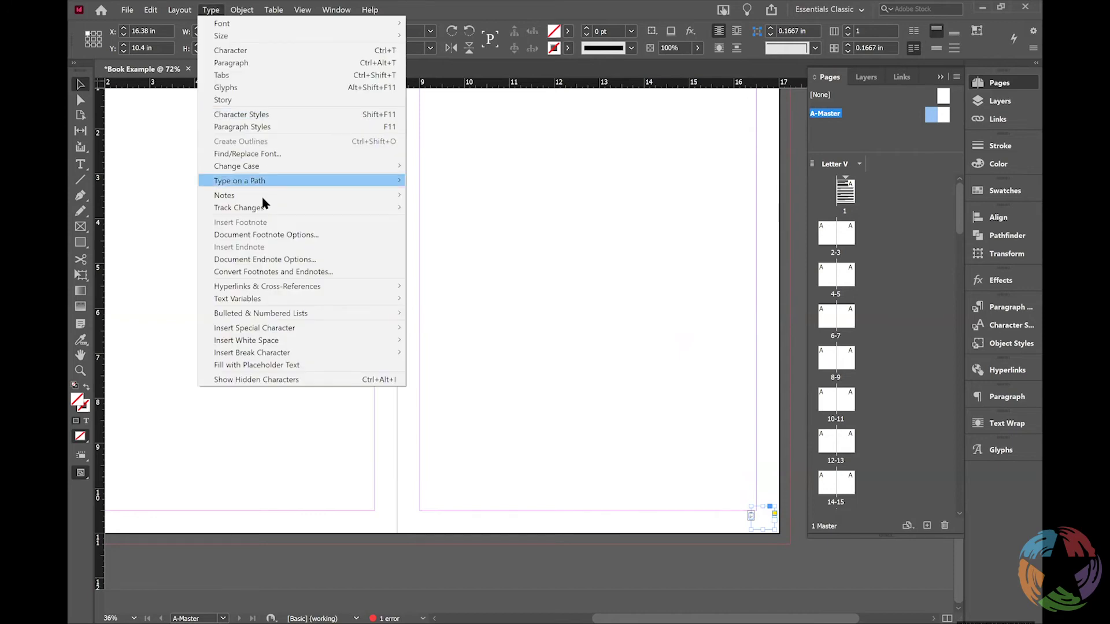
mouse_move(276, 332)
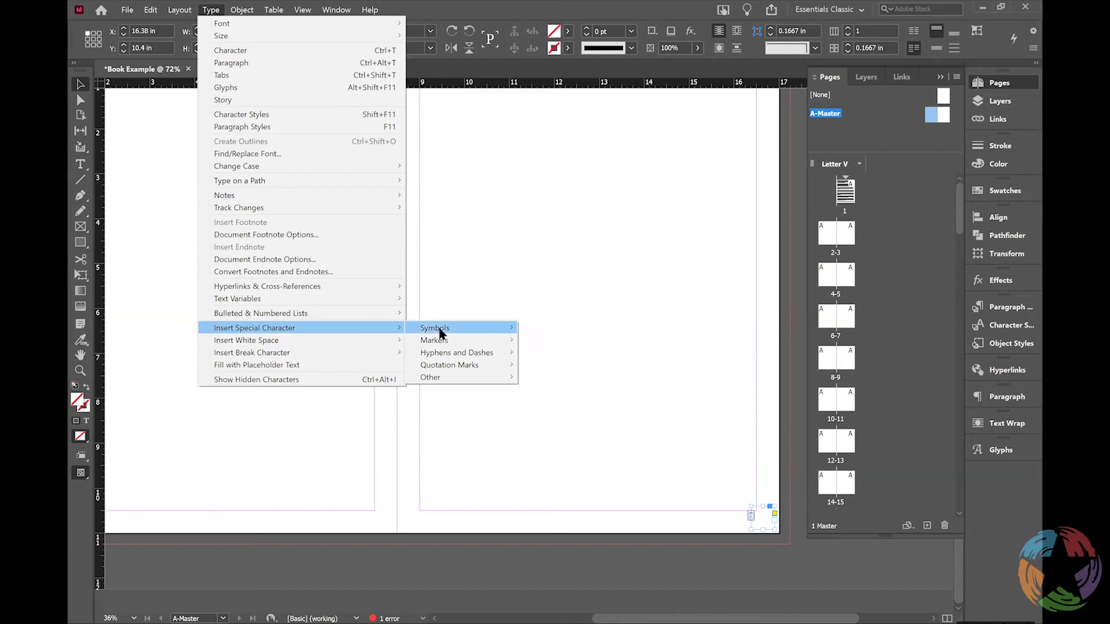
mouse_move(441, 334)
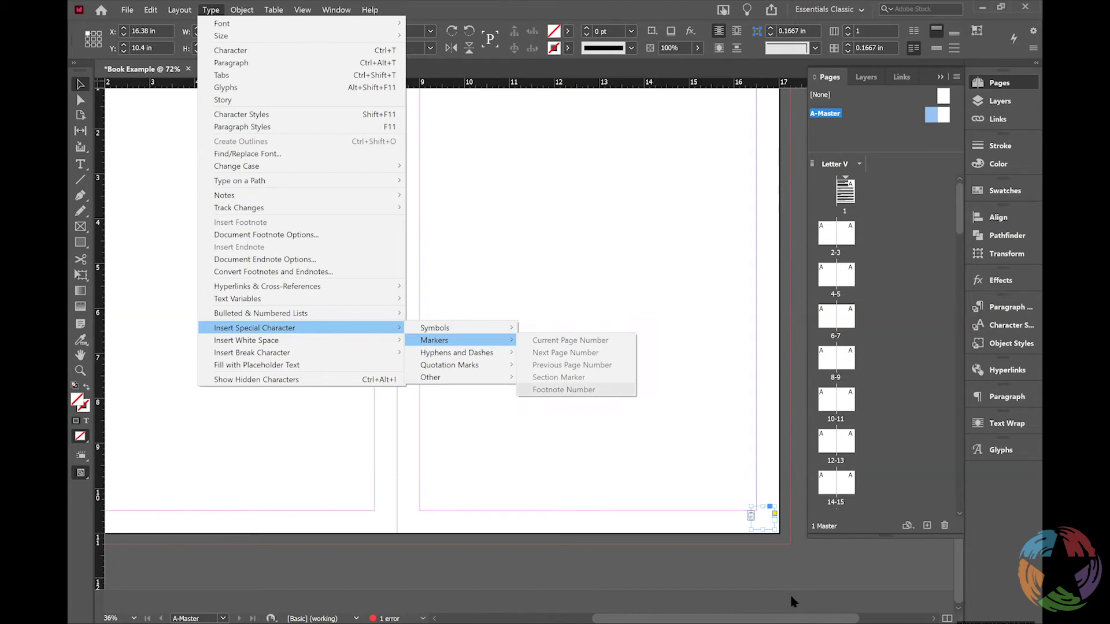
double_click(764, 519)
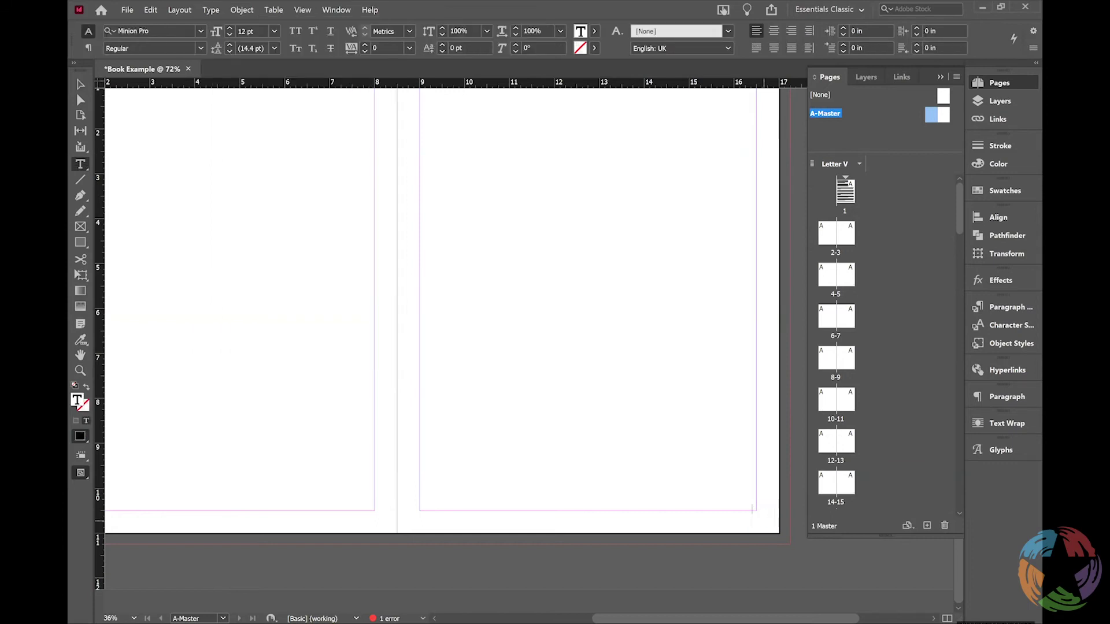
key("ctrl+shift+alt+n")
left_click_drag(744, 512, 756, 511)
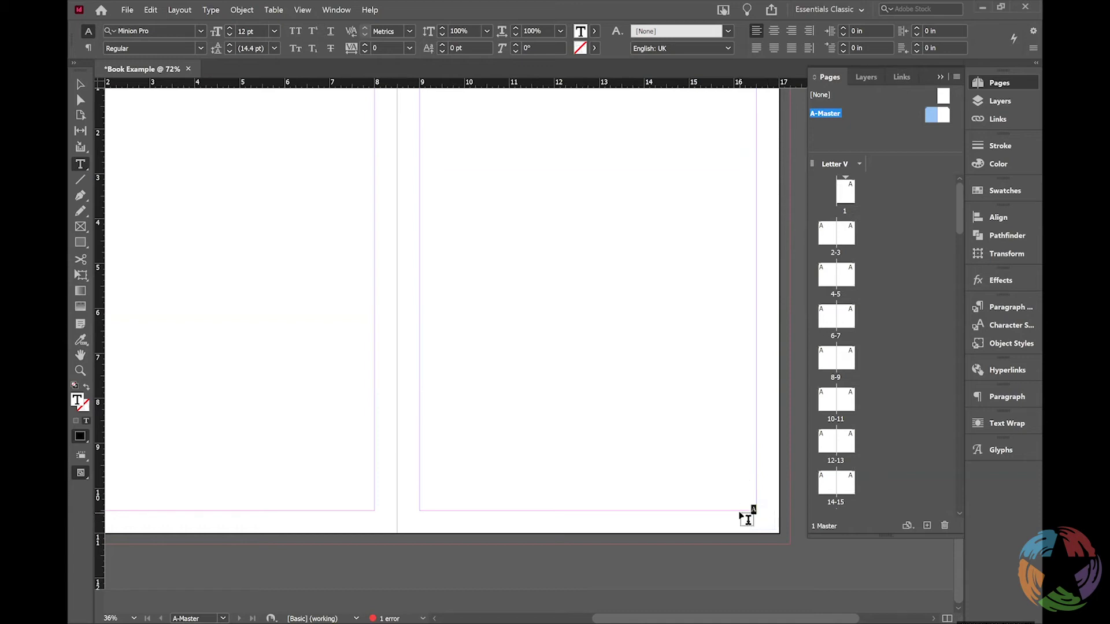
left_click(209, 9)
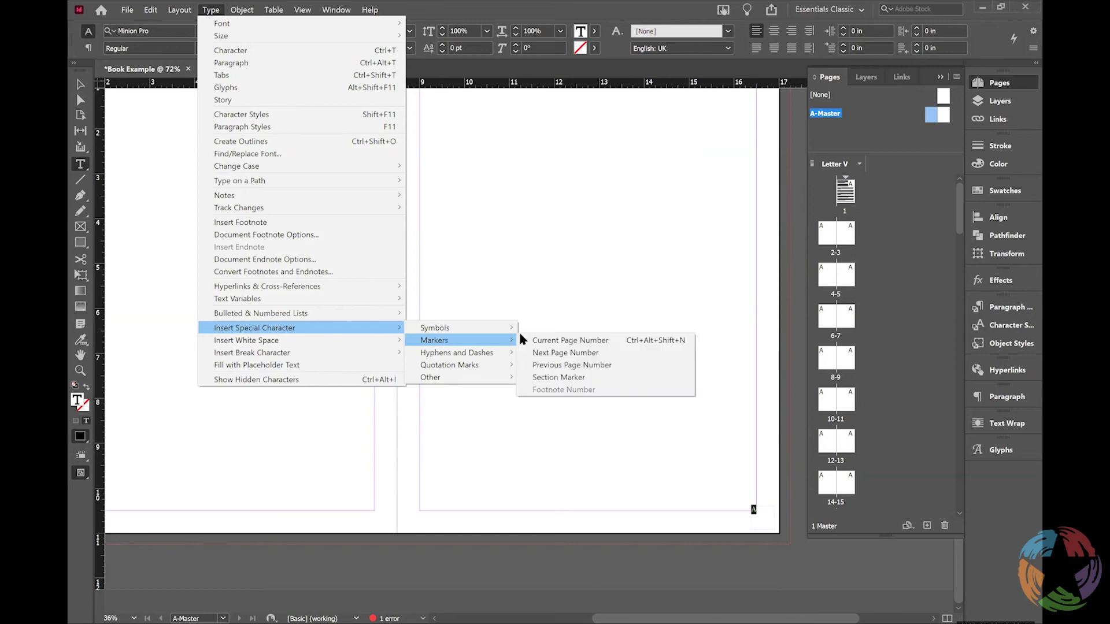
left_click(598, 345)
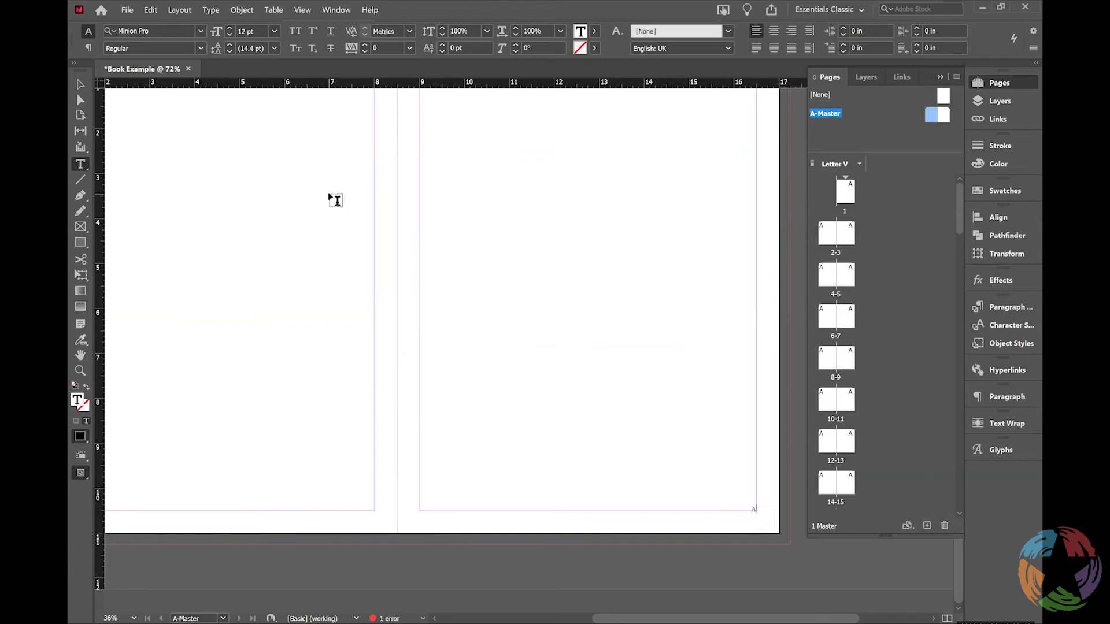
left_click(80, 84)
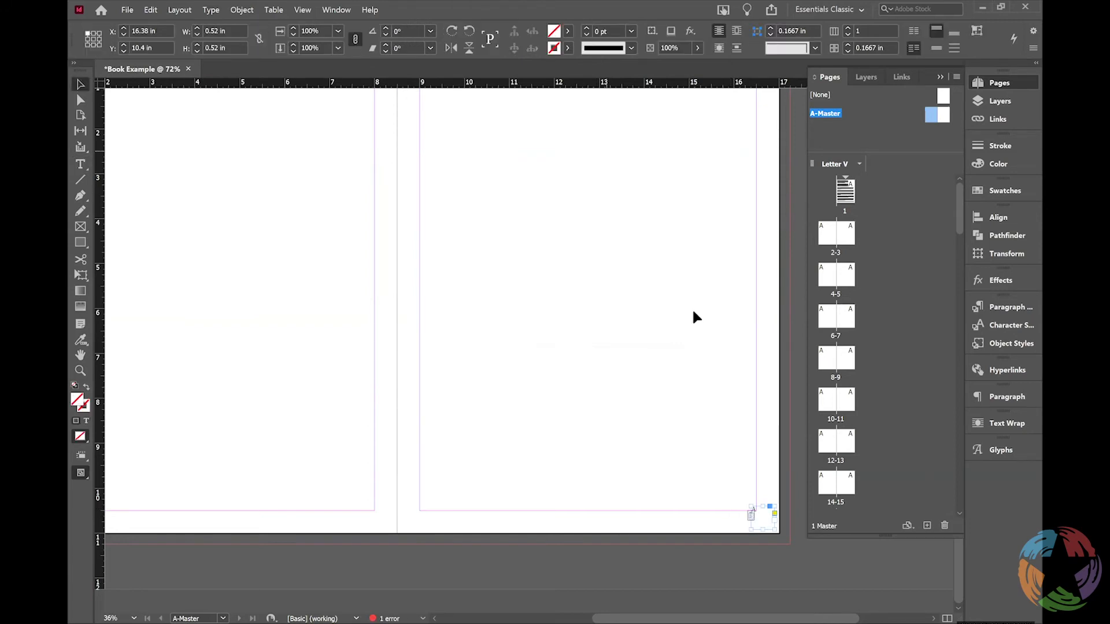
Check the lower outer corners of pages 1, 2 and 3 for the automatic page number.
double_click(846, 196)
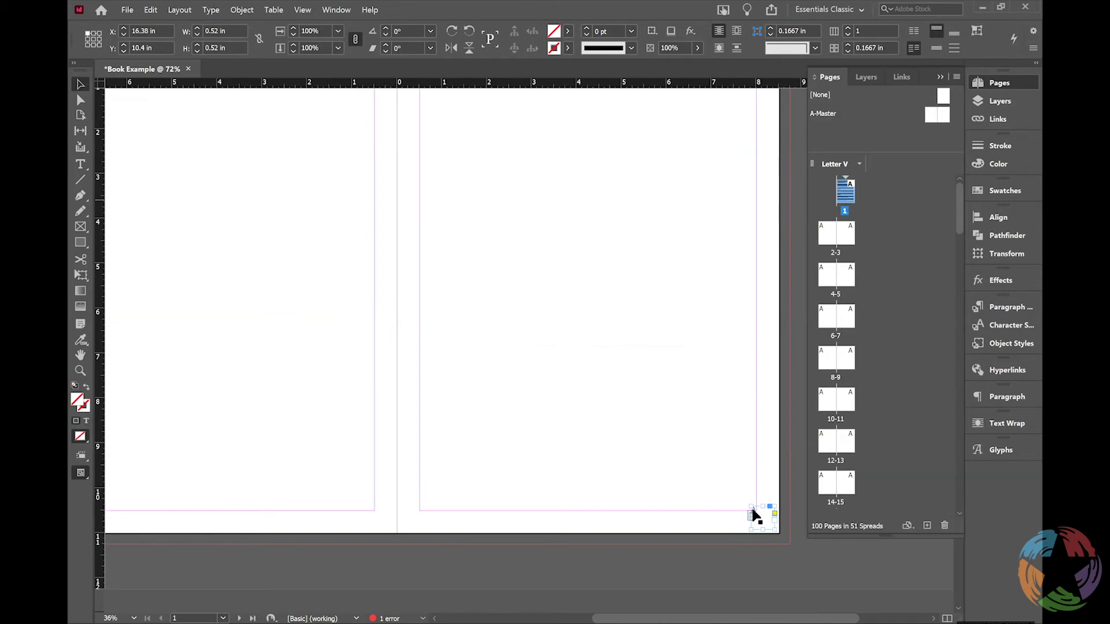
double_click(830, 234)
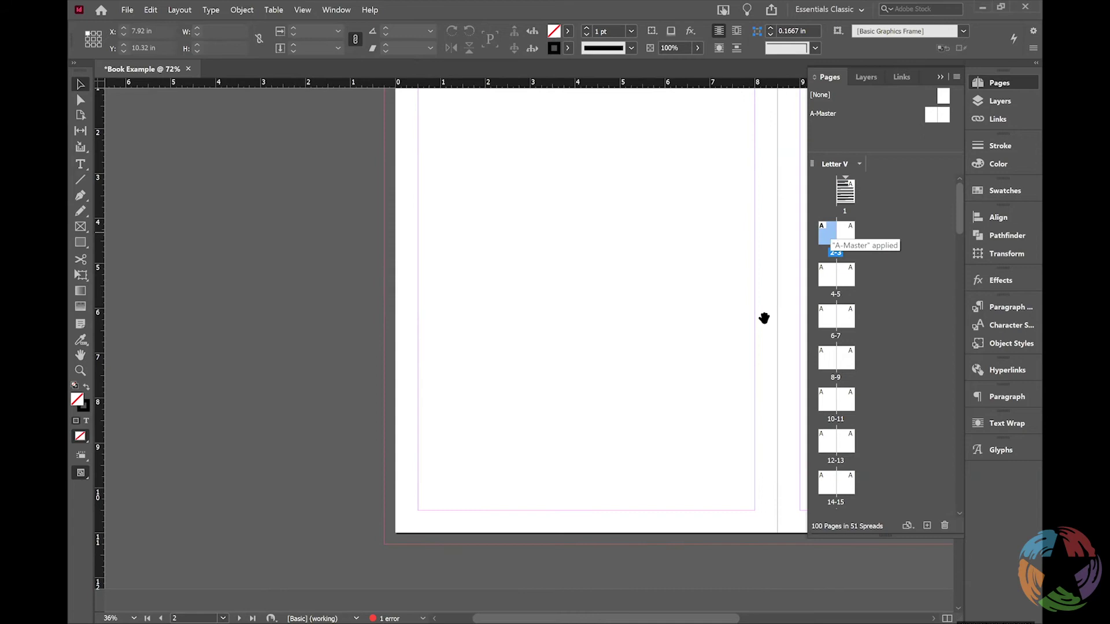
double_click(847, 243)
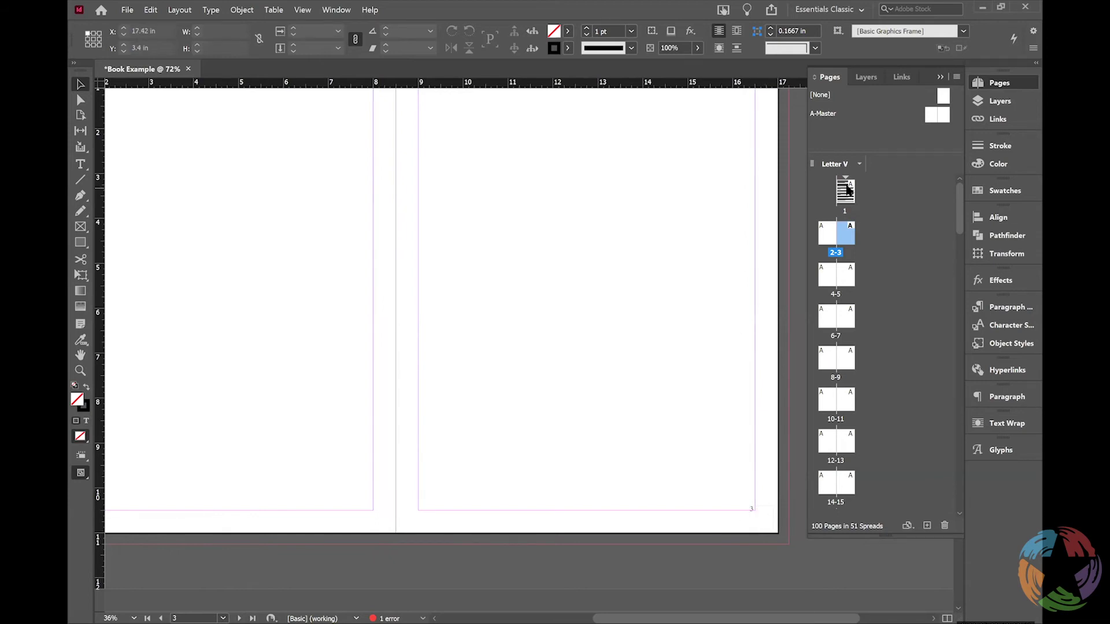
Move the right A-Master page's number frame to about X 16.5, Y 10.5 in and shrink it to about 0.27 × 0.32 in.
double_click(946, 116)
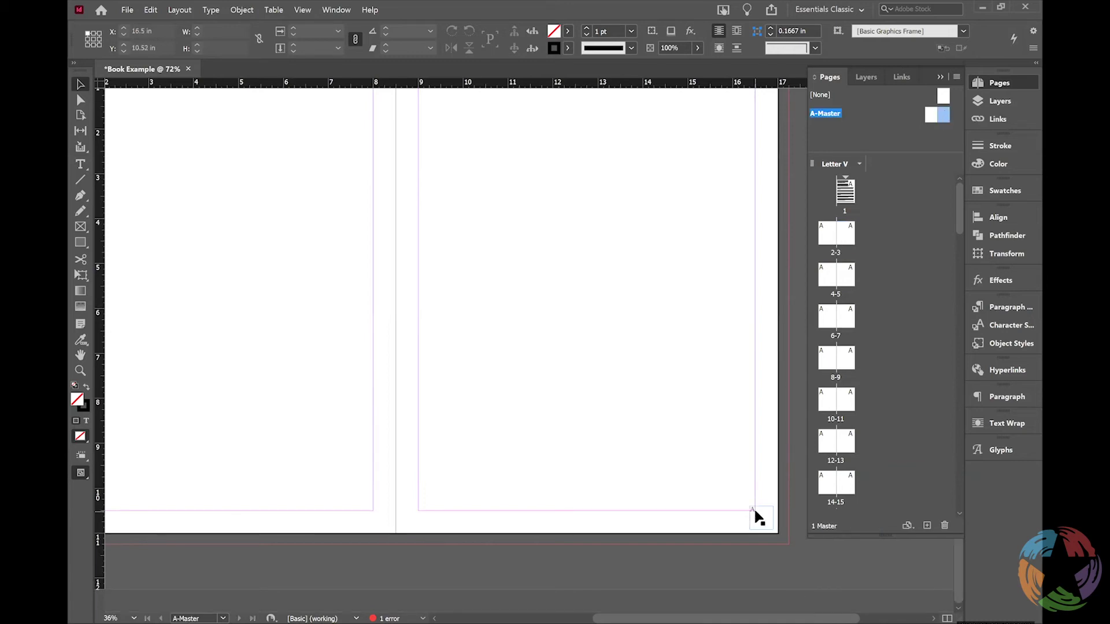
left_click_drag(757, 511, 758, 513)
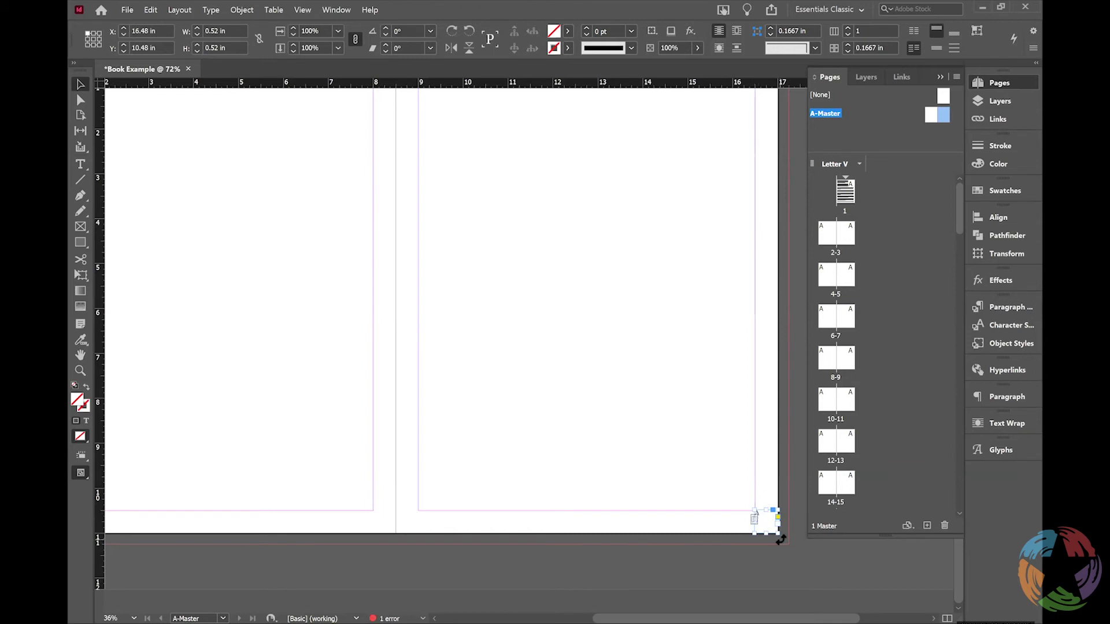
left_click_drag(778, 534, 760, 517)
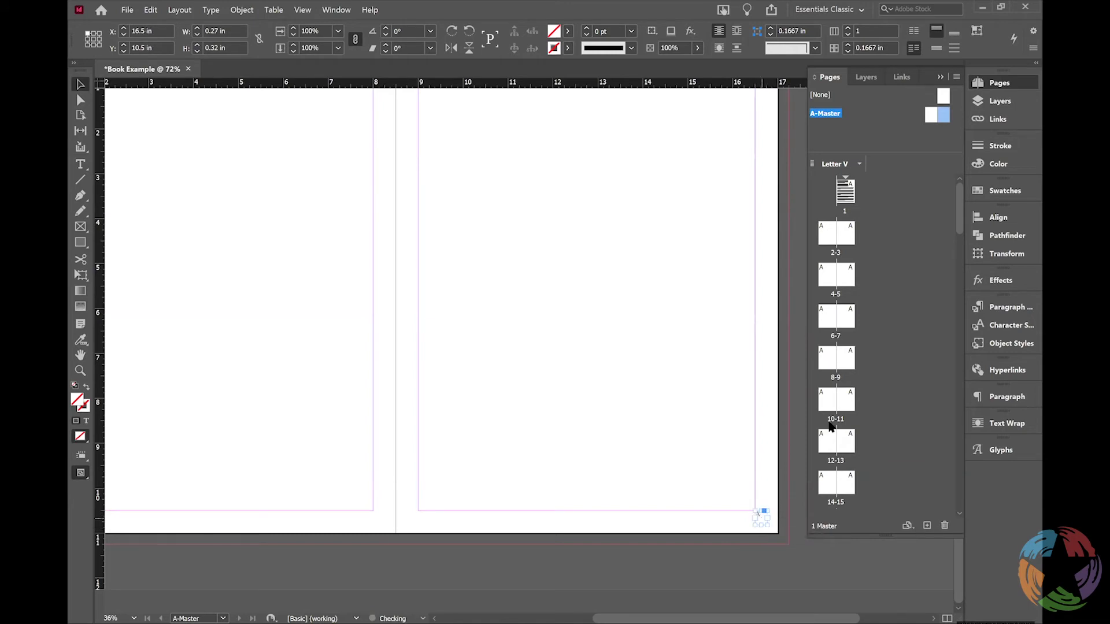
Draw a small text frame in the left A-Master page's lower outer corner and insert a Current Page Number marker in it.
double_click(933, 115)
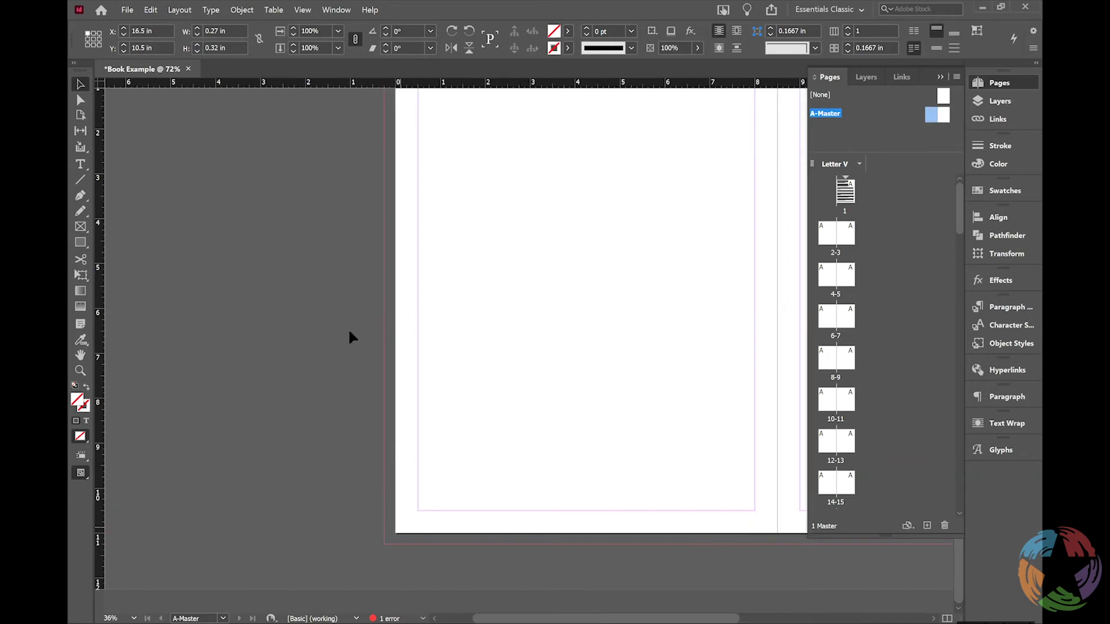
left_click(80, 165)
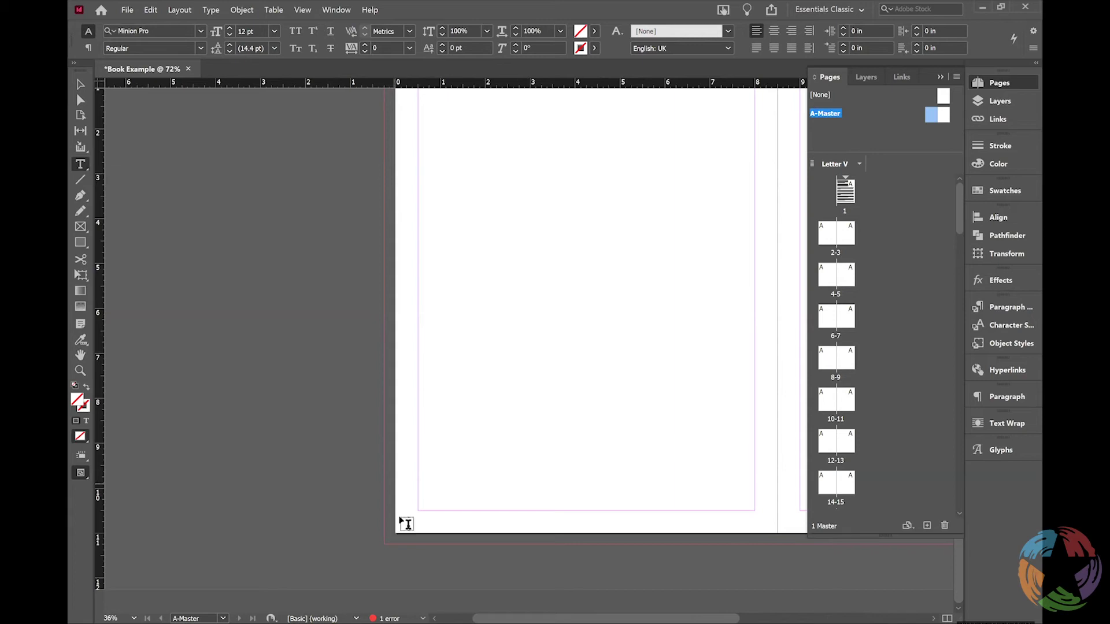
left_click_drag(401, 518, 418, 528)
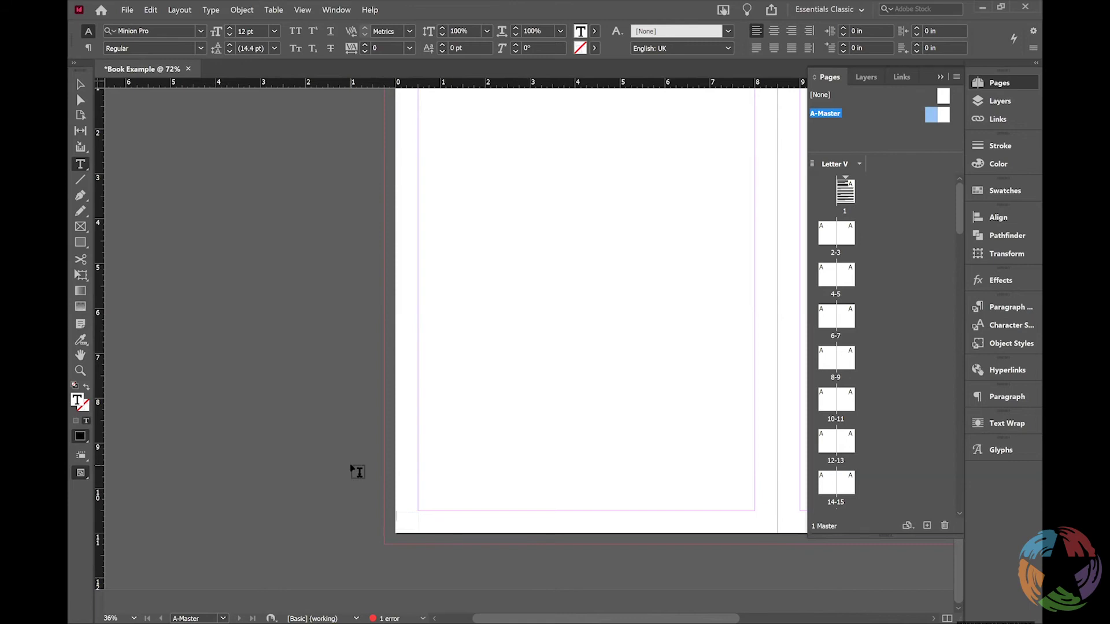
key("ctrl+shift+alt+n")
Resize the left master page's number frame to about 0.27 × 0.32 in, placed at about X 0.23, Y 10.5 in.
left_click(80, 85)
mouse_move(419, 530)
left_mouse_down()
mouse_move(397, 515)
mouse_move(409, 518)
left_mouse_up()
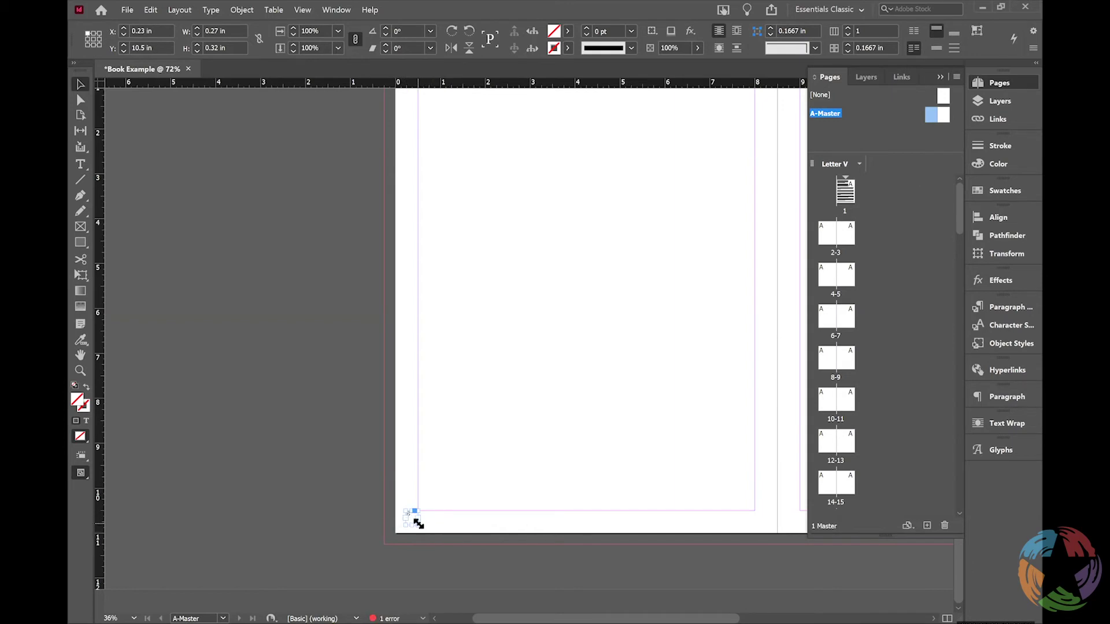
left_click(445, 527)
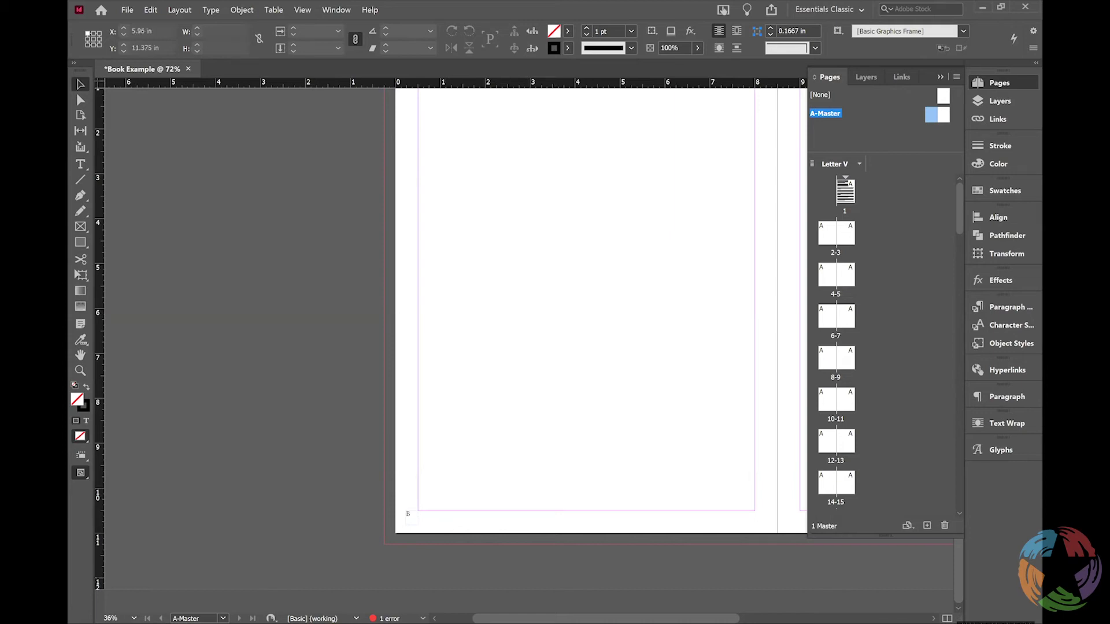
Select the page number frames on both master pages and distribute them by their vertical centers.
scroll(465, 351, "right", 1)
scroll(445, 312, "right", 10)
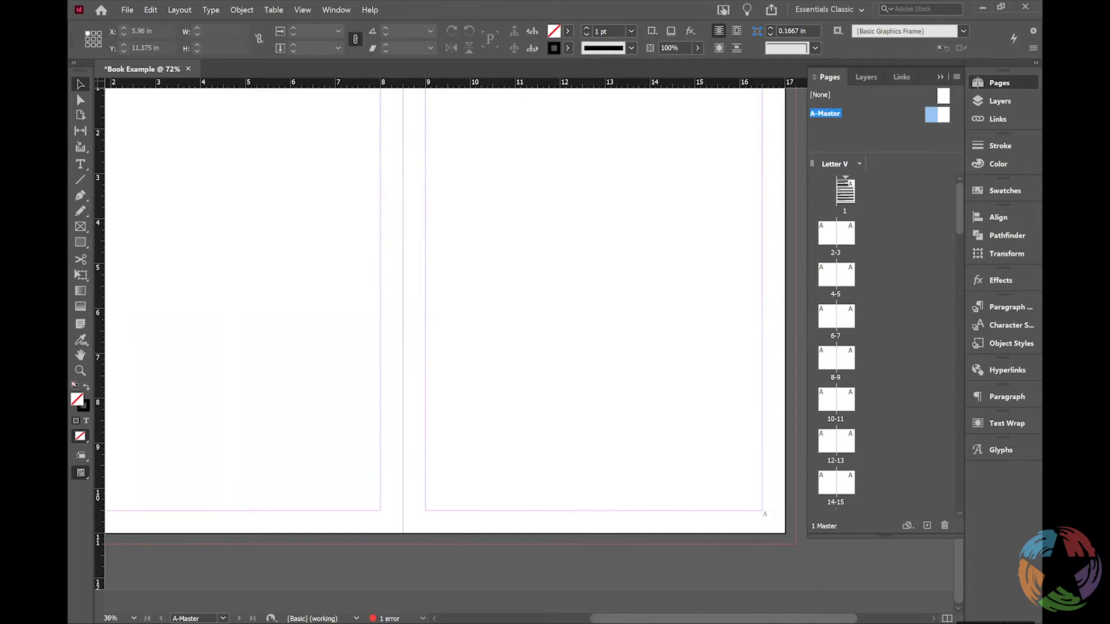
scroll(445, 312, "left", 4)
scroll(446, 313, "right", 2)
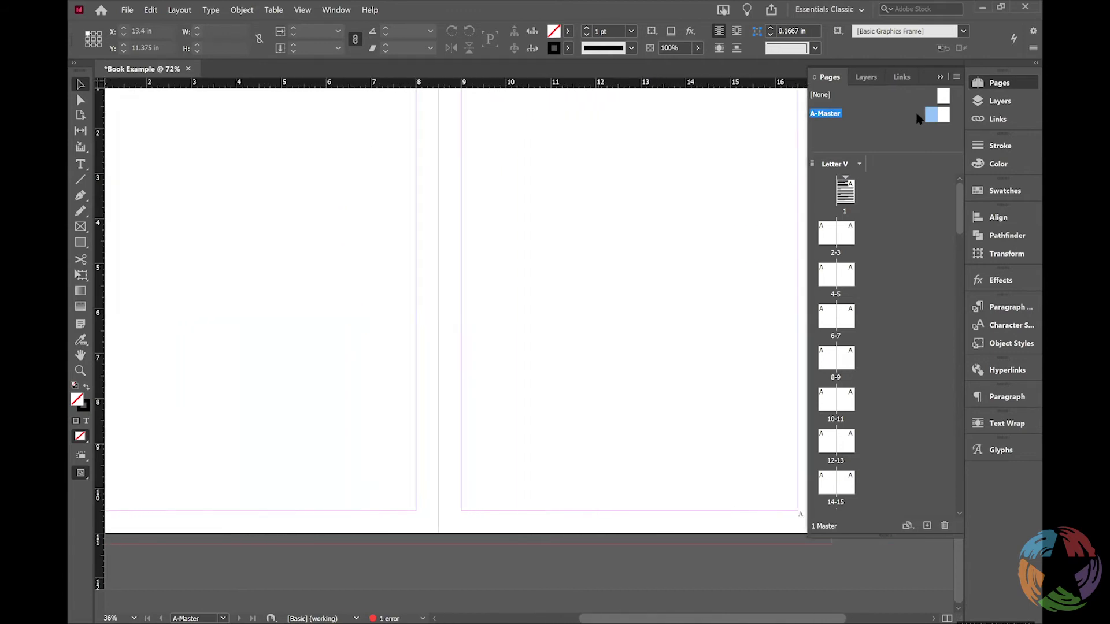
left_click(1012, 83)
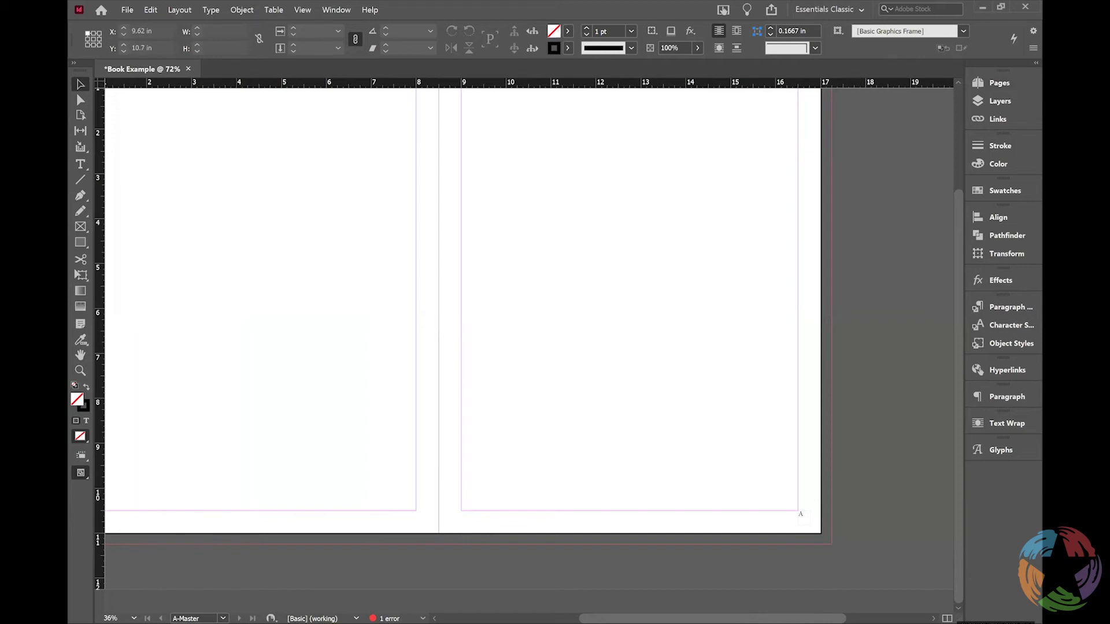
scroll(520, 312, "left", 3)
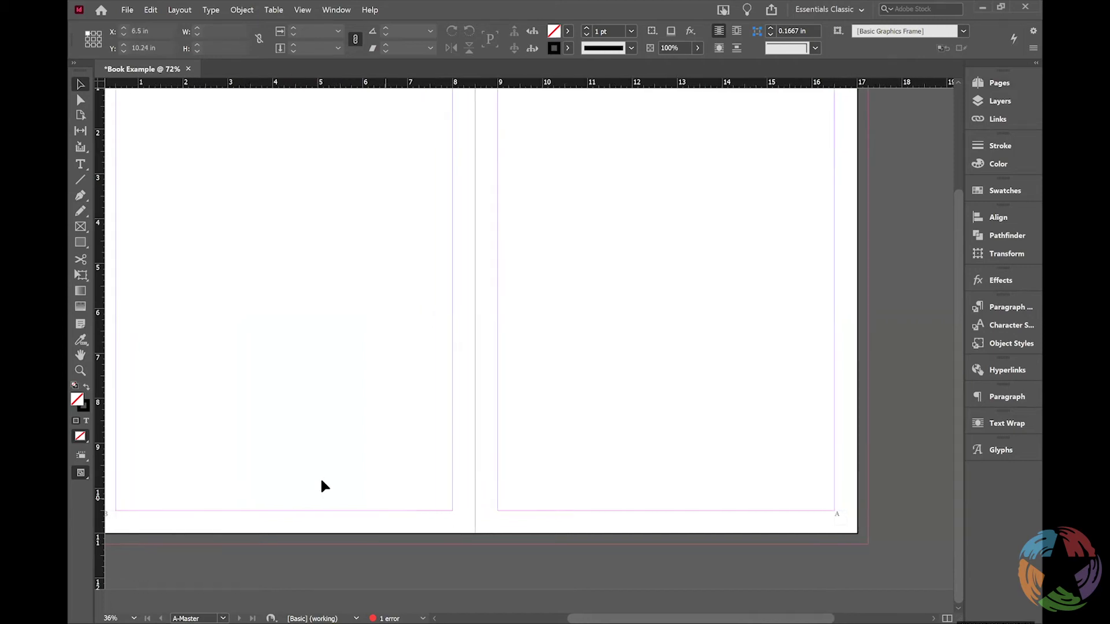
left_click(112, 513)
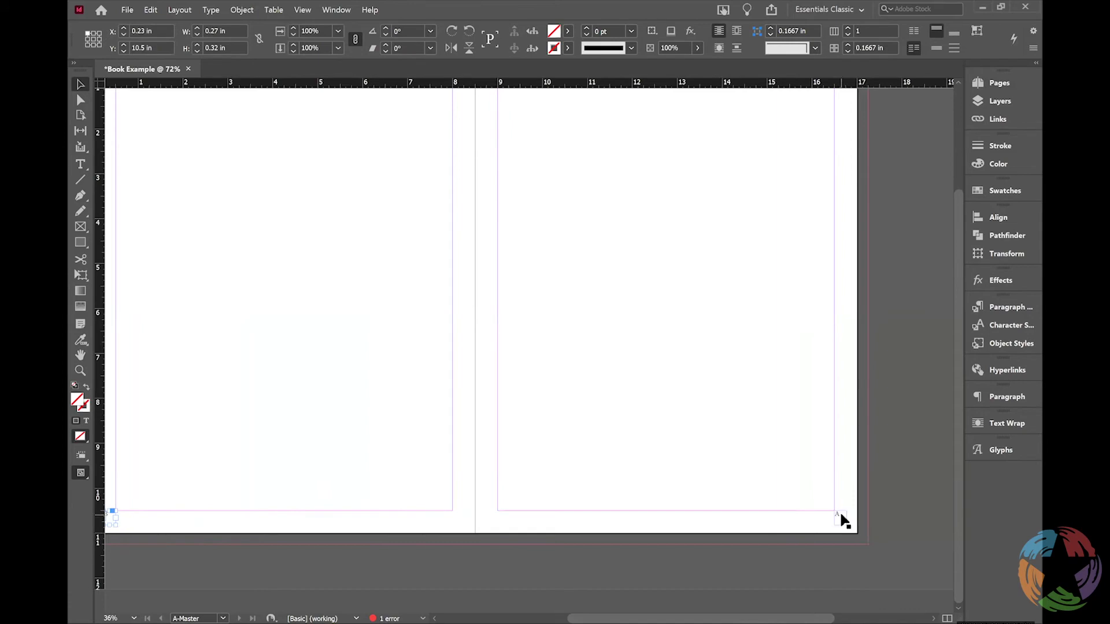
left_click_drag(841, 516, 841, 516)
left_click(996, 218)
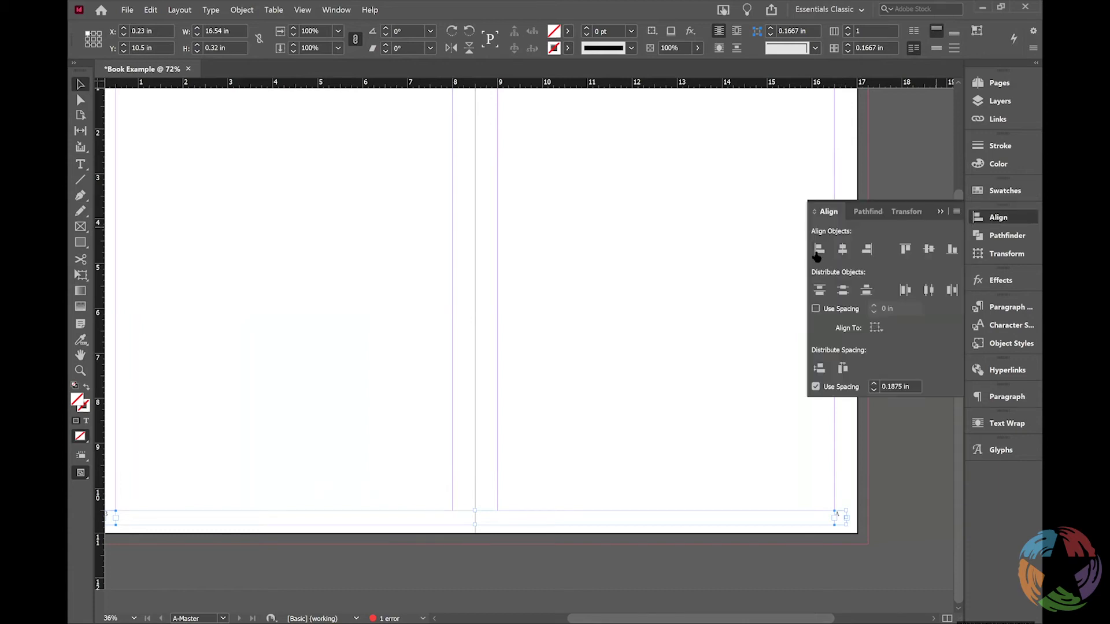
left_click(844, 291)
left_click(383, 479)
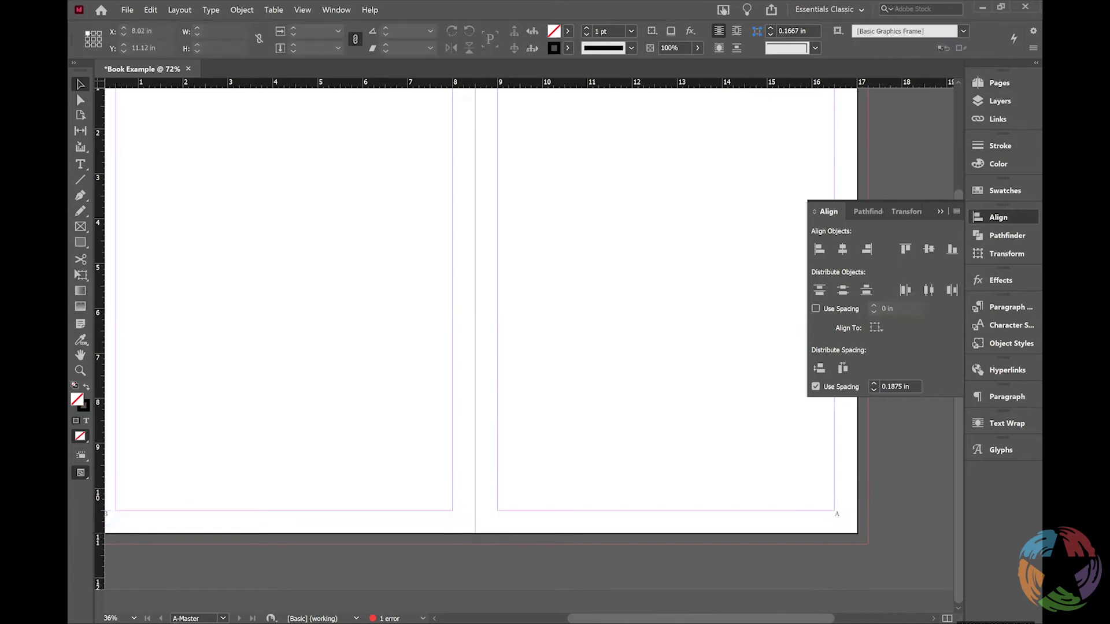
Shorten the left master page's number frame to about 0.16 in high and keep the frame selected.
scroll(240, 508, "left", 2)
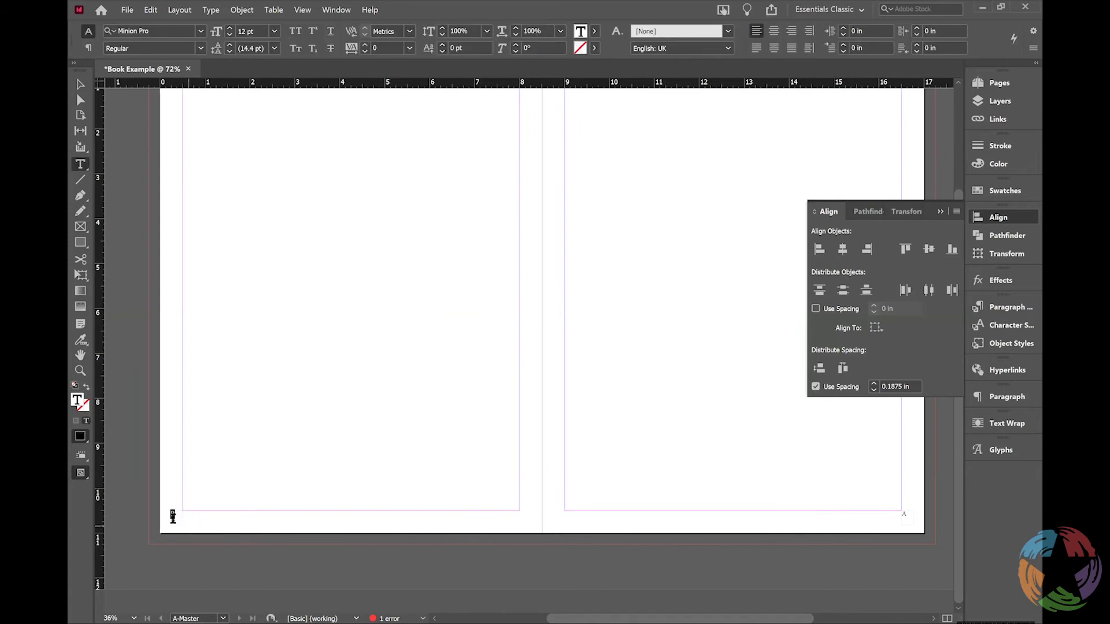
left_click(80, 86)
left_click_drag(182, 524, 181, 518)
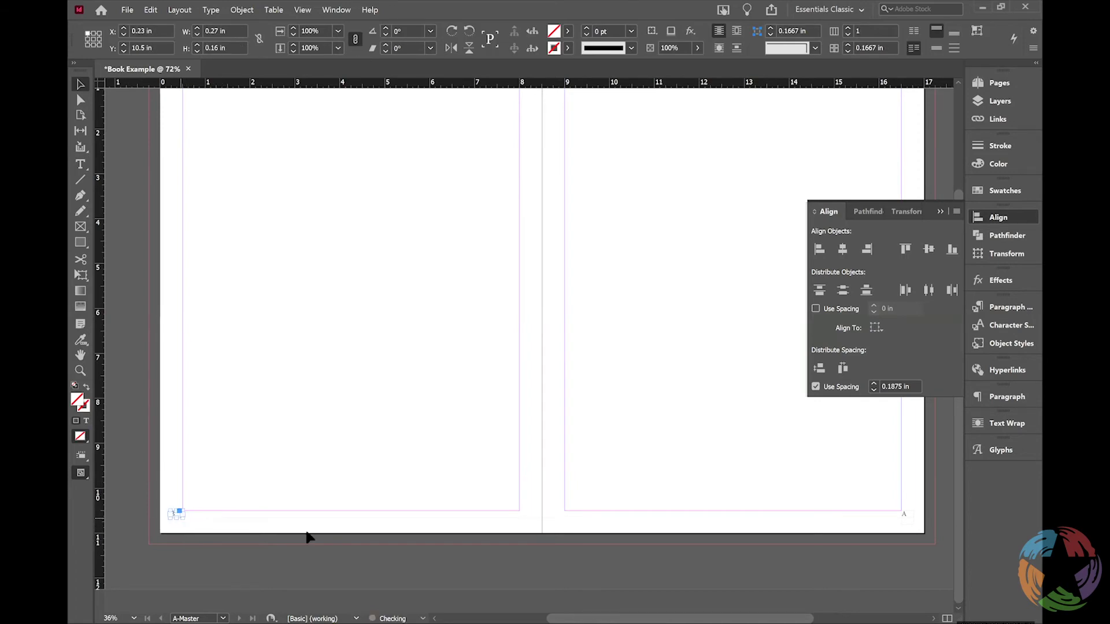
left_click(366, 505)
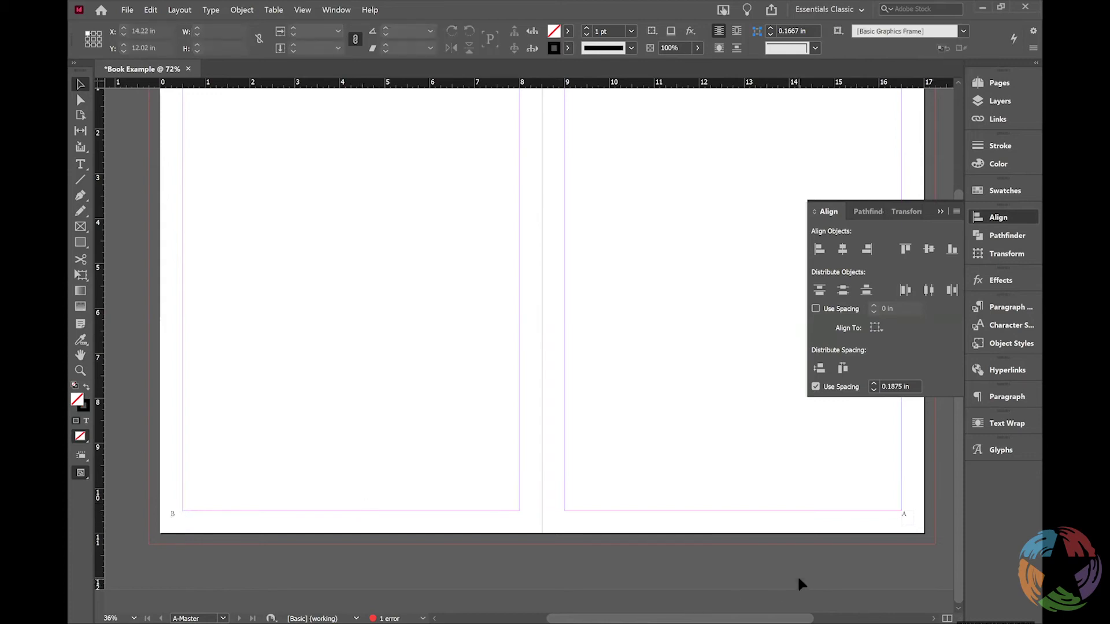
left_click(176, 515)
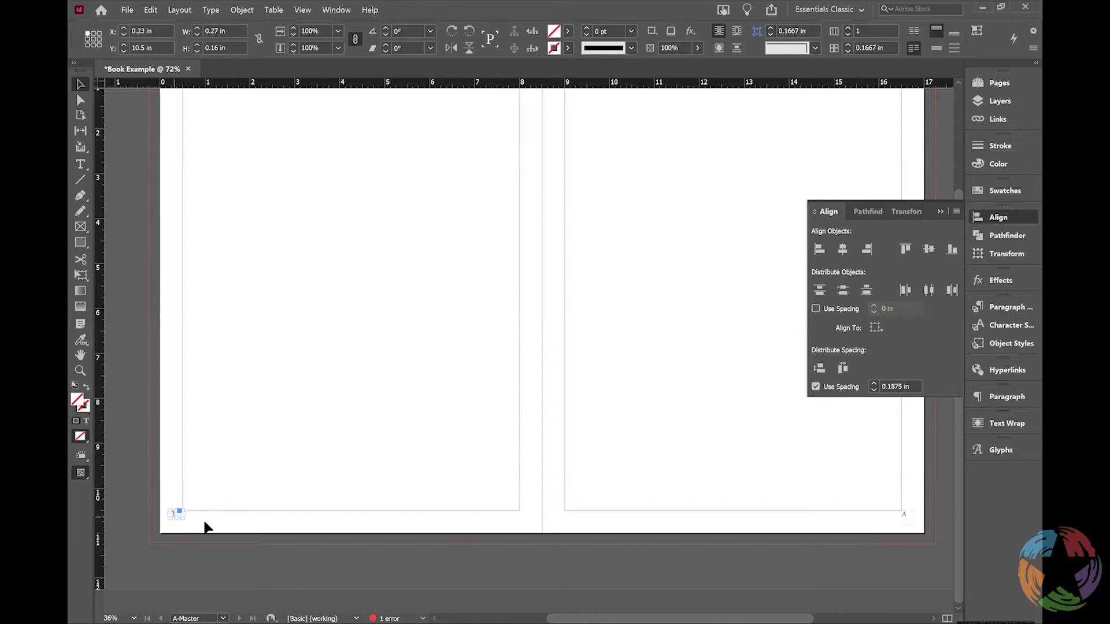
Move the left A-Master page's number frame to about X 0.35, Y 10.54 in and resize it to about 0.17 × 0.18 in.
left_click_drag(176, 513, 176, 517)
key("Right")
key("Down")
left_click(210, 10)
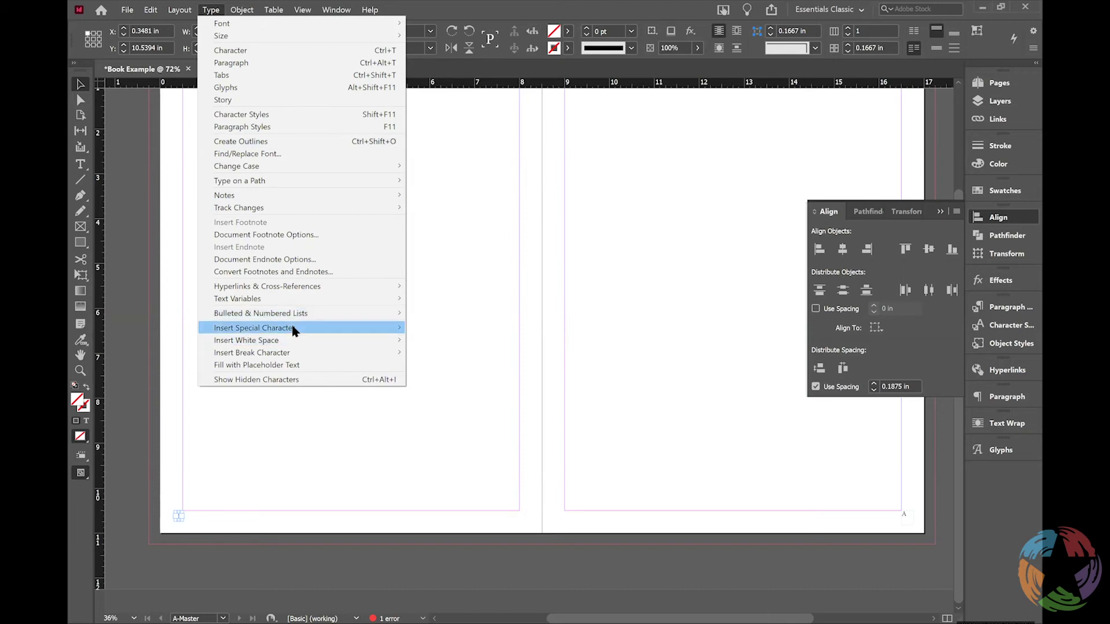
mouse_move(293, 330)
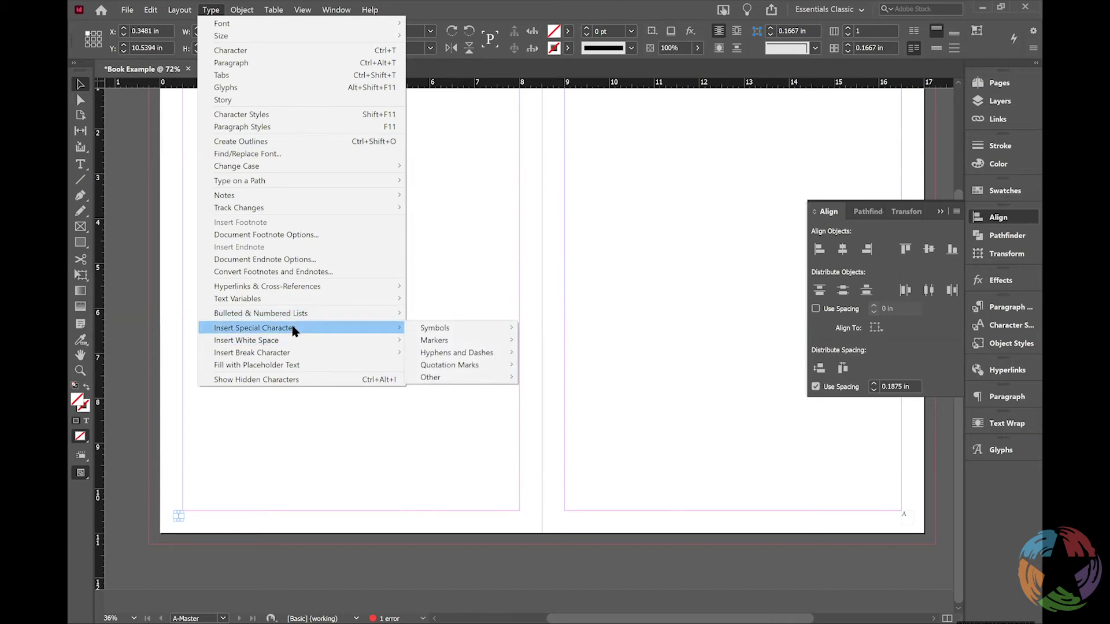
mouse_move(445, 334)
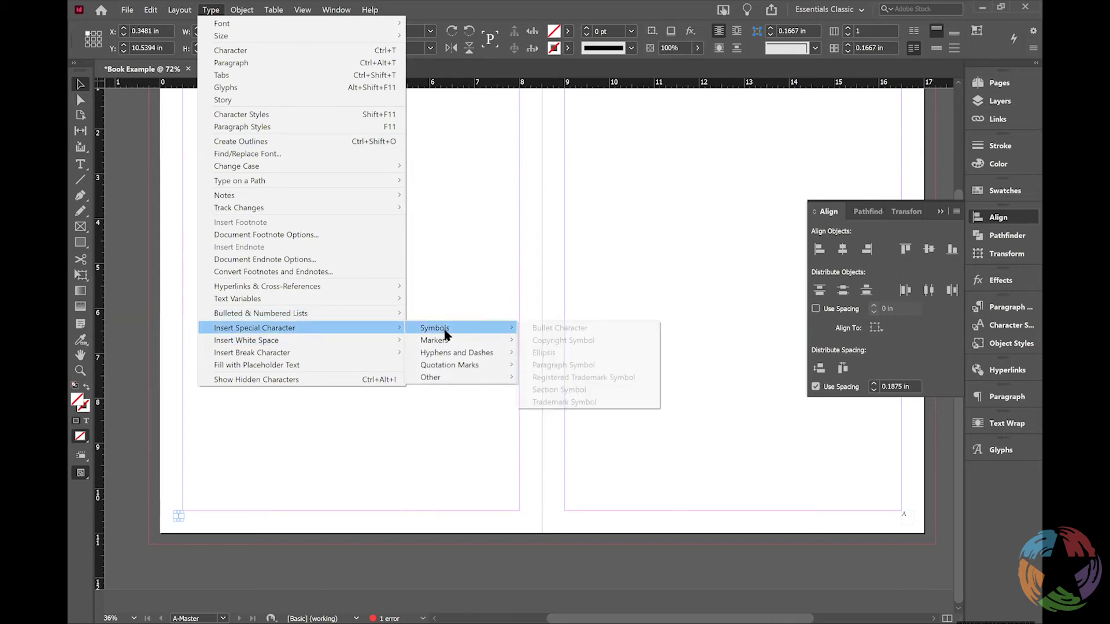
mouse_move(509, 341)
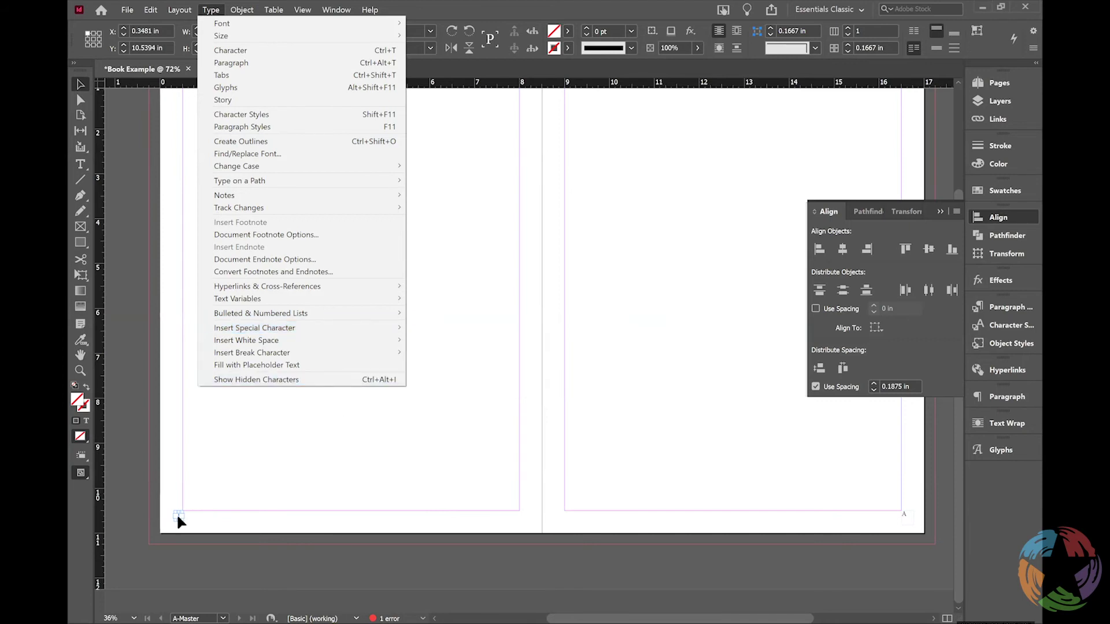
left_click(179, 523)
left_click(80, 84)
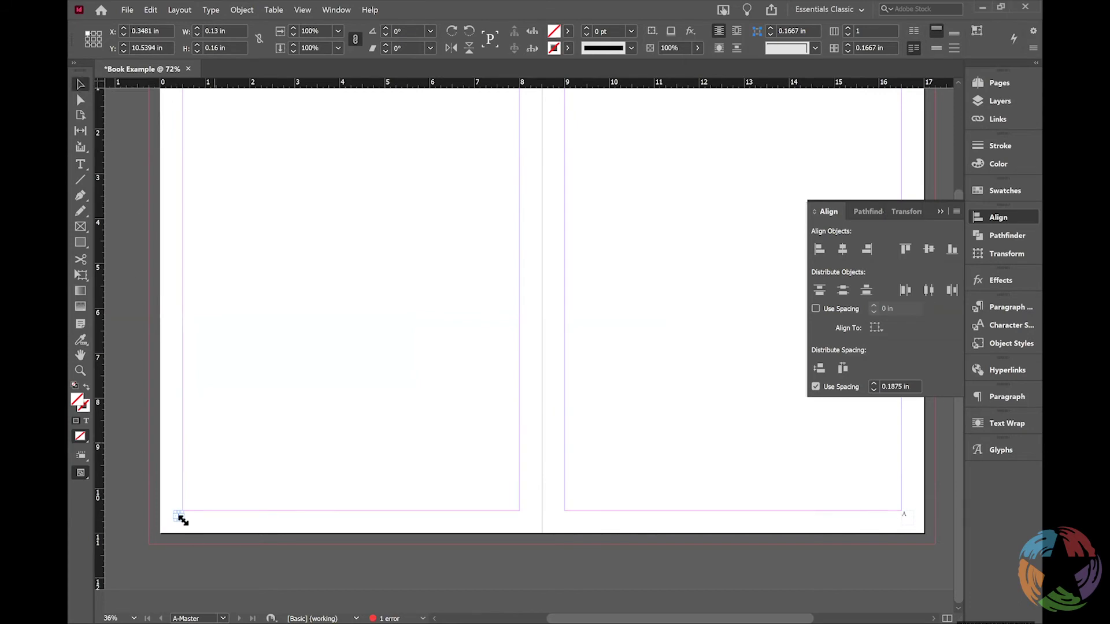
left_click_drag(183, 521, 181, 519)
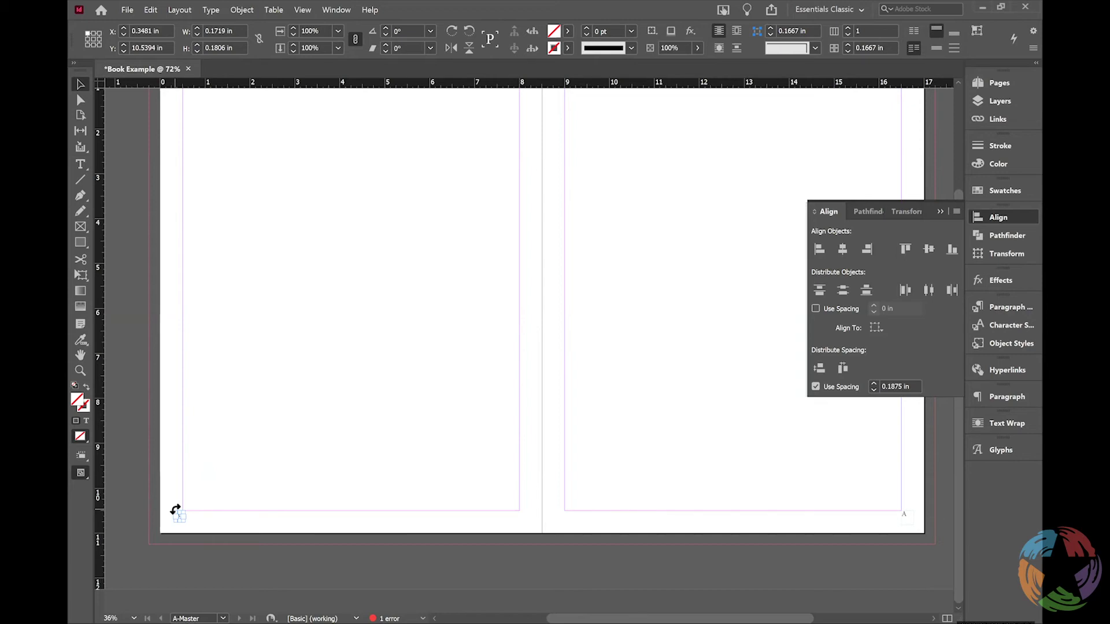
Check the marker special characters for the left master page's number frame and compare the page number markers on both pages.
left_click(211, 9)
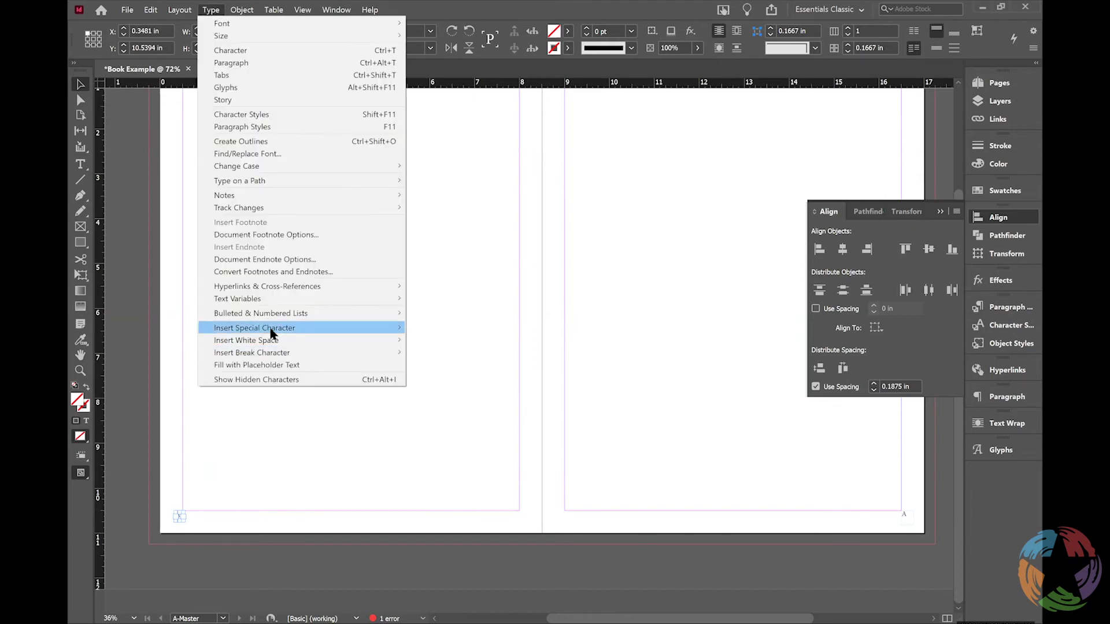
mouse_move(436, 341)
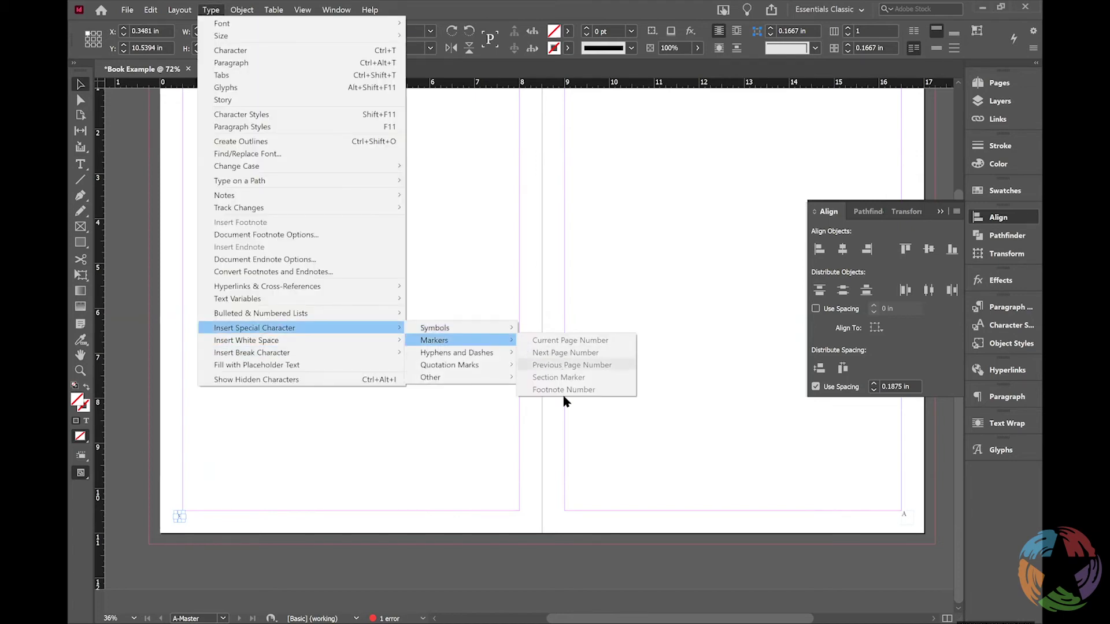
left_click(287, 490)
left_click(178, 516)
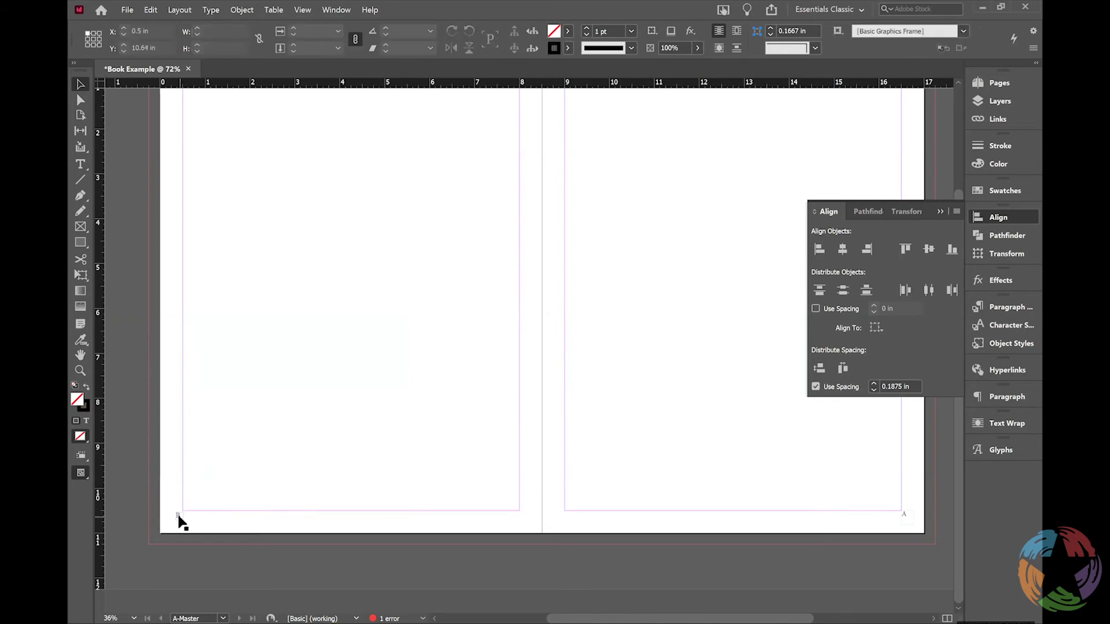
left_click(179, 519)
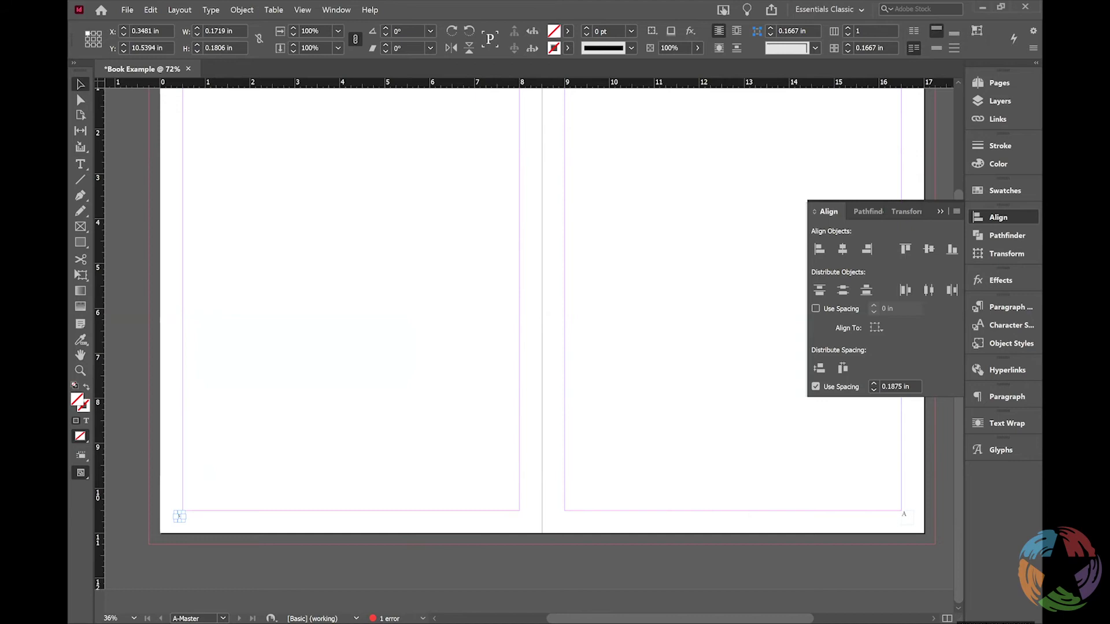
scroll(520, 306, "right", 3)
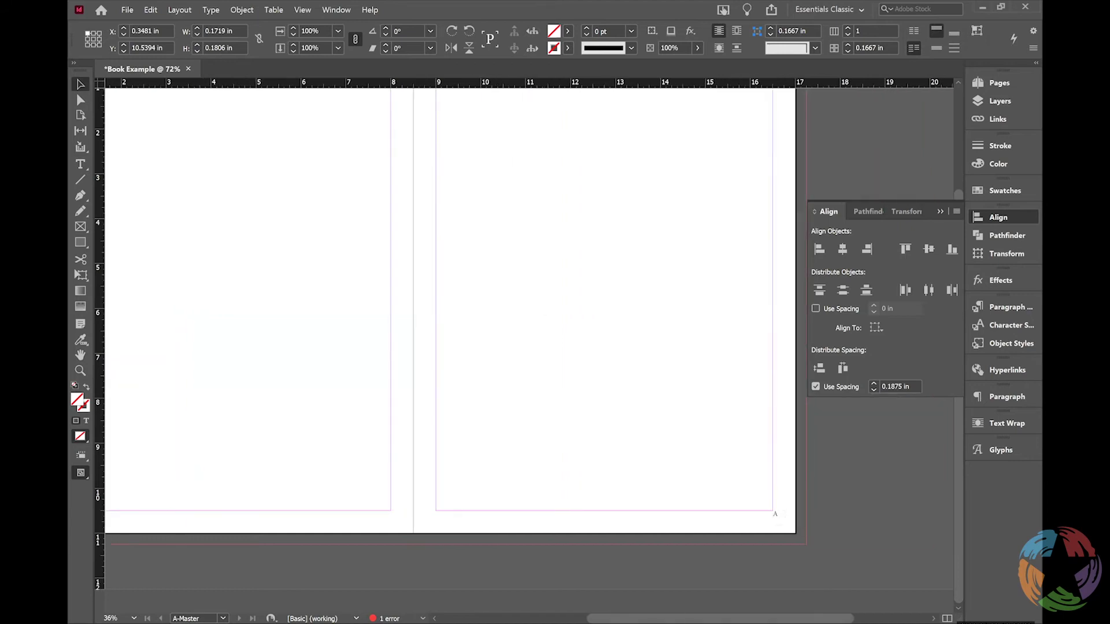
left_click(772, 509)
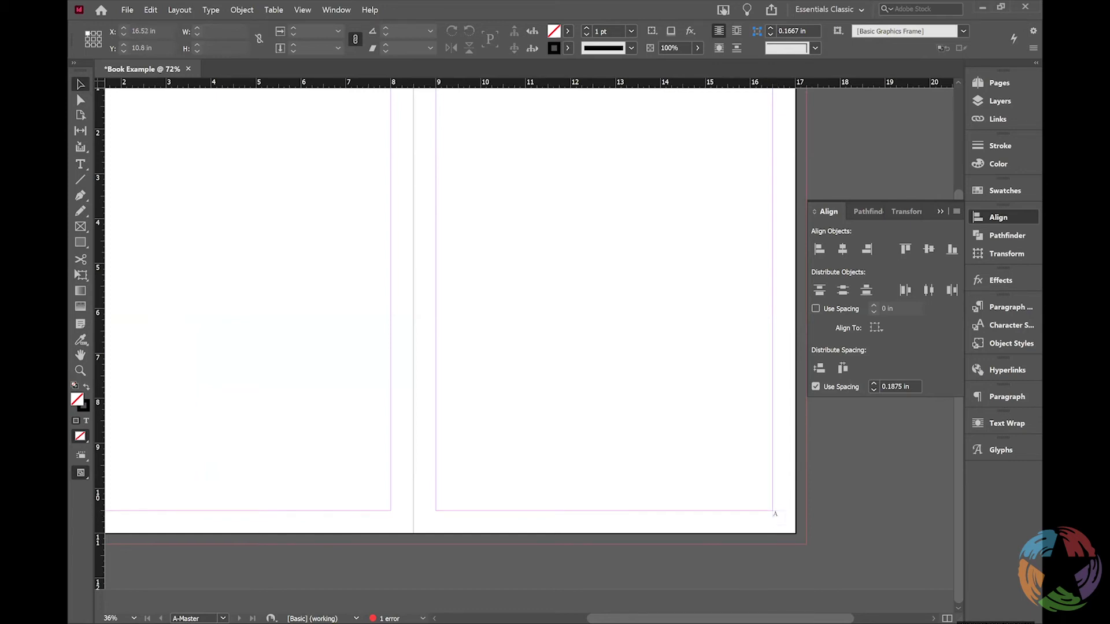
scroll(240, 510, "left", 4)
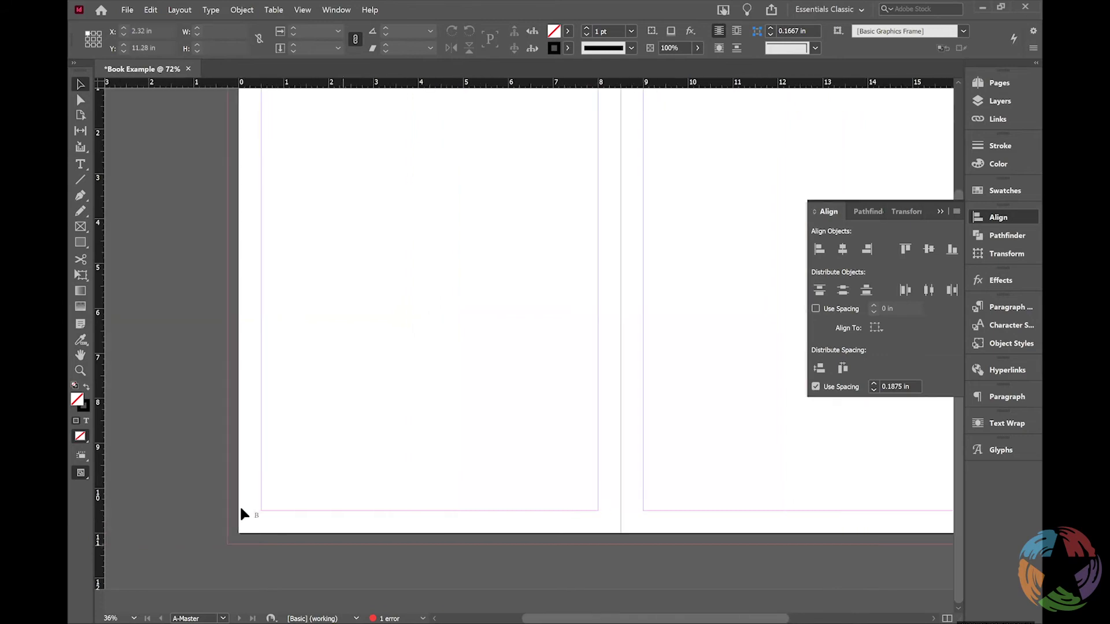
Reposition the left A-Master page's number frame to about X 0.34, Y 10.51 in and keep it selected.
left_click_drag(255, 511, 253, 515)
key("/")
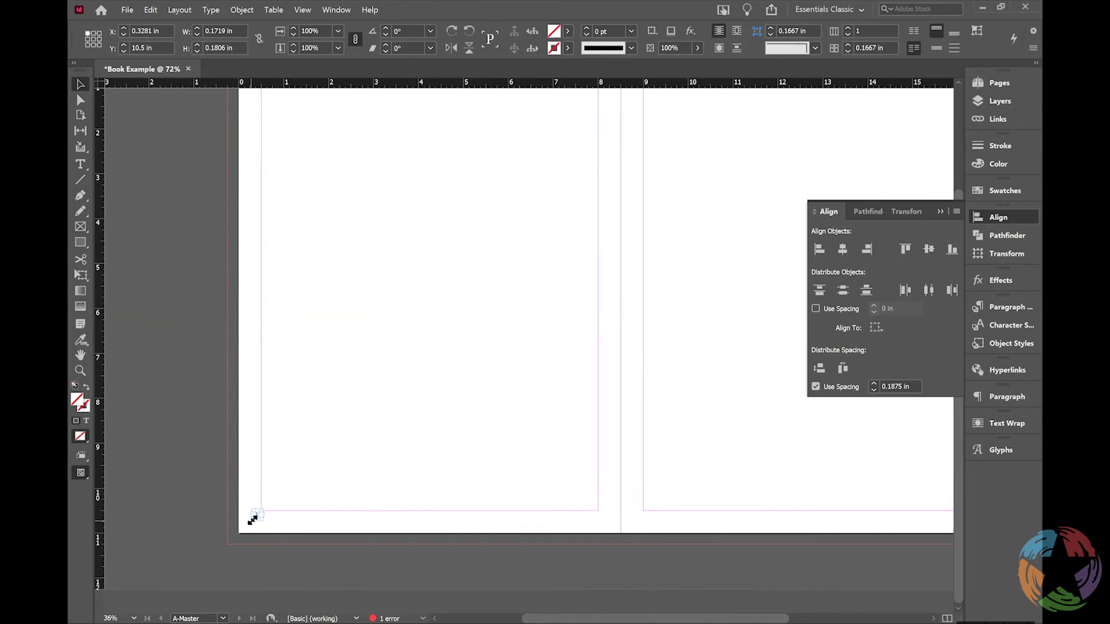
left_click(306, 522)
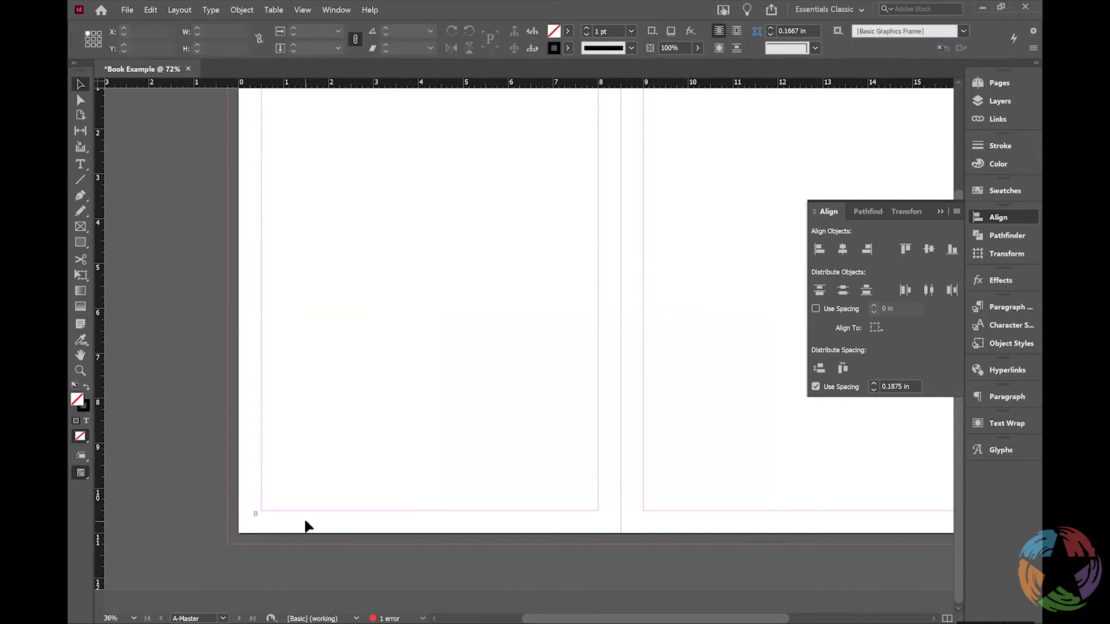
left_click(254, 513)
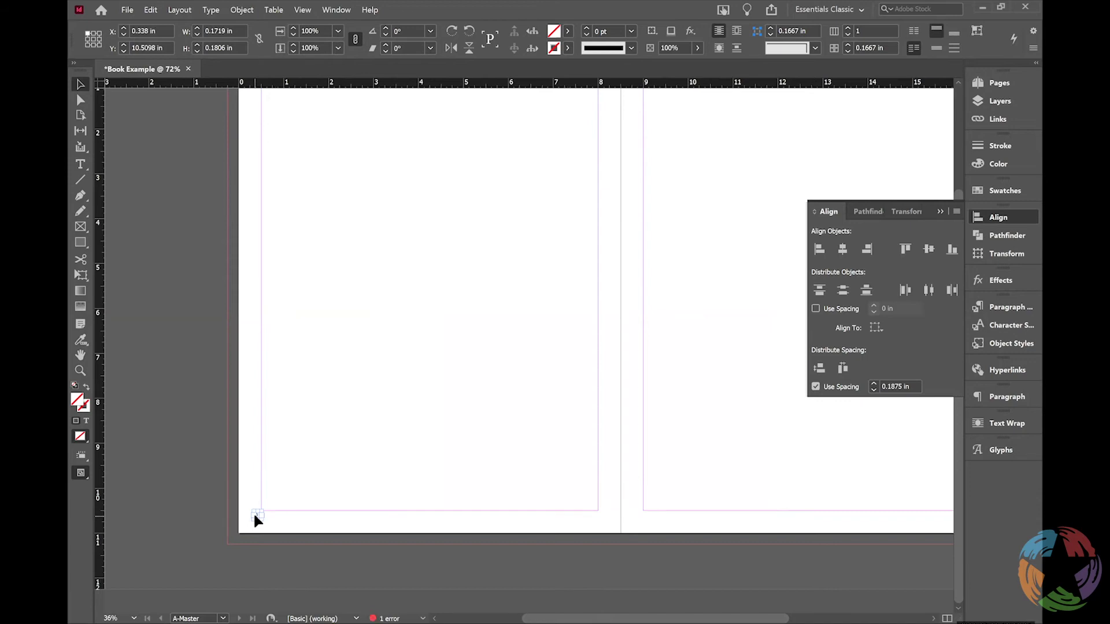
left_click(281, 520)
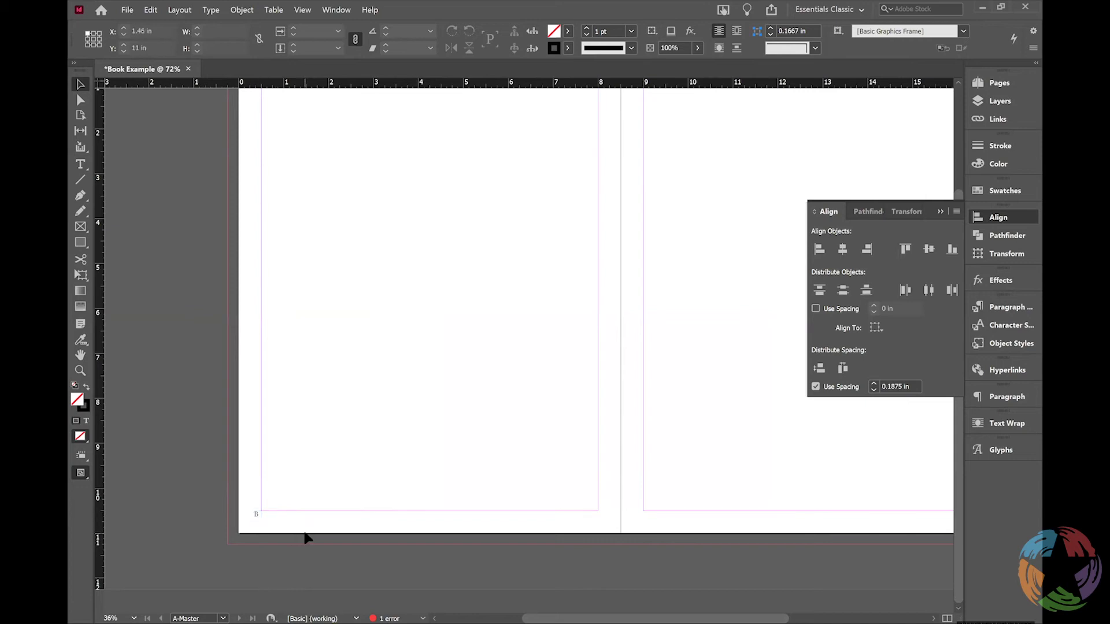
left_click(255, 511)
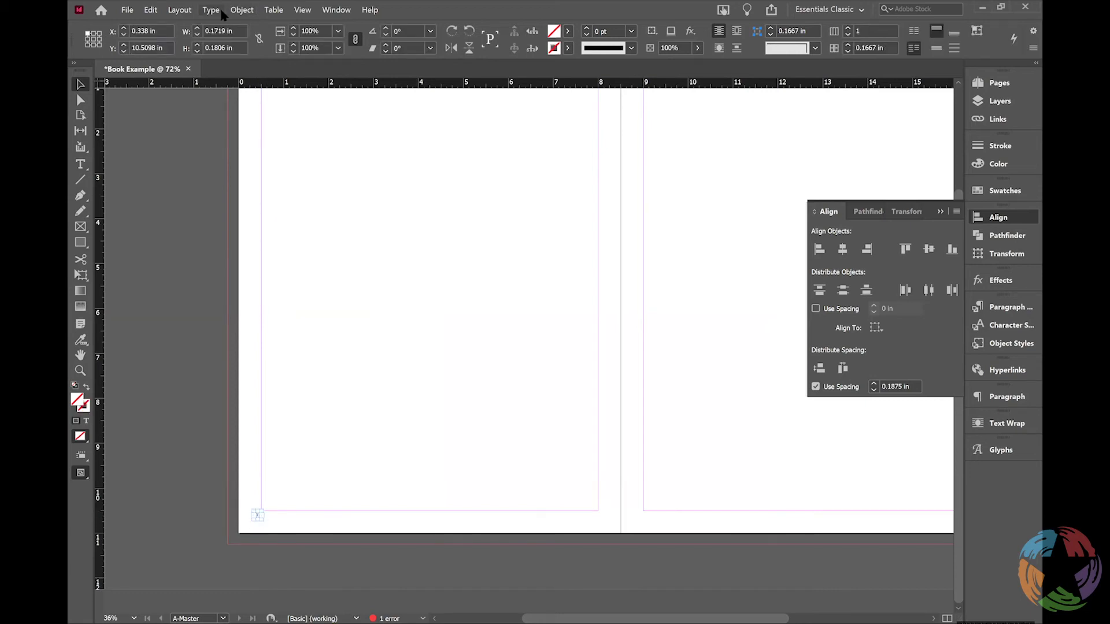
Check the marker options for the left A-Master page's number frame and delete the frame.
left_click(302, 10)
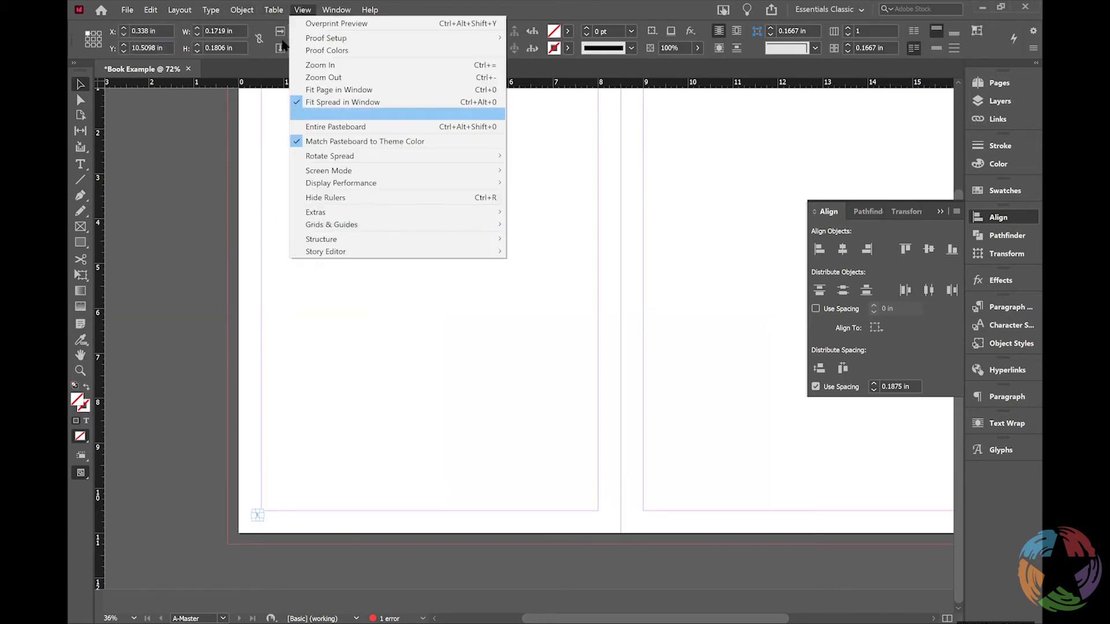
left_click(274, 10)
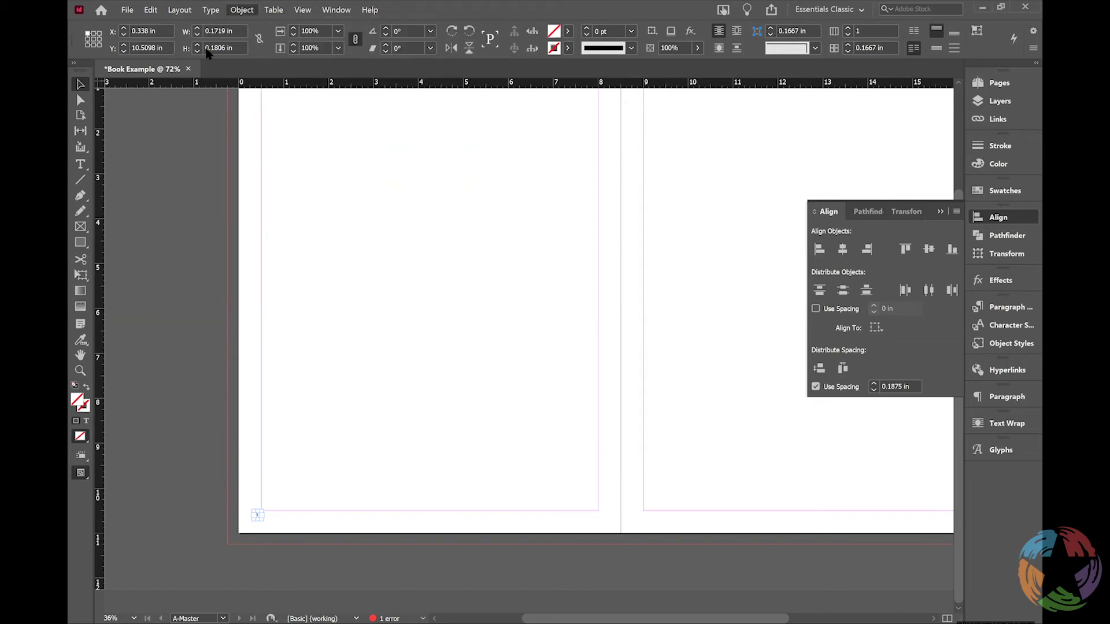
left_click(211, 9)
mouse_move(249, 328)
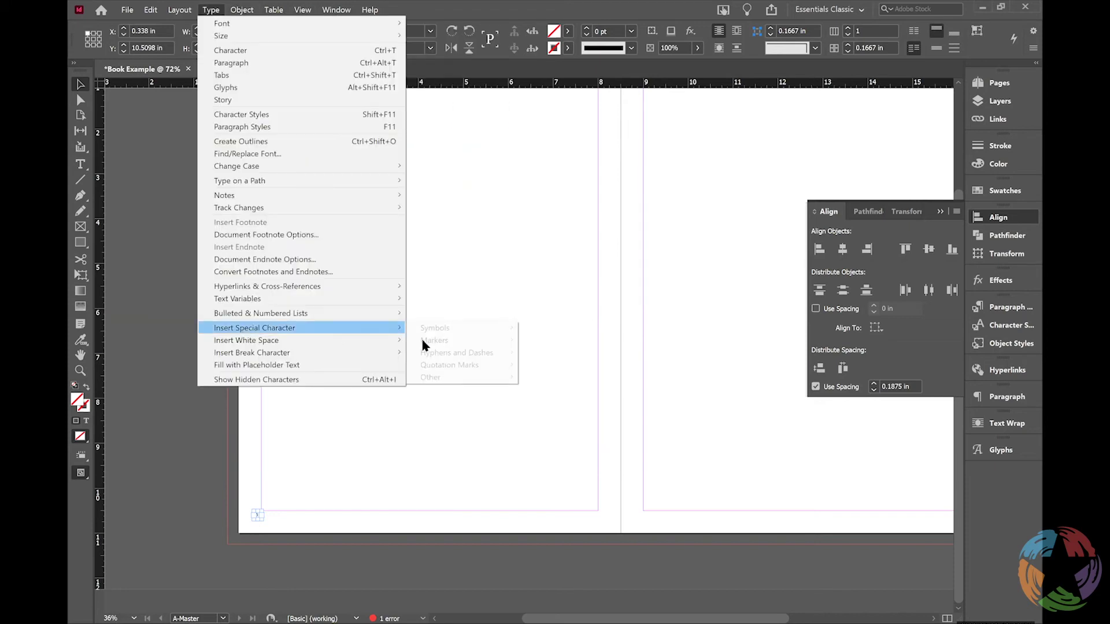
mouse_move(434, 340)
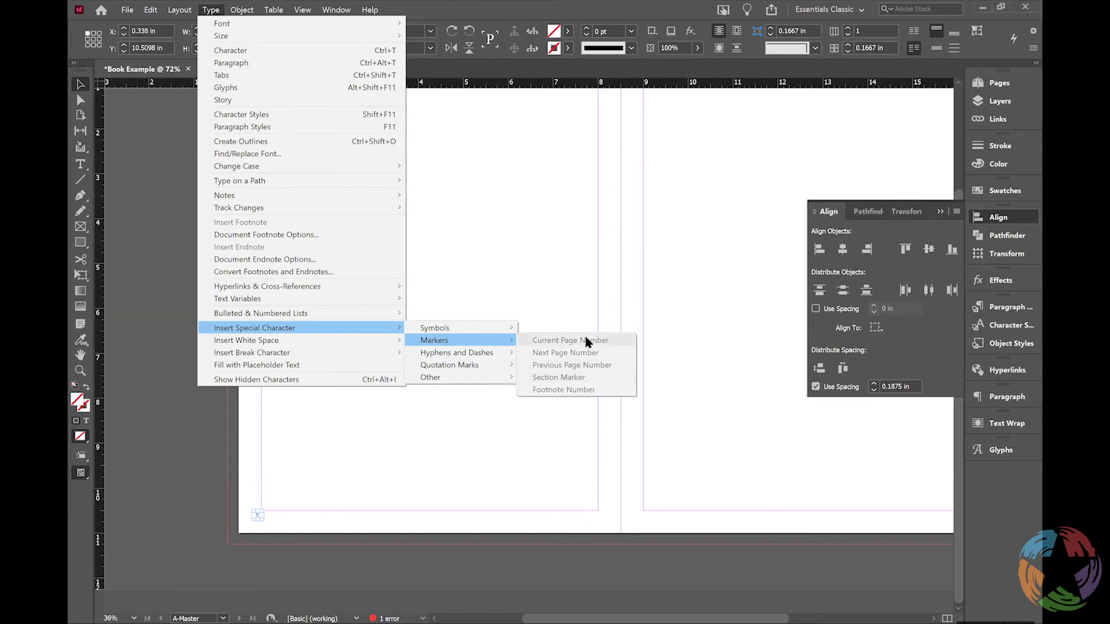
left_click(348, 452)
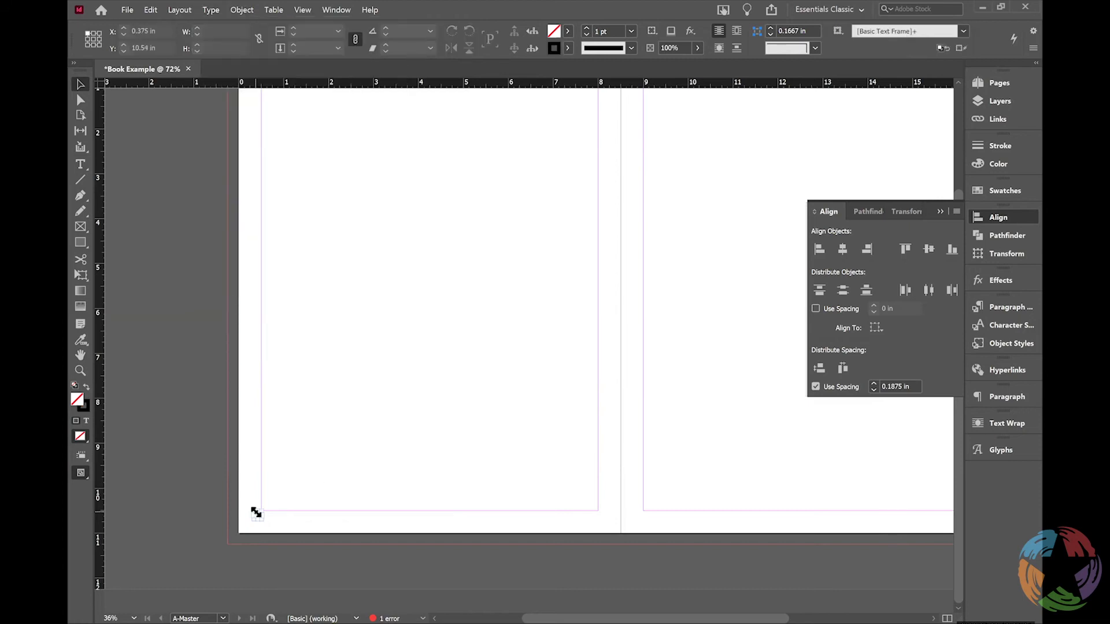
left_click_drag(255, 513, 262, 519)
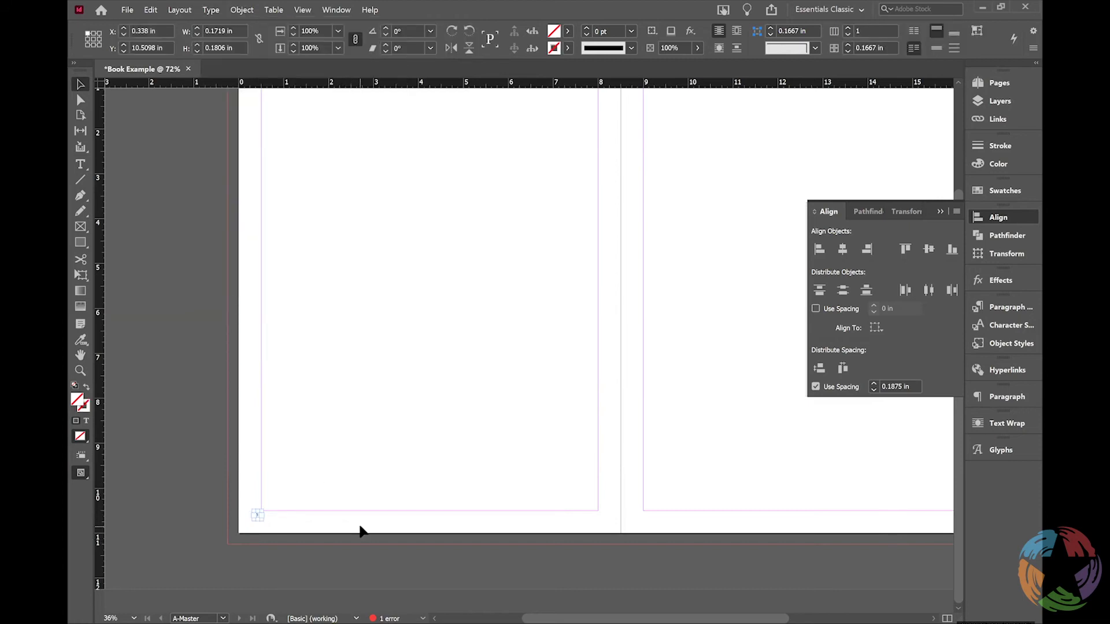
left_click(361, 530)
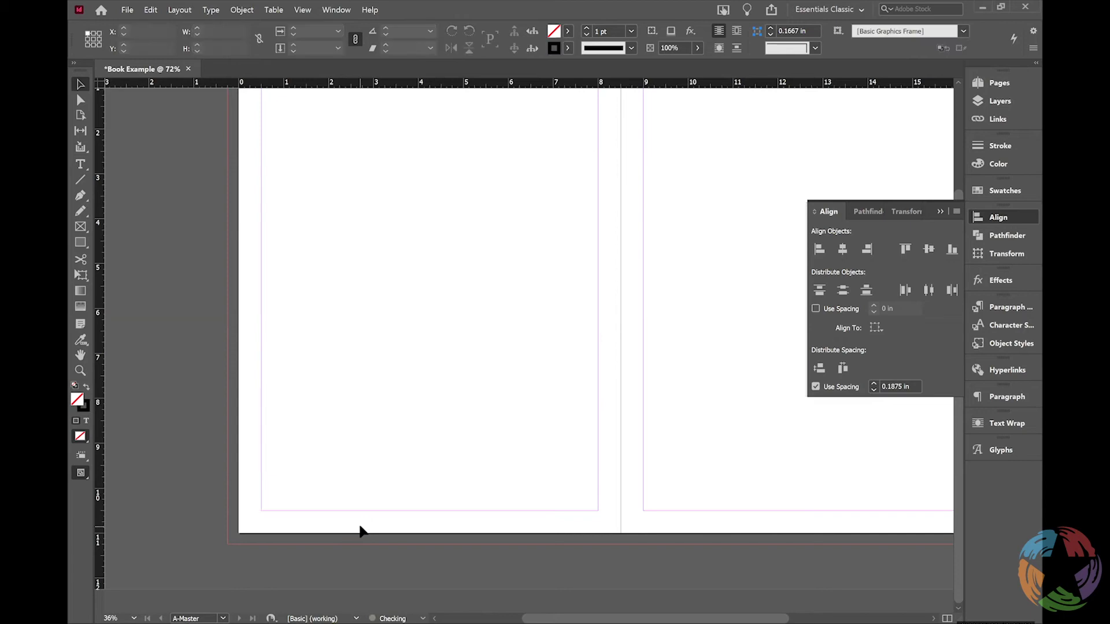
Create a new B-Master spread and open its left page.
left_click(998, 82)
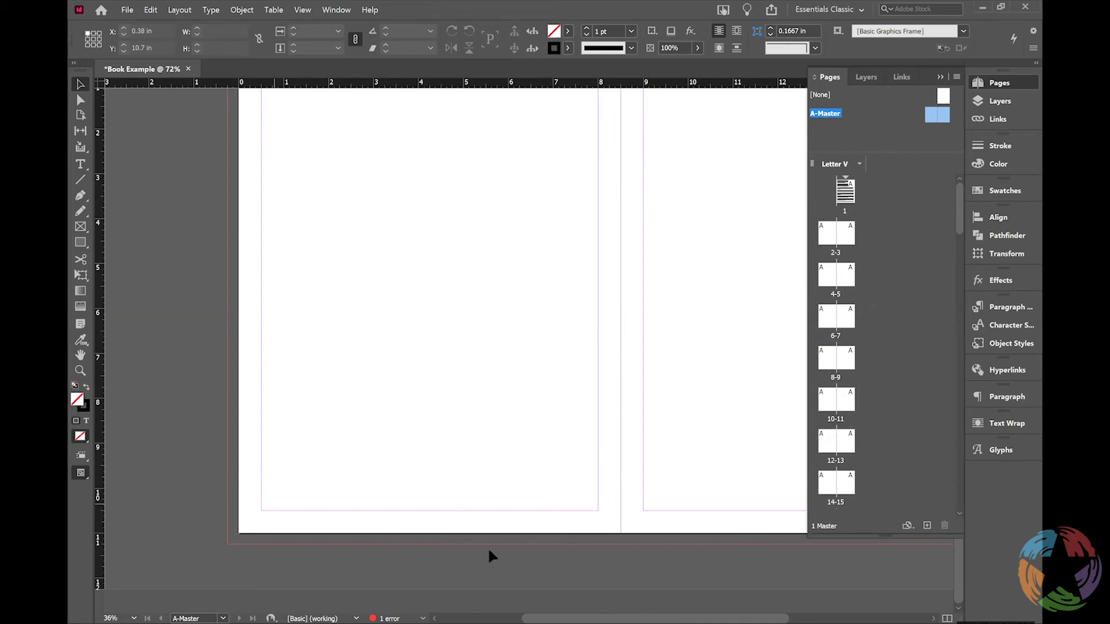
left_click(927, 526)
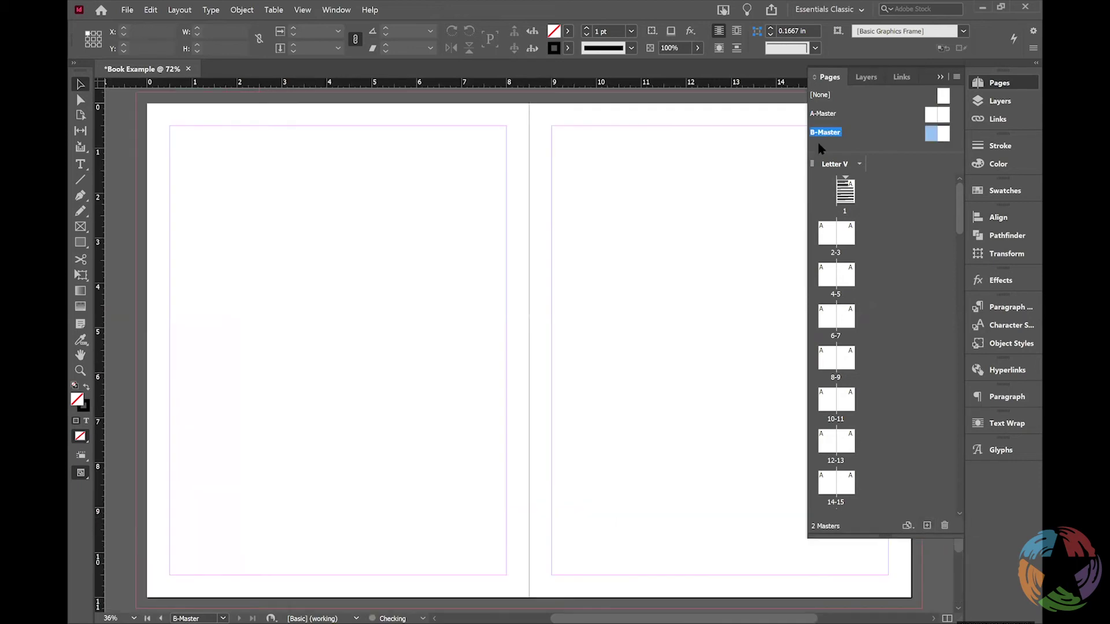
double_click(932, 136)
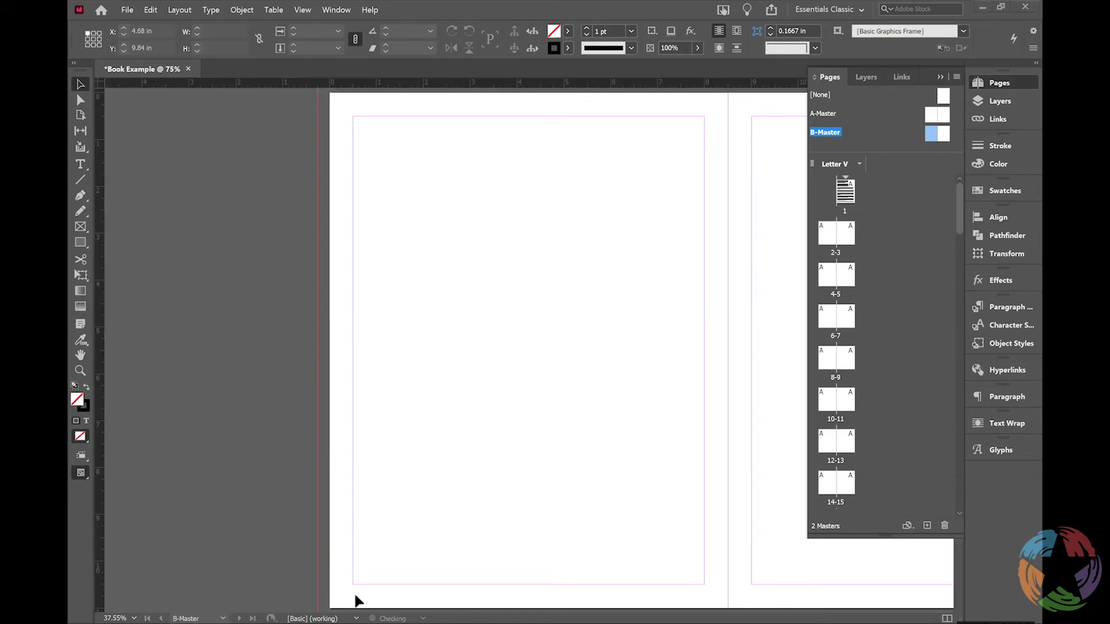
Draw a text frame about 0.24 × 0.26 in in the left B-Master page's lower outer corner and insert a Current Page Number marker.
left_click(81, 165)
left_click_drag(338, 585, 353, 602)
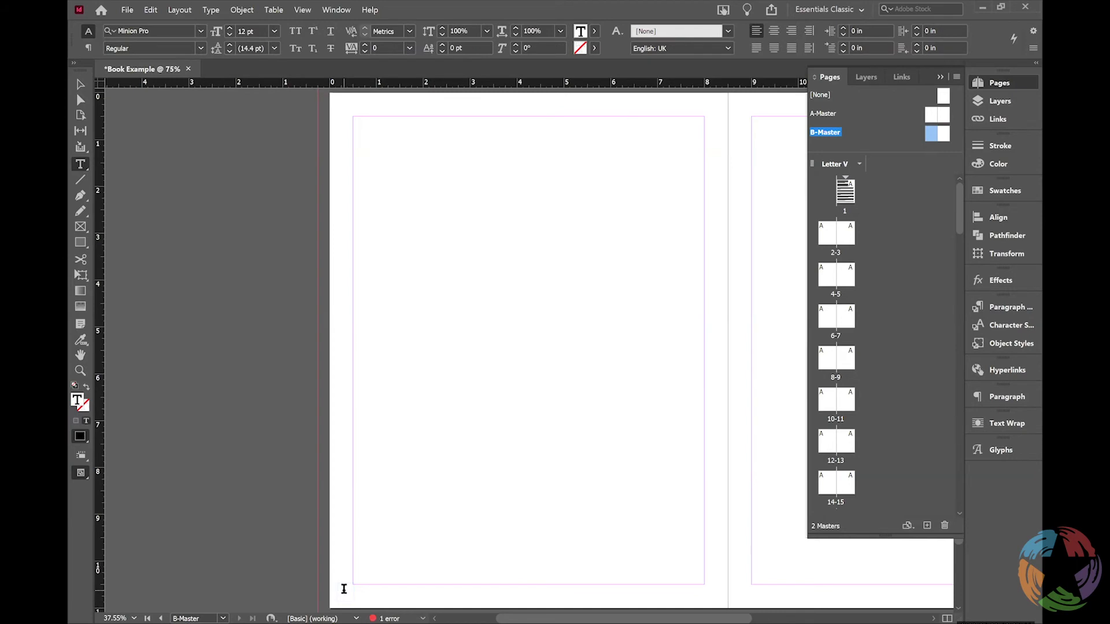
key("ctrl+alt+shift+n")
left_click(82, 85)
left_click_drag(353, 601, 349, 592)
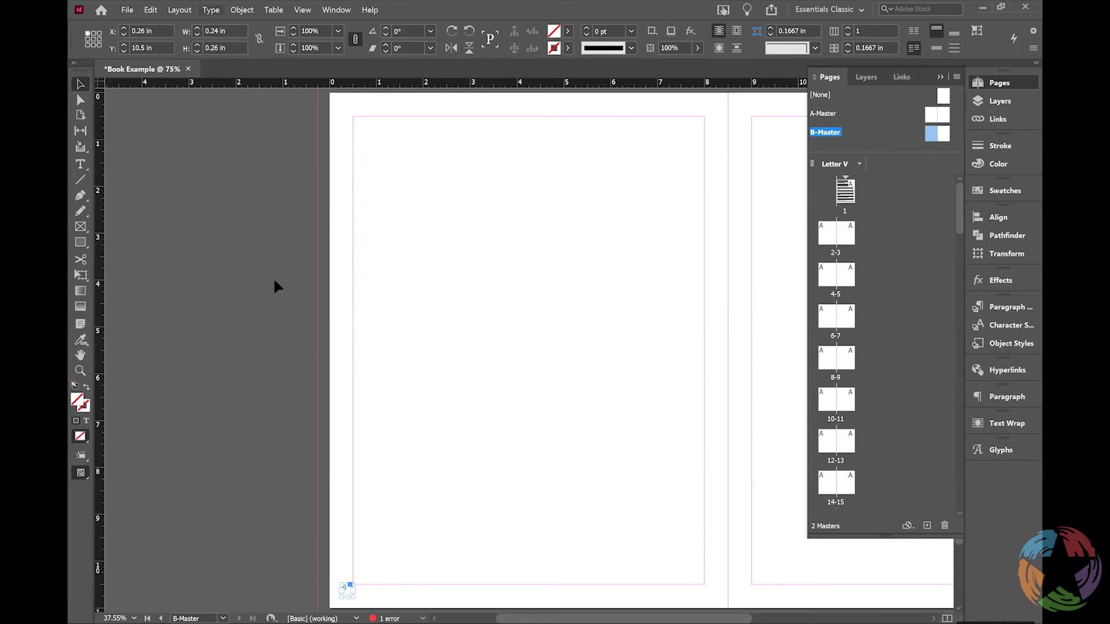
Review where the Current Page Number marker is found among the special characters and reselect the left B-Master page's number frame.
key("alt+t")
mouse_move(308, 329)
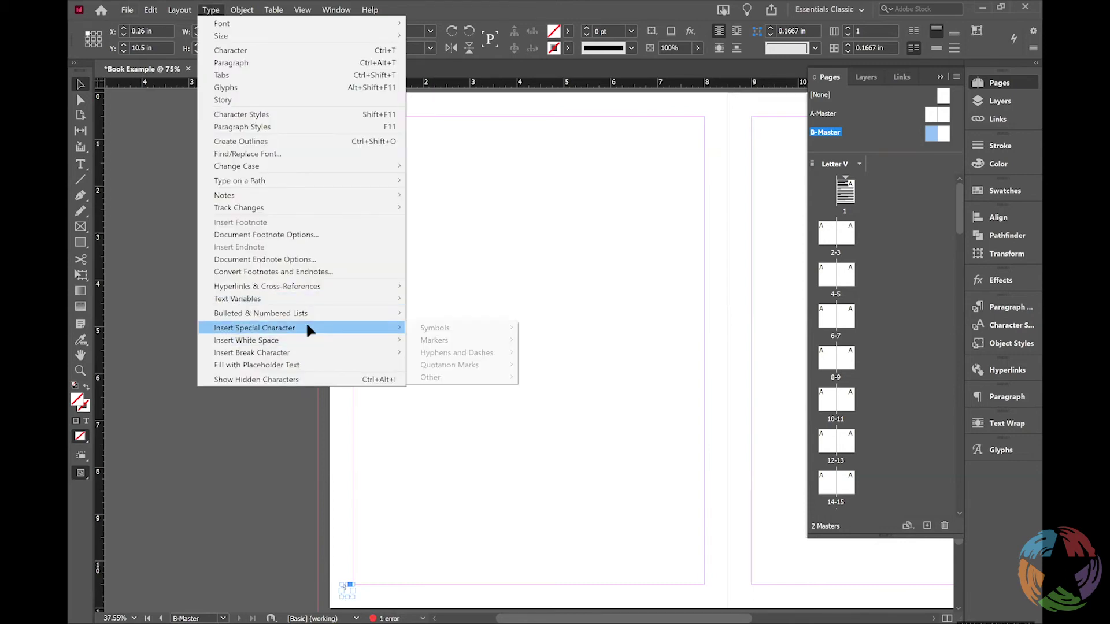
mouse_move(460, 340)
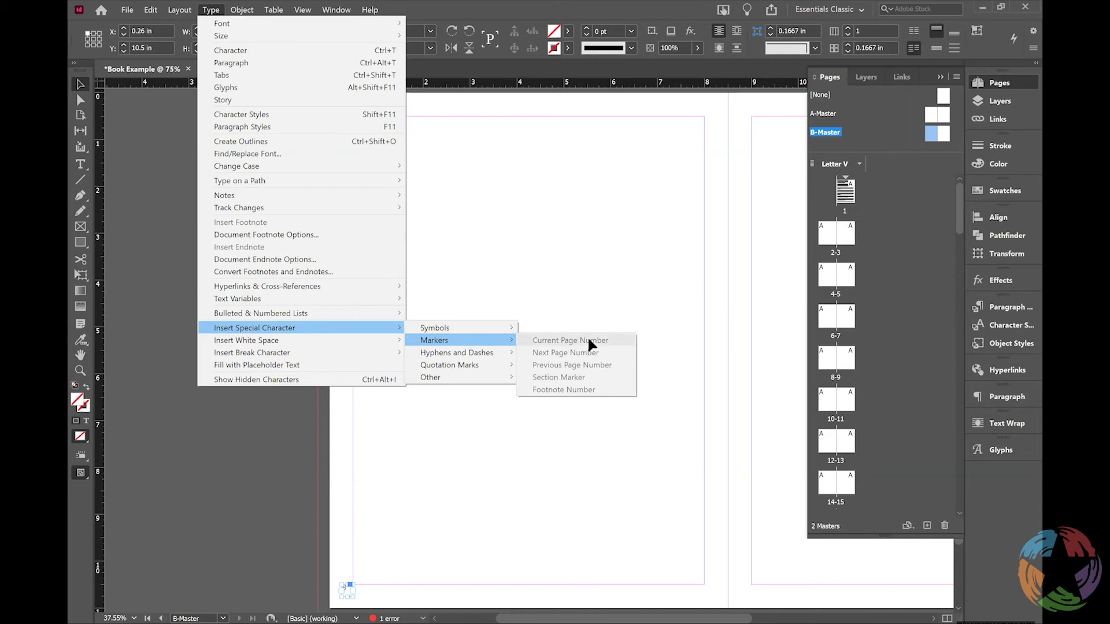
left_click(570, 481)
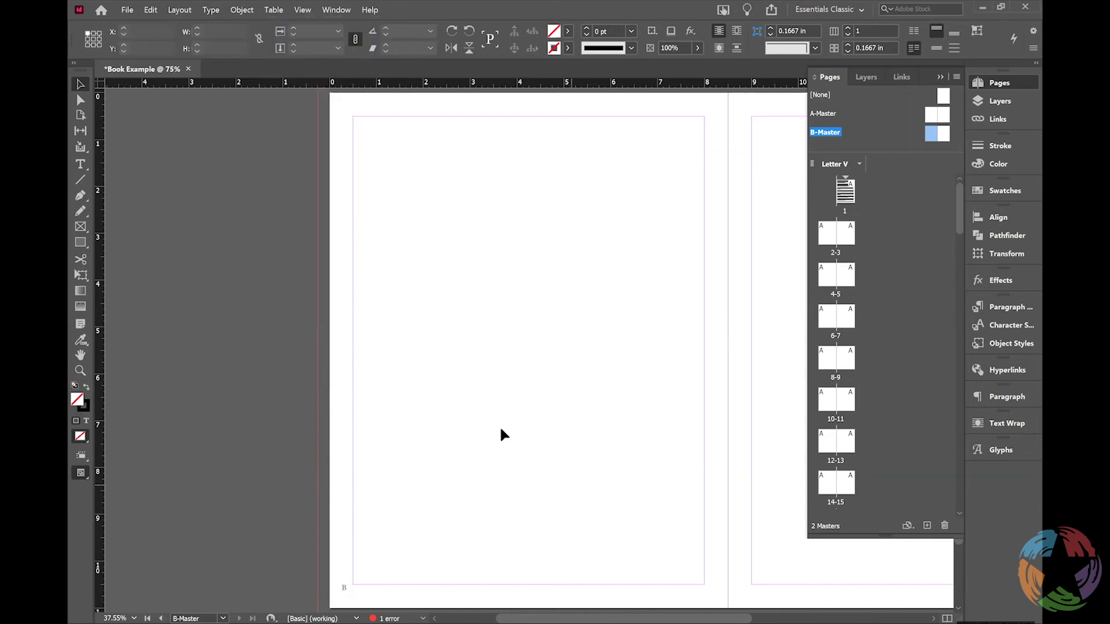
left_click(345, 587)
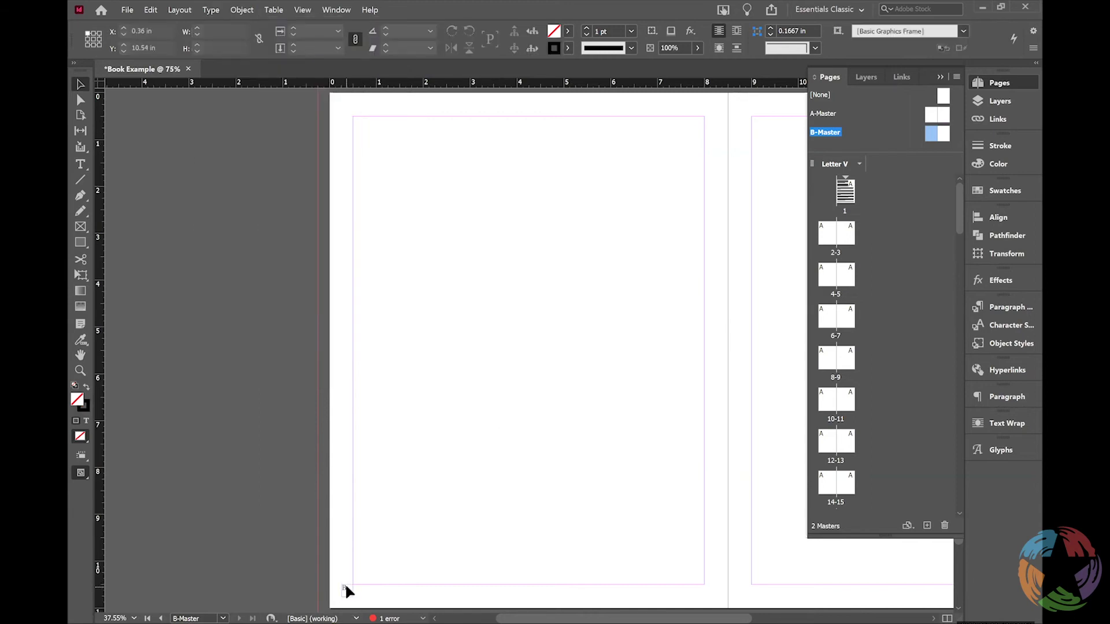
left_click(345, 587)
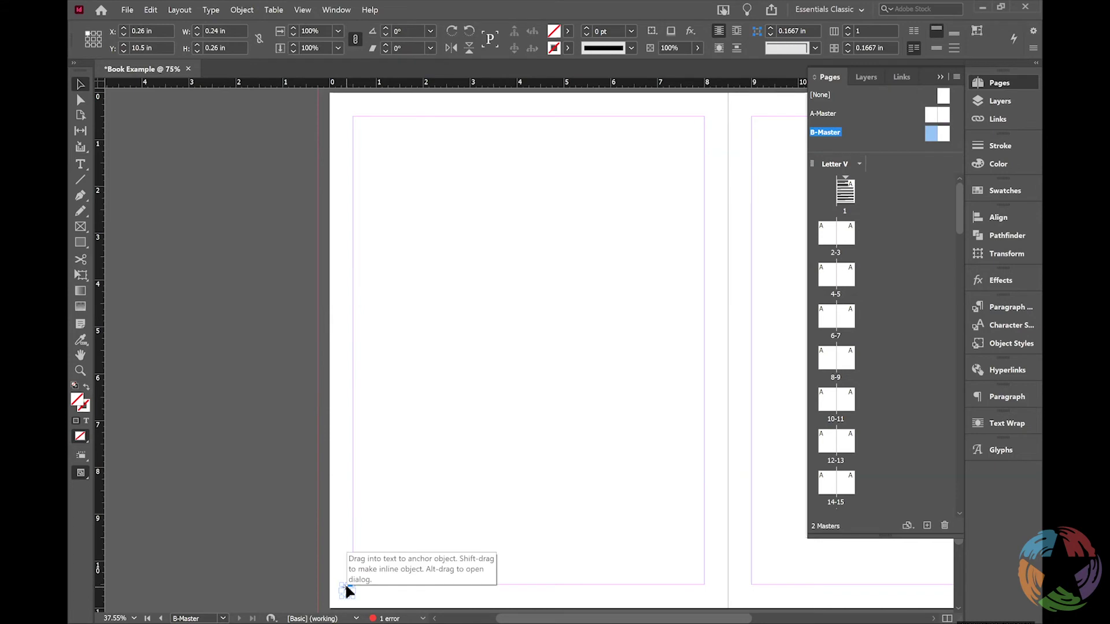
Check the object options of the left B-Master page's number frame and view page 2 of the document.
right_click(348, 591)
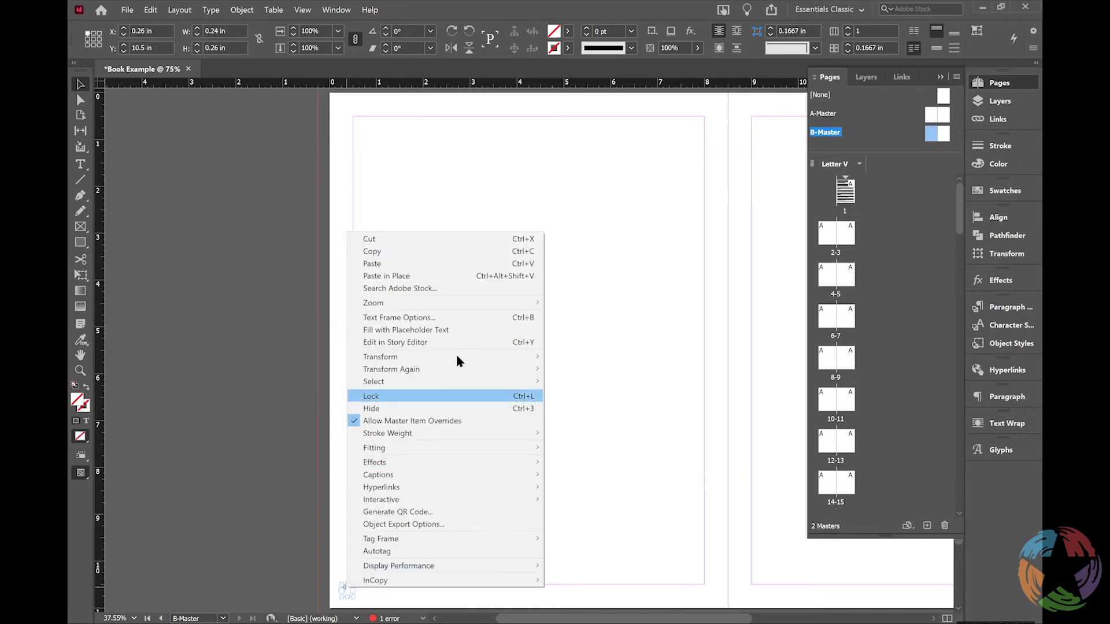
left_click(605, 425)
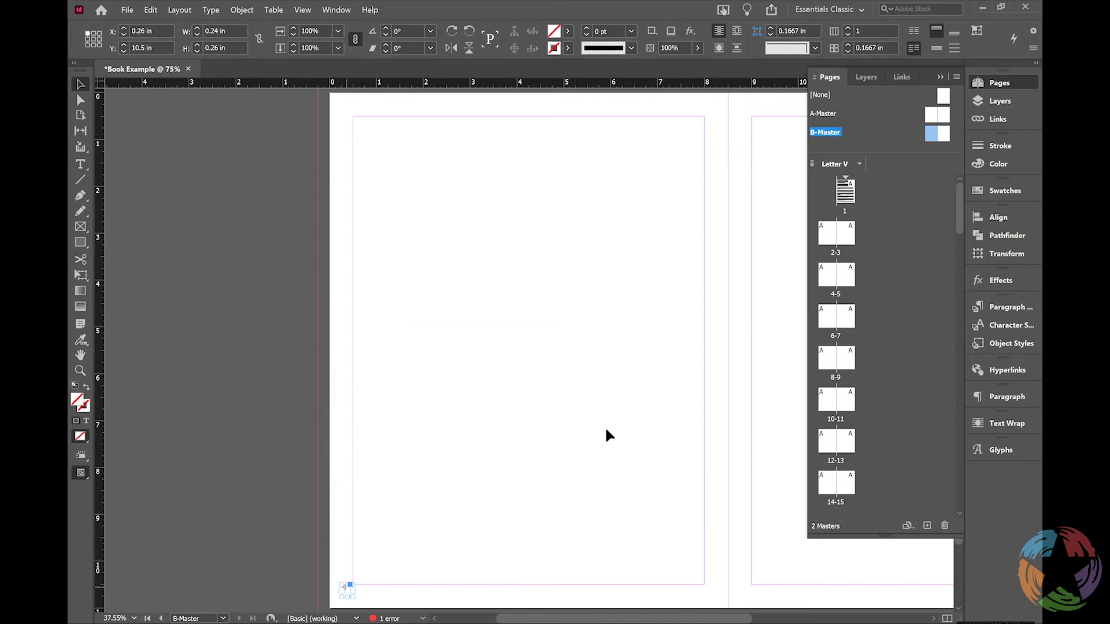
double_click(830, 235)
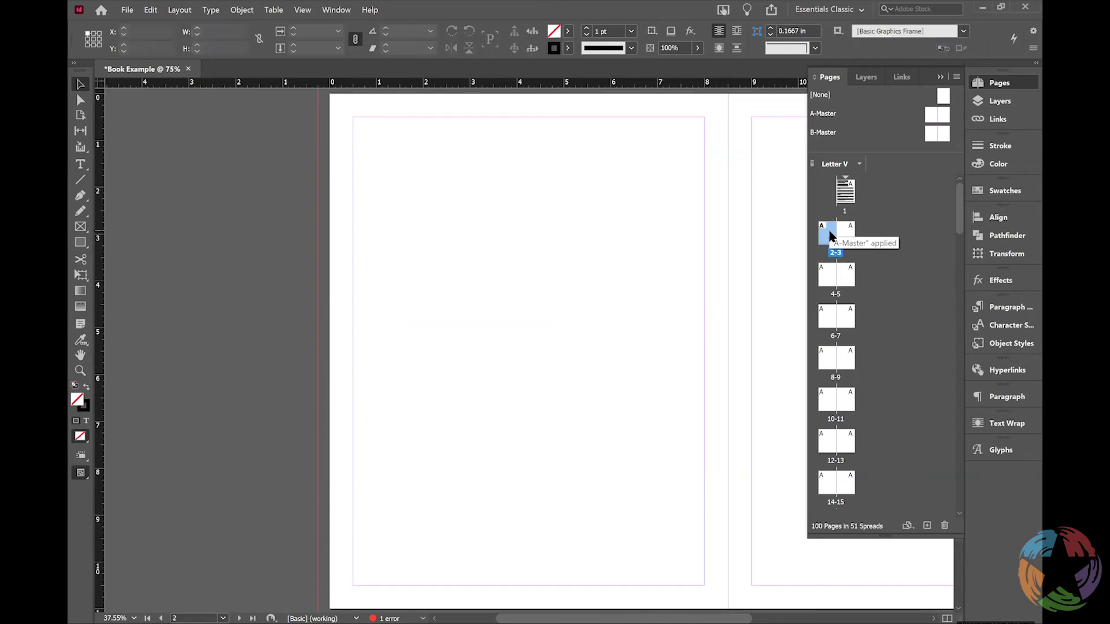
Open the right A-Master page, select its page number frame and examine the available special character markers.
left_click(932, 134)
double_click(946, 116)
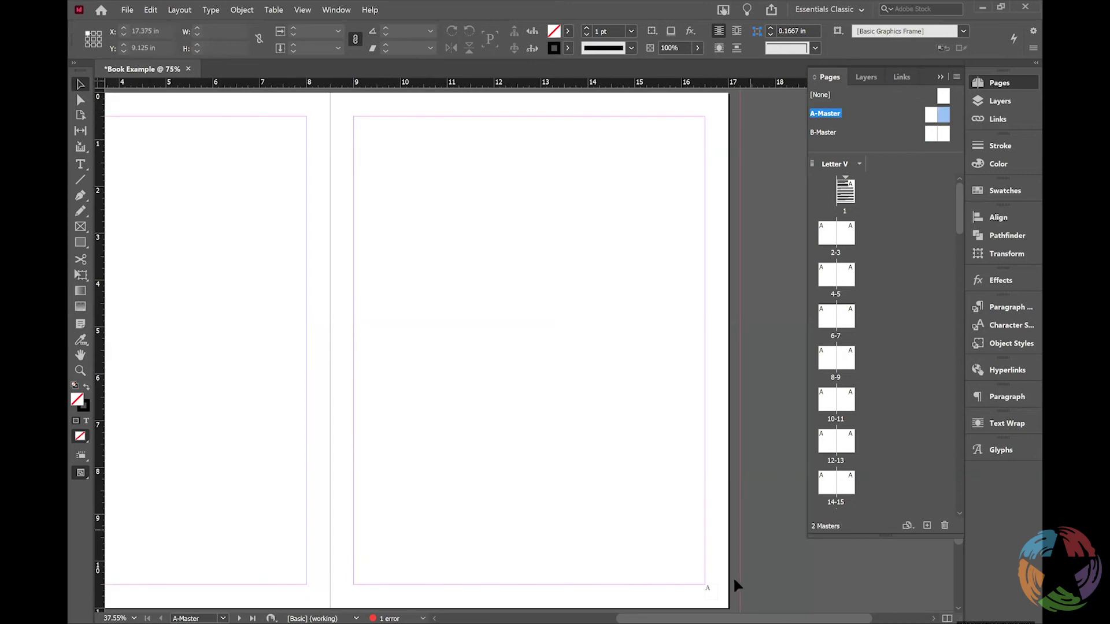
left_click(715, 591)
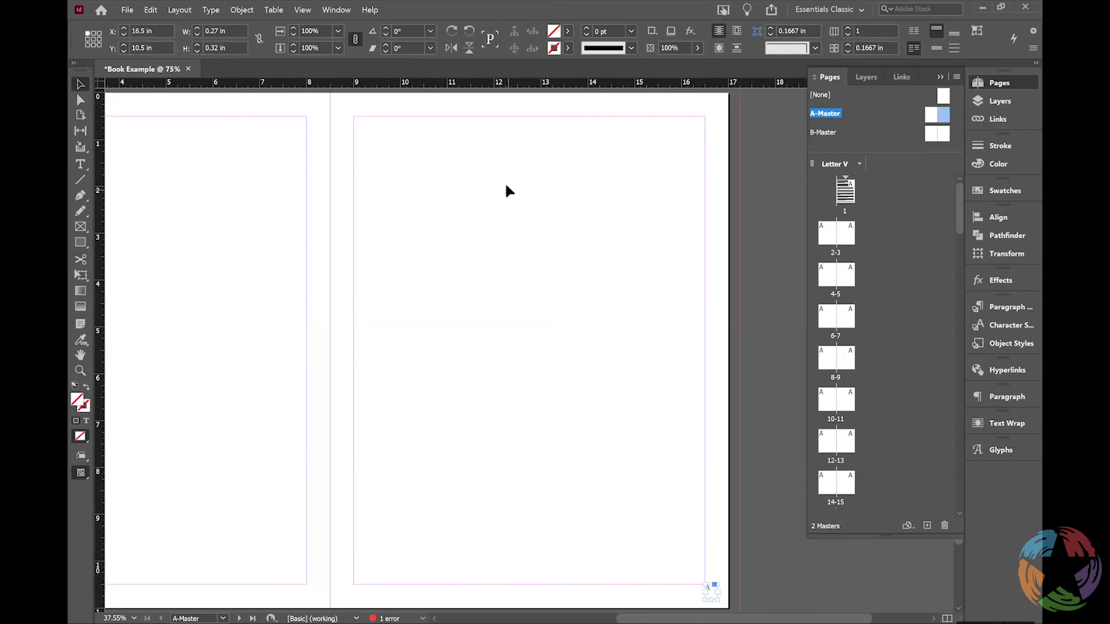
left_click(242, 10)
mouse_move(211, 10)
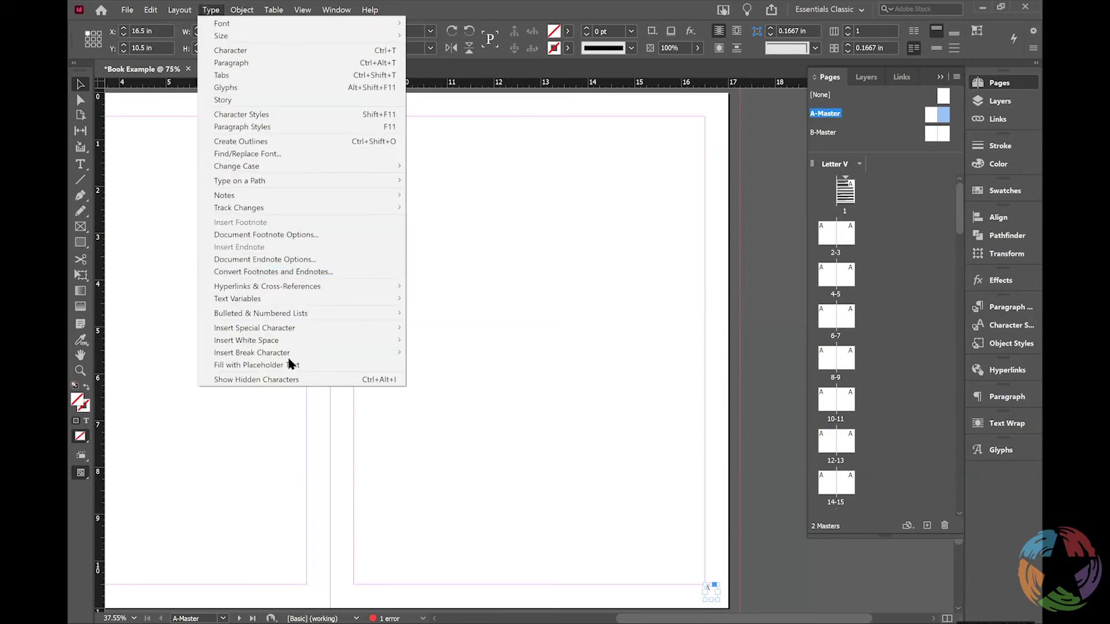
mouse_move(347, 330)
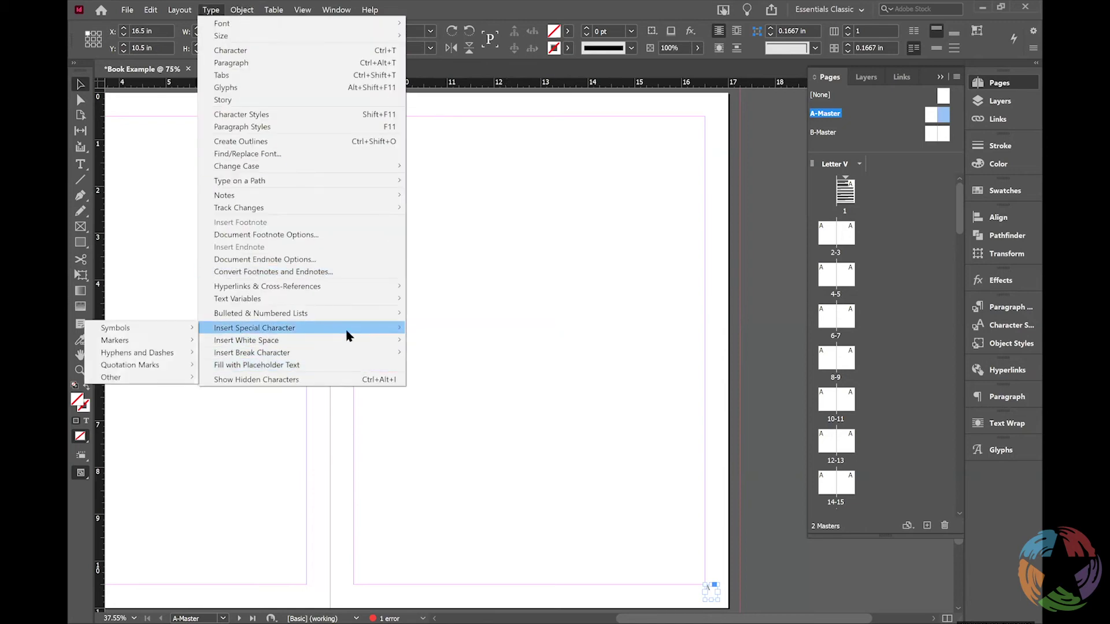
mouse_move(169, 340)
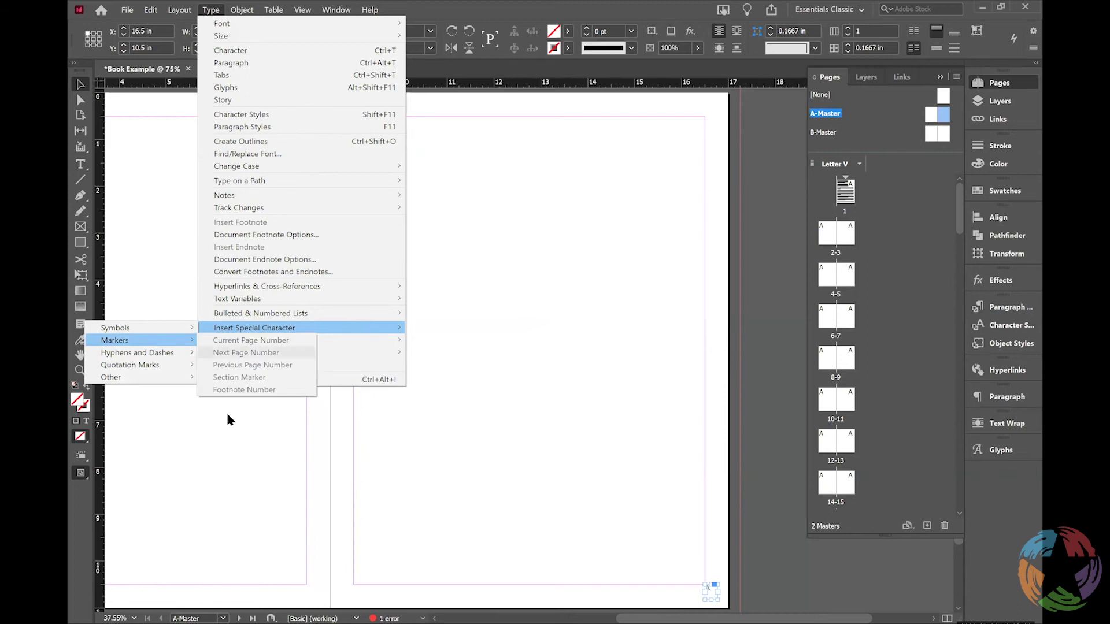
Open the left page of the B-Master spread for text editing.
left_click(81, 169)
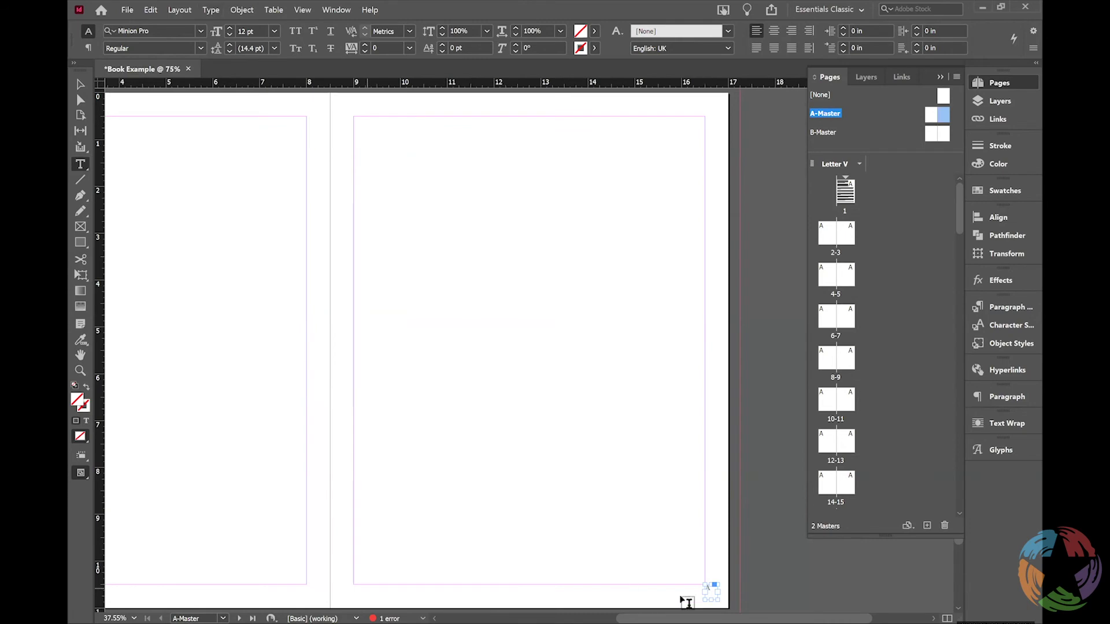
scroll(708, 587, "left", 5)
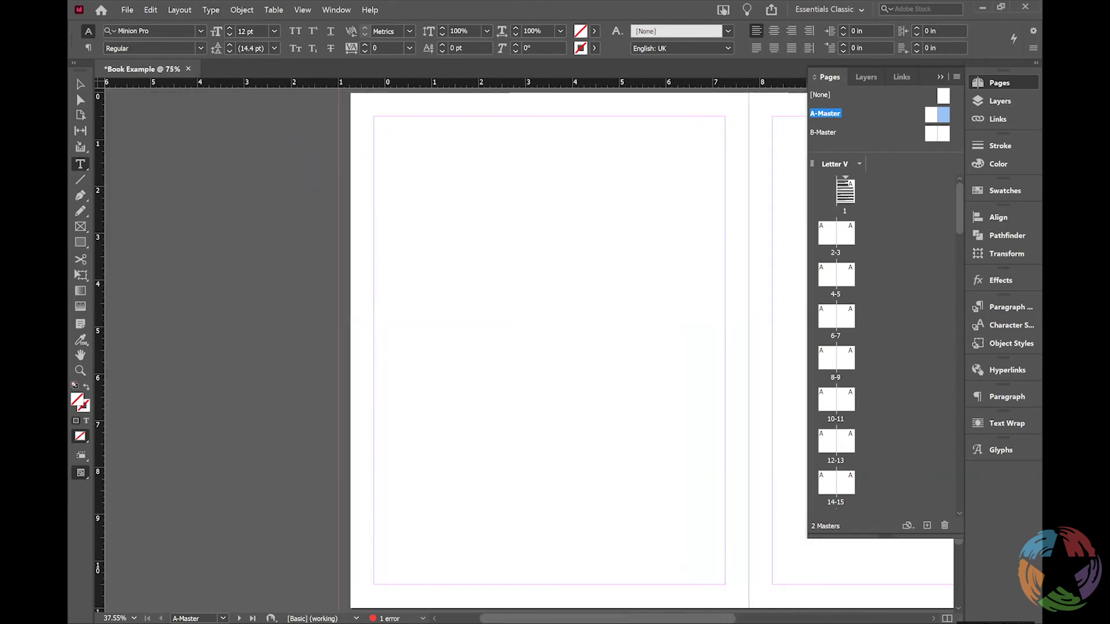
left_click(961, 257)
left_click_drag(964, 282, 958, 137)
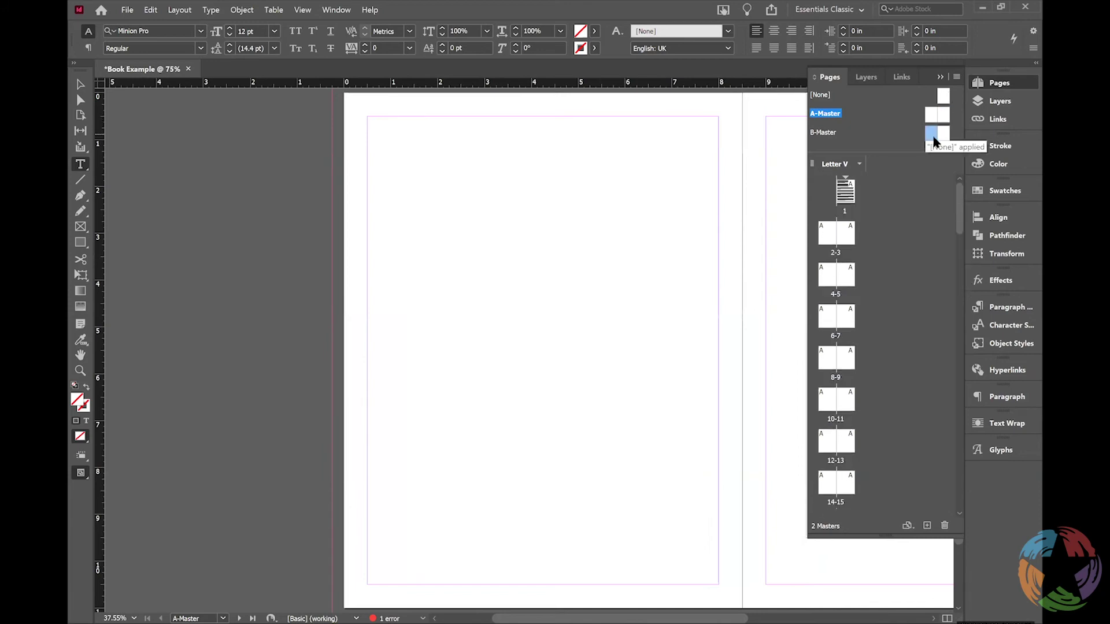
double_click(933, 135)
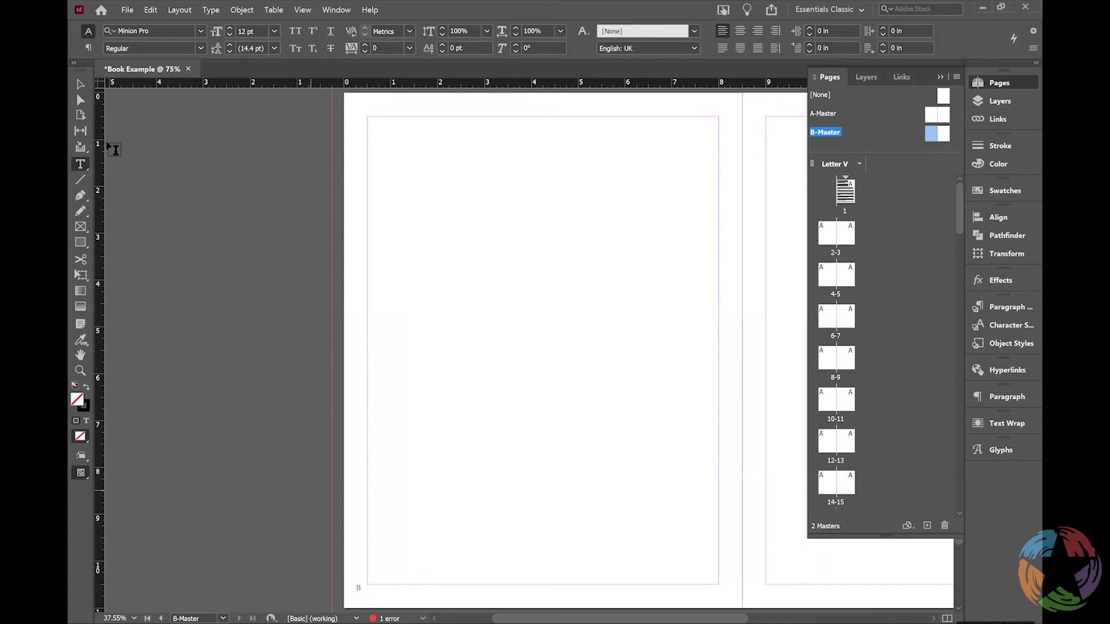
Right-align the text in the left B-Master page's number frame and add a Next Page Number marker.
left_click(80, 84)
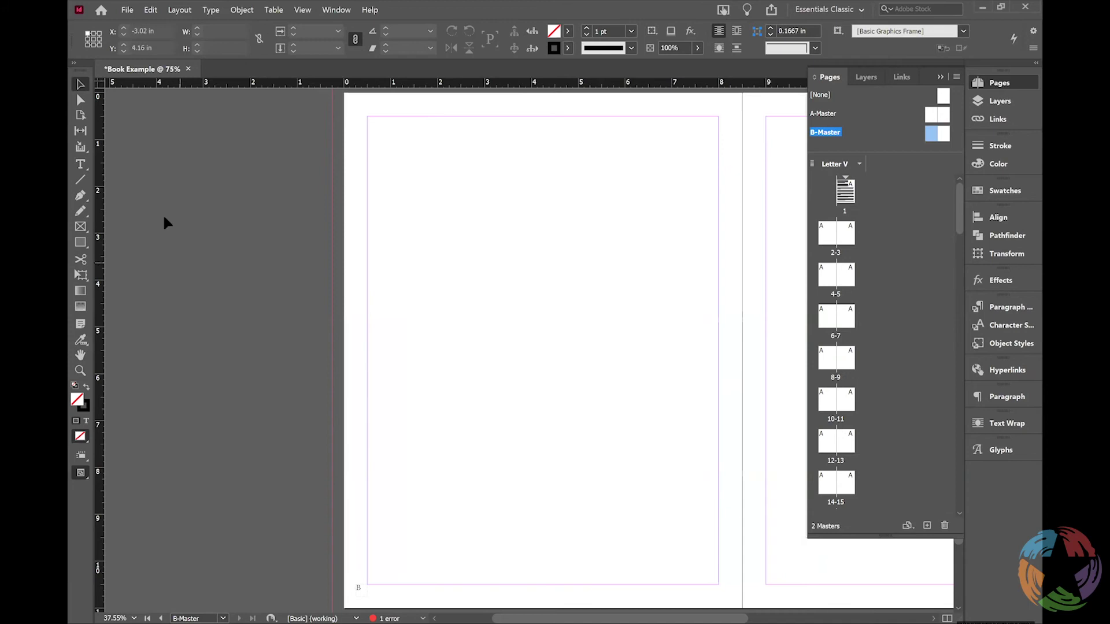
left_click(359, 592)
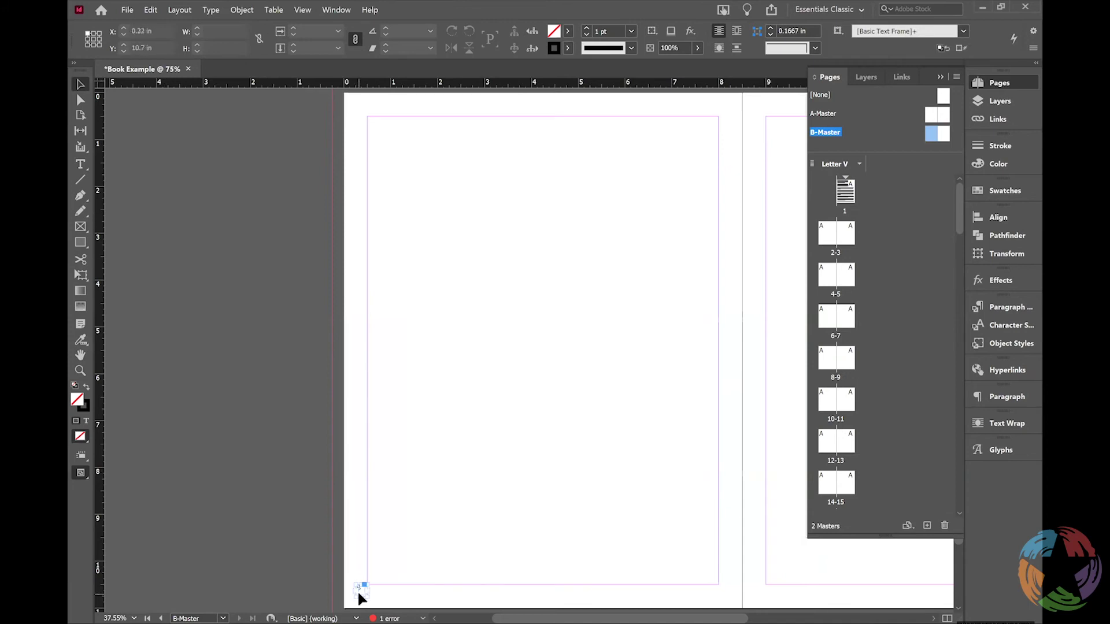
double_click(362, 590)
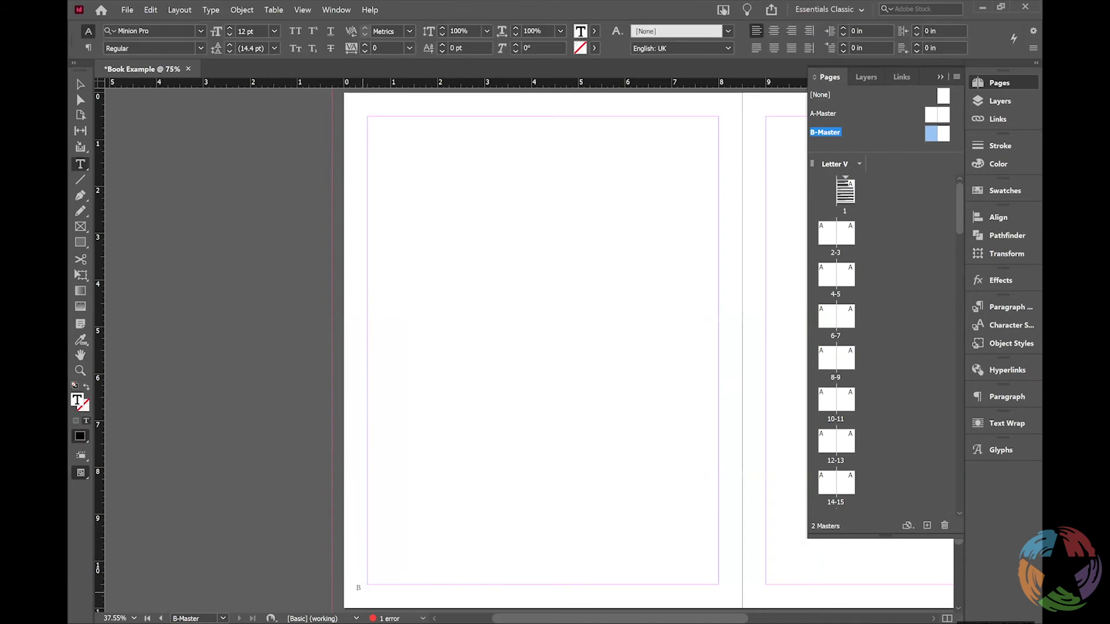
left_click(791, 32)
left_click(210, 10)
mouse_move(404, 328)
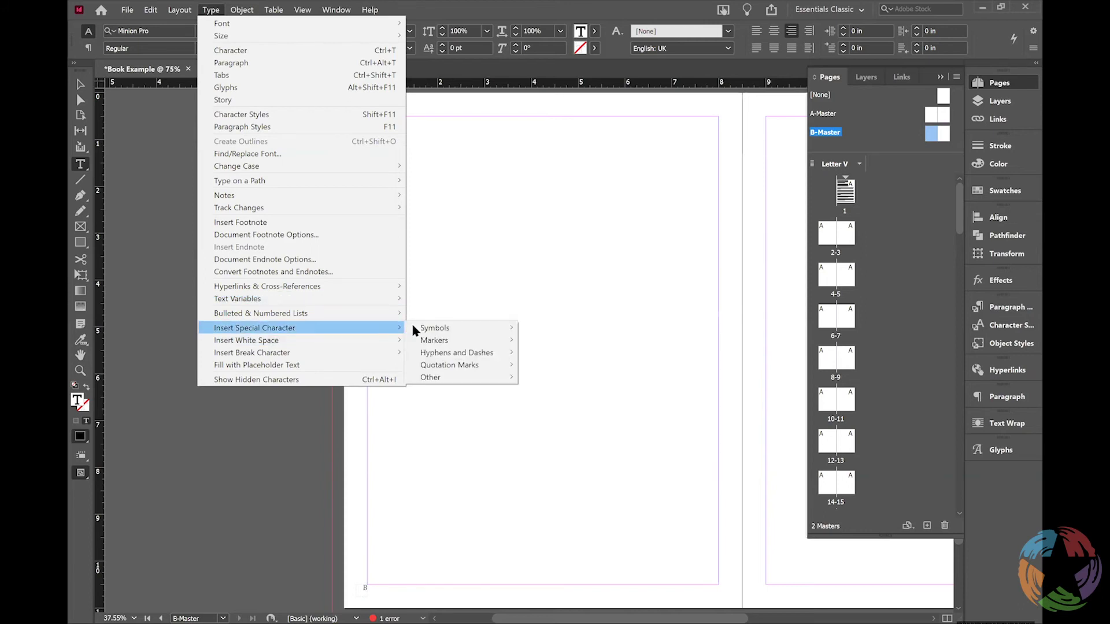
mouse_move(442, 342)
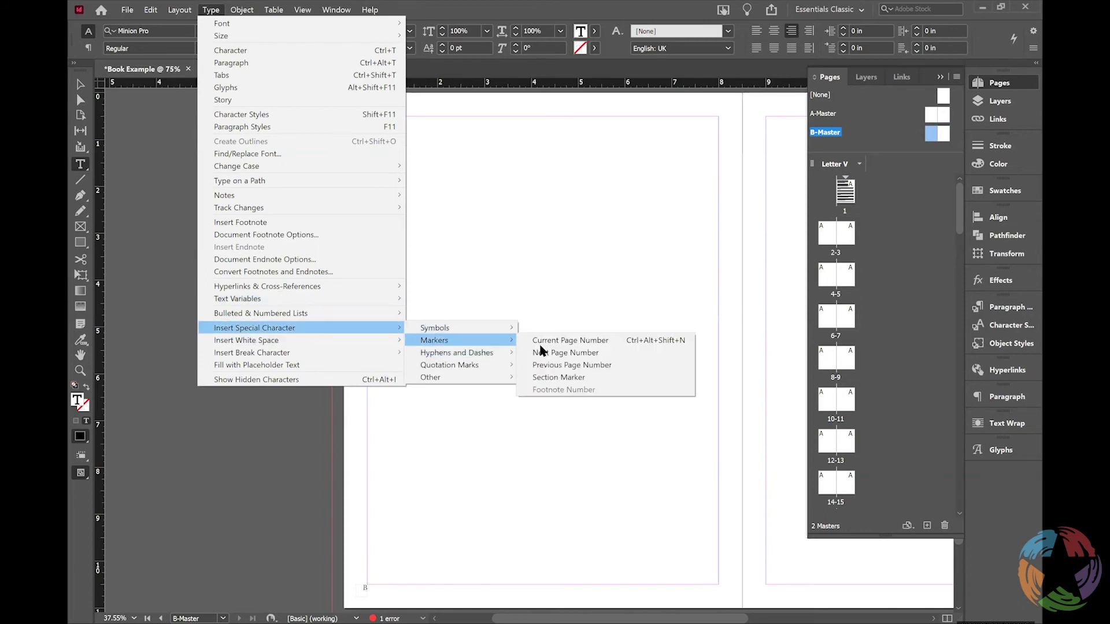
left_click(570, 353)
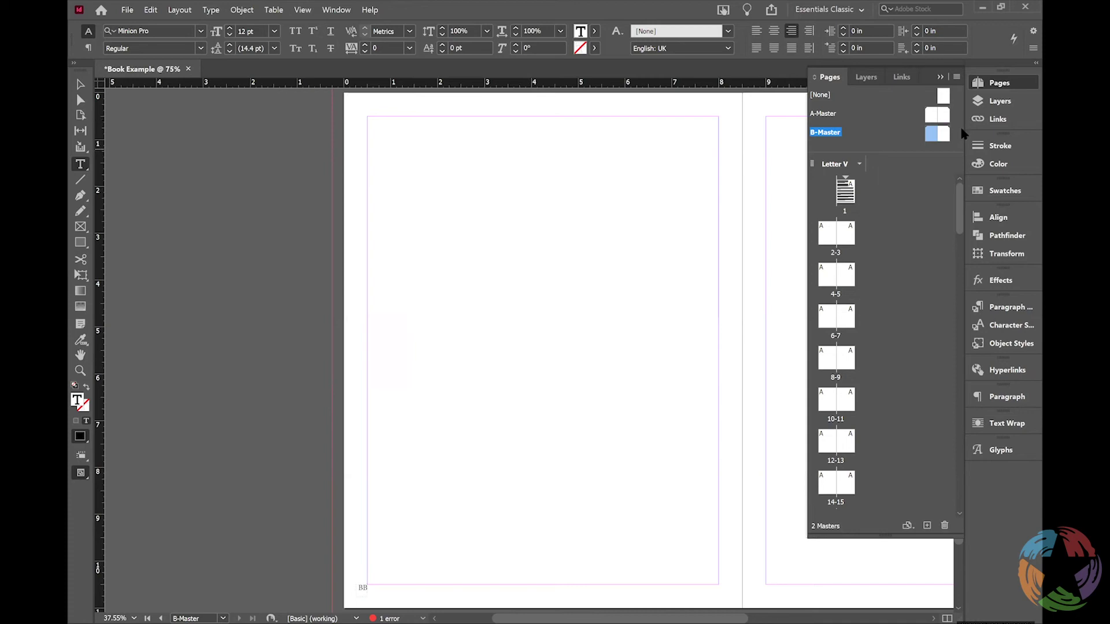
Add a page based on B-Master as page 3 and check the page numbering on pages 2, 3 and 5.
left_click_drag(933, 137, 831, 252)
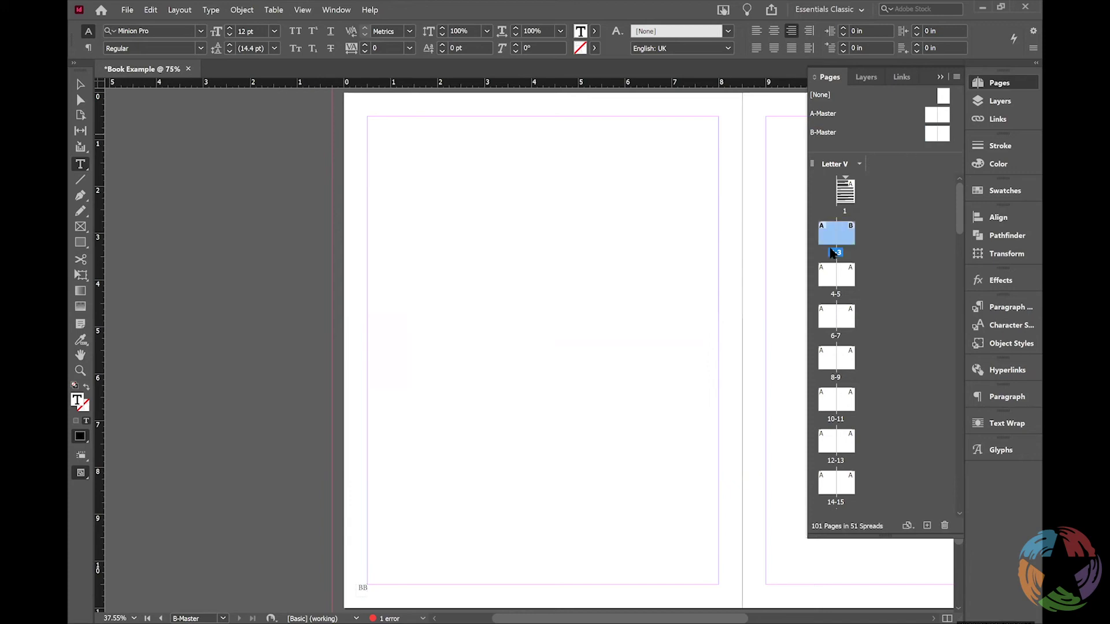
double_click(833, 235)
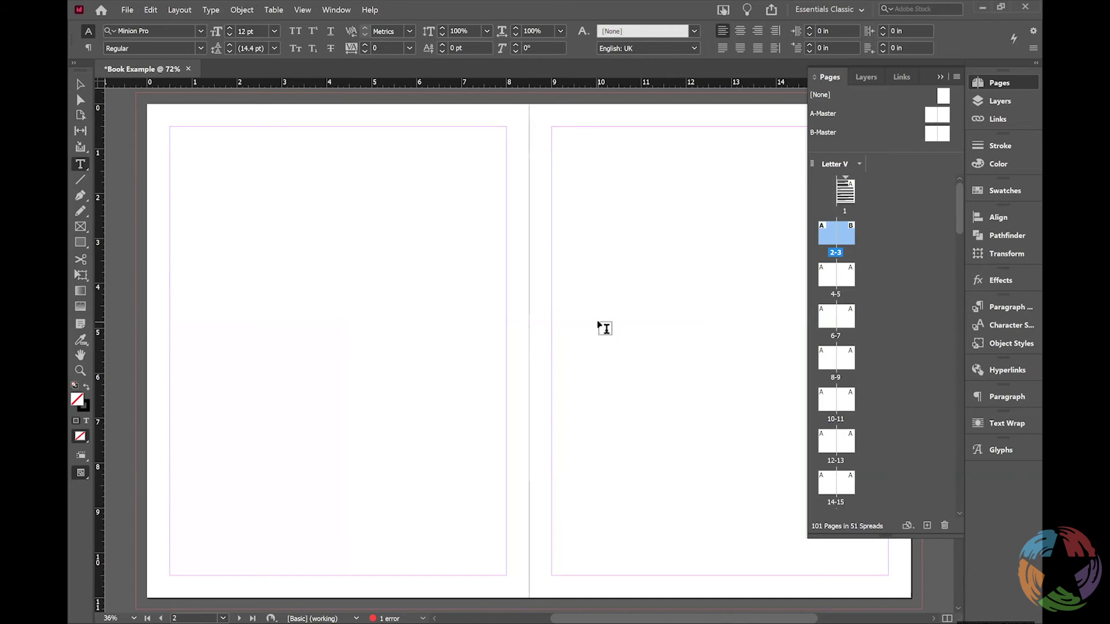
double_click(845, 234)
left_click(821, 239)
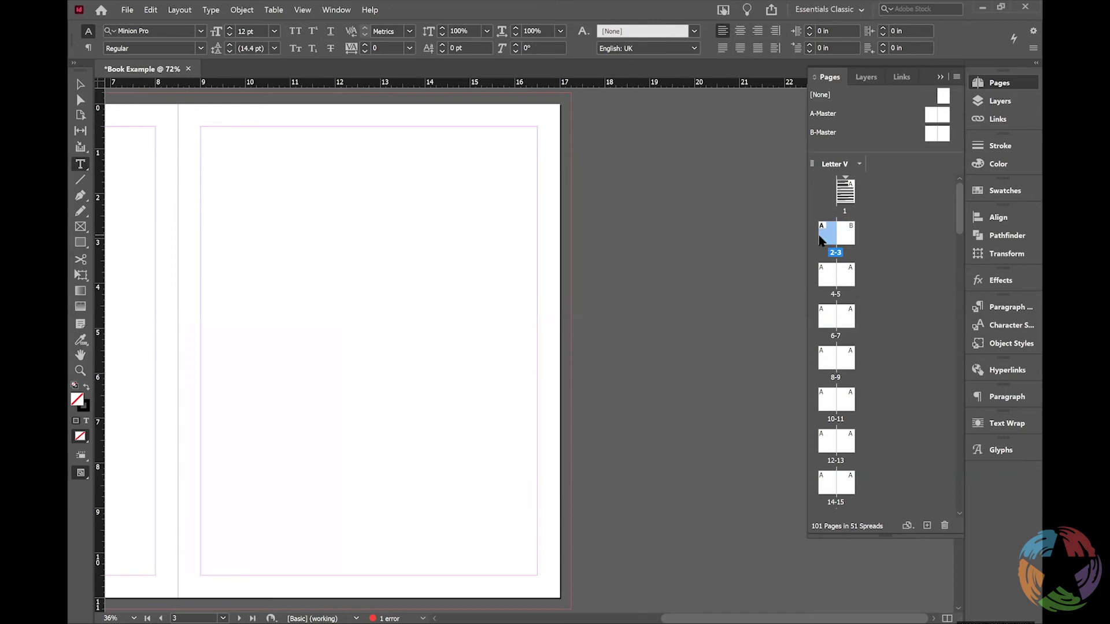
double_click(821, 239)
double_click(850, 279)
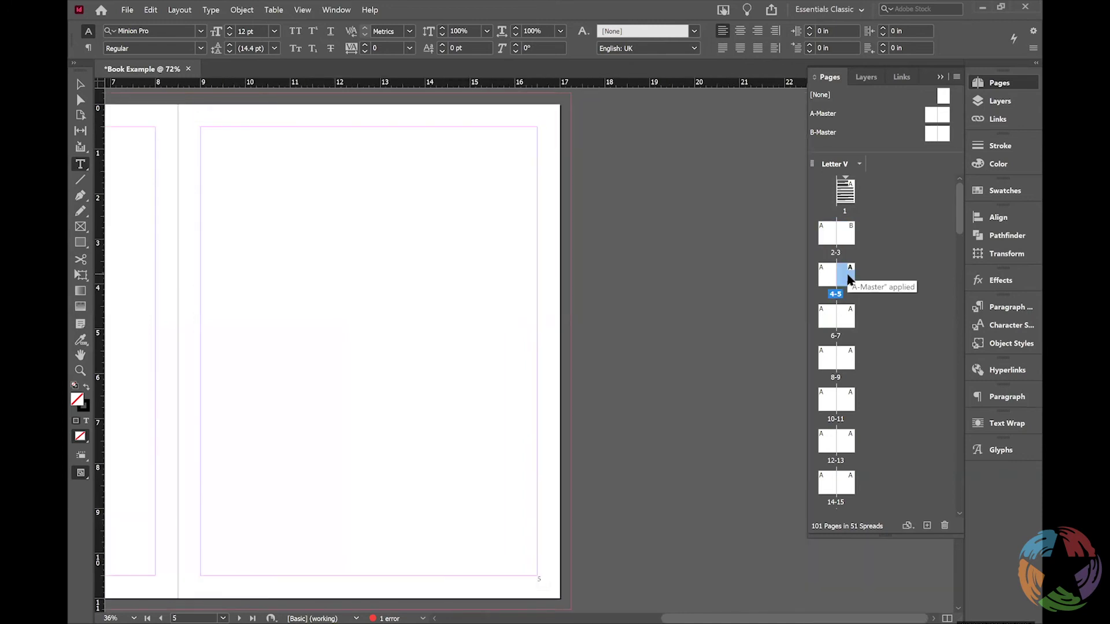
double_click(849, 238)
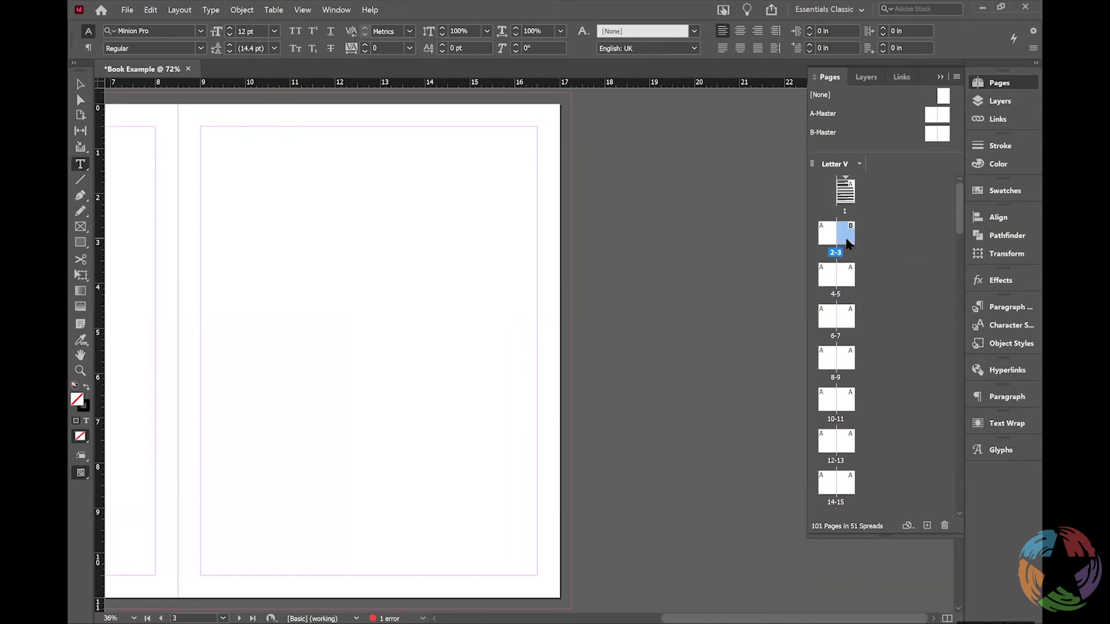
double_click(824, 235)
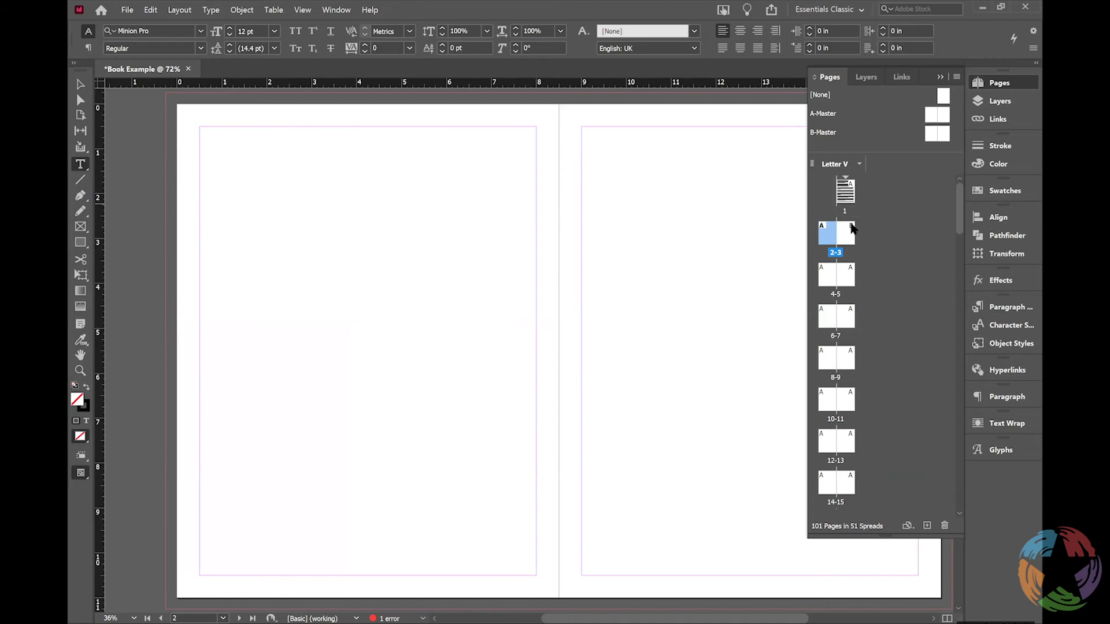
Draw a text frame about 0.26 in wide in the left A-Master page's lower outer corner.
left_click(932, 115)
double_click(945, 115)
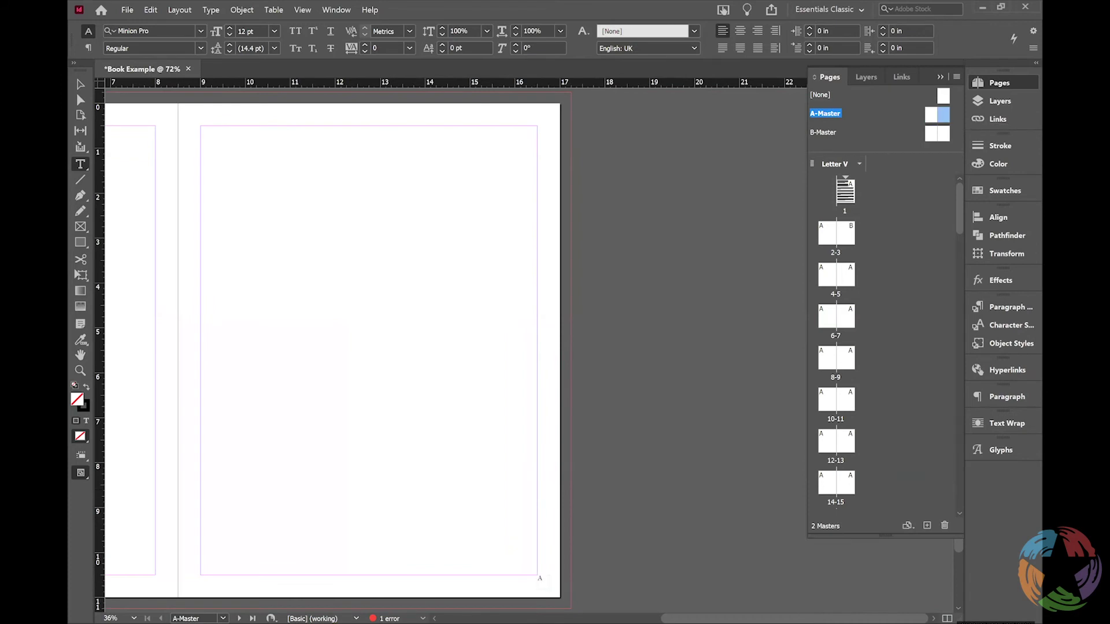
scroll(451, 347, "left", 3)
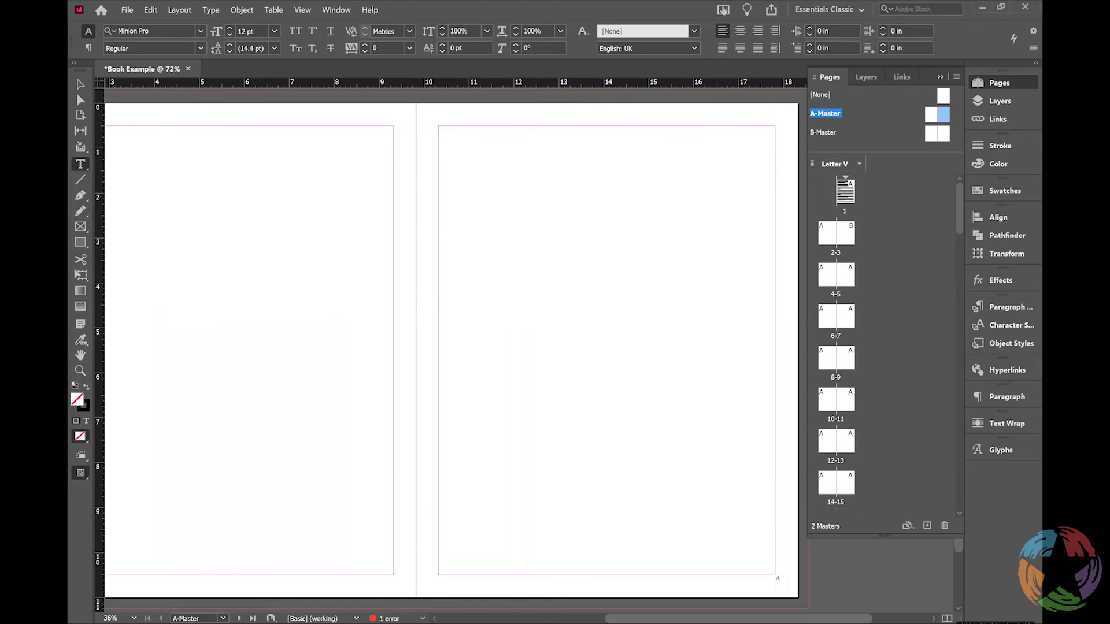
scroll(218, 591, "left", 2)
left_click_drag(237, 574, 249, 586)
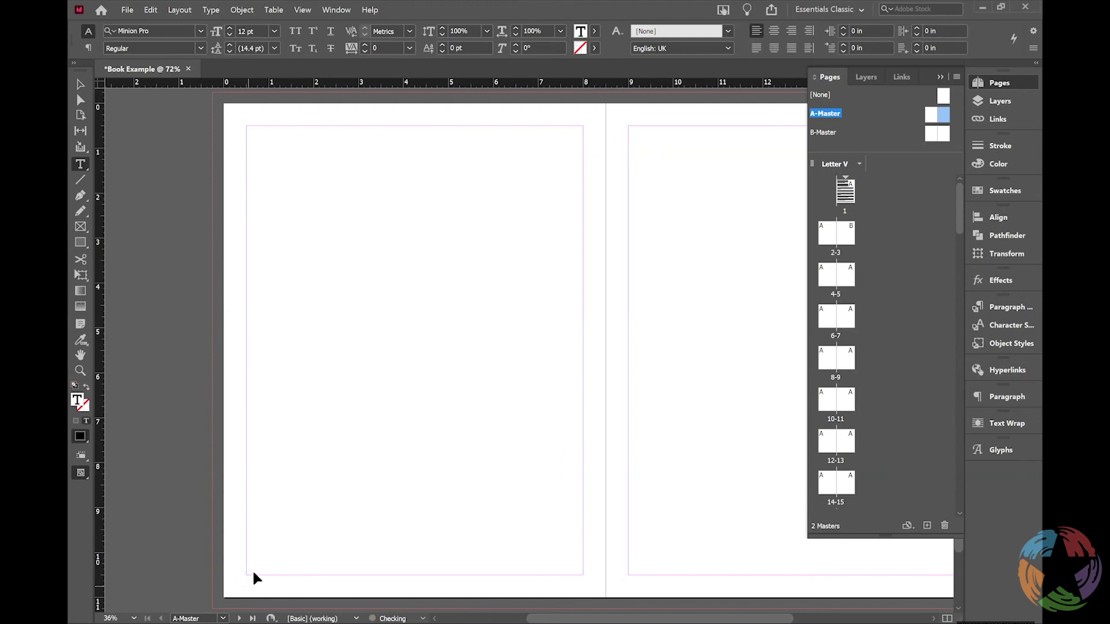
key("ctrl+b")
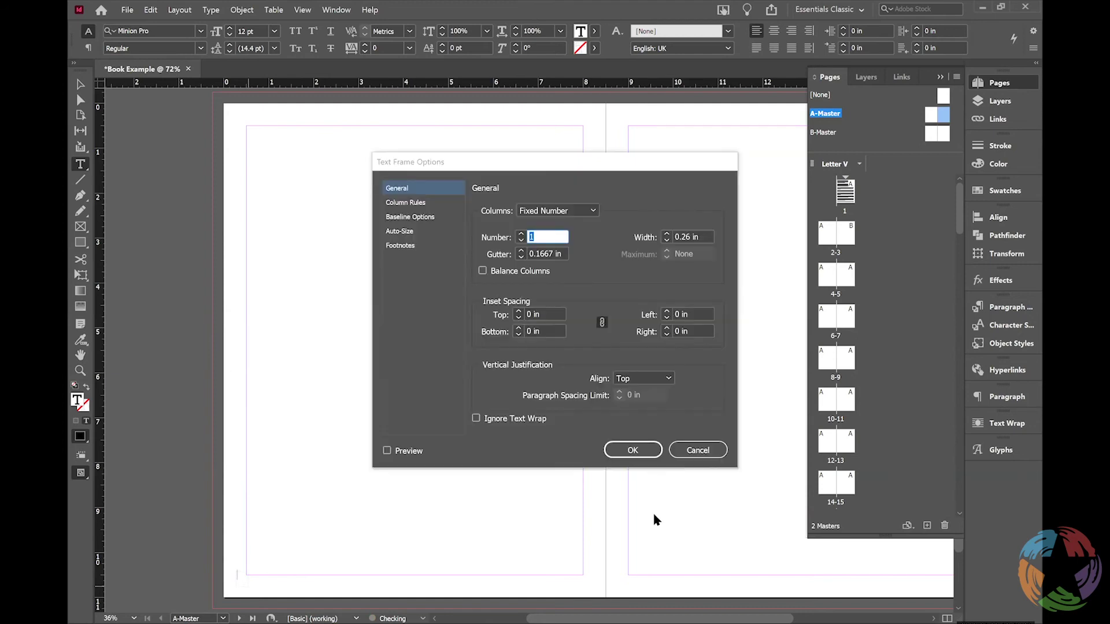
left_click(687, 455)
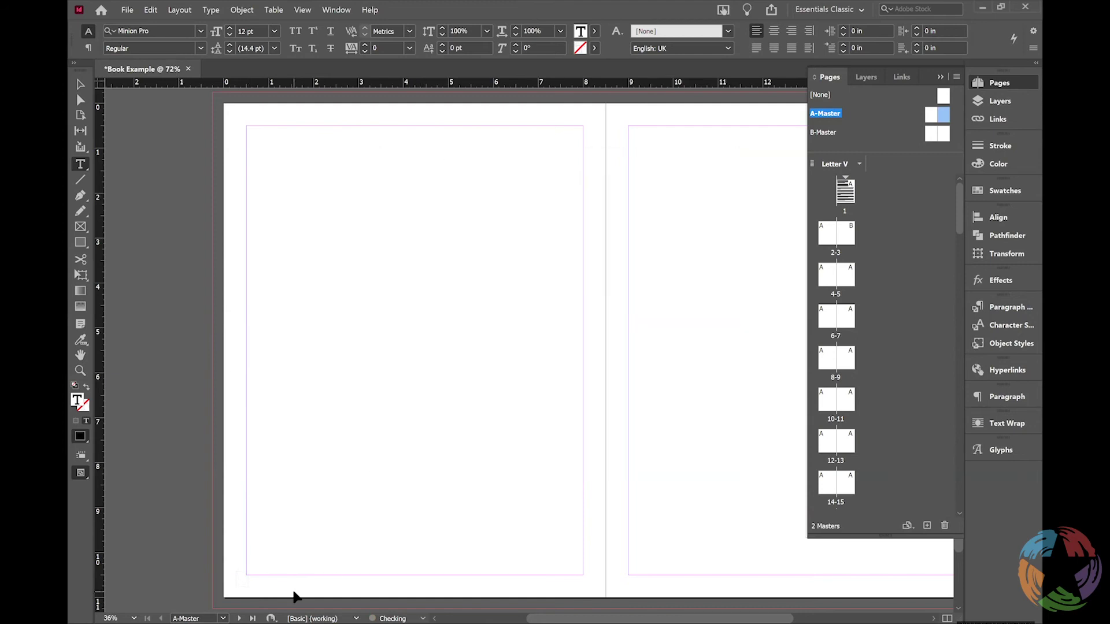
key("ctrl+b")
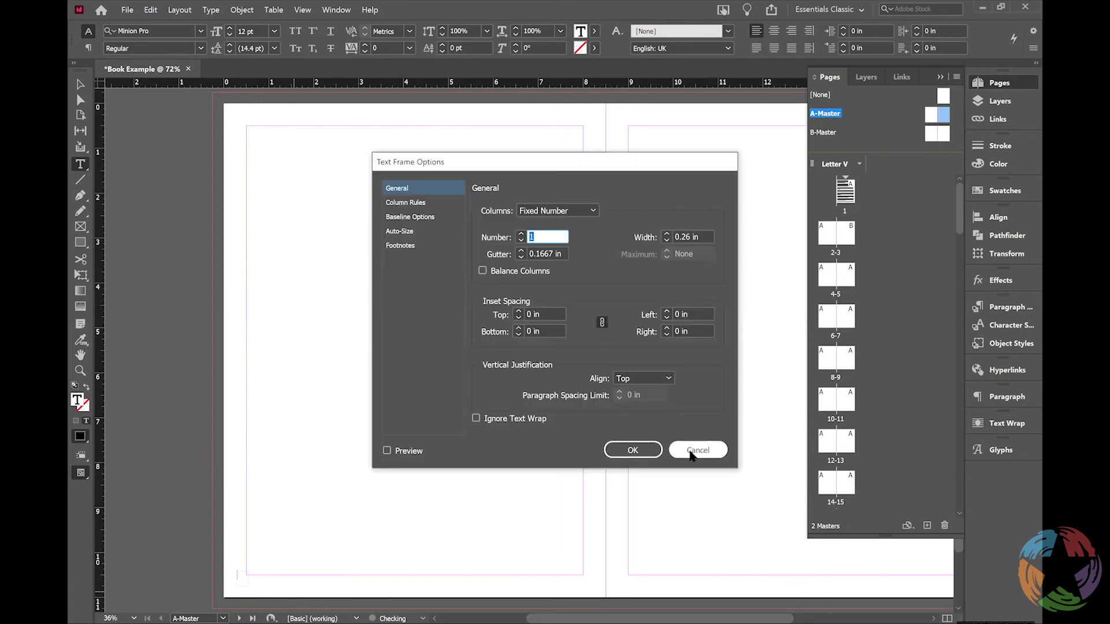
left_click(691, 454)
Fill the left A-Master page's new frame with a right-aligned B followed by a Next Page Number marker.
key("ctrl+alt+shift+n")
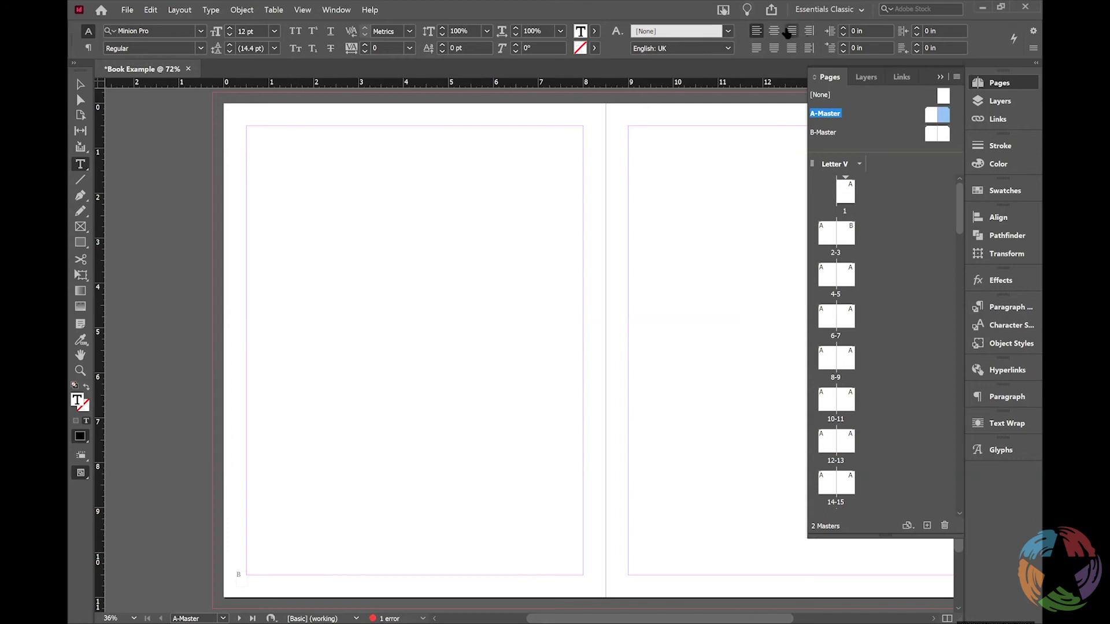
left_click(795, 38)
left_click(211, 10)
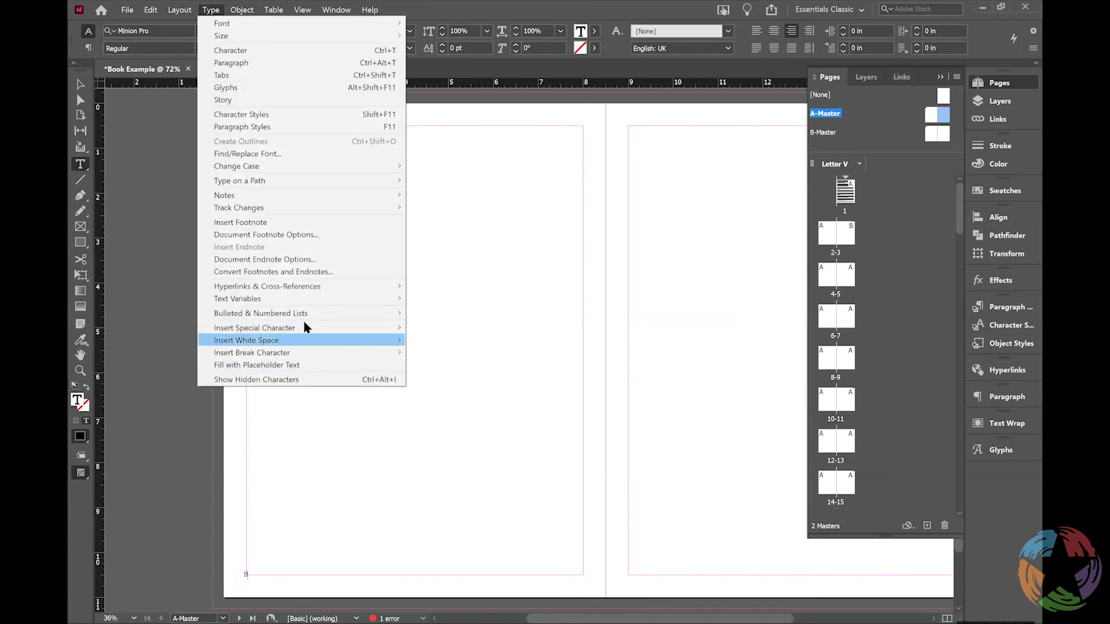
mouse_move(291, 328)
mouse_move(437, 343)
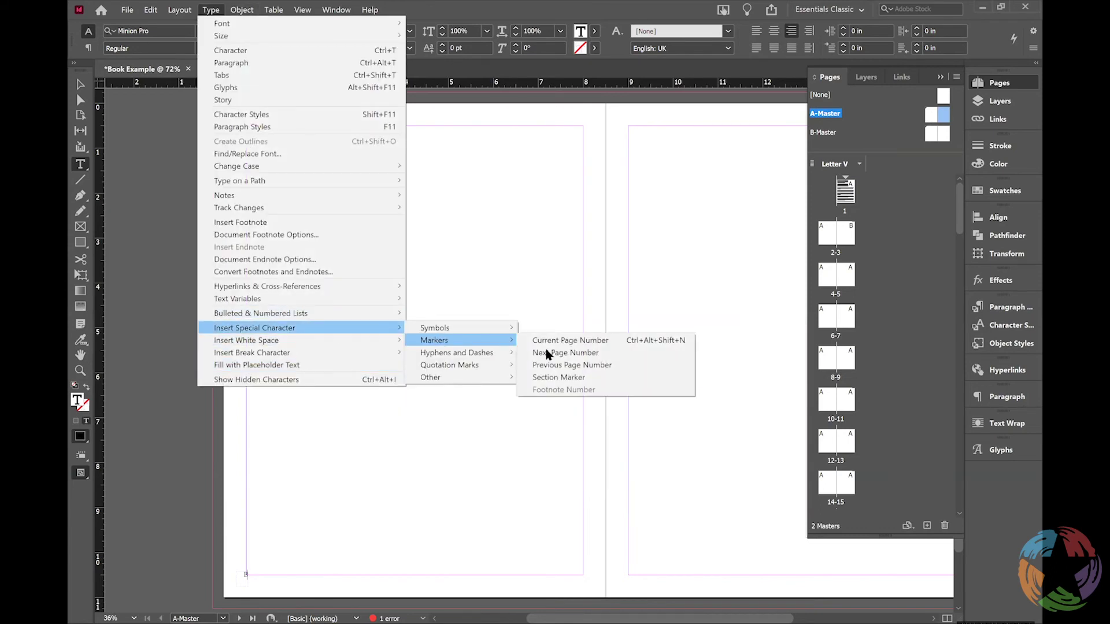
left_click(550, 354)
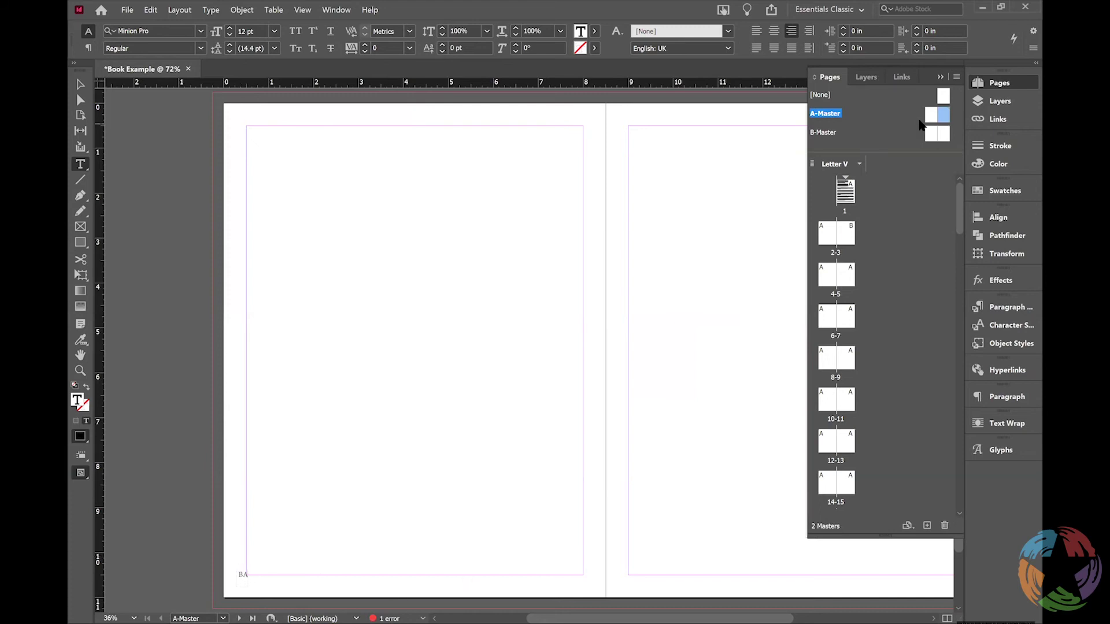
Delete B-Master from the document despite its use on one page, and apply A-Master to page 3 in its place.
left_click(835, 134)
left_click_drag(938, 507, 943, 524)
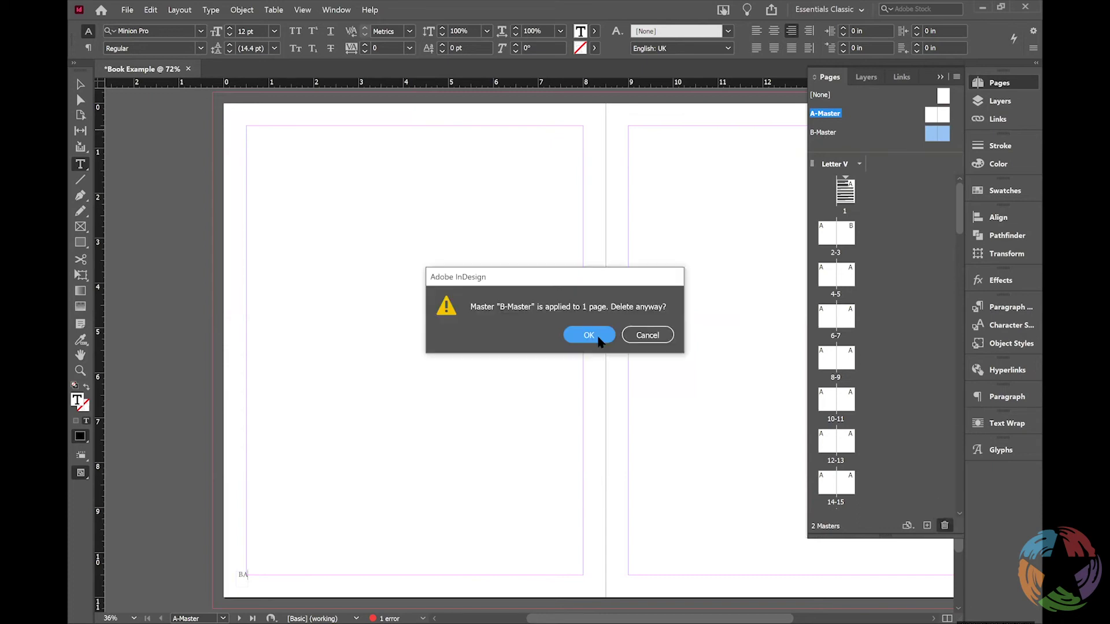
left_click(588, 336)
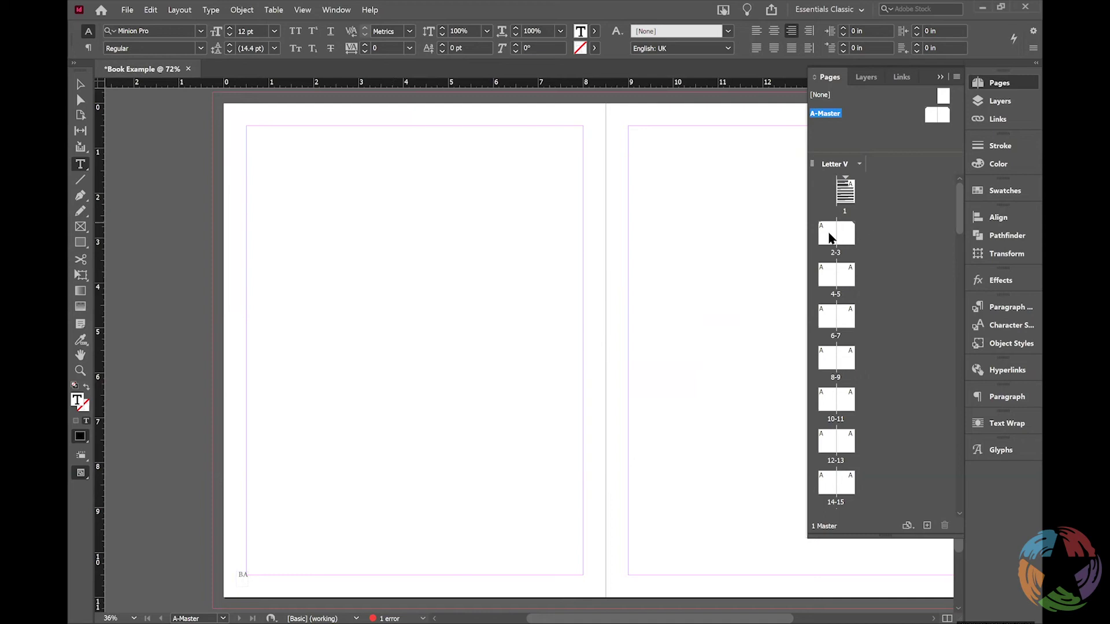
left_click(932, 116)
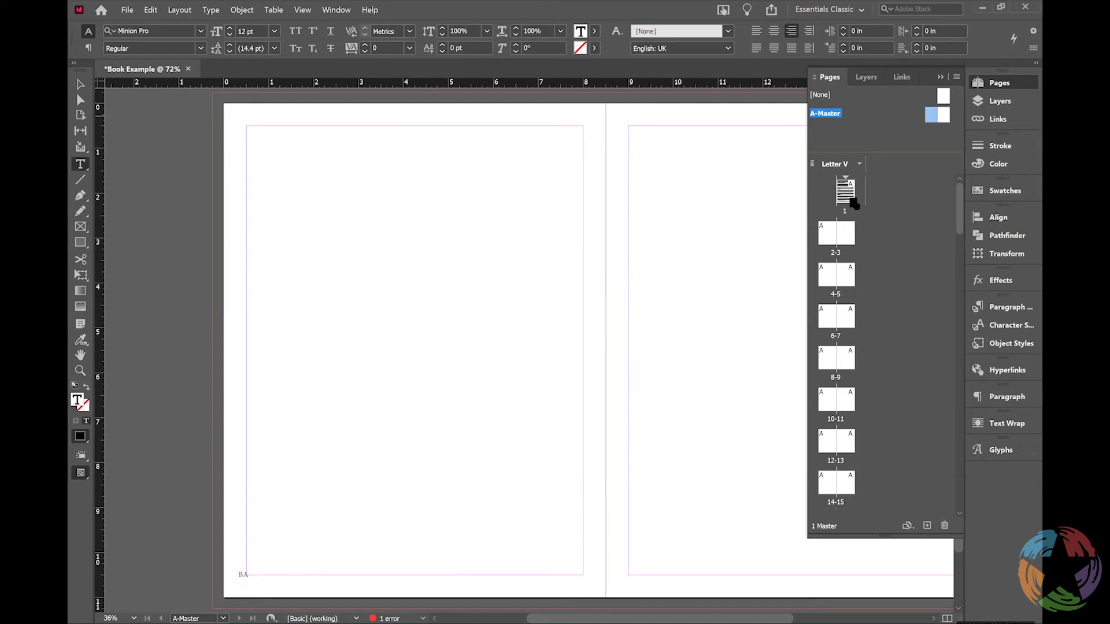
double_click(829, 236)
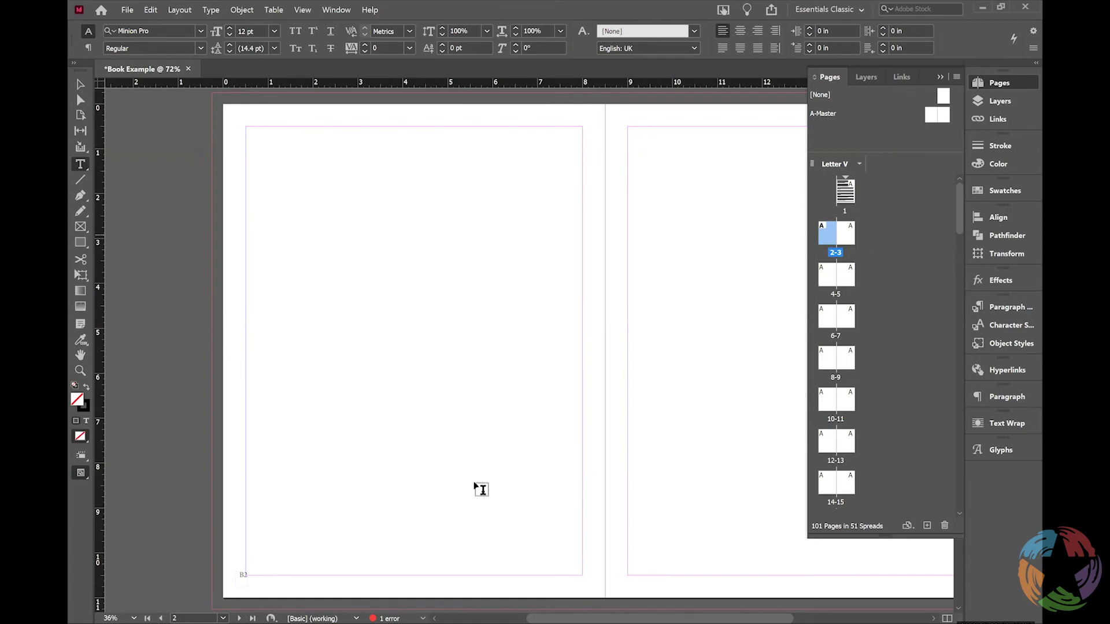
Remove the B before the page number marker on the left A-Master page, and check the numbering on pages 2 and 4.
double_click(932, 116)
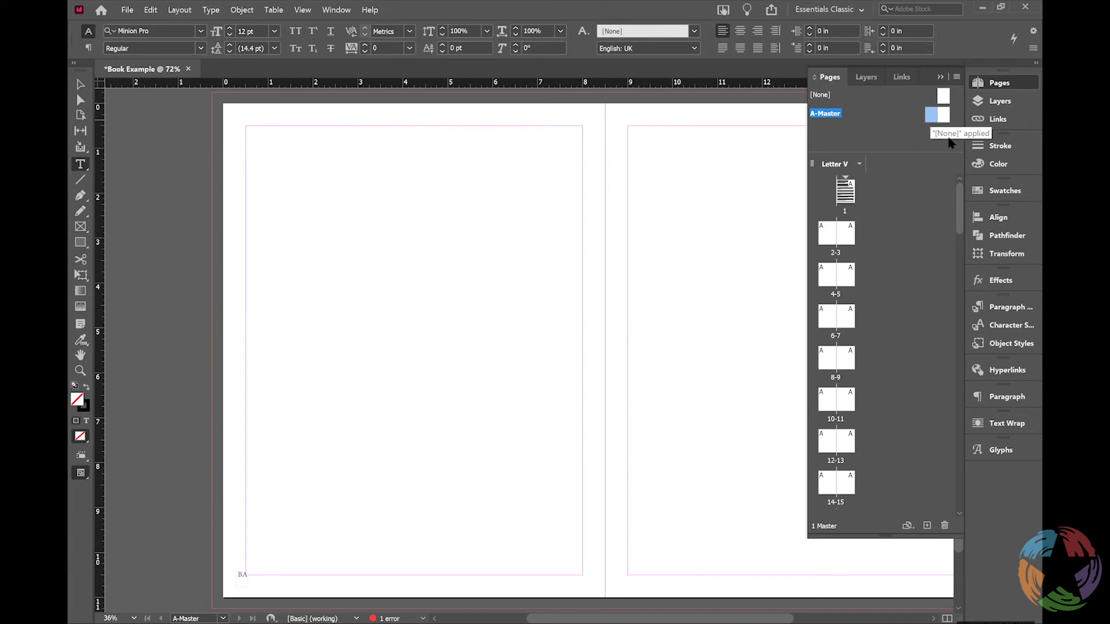
left_click(242, 576)
key("ctrl+alt+shift+n")
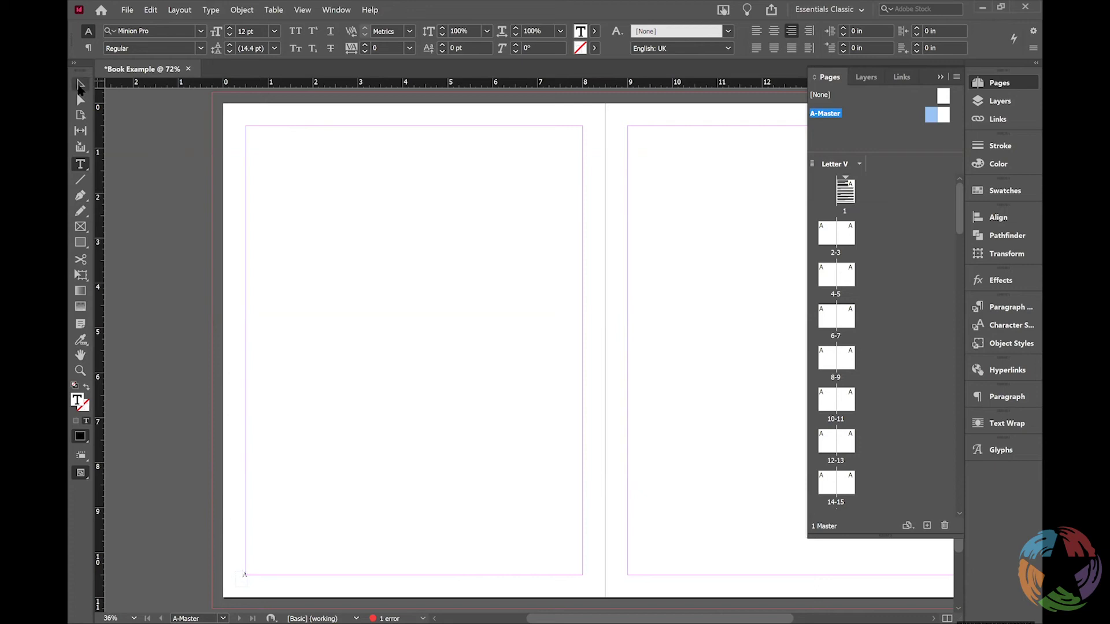
left_click(80, 85)
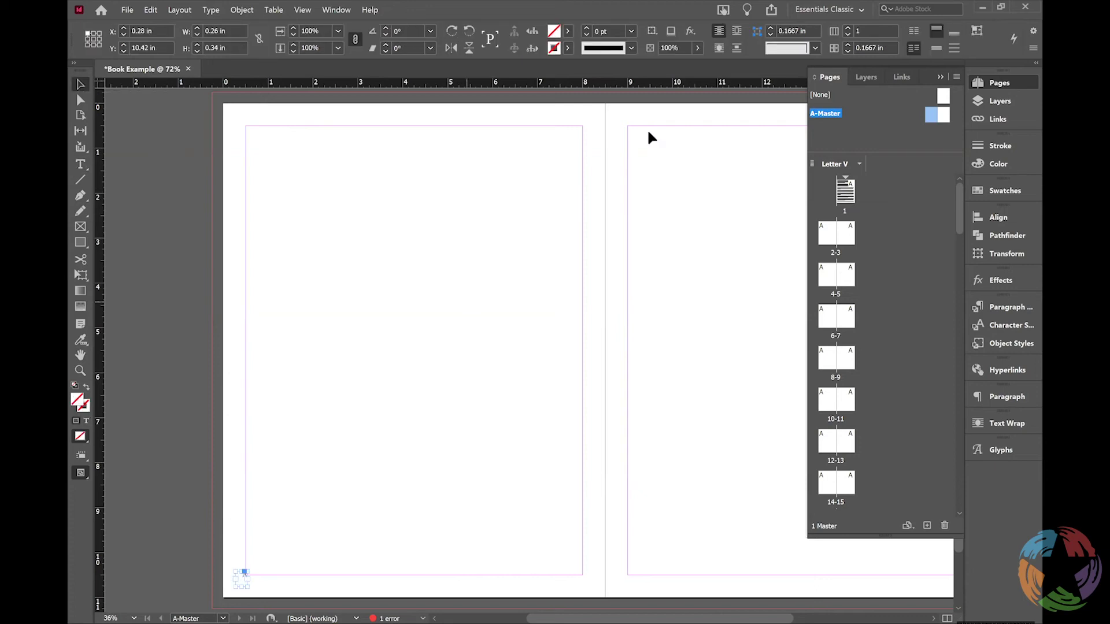
double_click(832, 233)
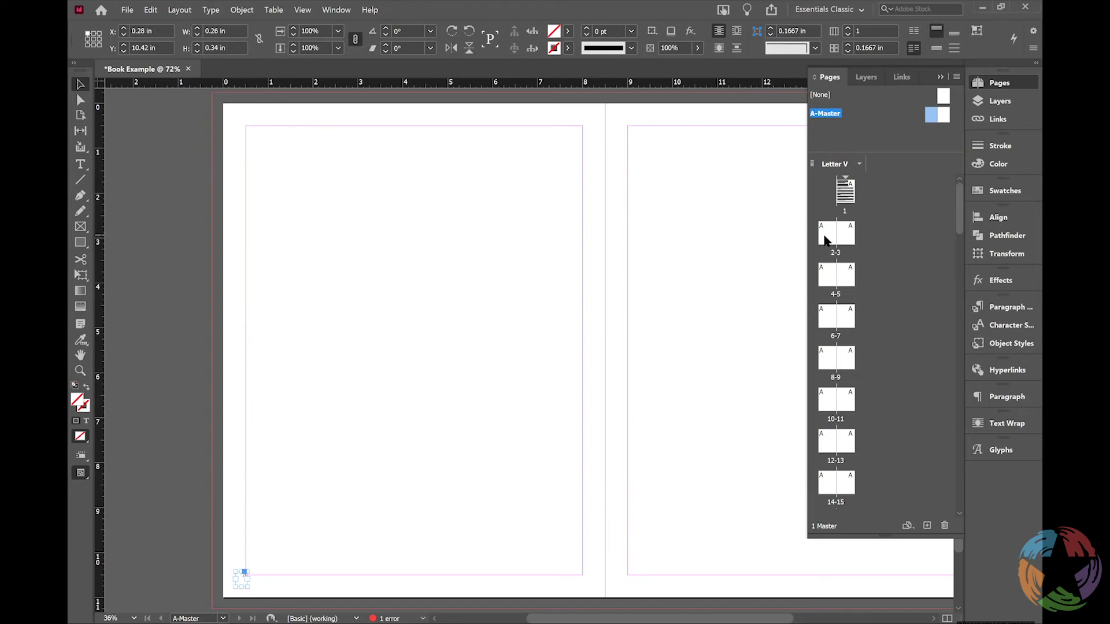
double_click(826, 289)
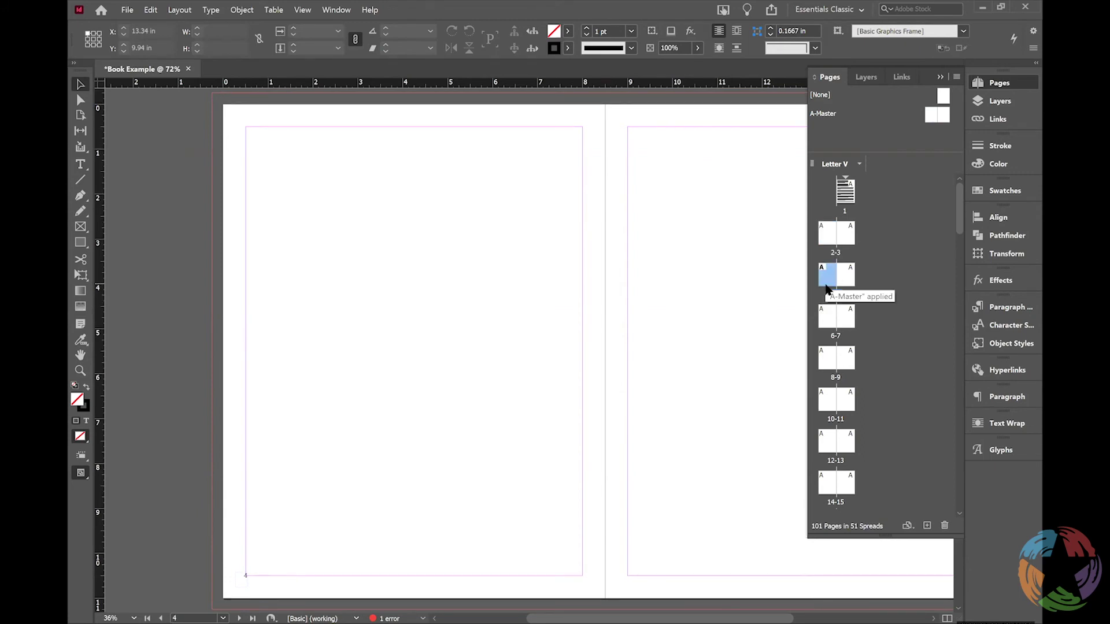
left_click(825, 321)
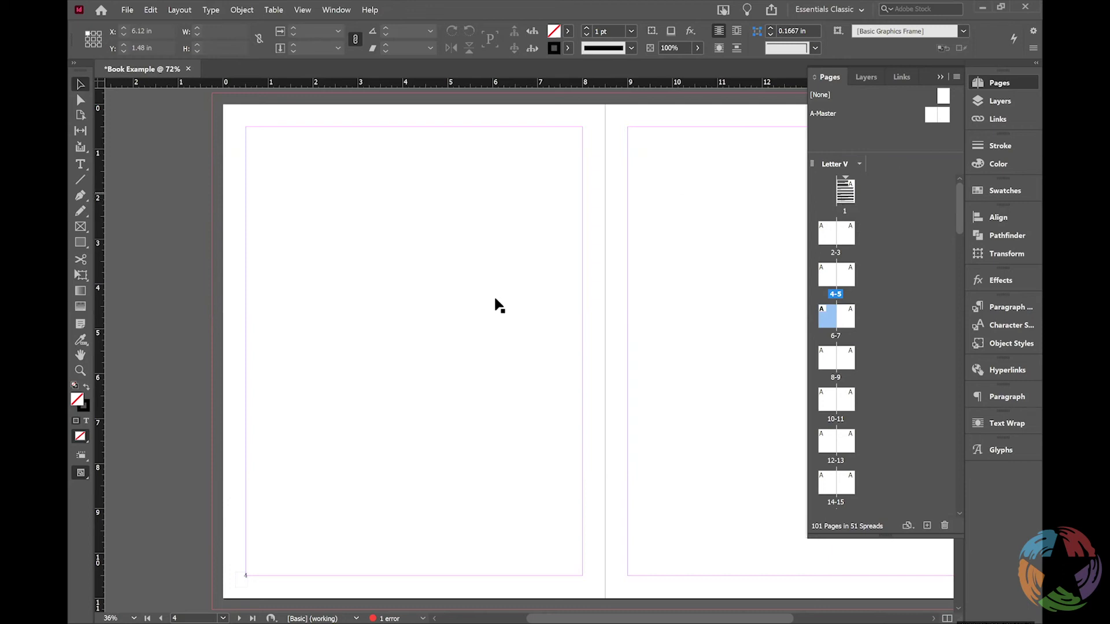
Flow page 1's overset text into a linked frame about 7.5 in by 9.94 in within page 2's margins.
double_click(845, 192)
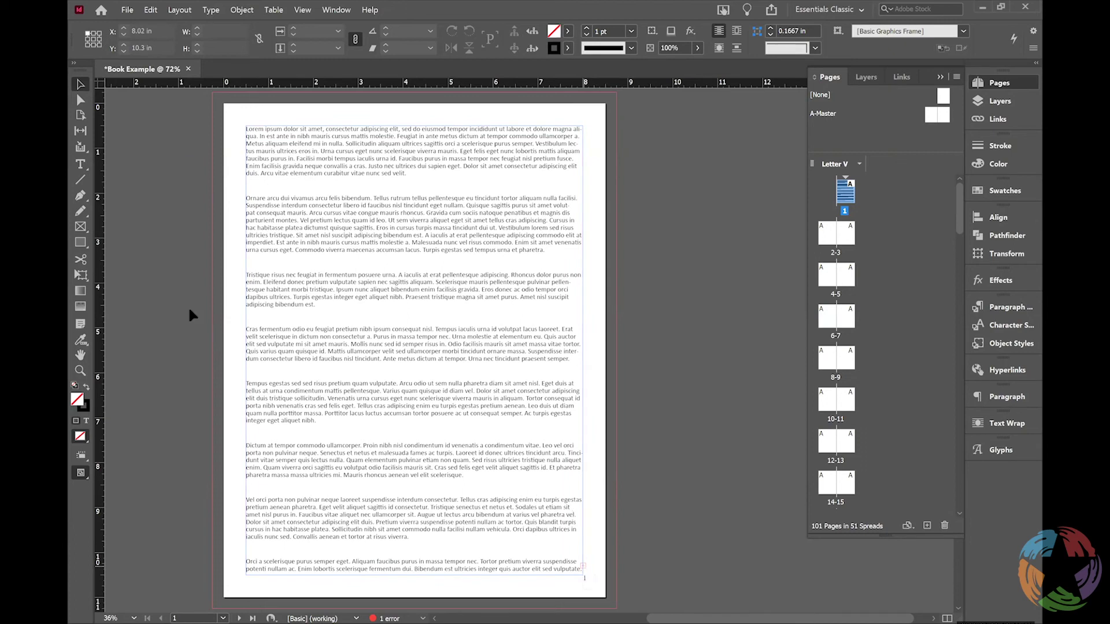
left_click(582, 566)
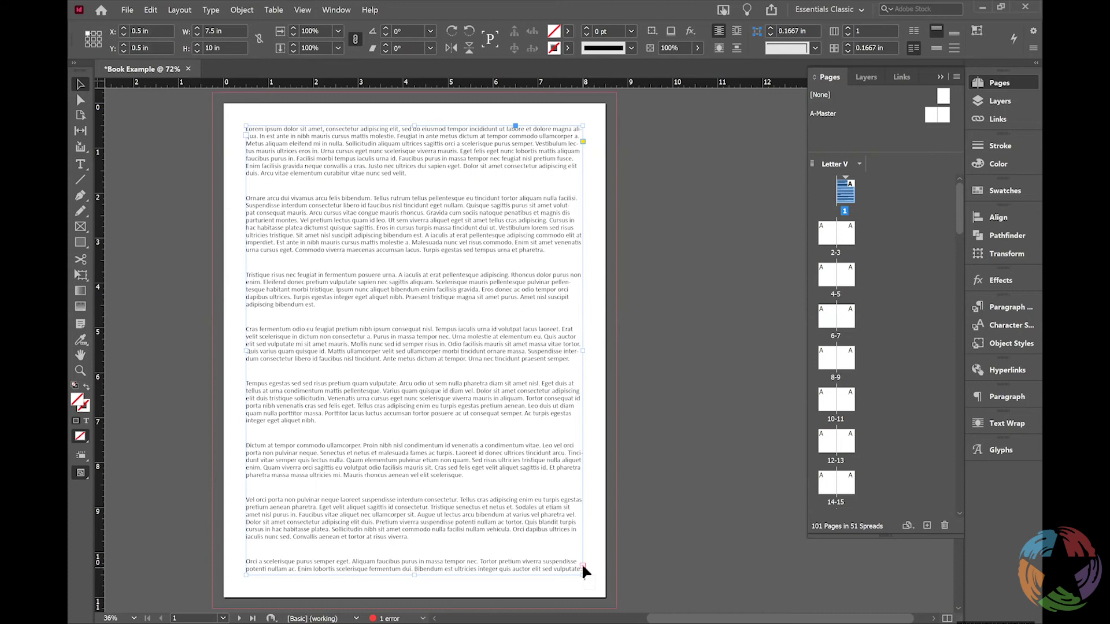
left_click(582, 566)
left_click(958, 608)
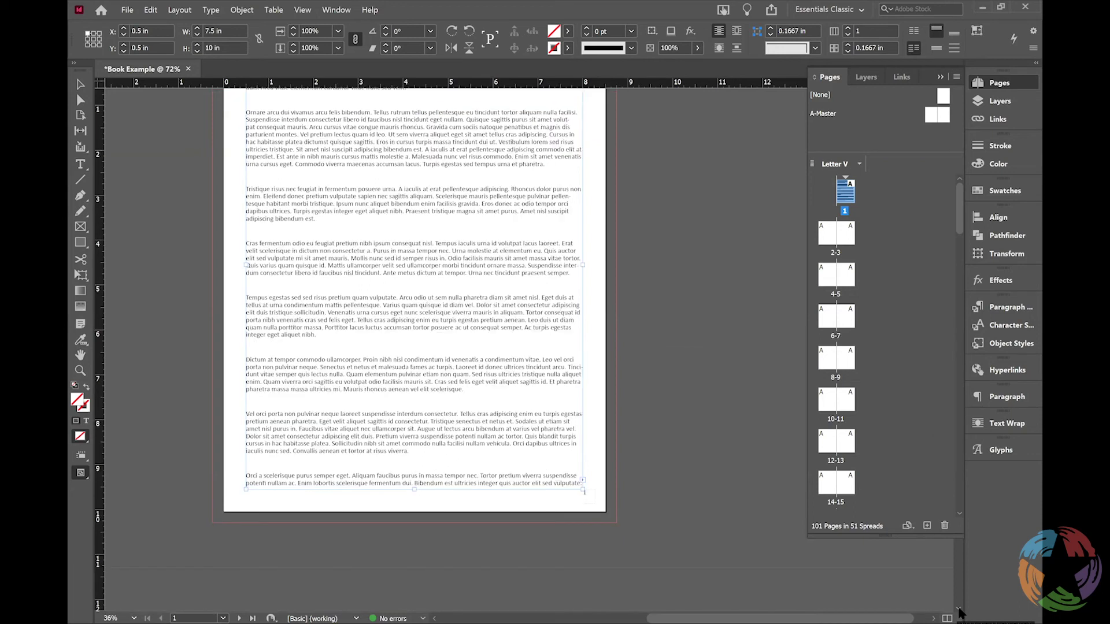
double_click(833, 238)
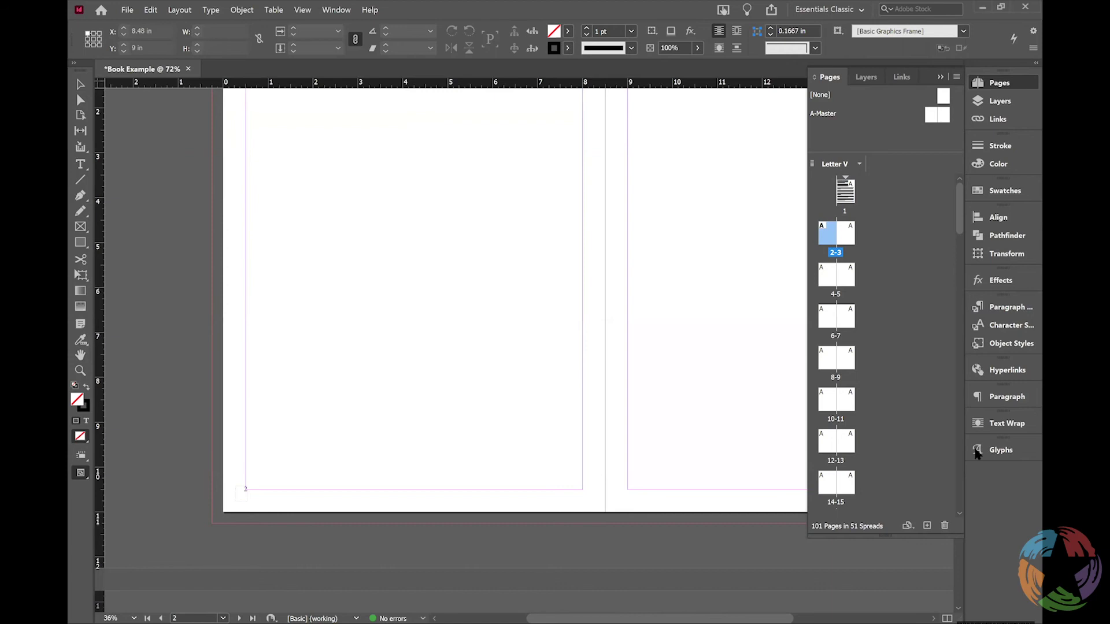
left_click(1002, 85)
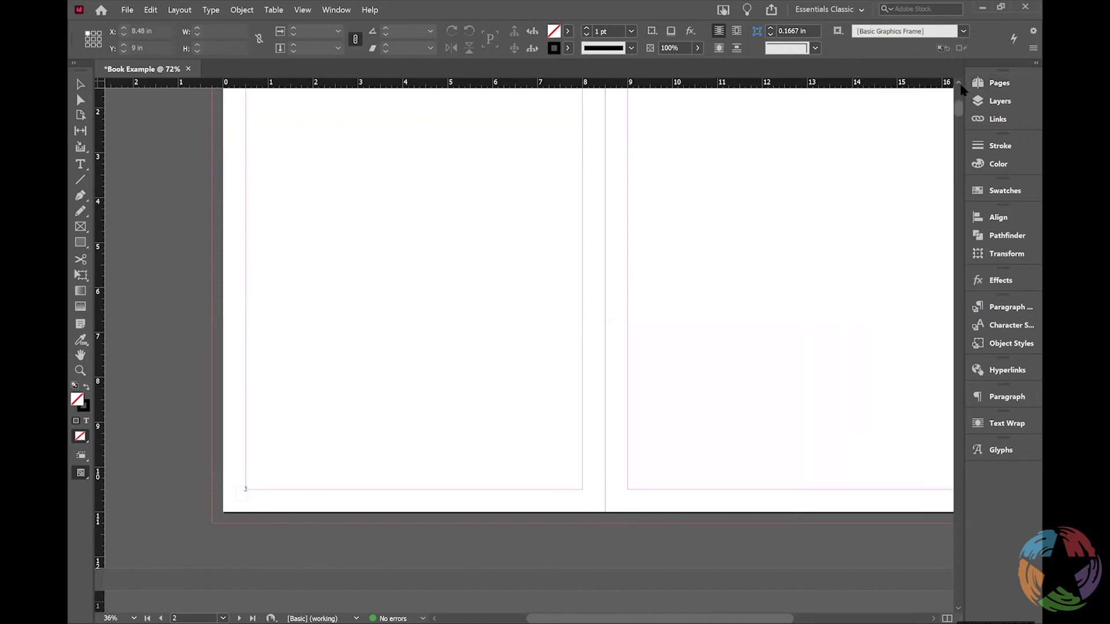
scroll(880, 91, "up", 5)
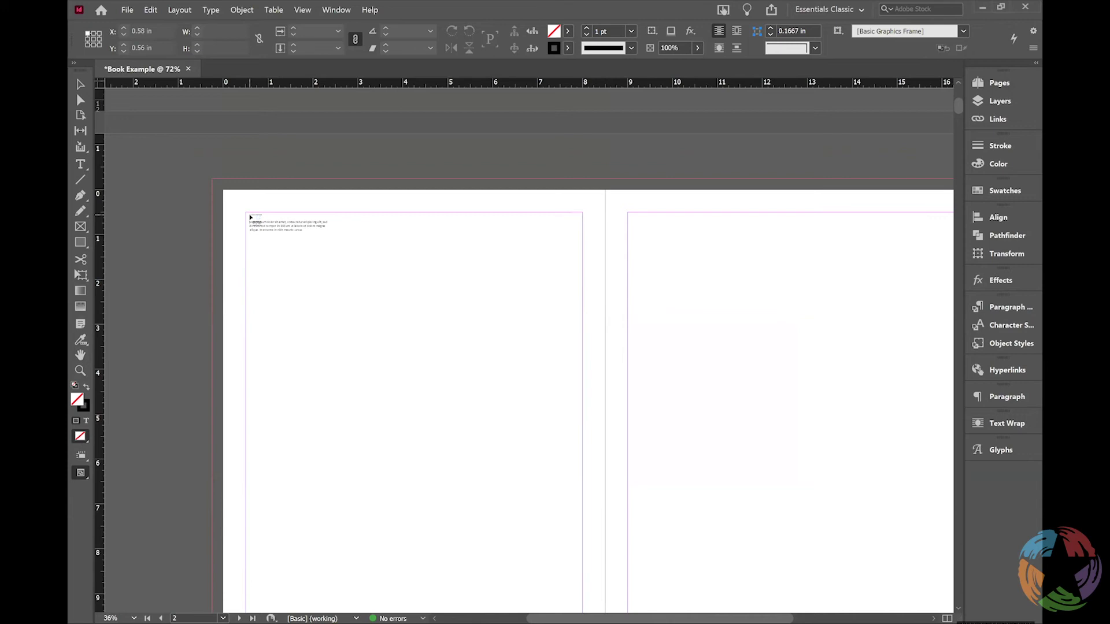
key("Escape")
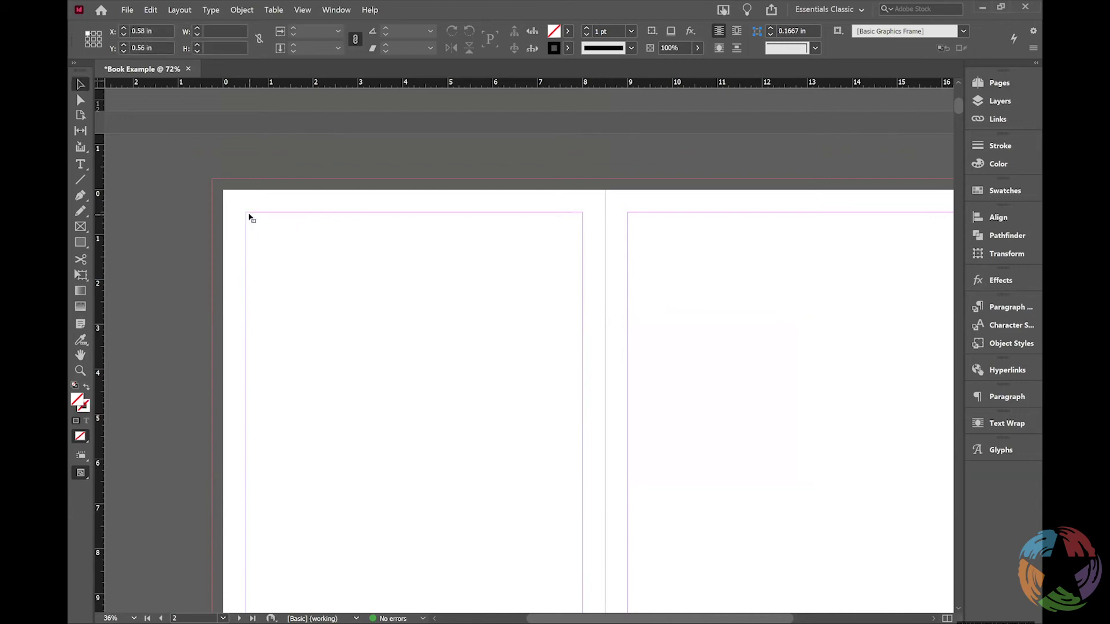
left_click(550, 335)
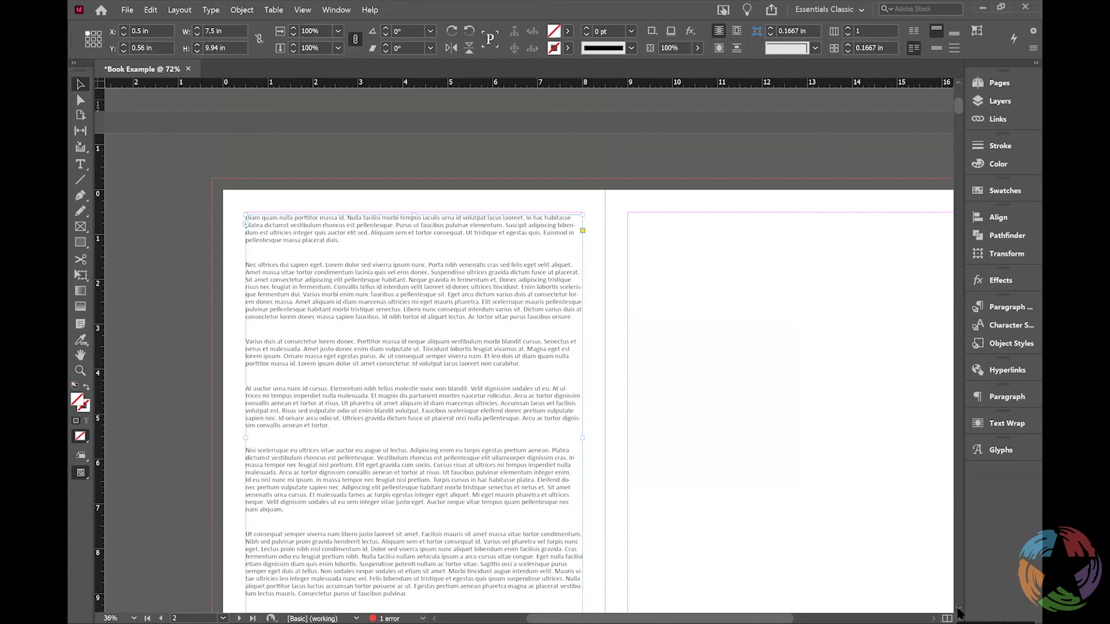
Continue page 2's overset text in a linked frame about 7.5 in by 9.94 in within page 3's margins.
scroll(958, 613, "down", 3)
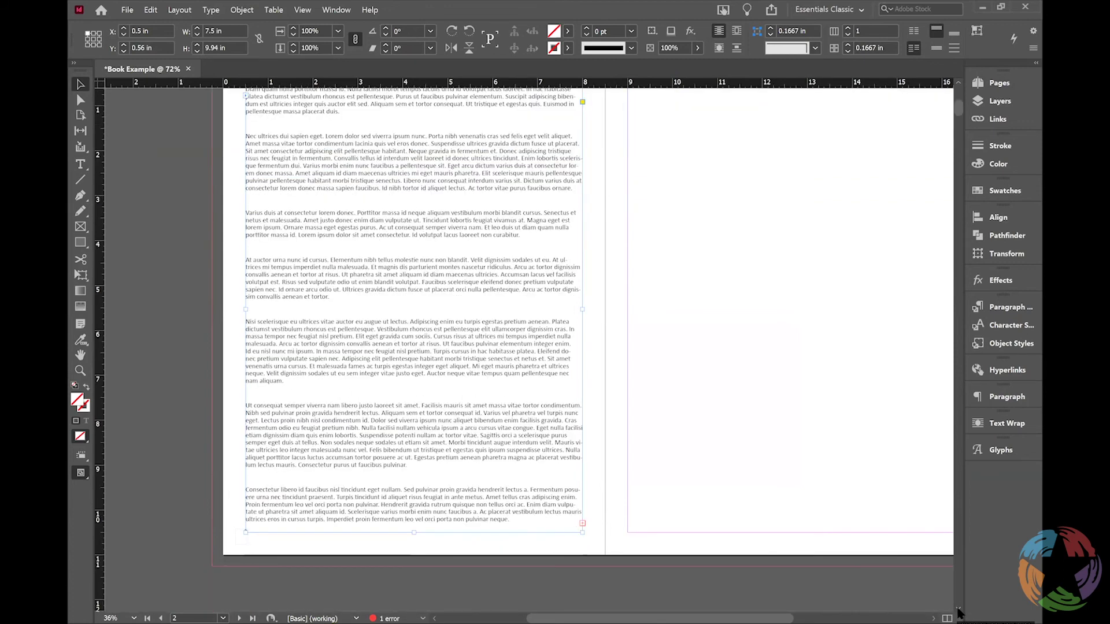
left_click(582, 524)
left_click(582, 524)
scroll(961, 85, "right", 2)
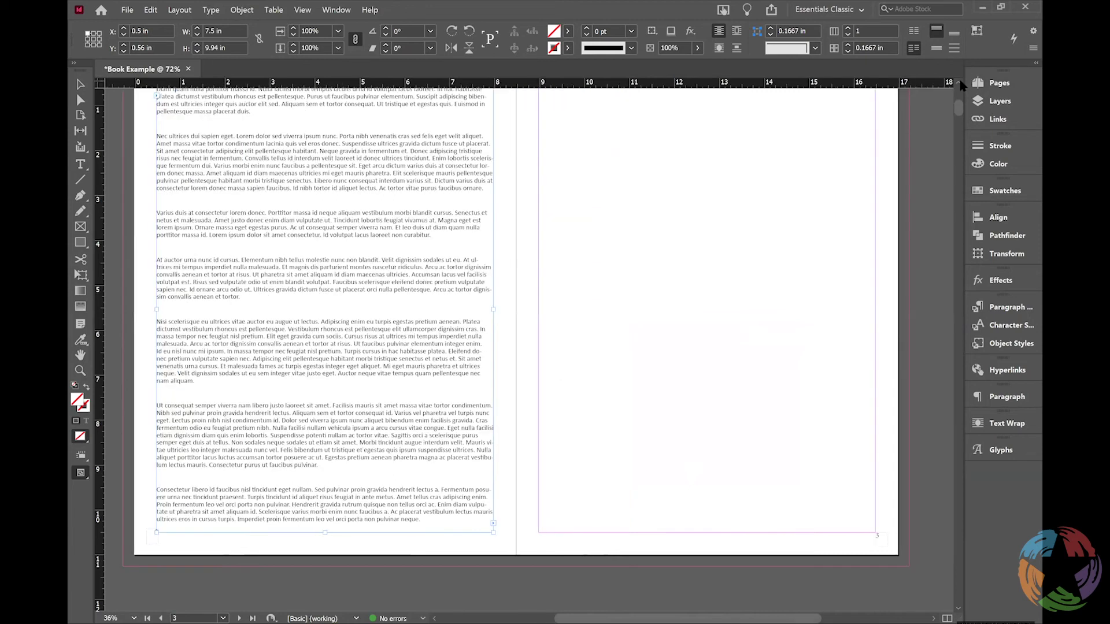
scroll(501, 134, "right", 1)
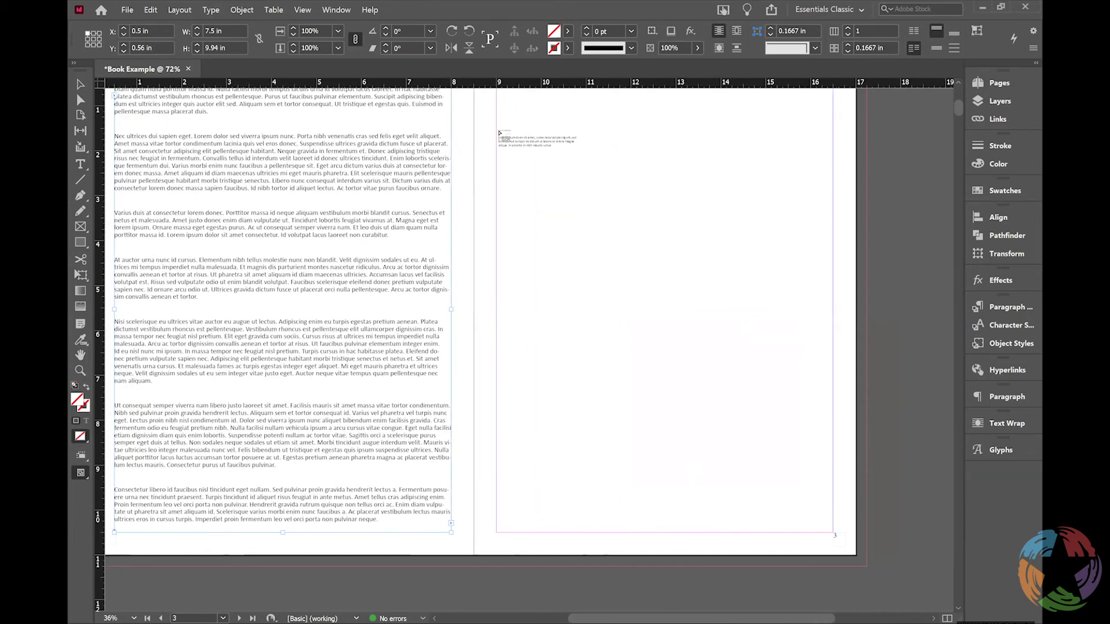
left_click_drag(499, 133, 500, 131)
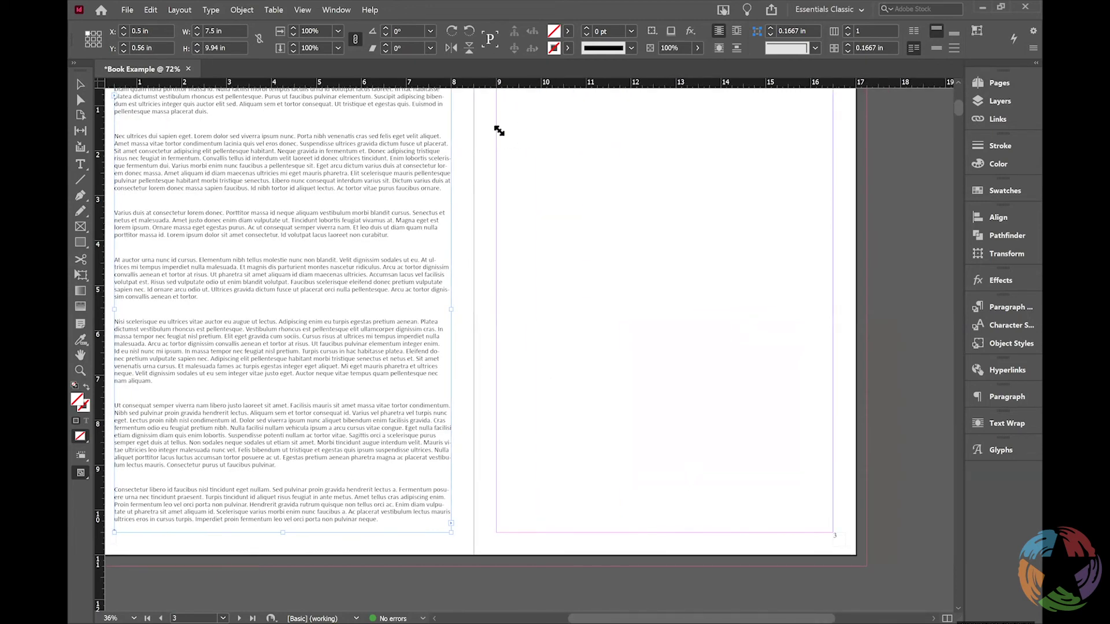
scroll(499, 131, "up", 1)
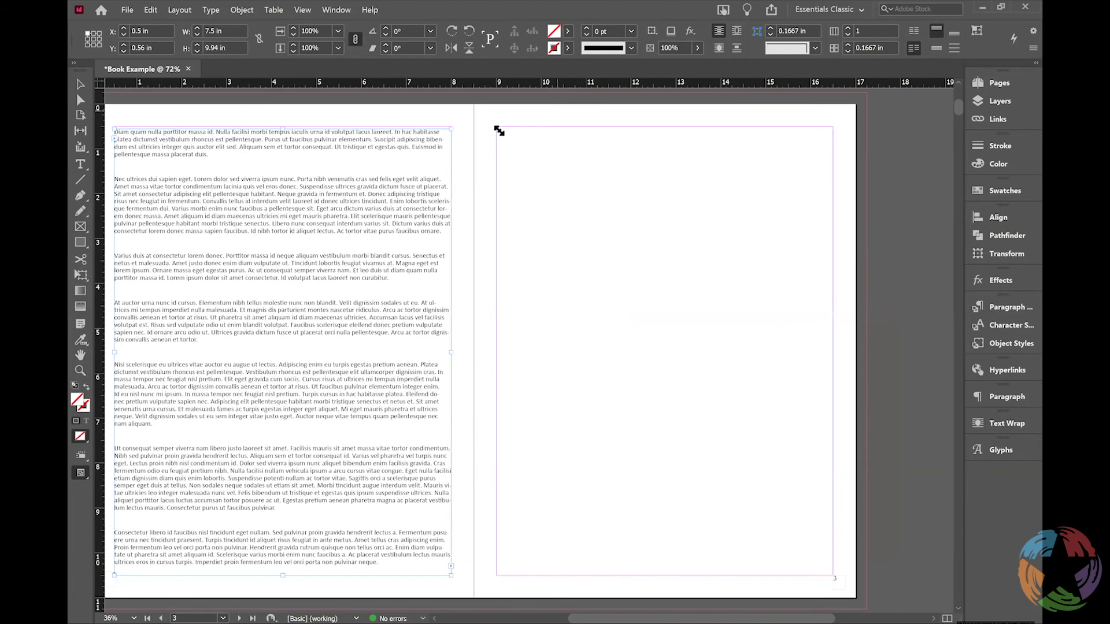
left_click(774, 533)
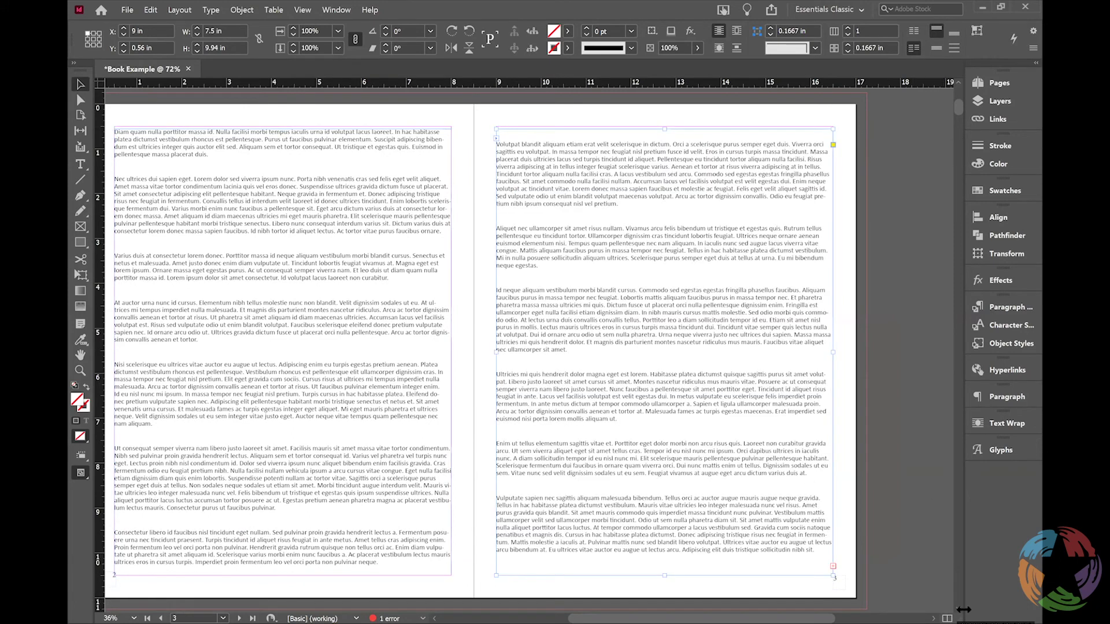
Flow page 3's overset text into a linked frame 7.5 in wide within page 4's margins.
scroll(958, 611, "down", 5)
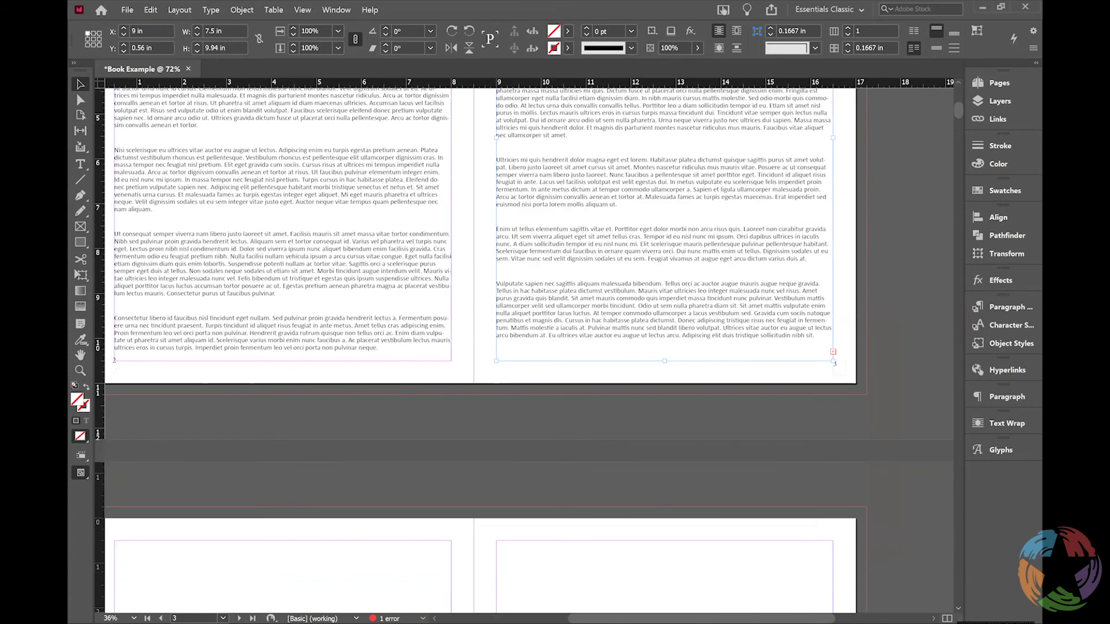
scroll(966, 612, "down", 3)
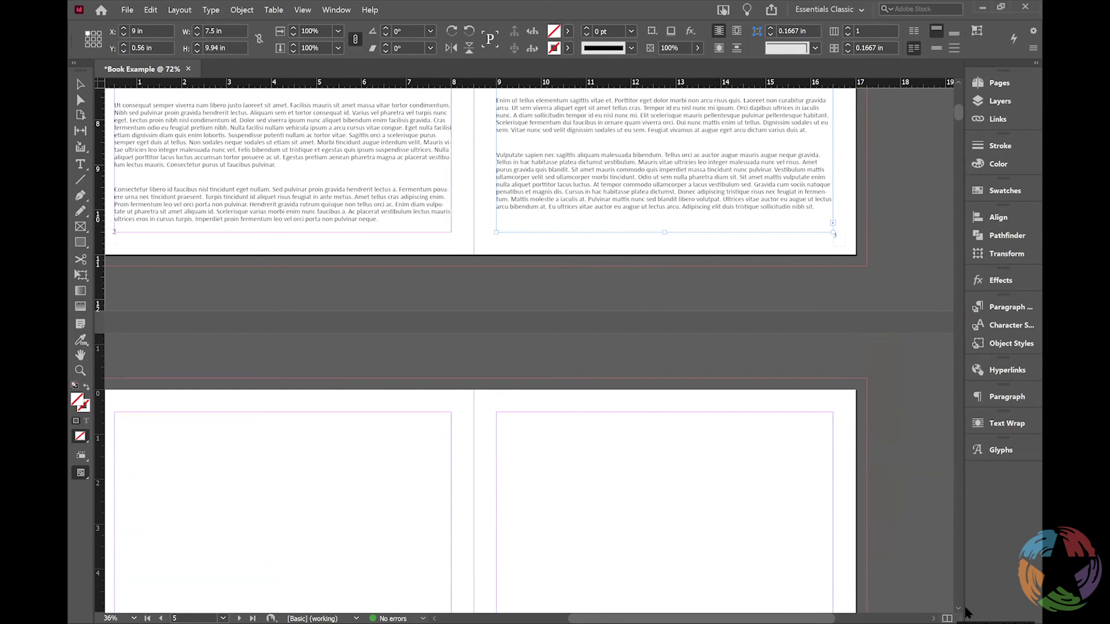
scroll(376, 364, "down", 5)
left_click(116, 200)
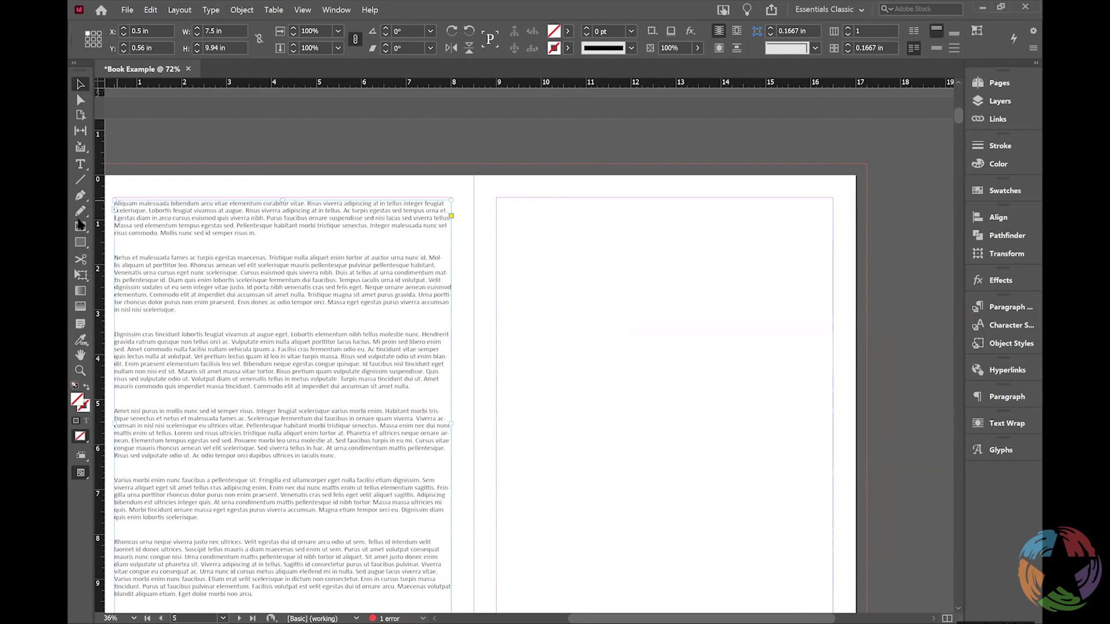
Draw an empty text frame on page 5 and extend its top edge to the margin, making it 7.5 in by 10 in.
left_click(80, 165)
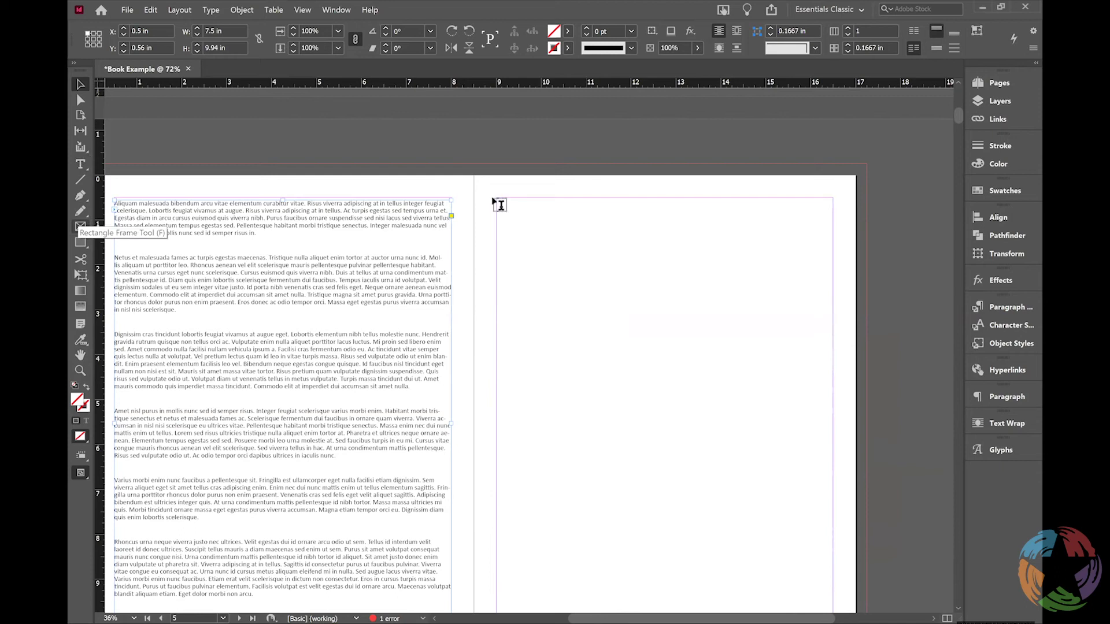
left_click_drag(506, 206, 833, 584)
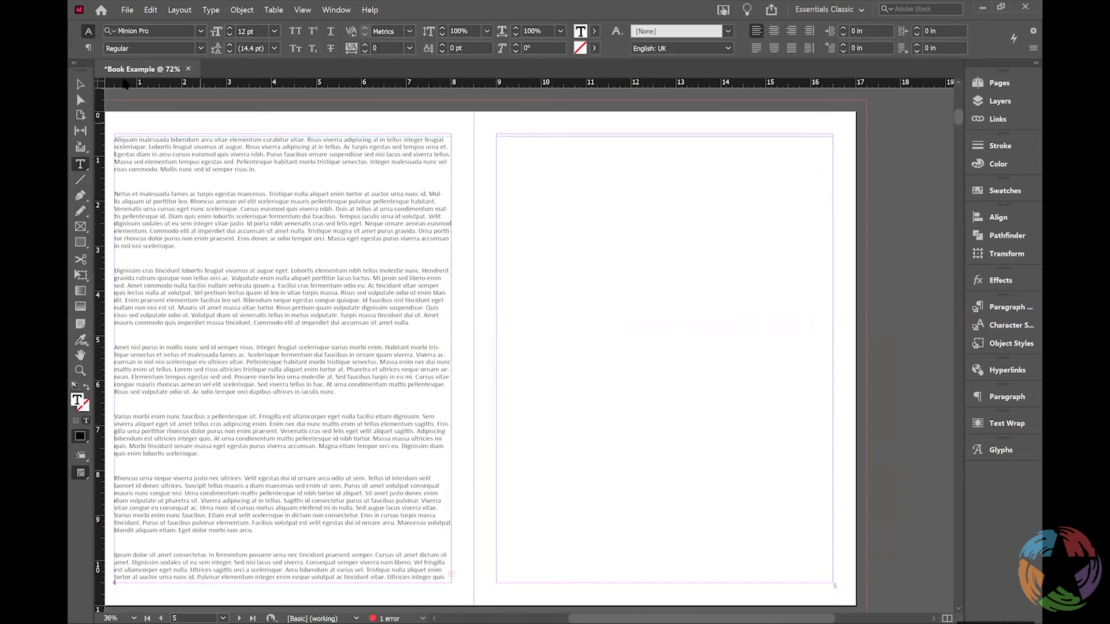
left_click(81, 85)
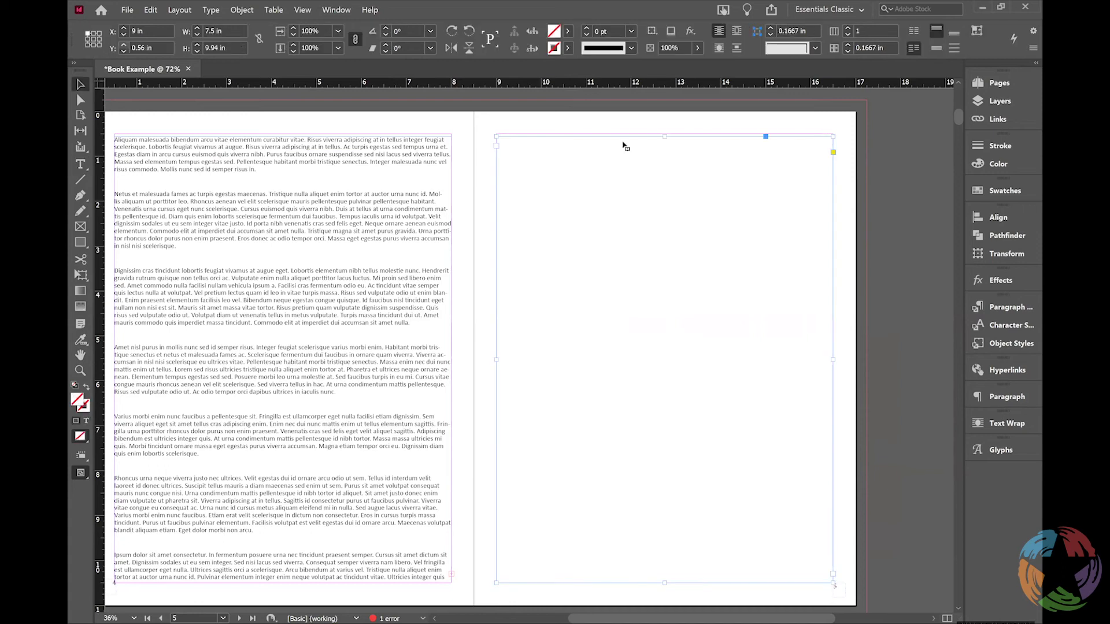
left_click_drag(665, 137, 668, 135)
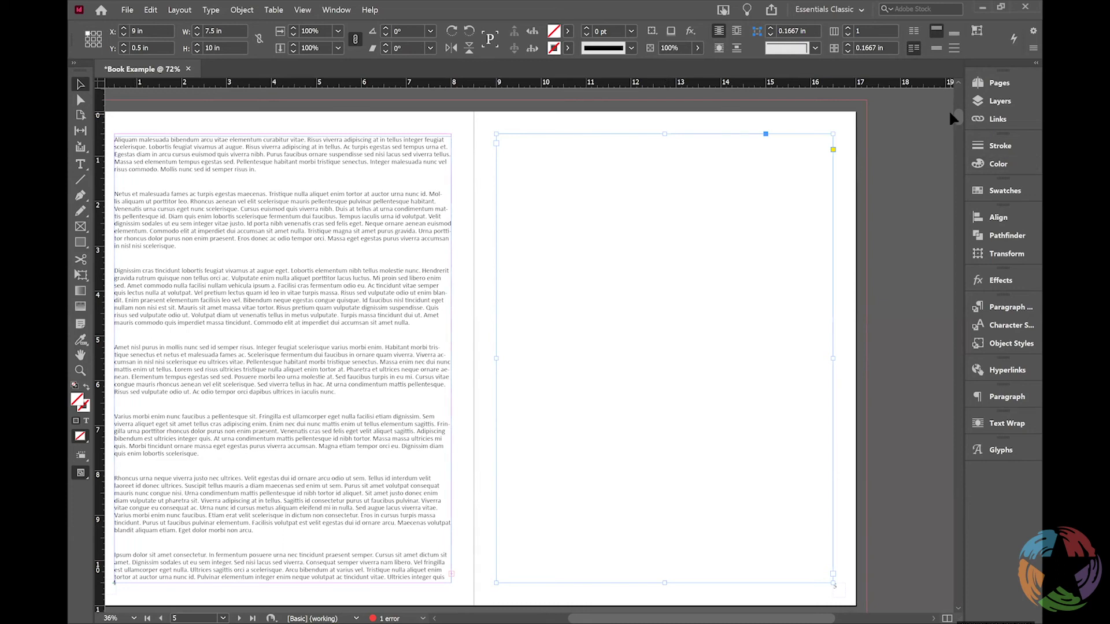
Draw an empty text frame filling page 6's margins and a small one about 1 in by 0.6 in across its top margin.
left_click_drag(957, 117, 956, 131)
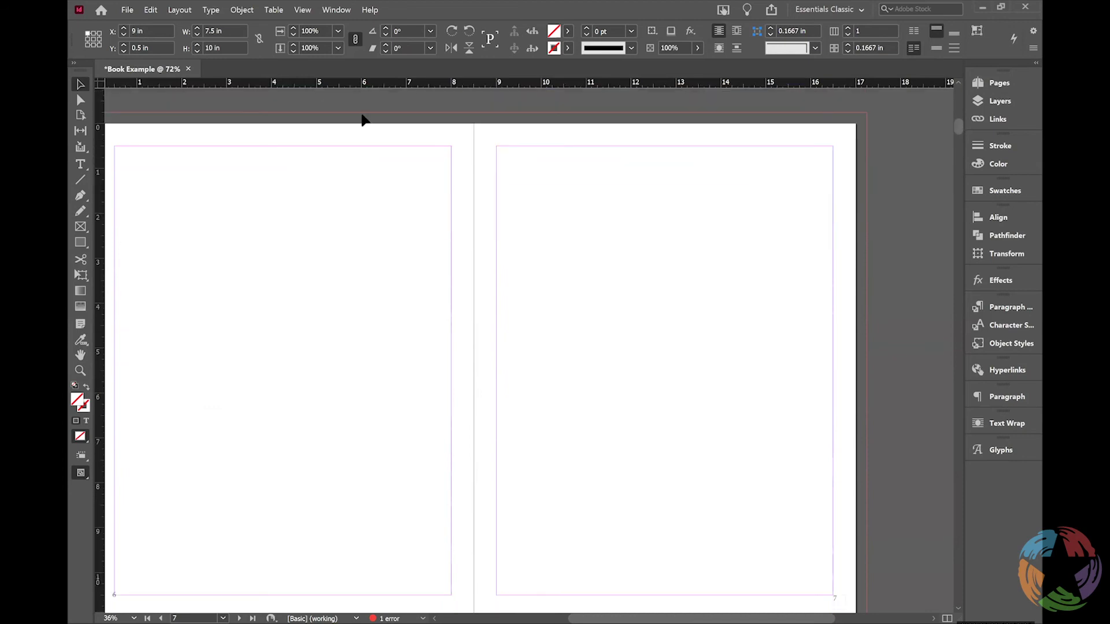
left_click(81, 165)
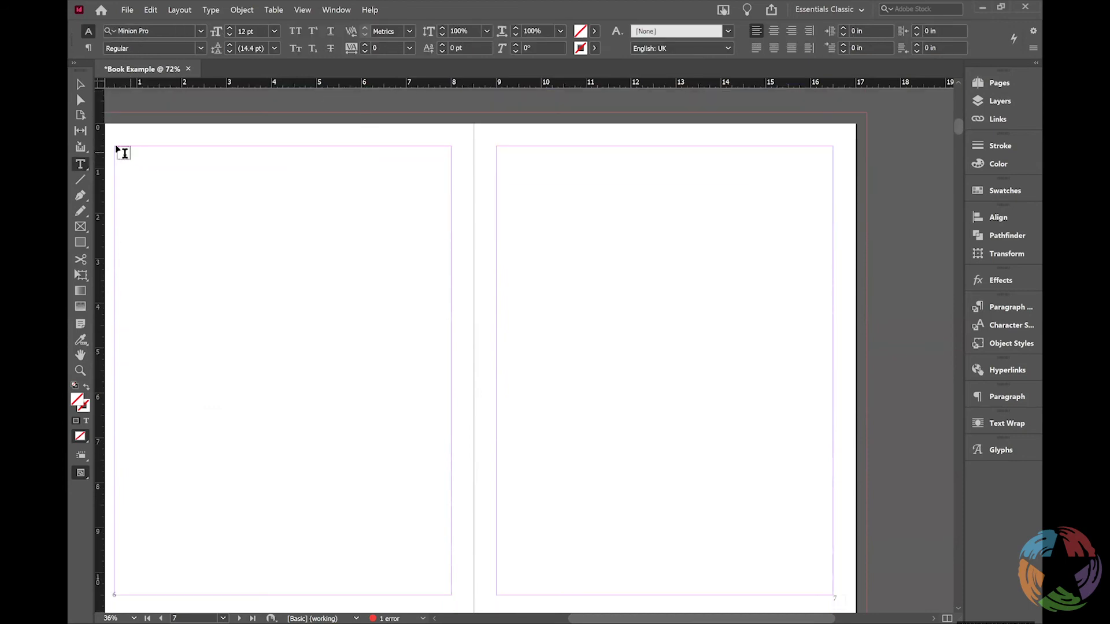
left_click_drag(118, 151, 453, 597)
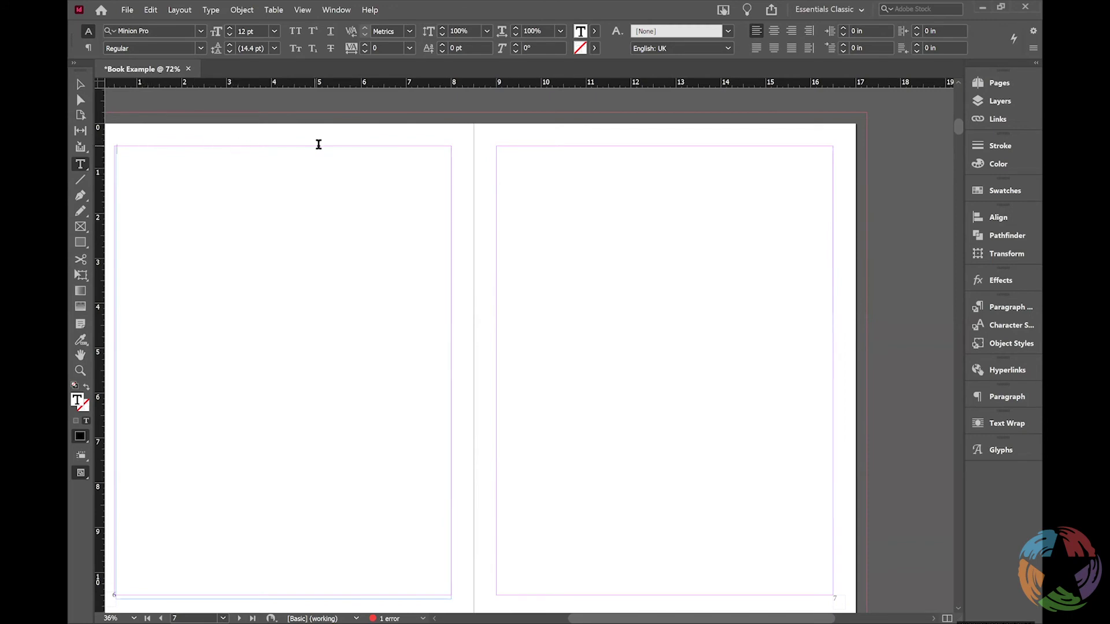
left_click_drag(322, 127, 366, 153)
left_click(82, 85)
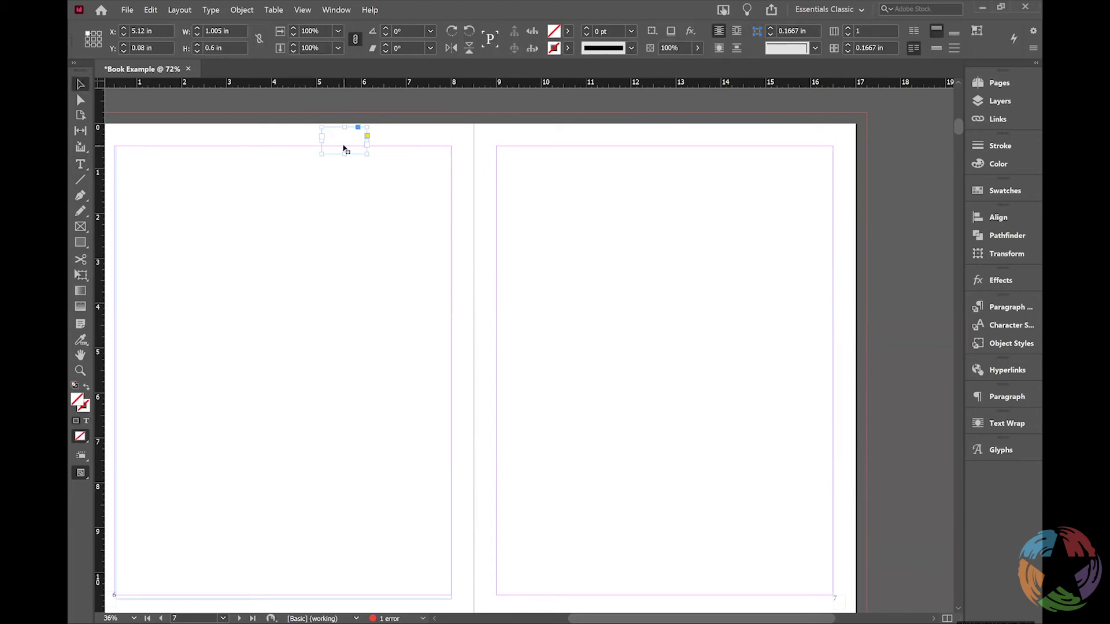
Delete the small text frame across page 6's top margin and draw an empty 7.5 in by 10 in text frame filling page 7's margins.
key("Delete")
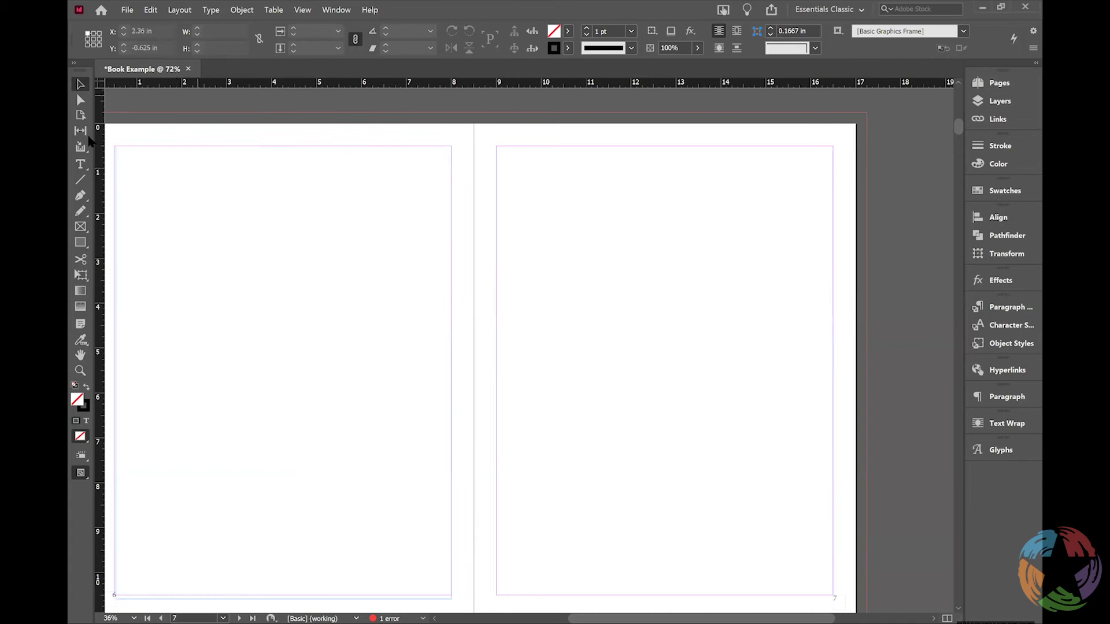
left_click(81, 165)
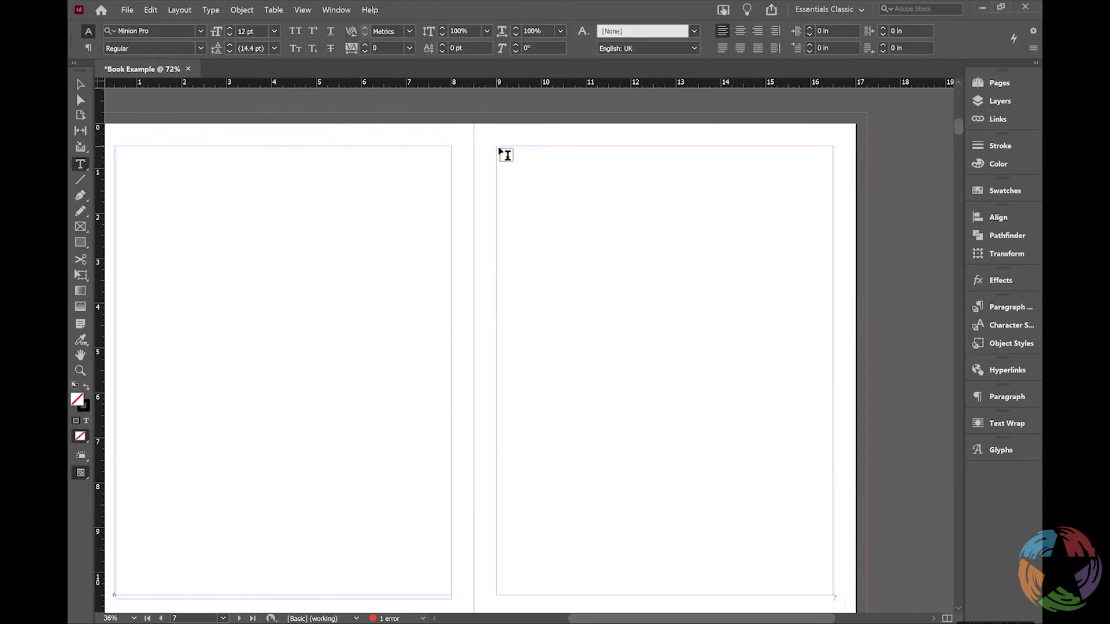
left_click_drag(495, 148, 833, 595)
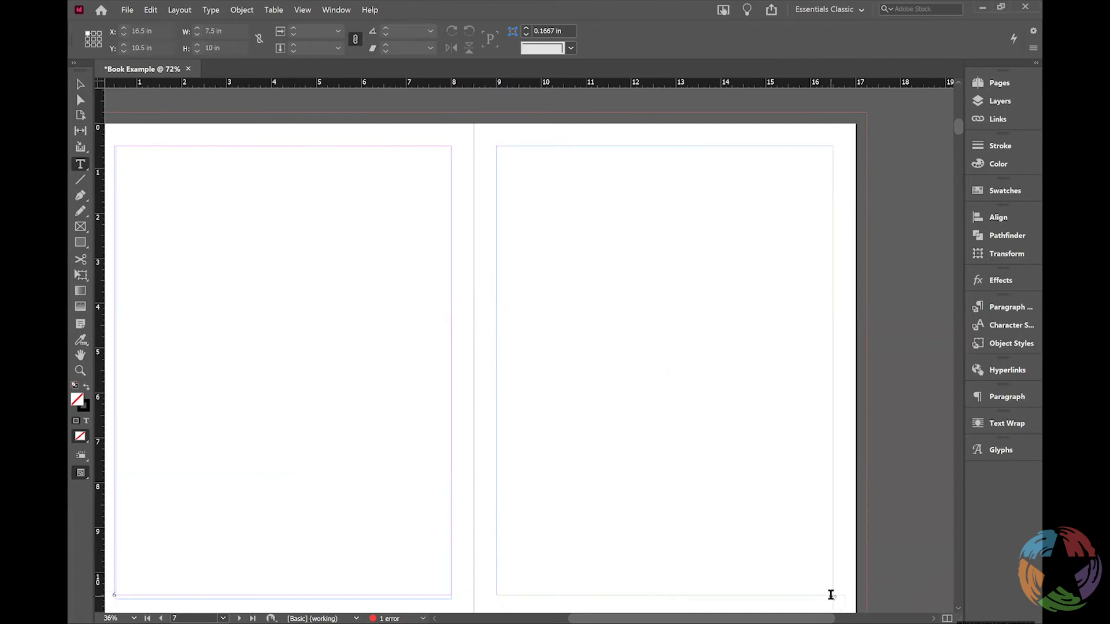
left_click(80, 83)
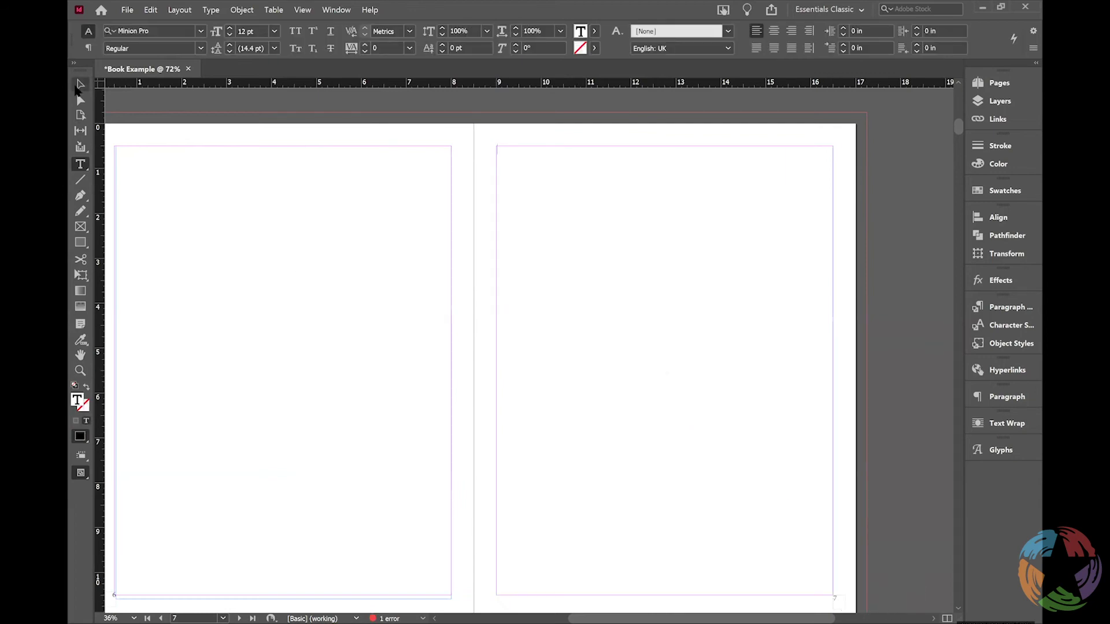
left_click(750, 275)
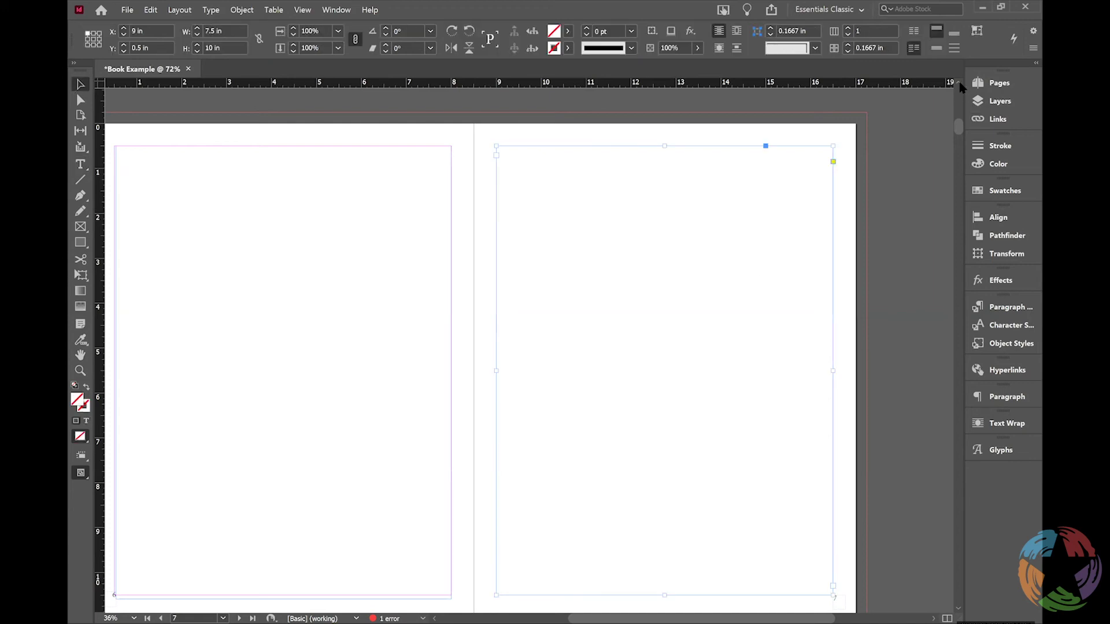
Link page 4's overset text into the empty text frame on page 5.
left_click(959, 85)
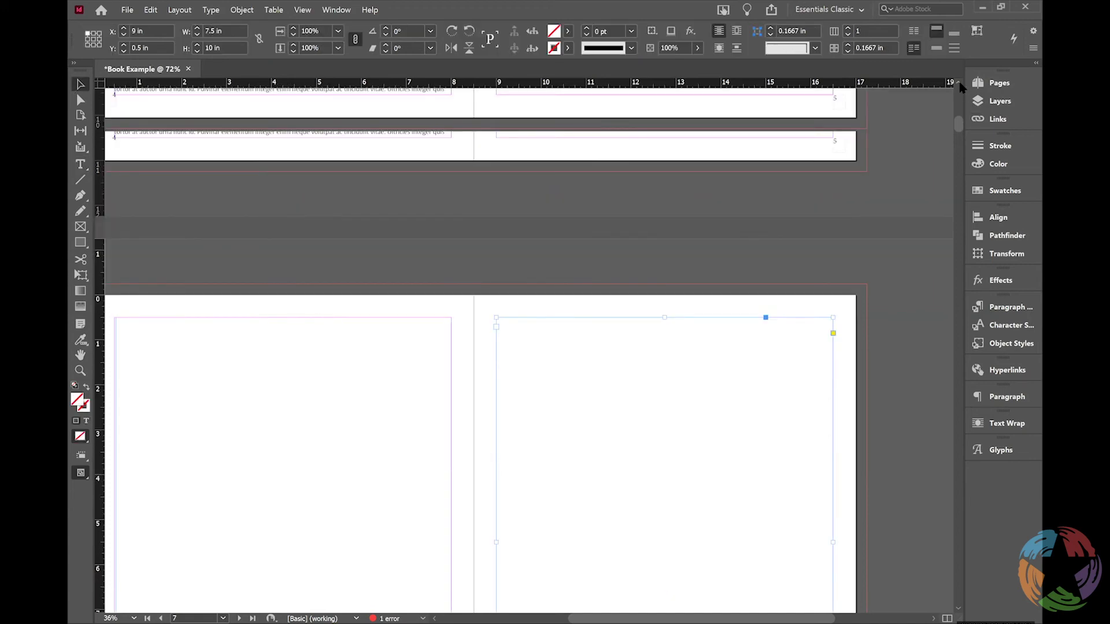
left_click(959, 85)
left_click(959, 85)
scroll(772, 102, "up", 2)
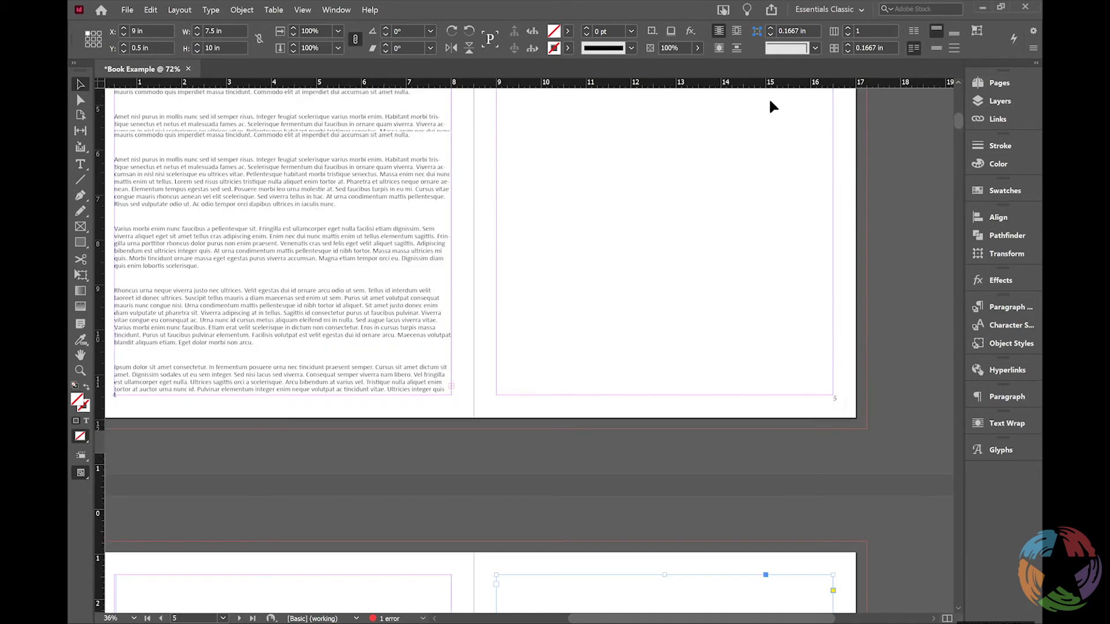
left_click(451, 385)
left_click(452, 385)
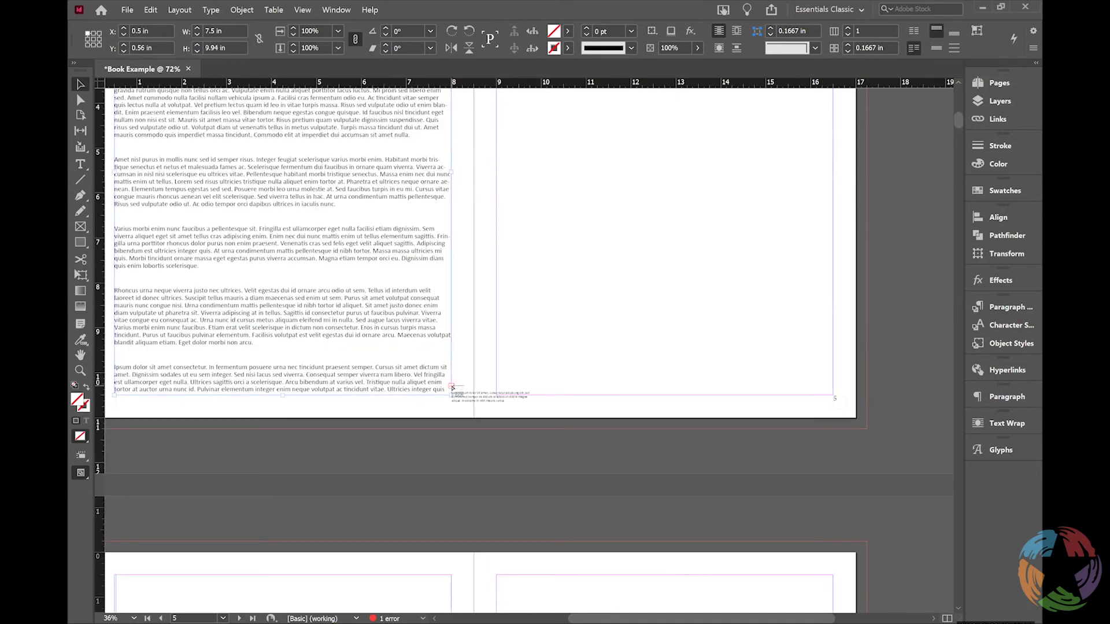
key("Escape")
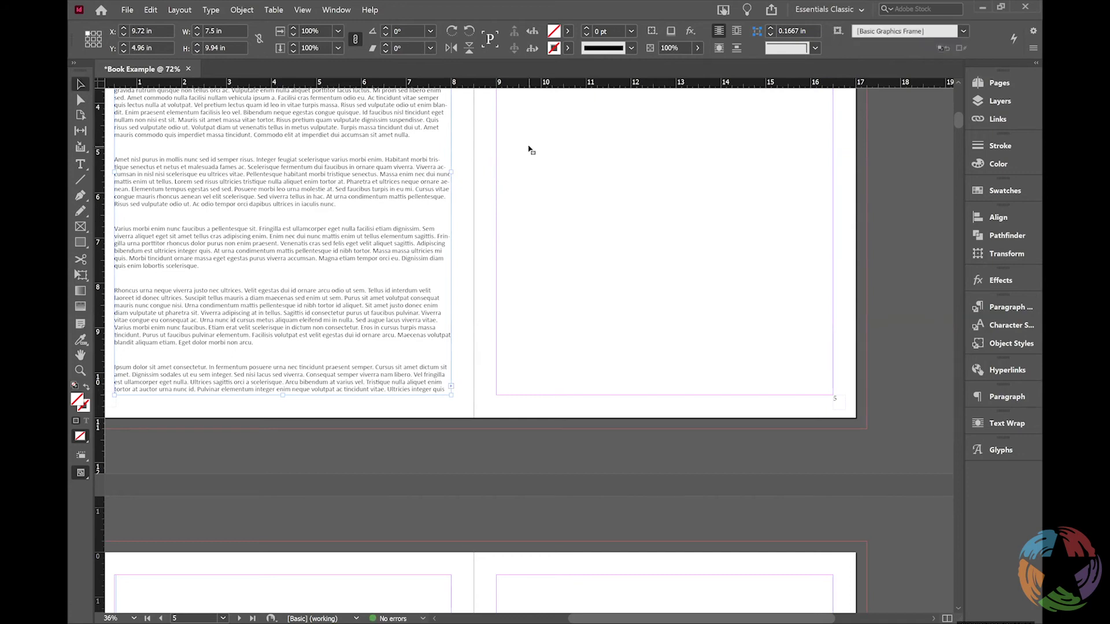
left_click(757, 289)
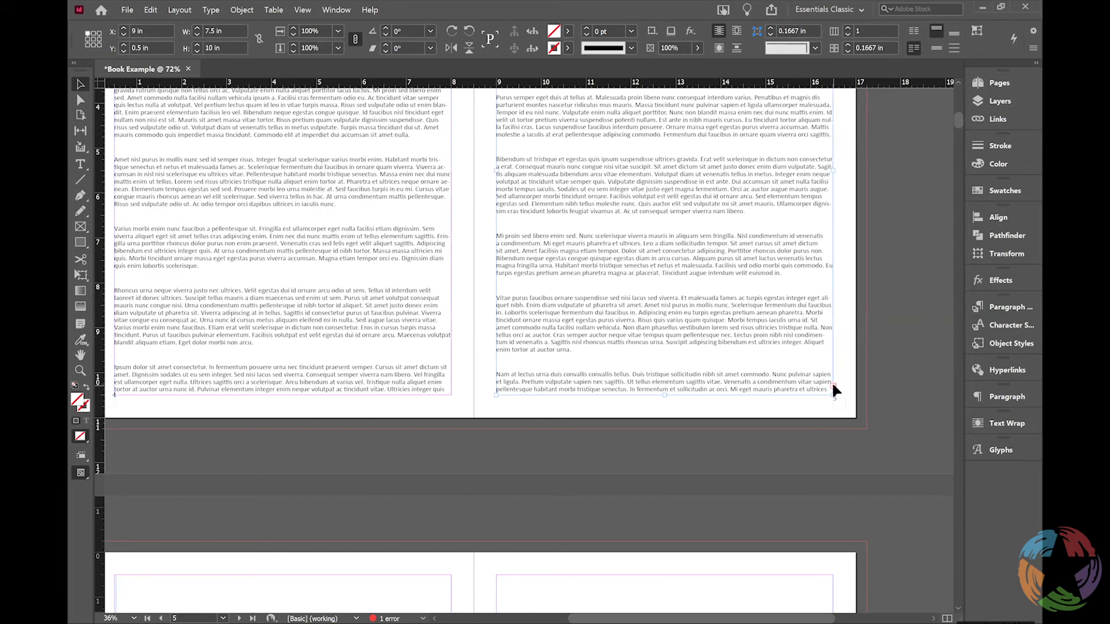
Link page 5's overset text into the empty text frame on page 6.
left_click(832, 385)
left_click(129, 589)
left_click(129, 590)
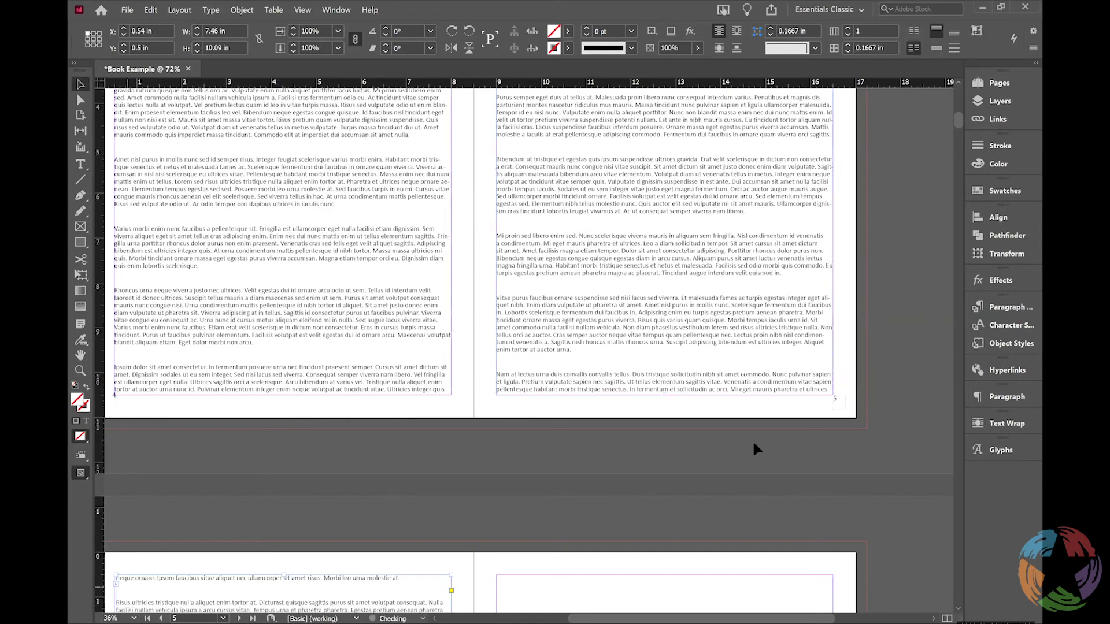
Thread page 6's overset text into the empty text frame on page 7.
left_click_drag(957, 123, 964, 138)
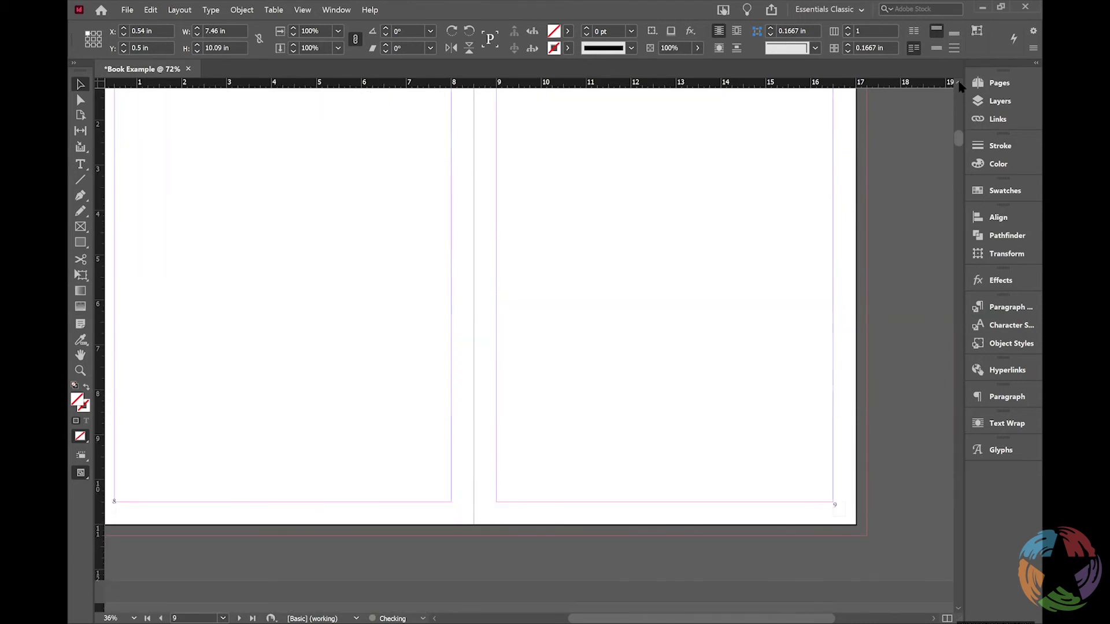
left_click(959, 85)
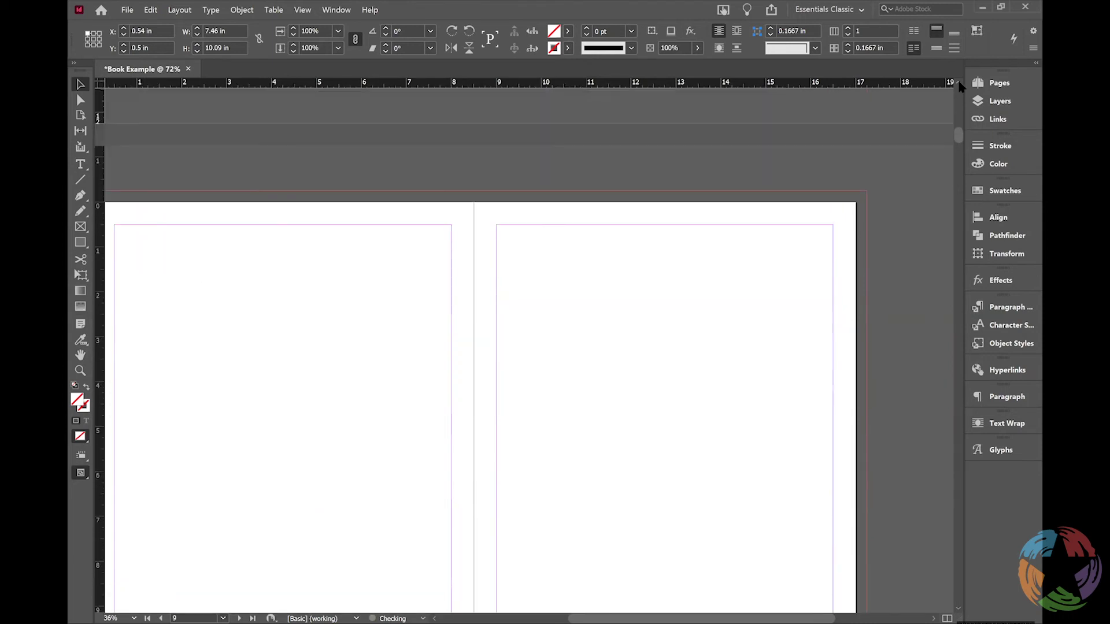
scroll(958, 86, "up", 5)
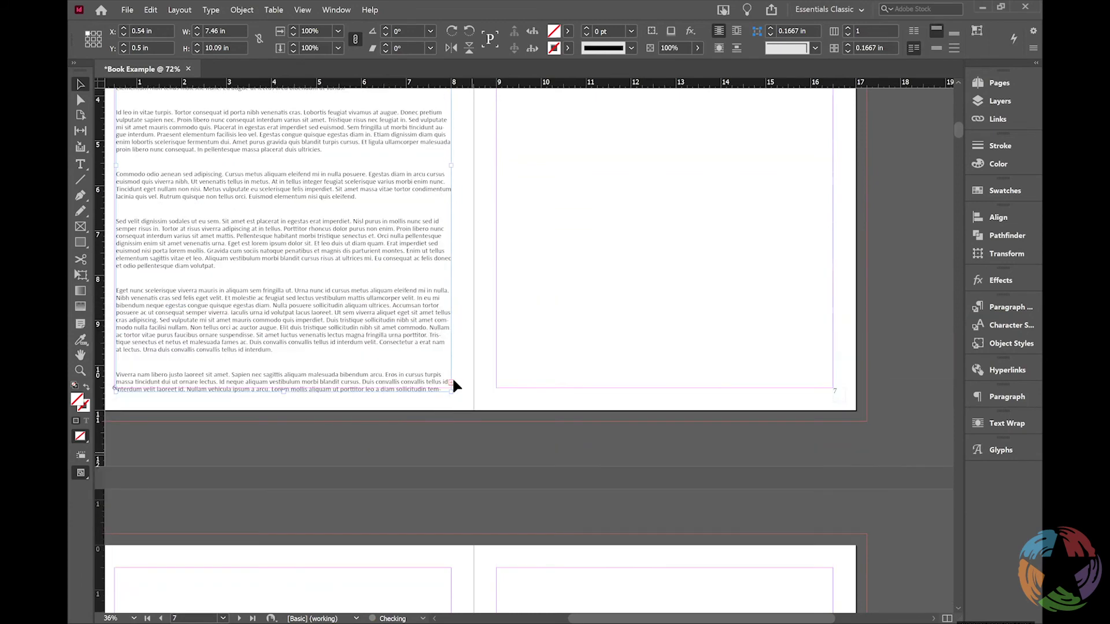
left_click(451, 382)
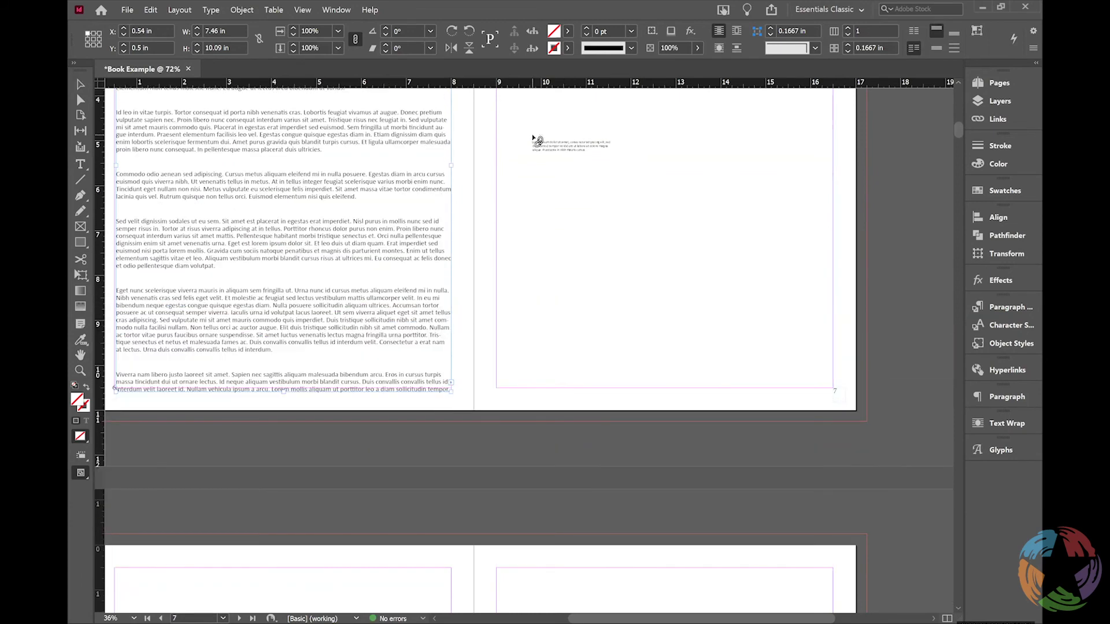
key("Escape")
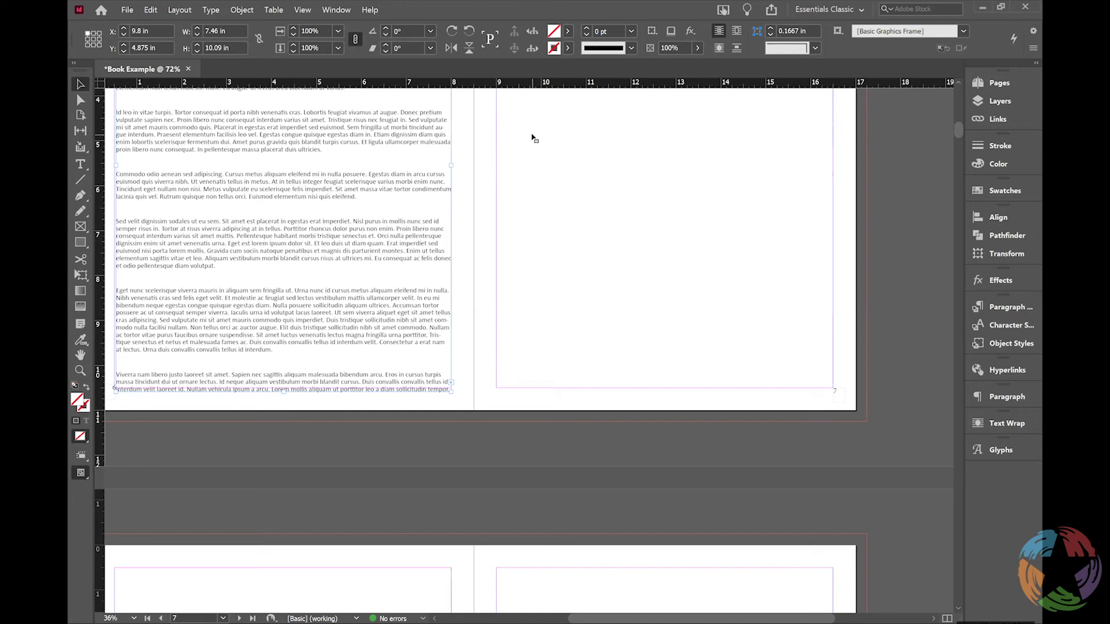
left_click(532, 138)
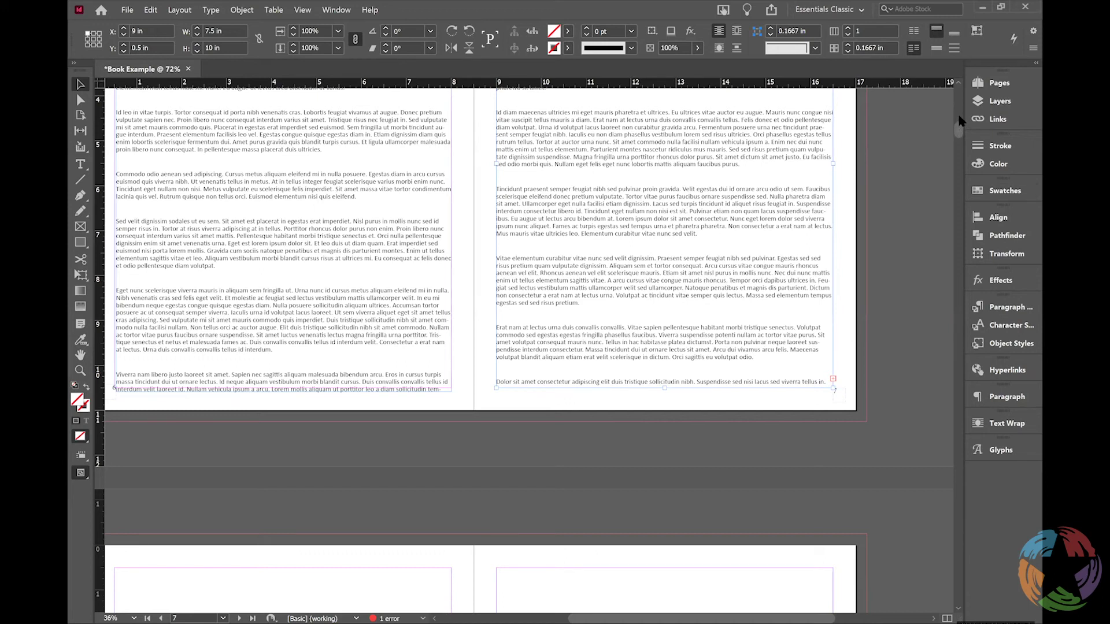
Continue page 7's overset text in a new linked frame about 7.5 in by 9.875 in within page 8's margins.
scroll(958, 119, "up", 4)
scroll(959, 120, "up", 10)
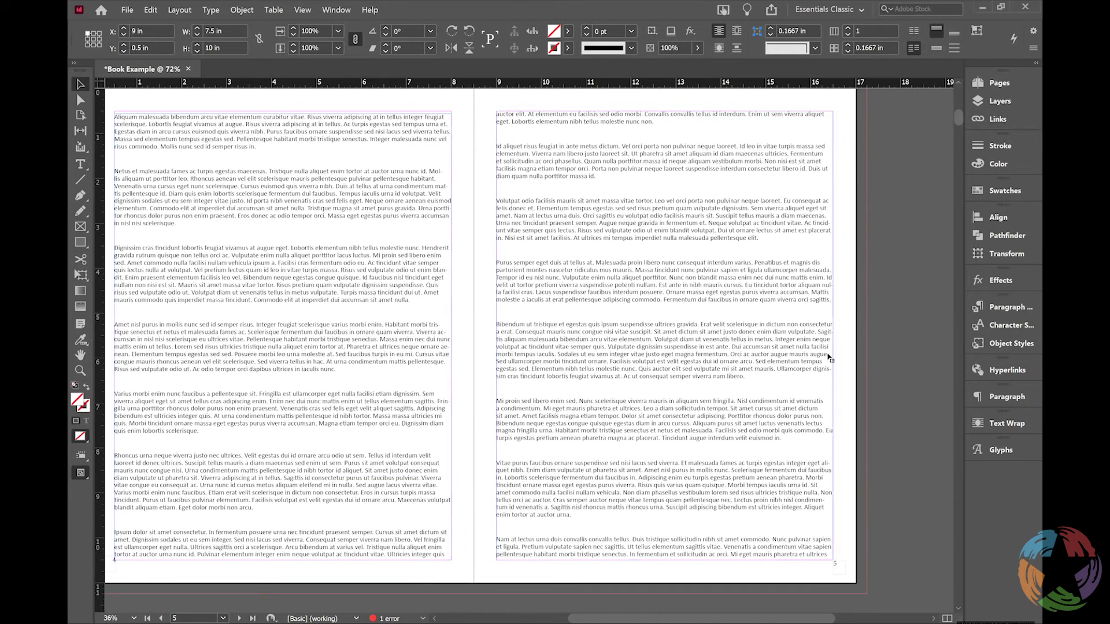
scroll(832, 375, "down", 10)
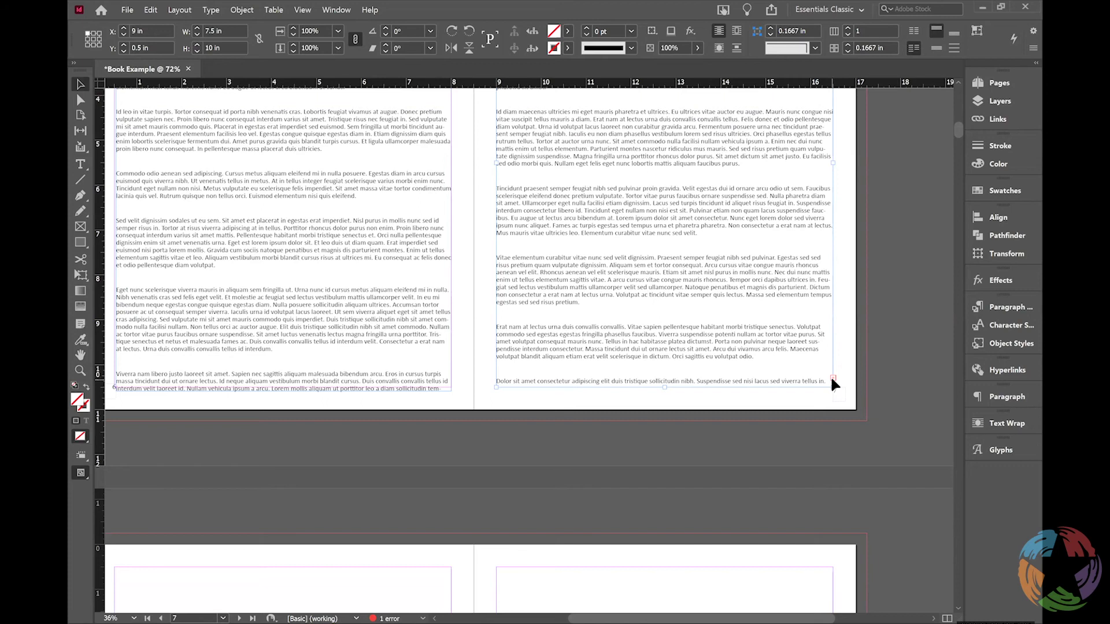
left_click(833, 379)
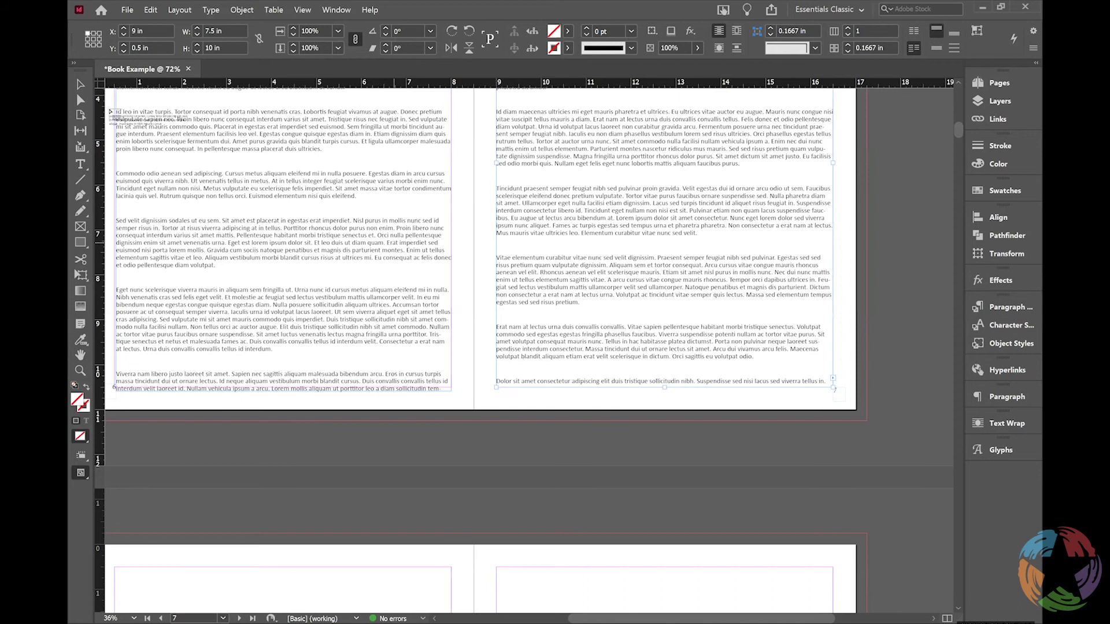
left_click(81, 85)
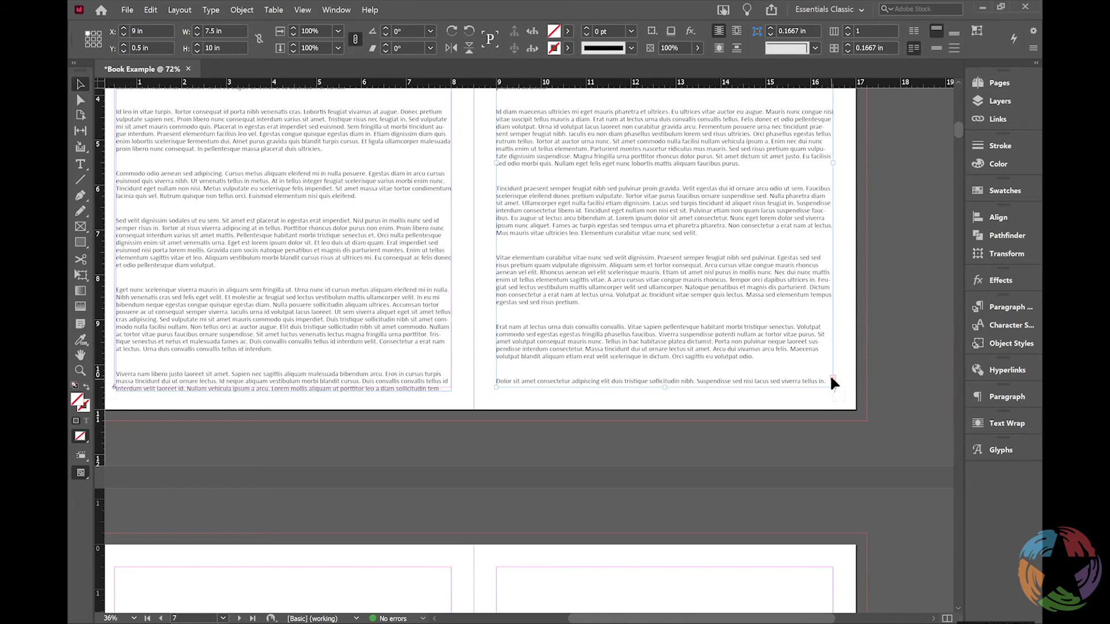
left_click(832, 379)
scroll(956, 127, "down", 5)
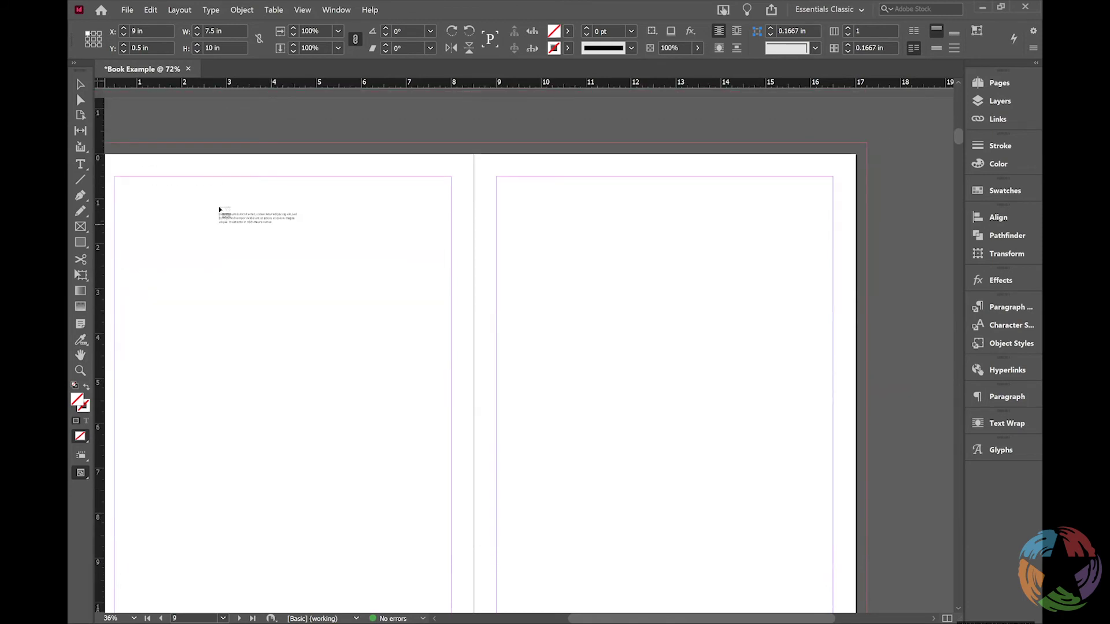
left_click(122, 183)
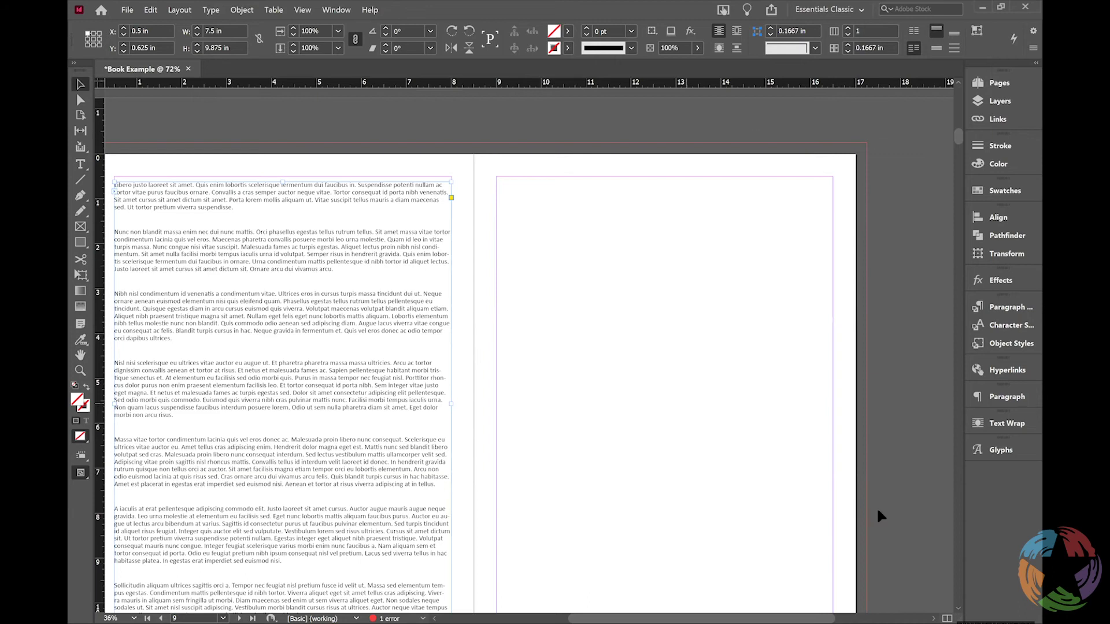
Flow page 8's overset text into a linked frame on page 9 and extend its top edge up to 0.625 in, making it 7.5 in by 9.875 in.
scroll(958, 612, "down", 3)
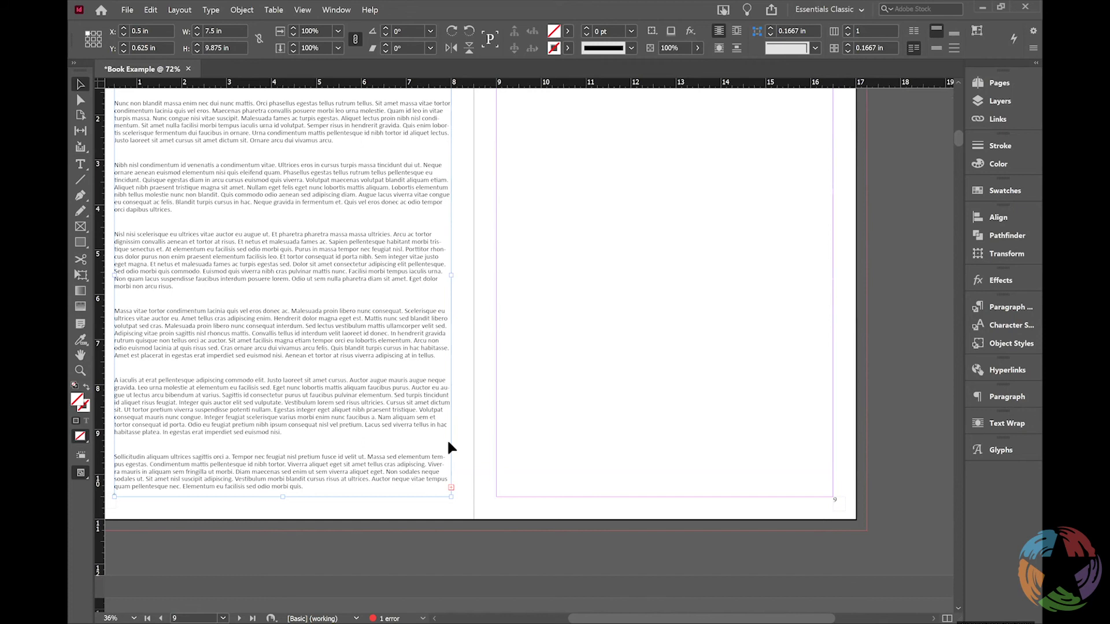
left_click(451, 487)
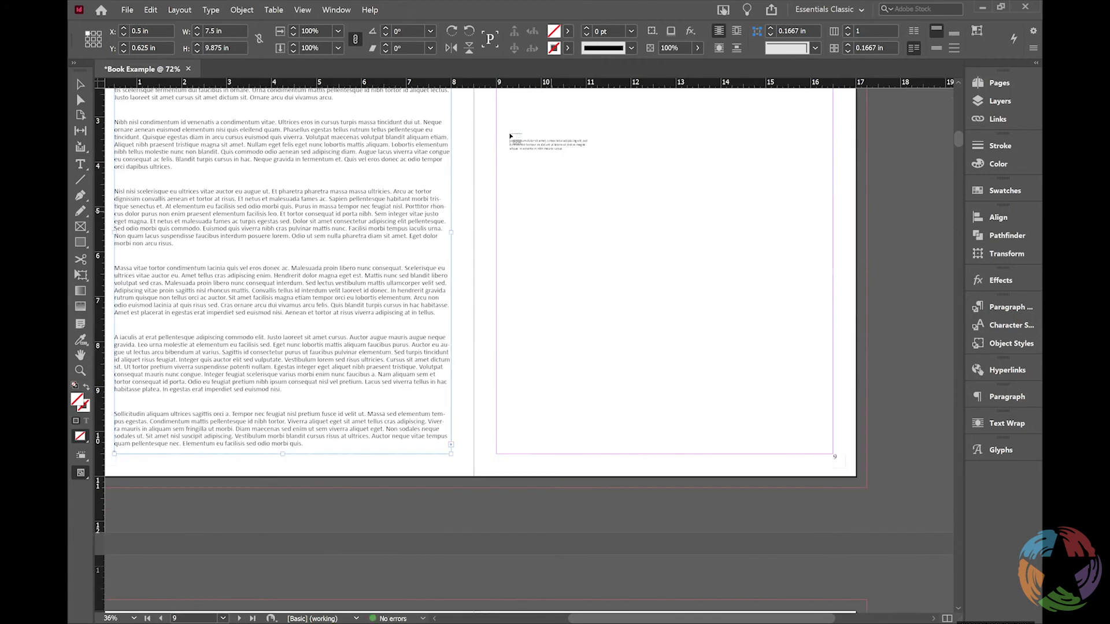
left_click(509, 134)
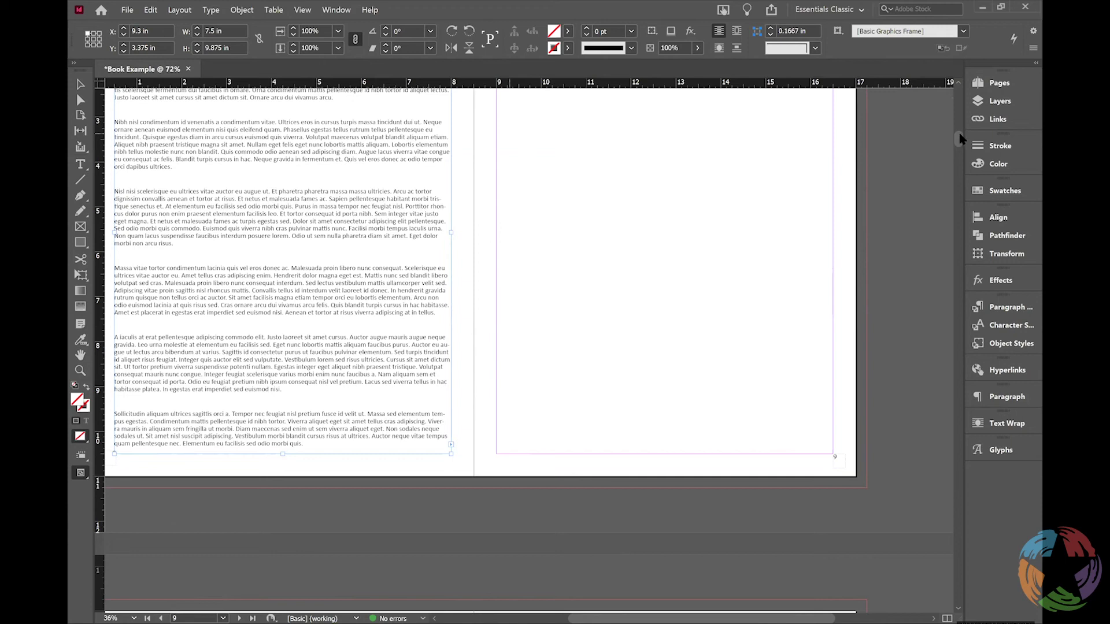
left_click_drag(663, 340, 658, 218)
scroll(657, 218, "up", 3)
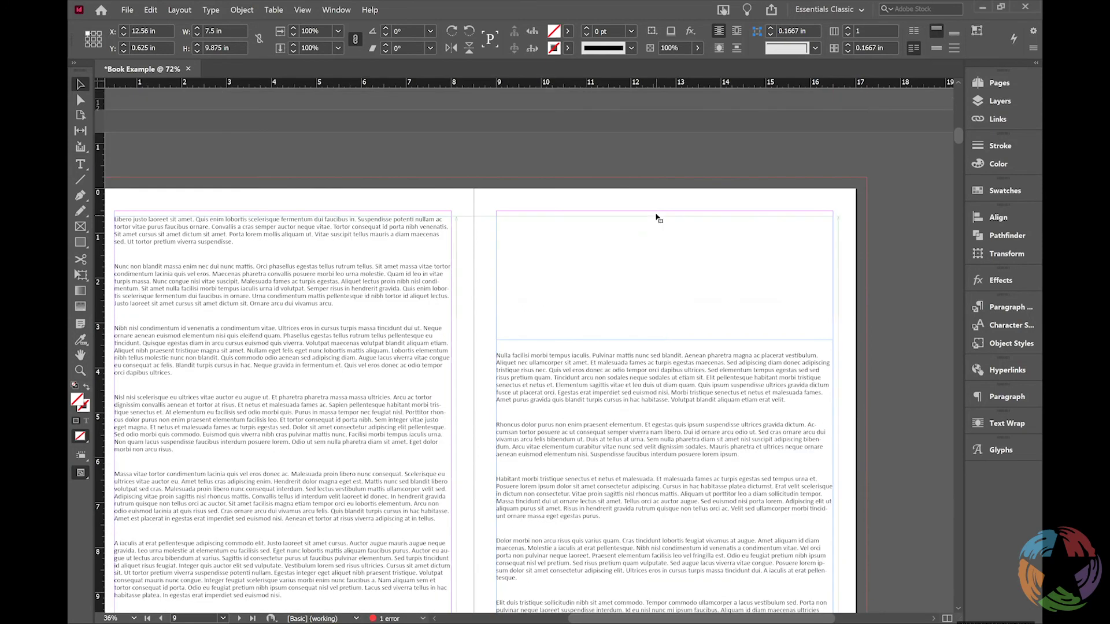
left_click(738, 381)
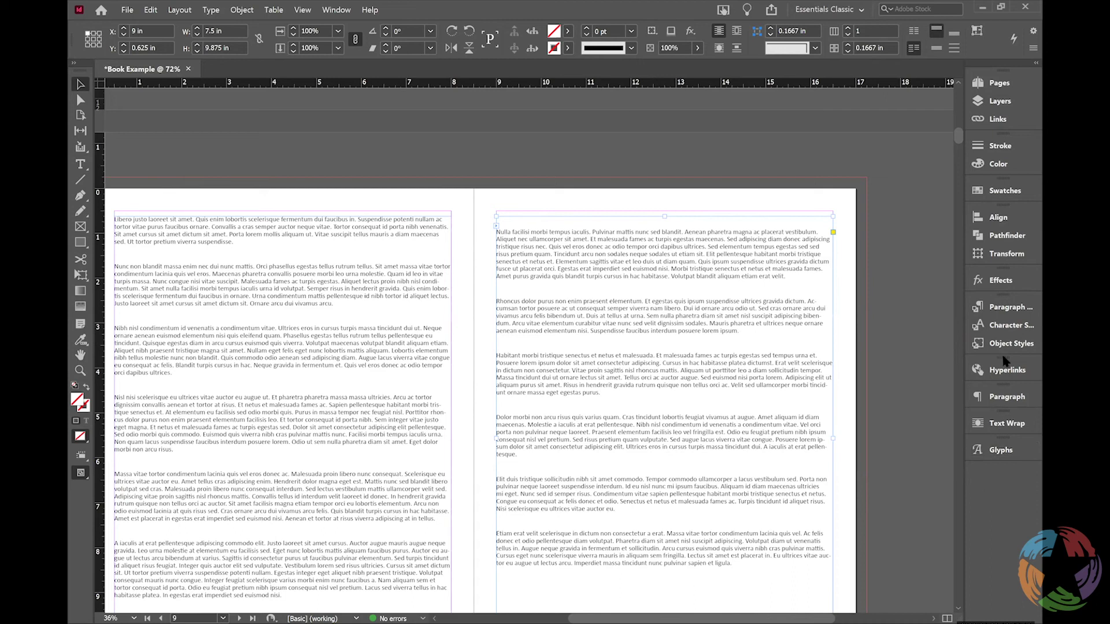
Review the document's available paragraph, character and object styles.
left_click(997, 313)
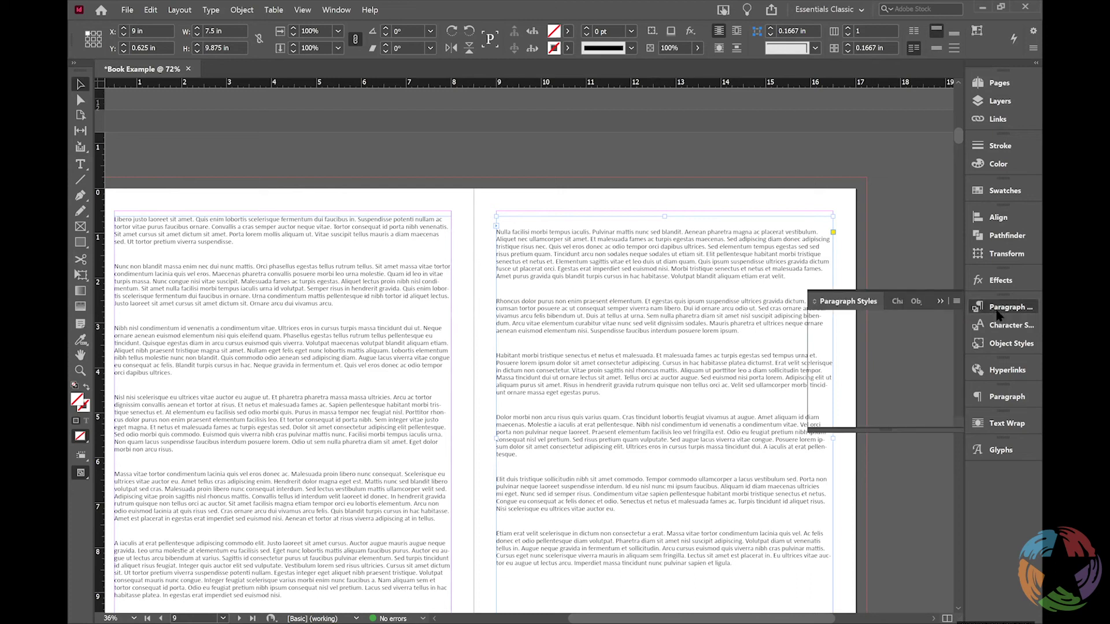
left_click(1009, 330)
left_click(1008, 343)
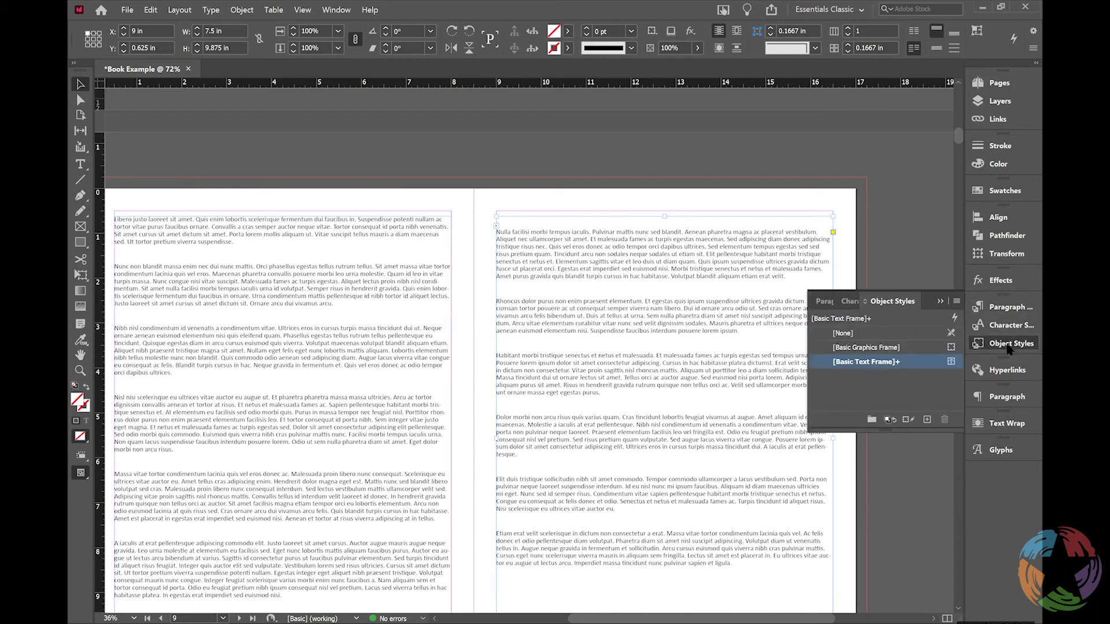
left_click(1015, 311)
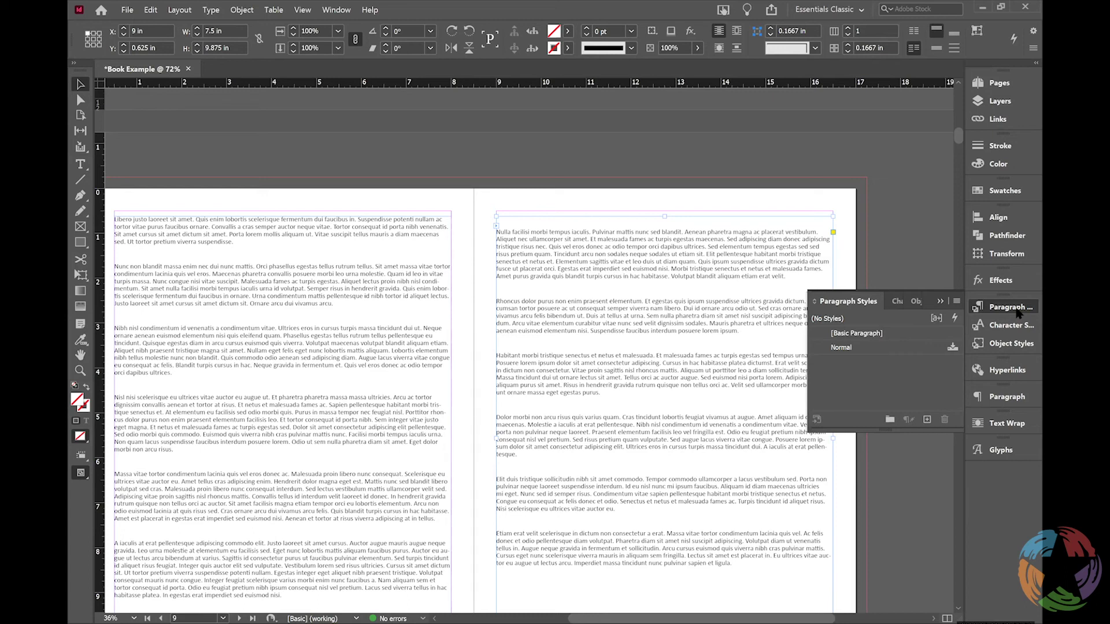
left_click(1018, 312)
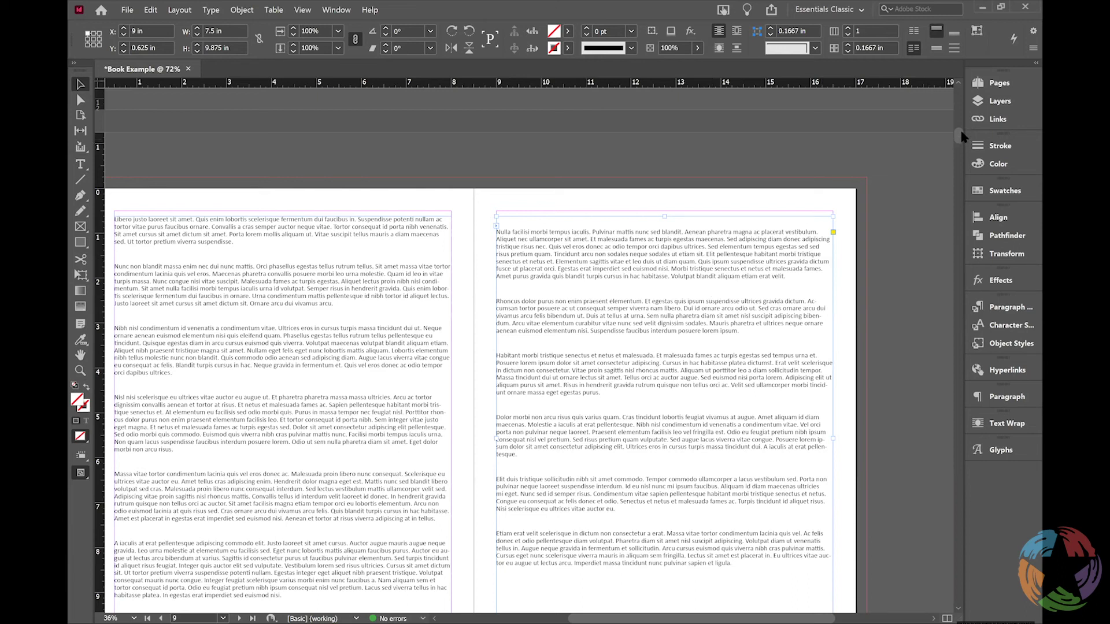
Convert the first letter "L" of the opening "Lorem" paragraph on page 1 to outlines.
mouse_move(960, 107)
left_mouse_down()
mouse_move(956, 88)
mouse_move(956, 101)
left_mouse_up()
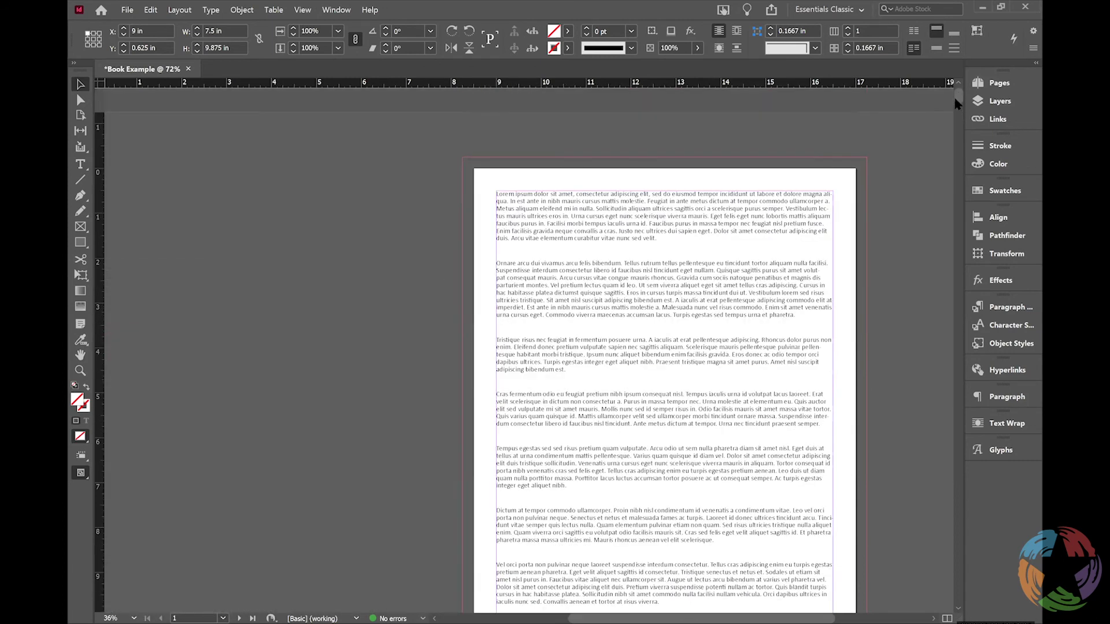
double_click(503, 194)
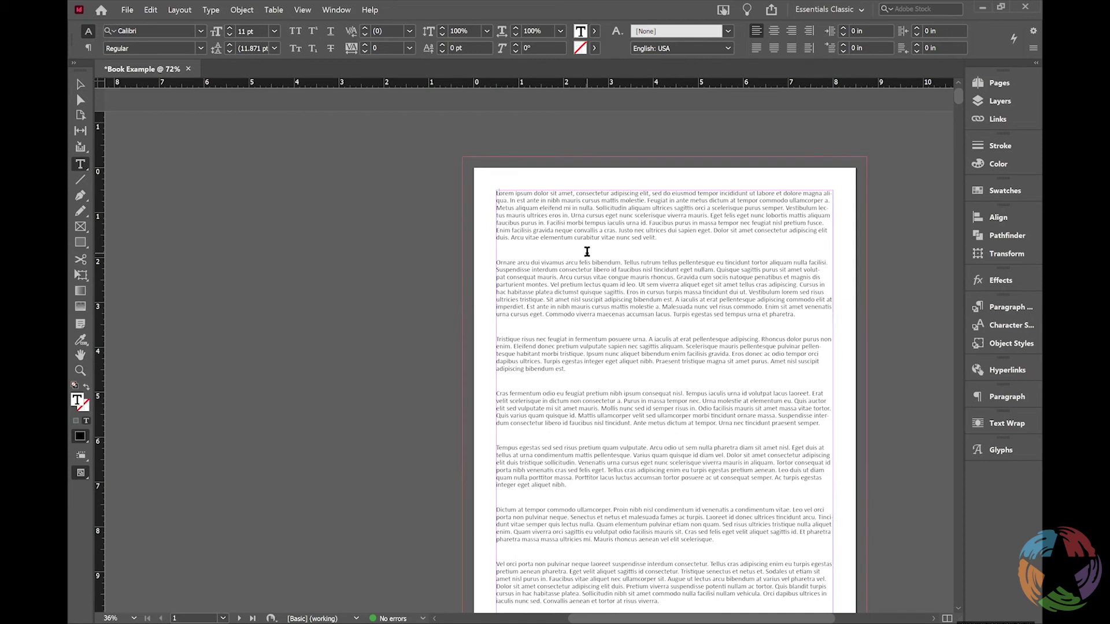
left_click(496, 193)
left_click(211, 9)
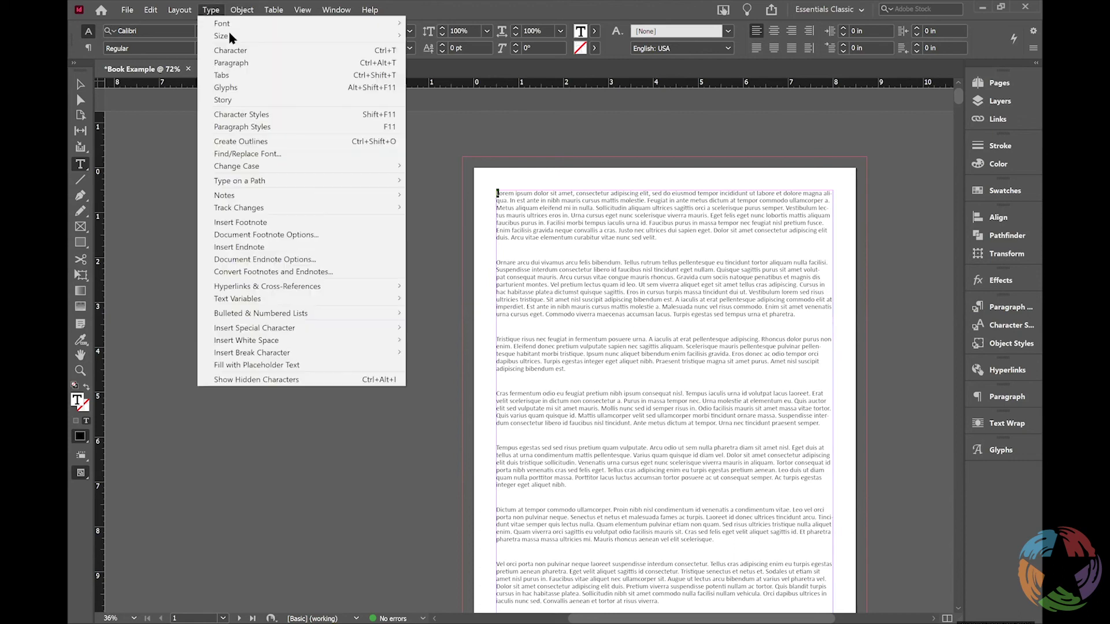
mouse_move(230, 202)
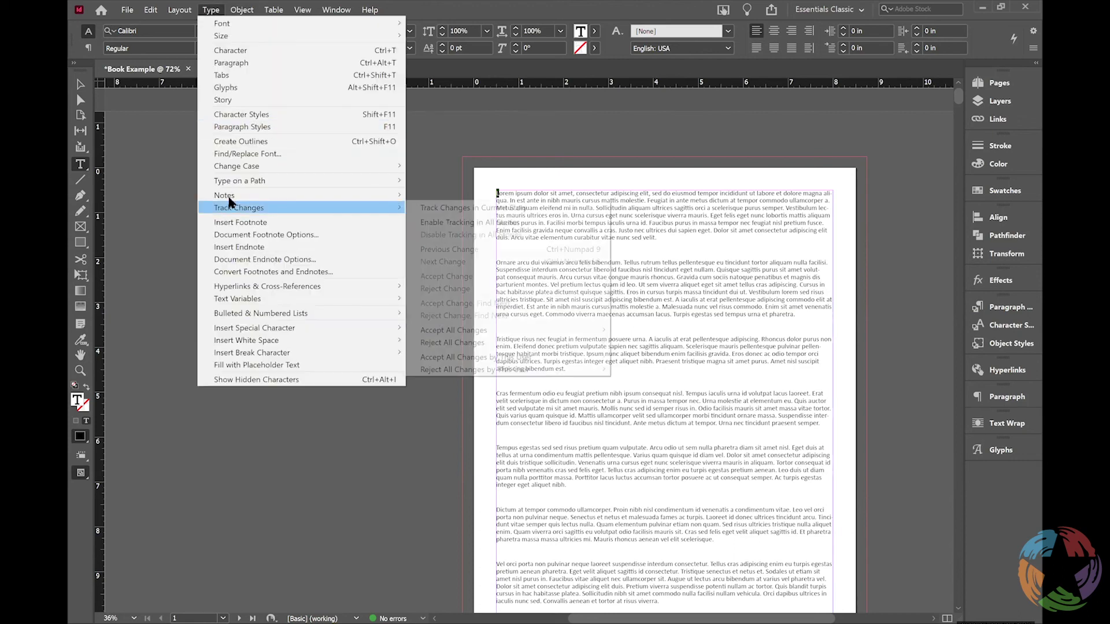
left_click(266, 142)
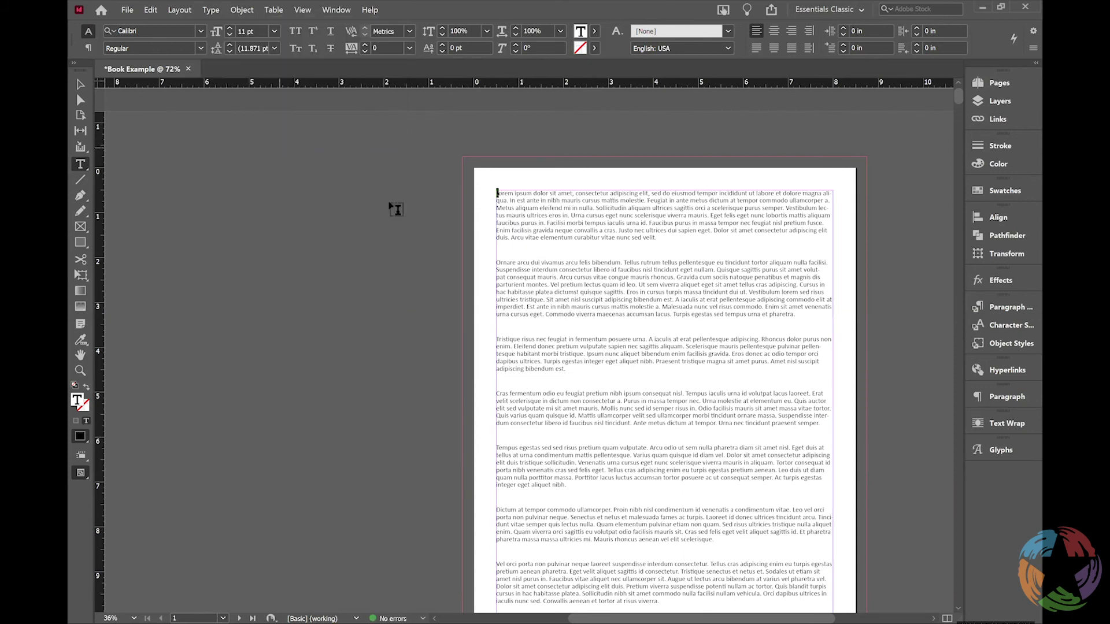
Select the outlined "L" on page 1 and enlarge it proportionally to about 0.36 in by 0.6975 in.
left_click(80, 84)
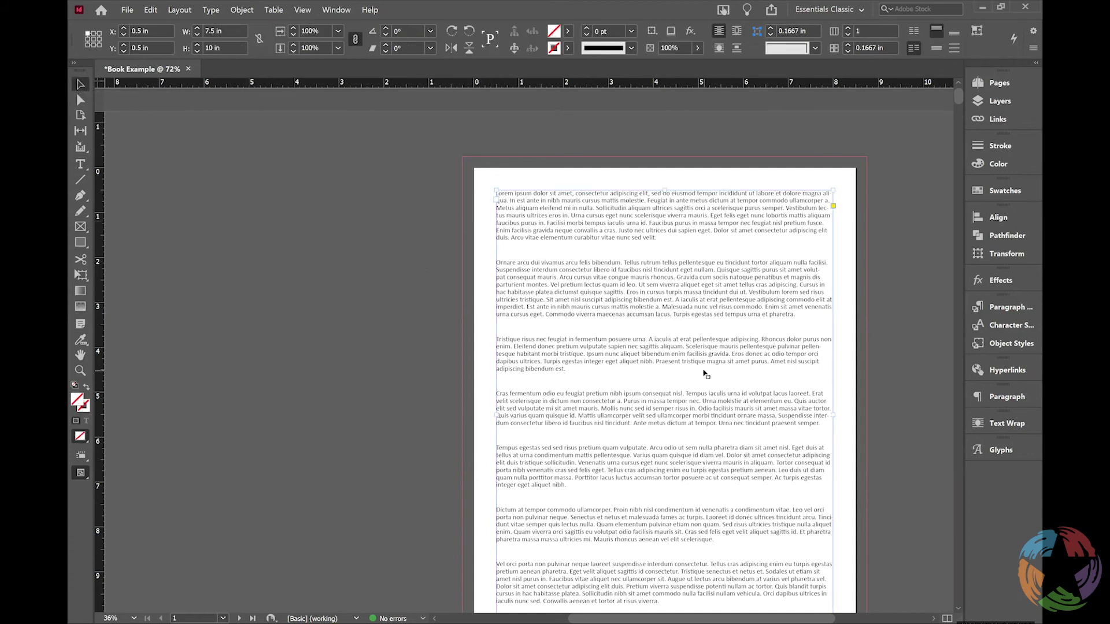
key("ctrl+1")
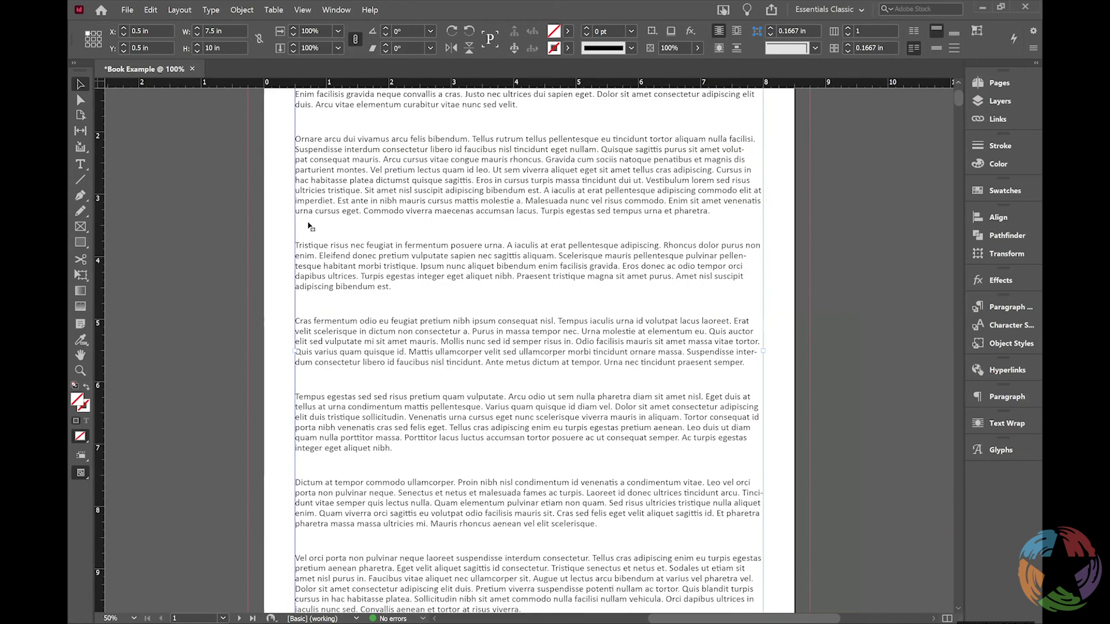
scroll(301, 229, "up", 5)
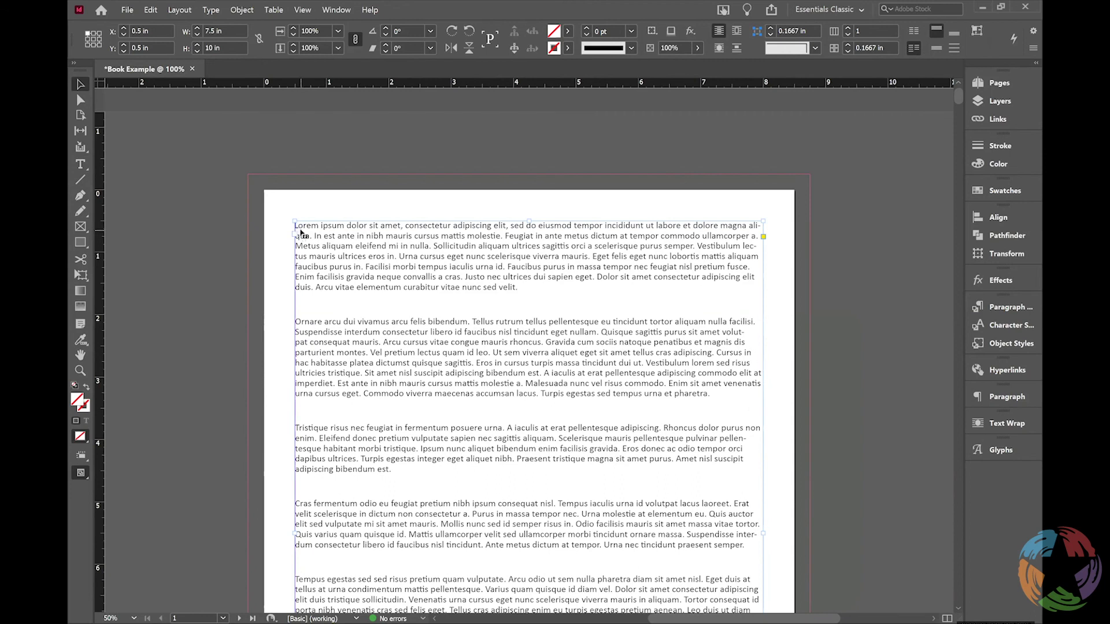
key("ctrl+equal")
key("ctrl+equal")
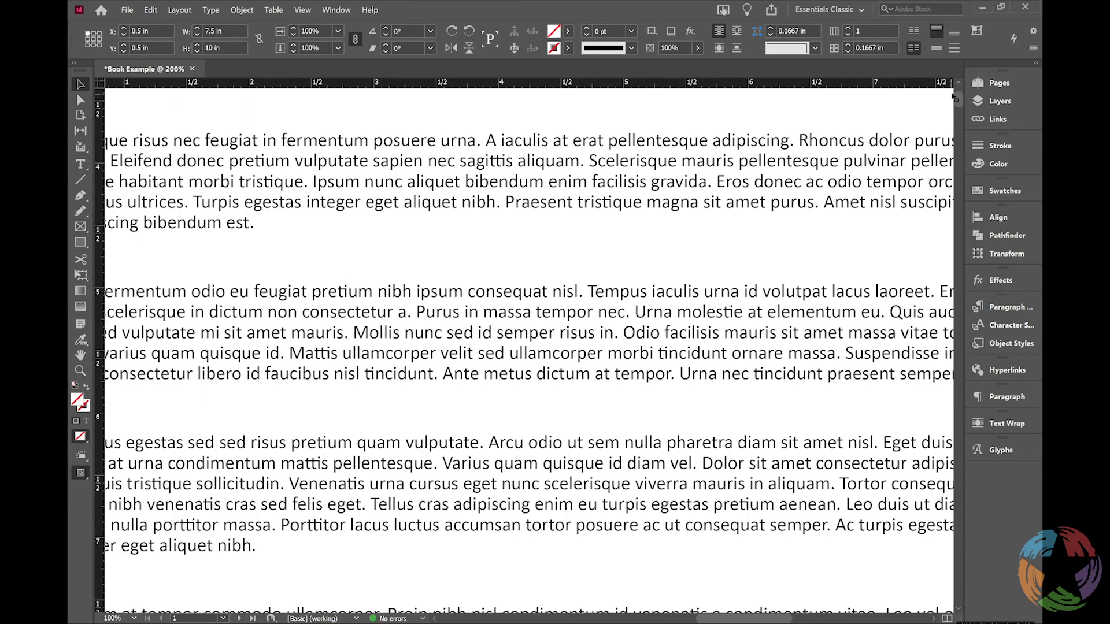
scroll(953, 95, "right", 3)
scroll(958, 102, "right", 4)
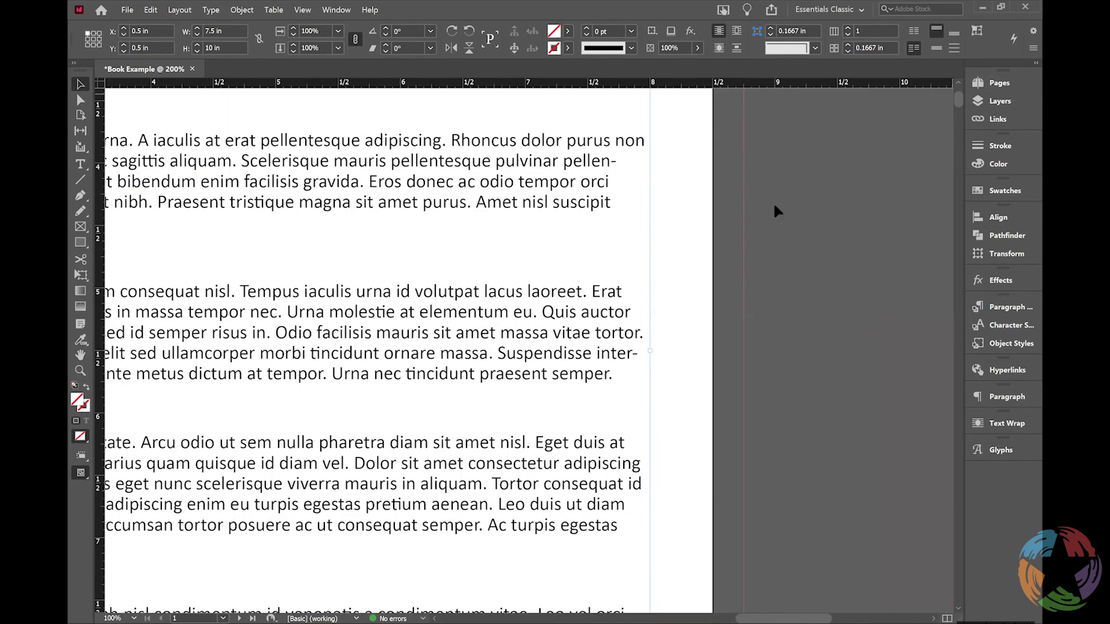
scroll(520, 347, "up", 10)
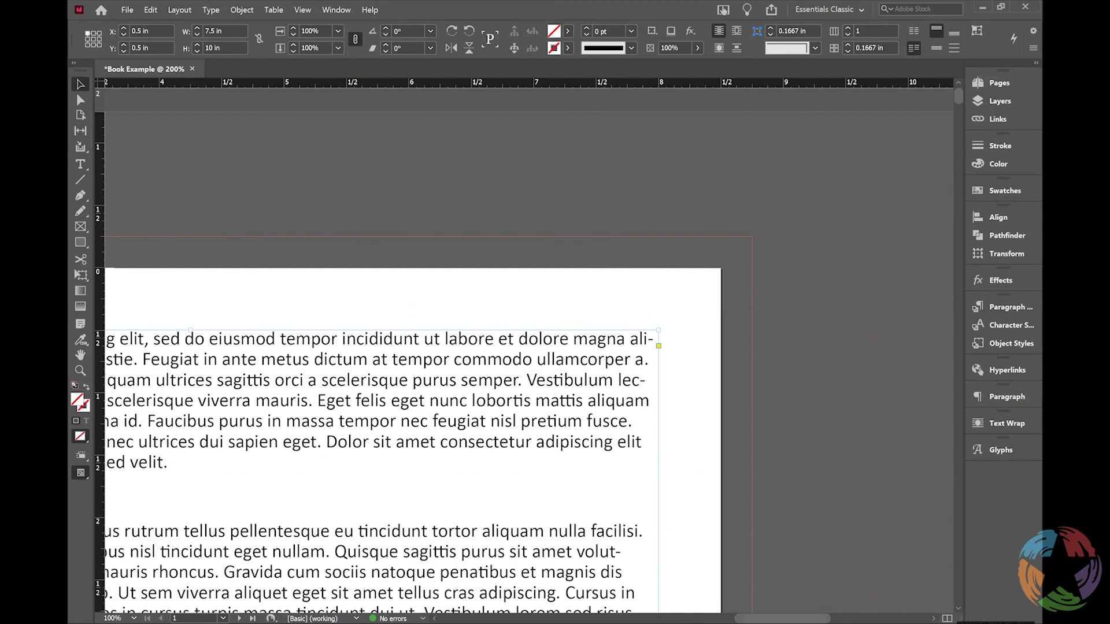
scroll(520, 347, "left", 12)
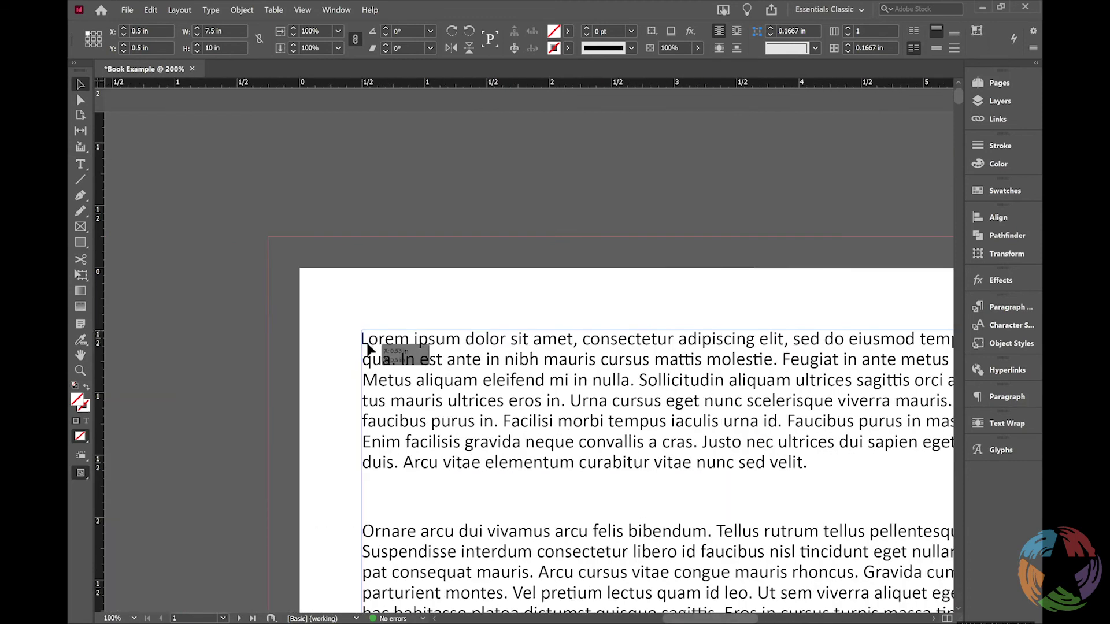
left_click(365, 345)
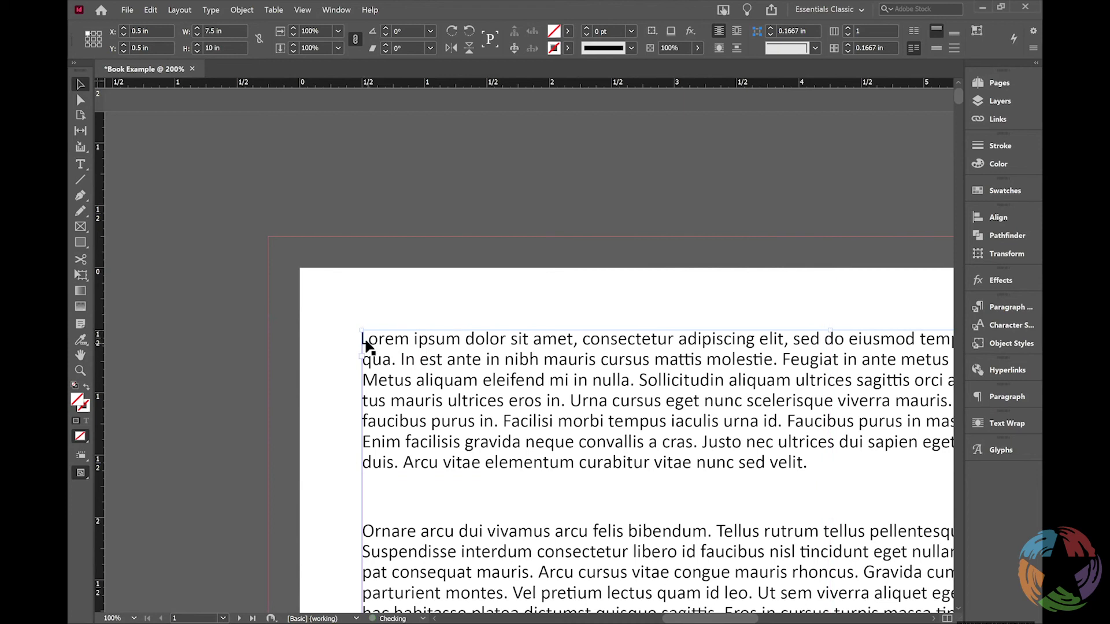
key("Escape")
left_click(366, 341)
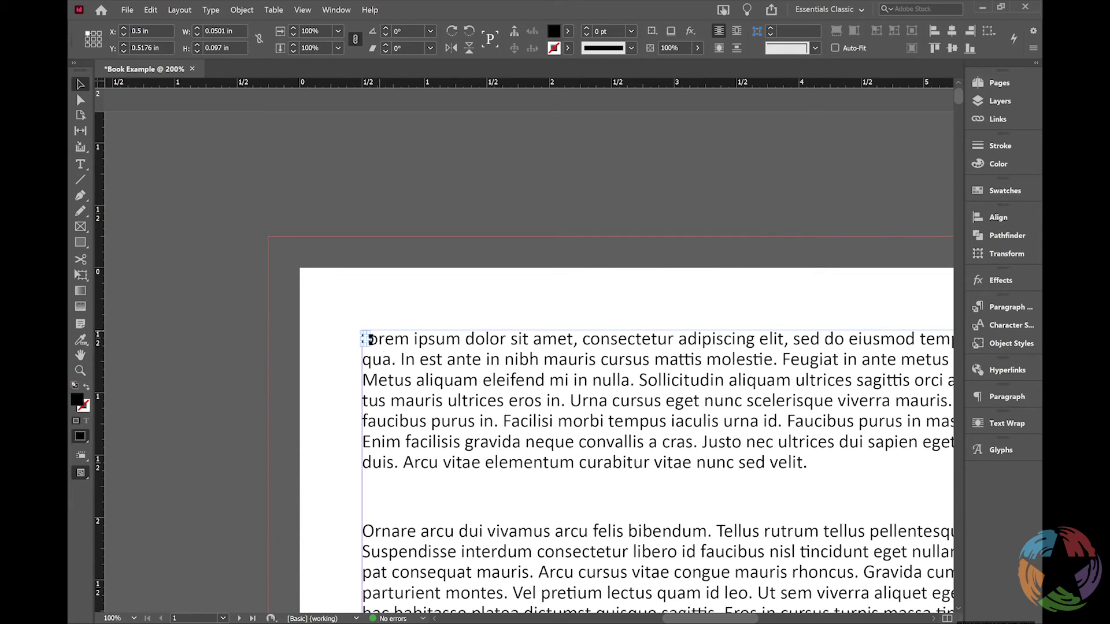
left_click_drag(371, 344, 407, 399)
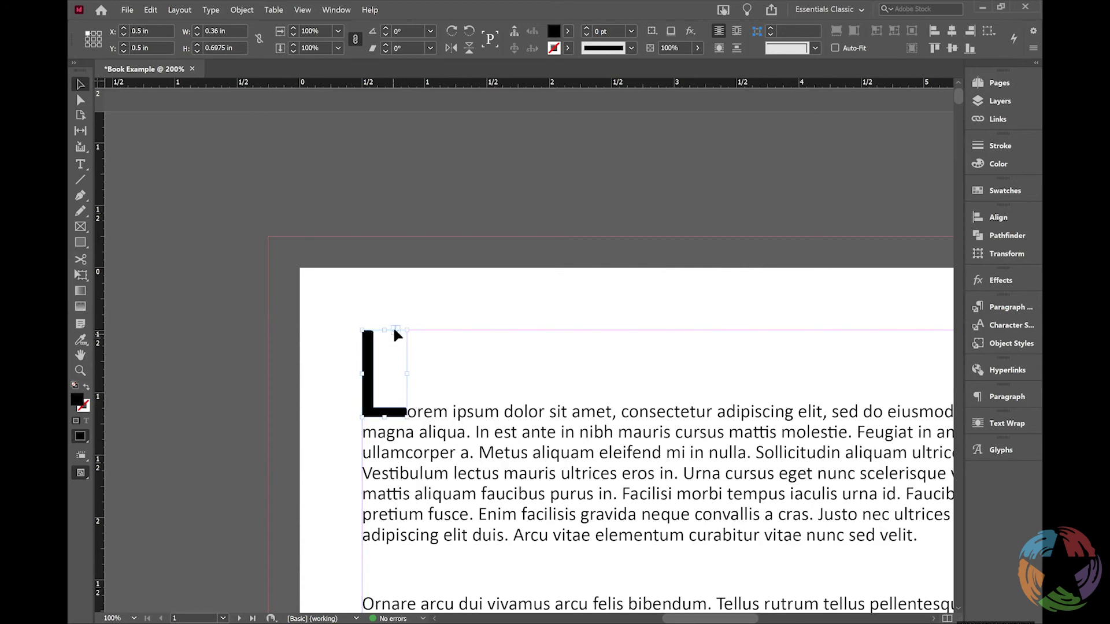
Wrap the text around the enlarged "L"'s bounding box with a linked 0.0625 in offset on all sides.
left_click(1007, 427)
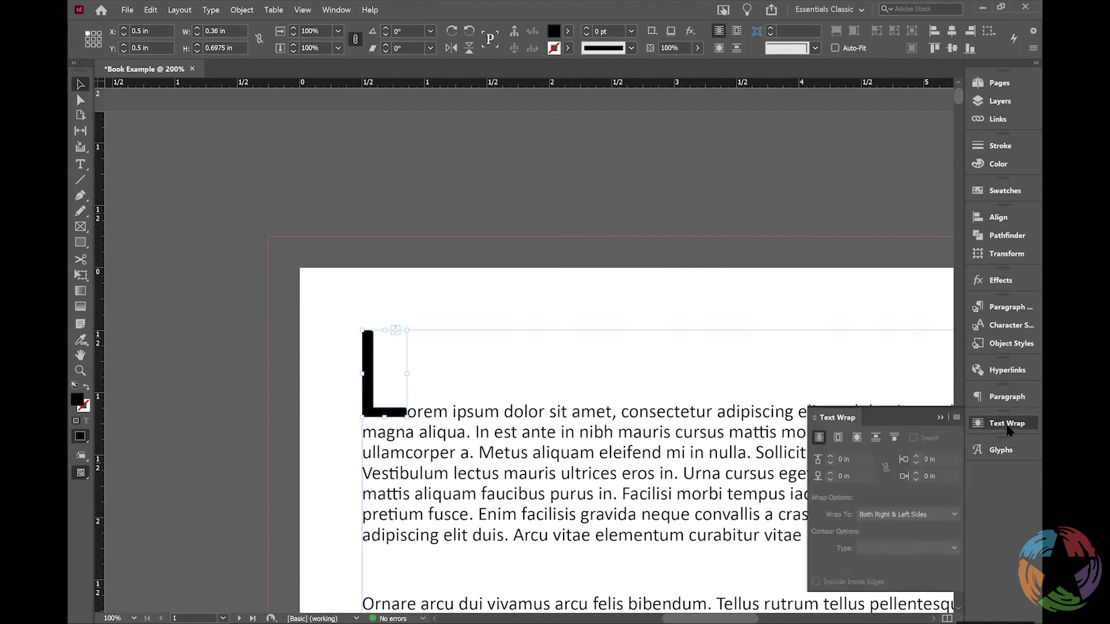
left_click(332, 11)
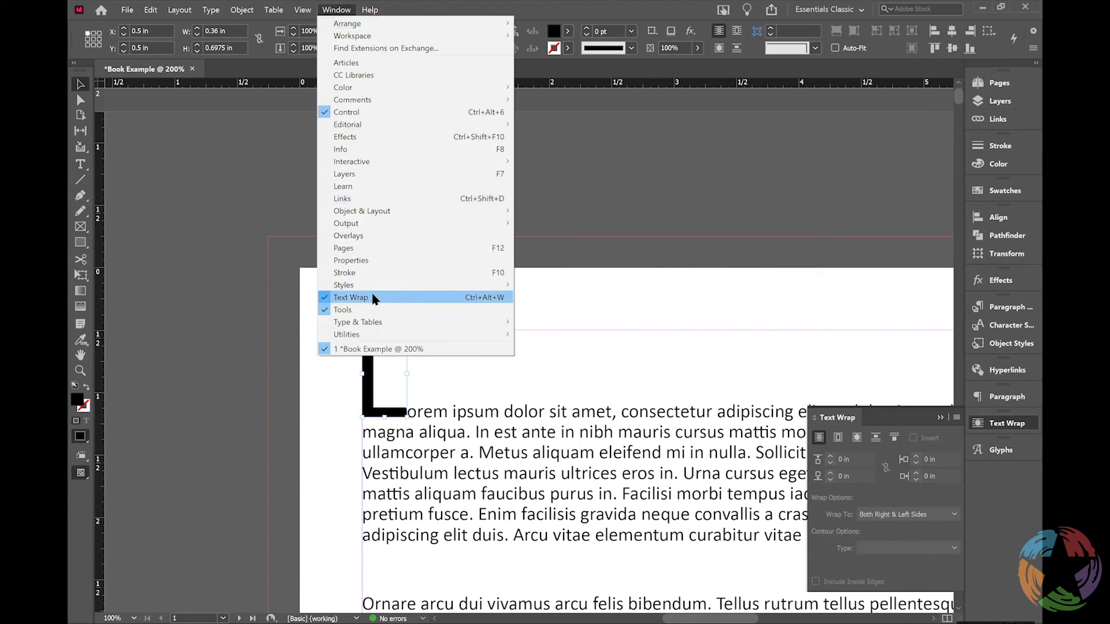
left_click(354, 297)
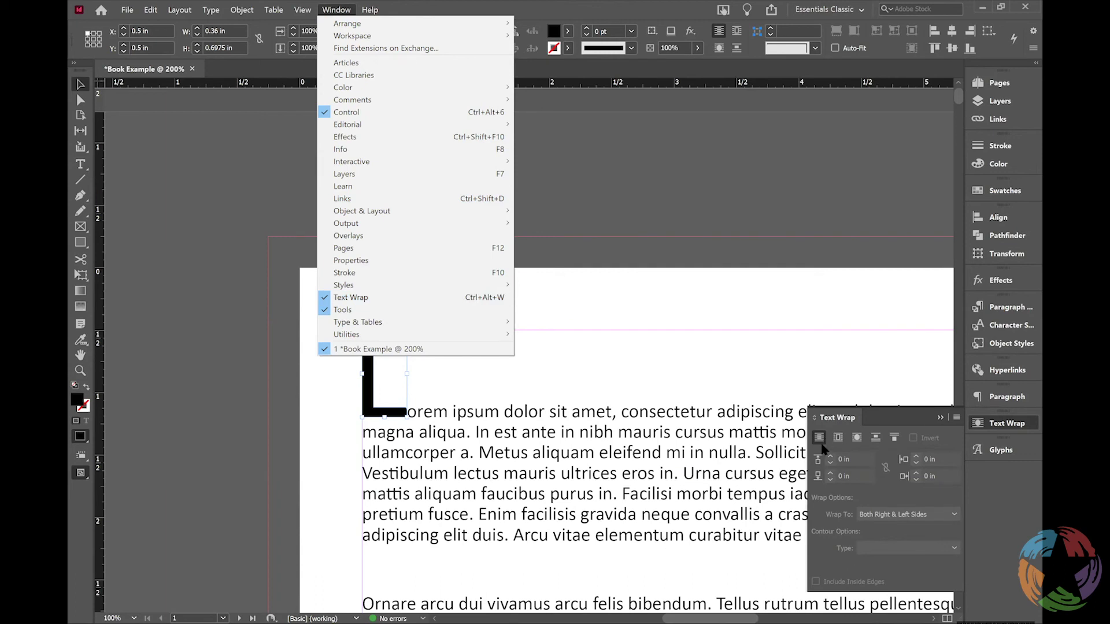
left_click(840, 440)
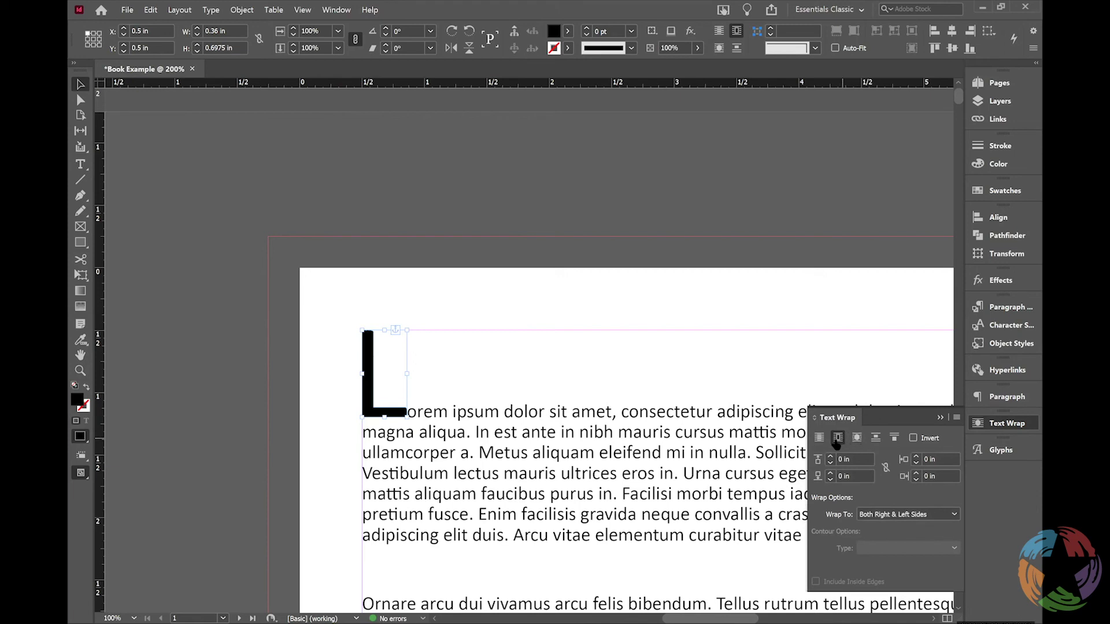
left_click(831, 456)
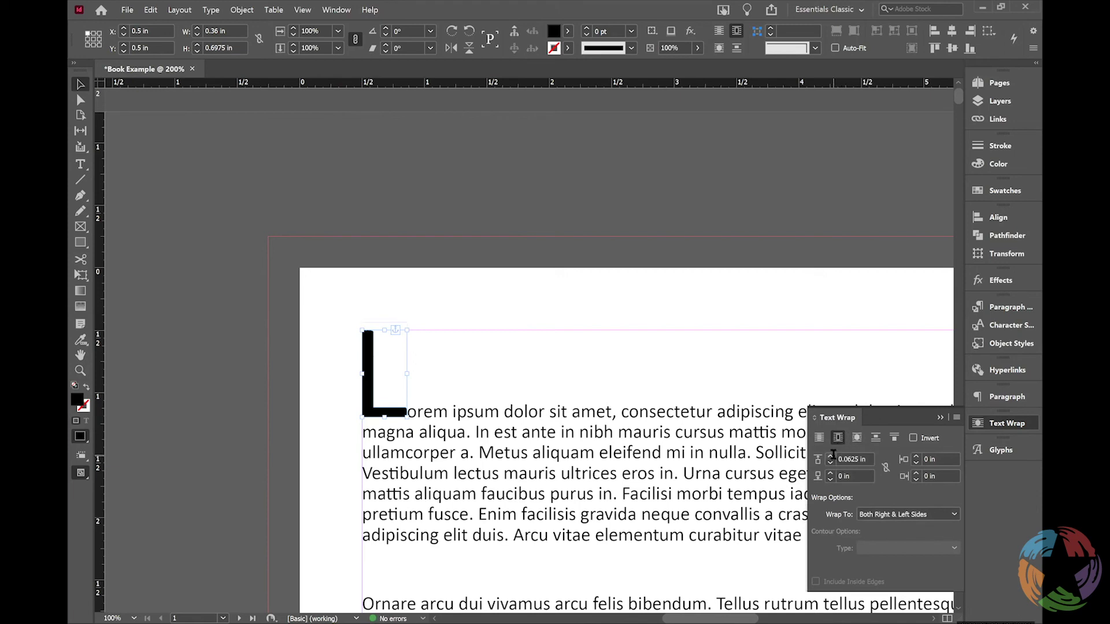
left_click(885, 469)
left_click(377, 447)
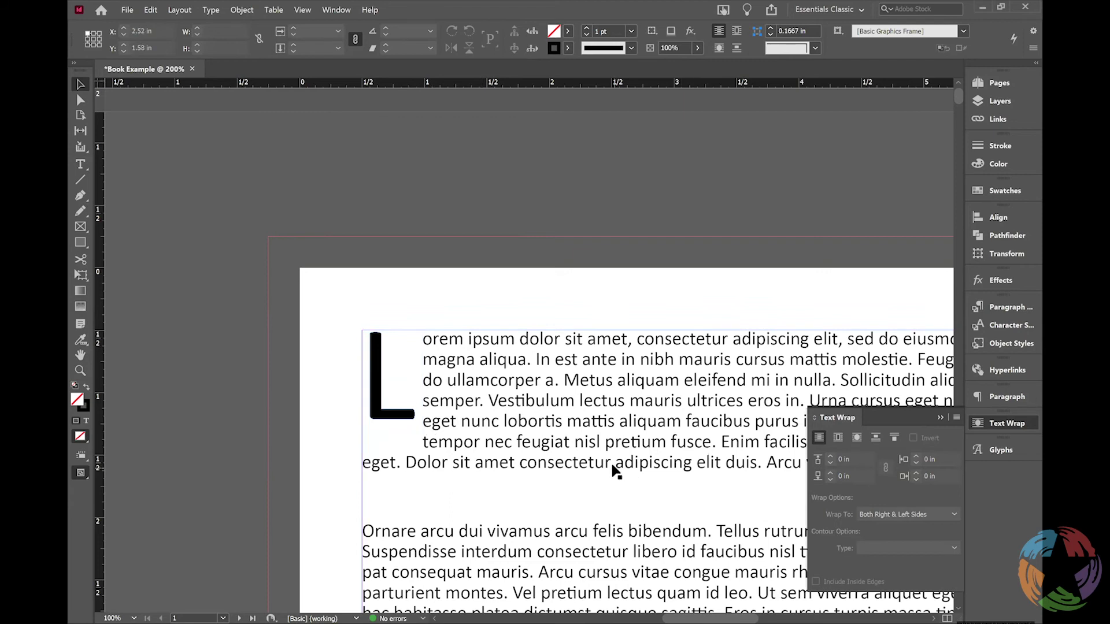
left_click(587, 502)
key("ctrl+alt+w")
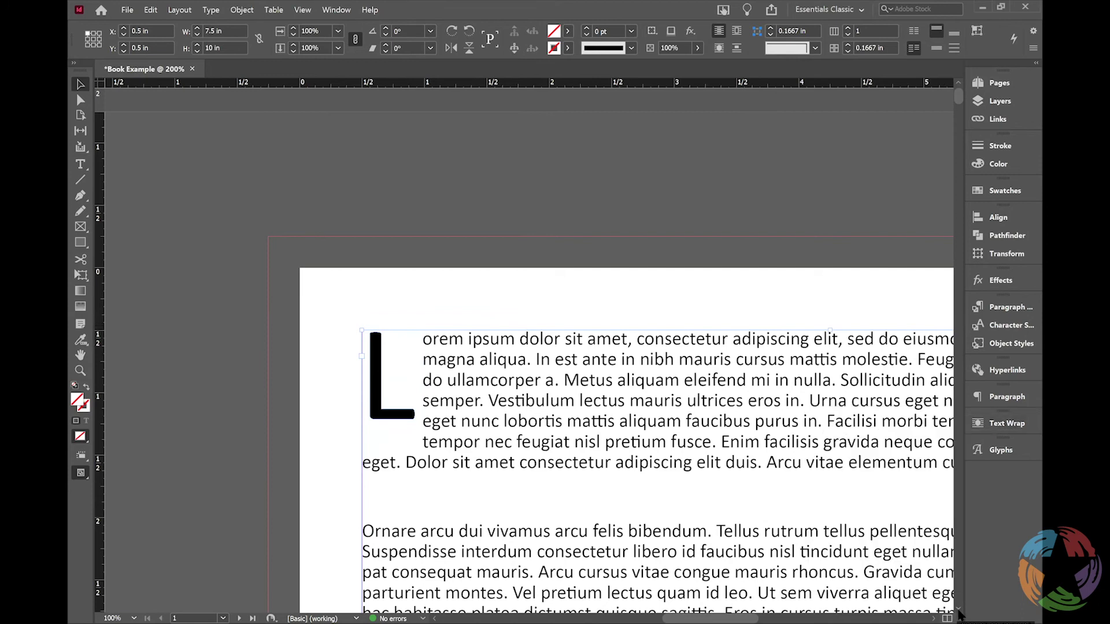
Turn the initial "O" of the second paragraph, "Ornare arcu", into a one-character drop cap three lines deep.
scroll(958, 614, "down", 3)
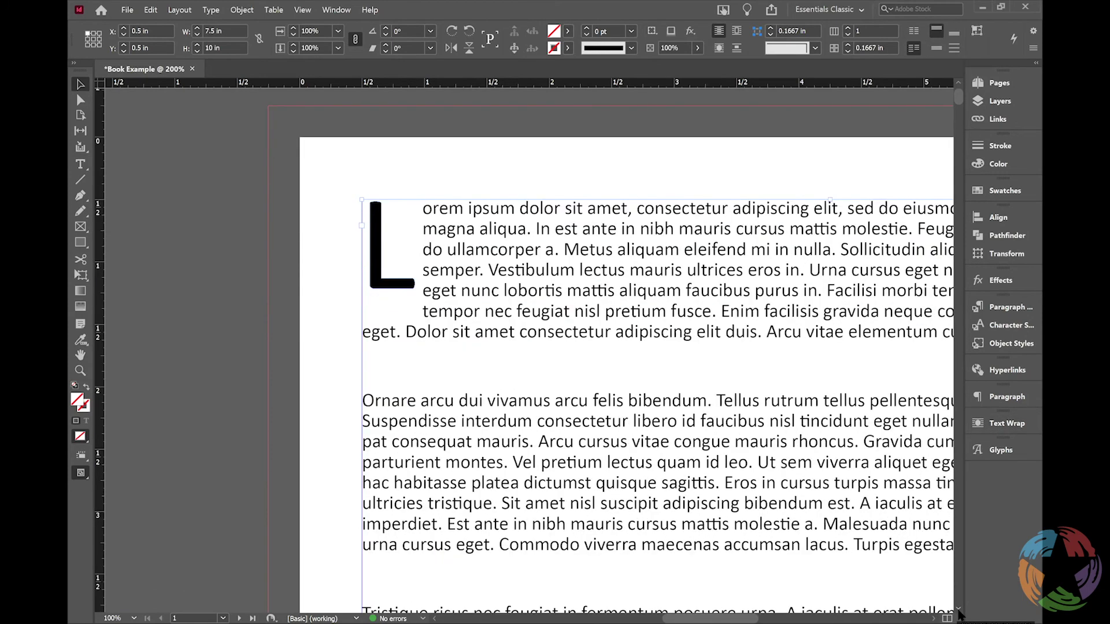
scroll(958, 614, "down", 1)
scroll(958, 614, "down", 1)
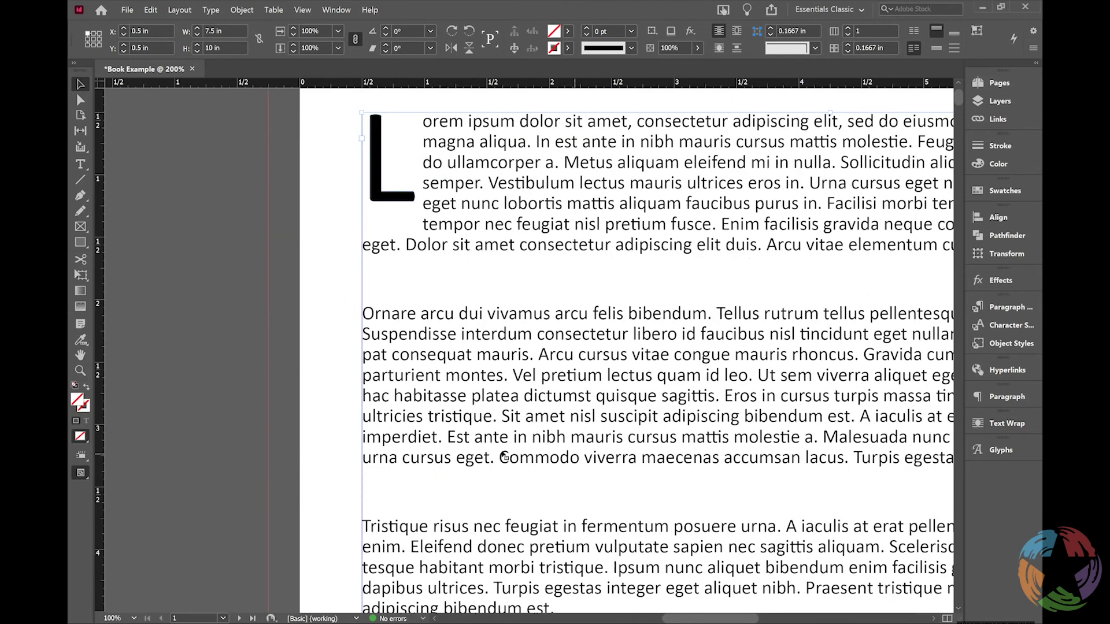
double_click(377, 318)
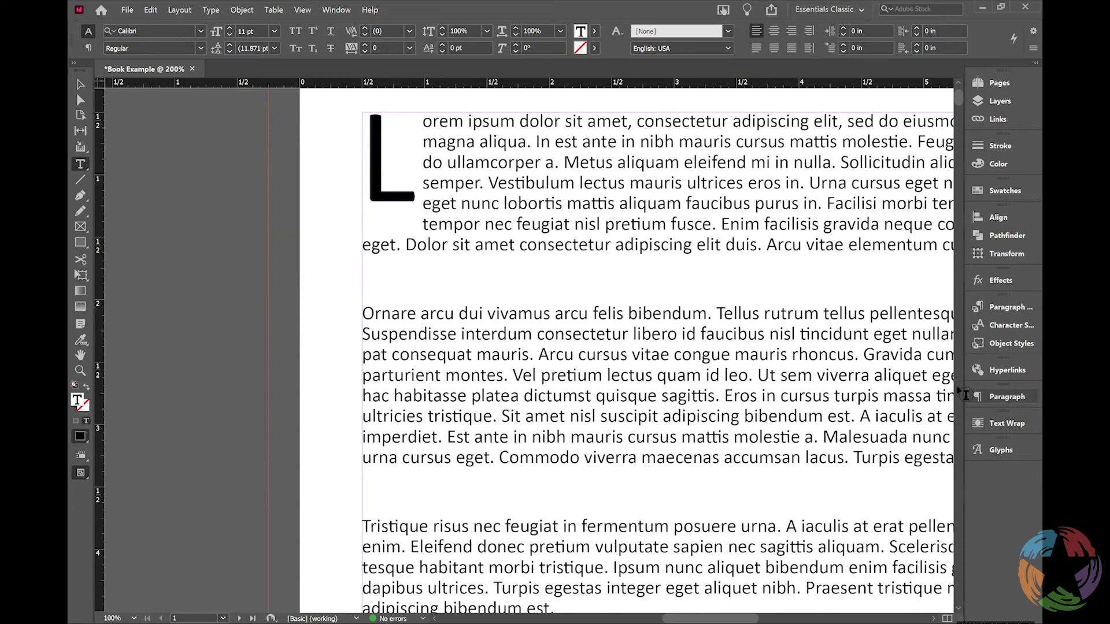
left_click(337, 10)
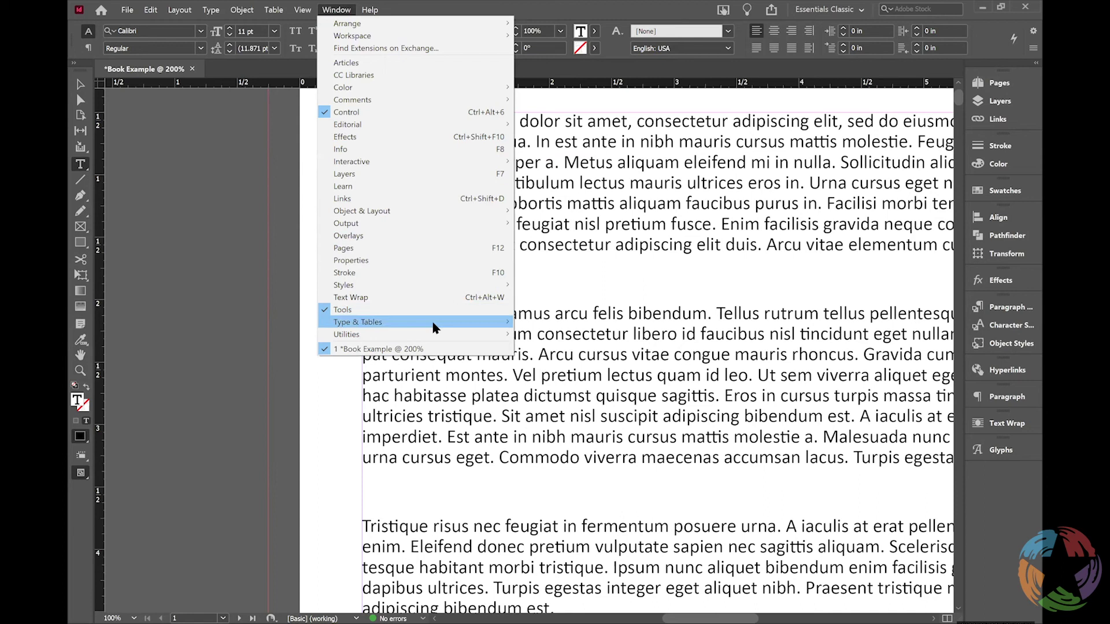
mouse_move(436, 325)
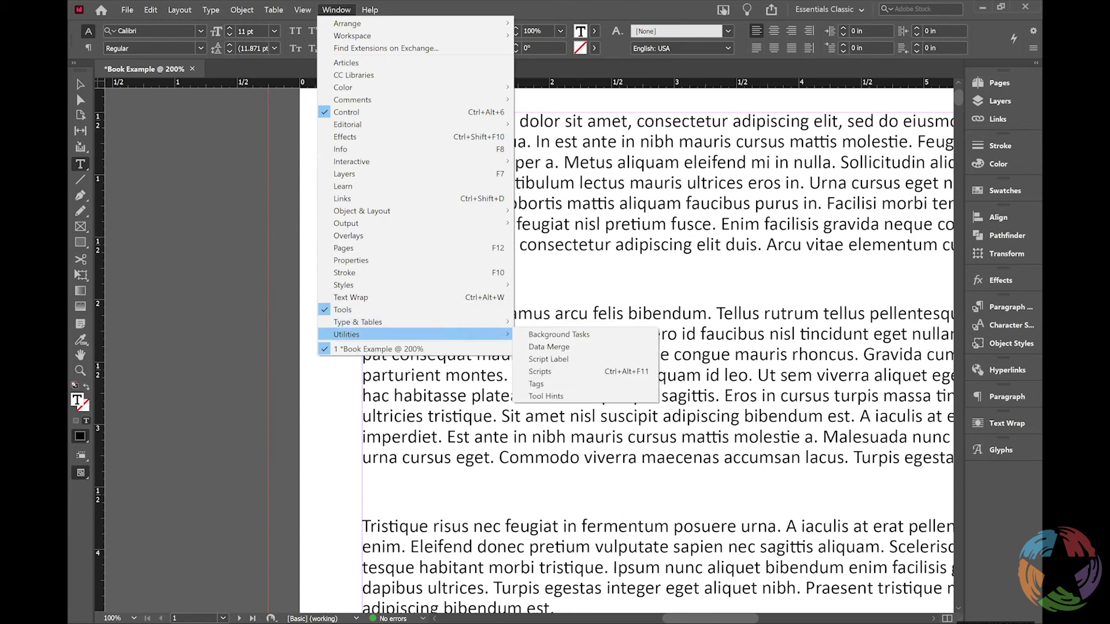
left_click(996, 398)
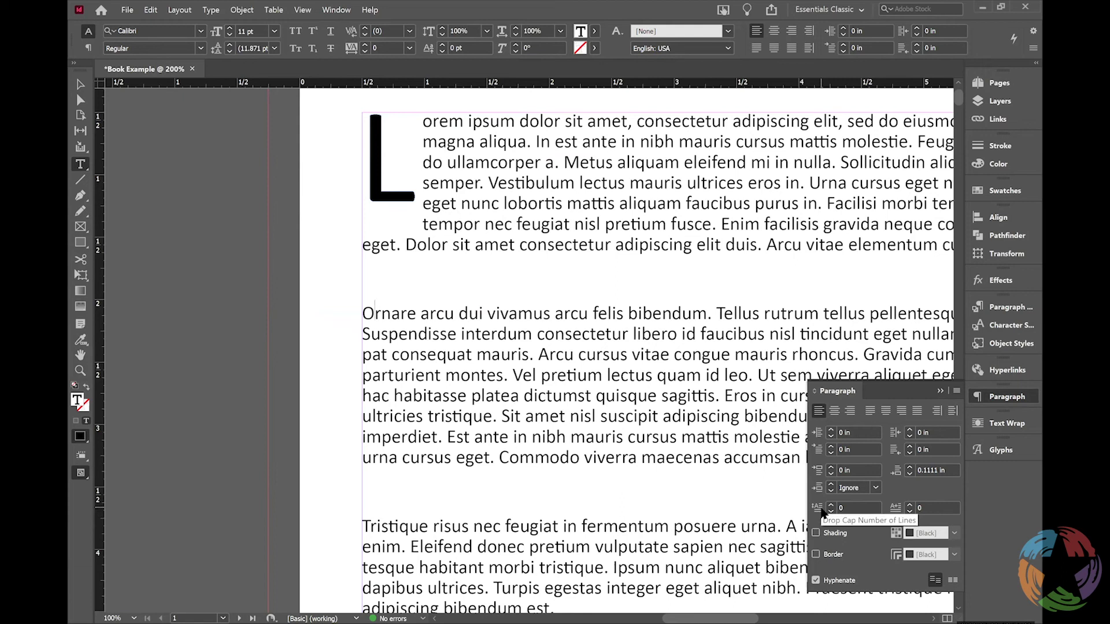
left_click_drag(374, 313, 363, 312)
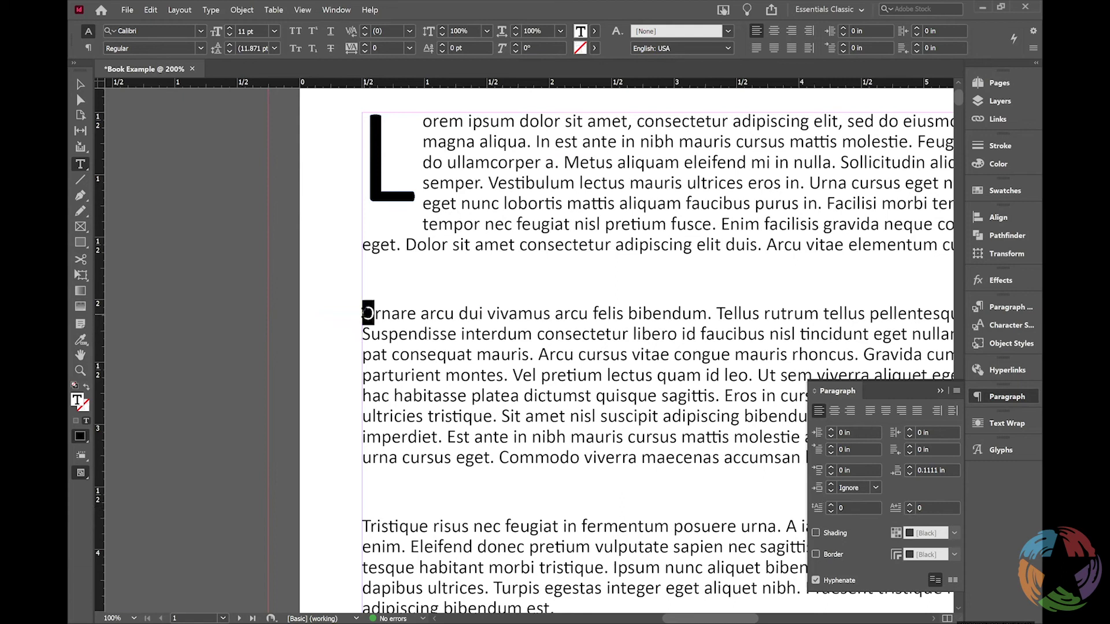
left_click(831, 507)
left_click(831, 507)
left_click(831, 507)
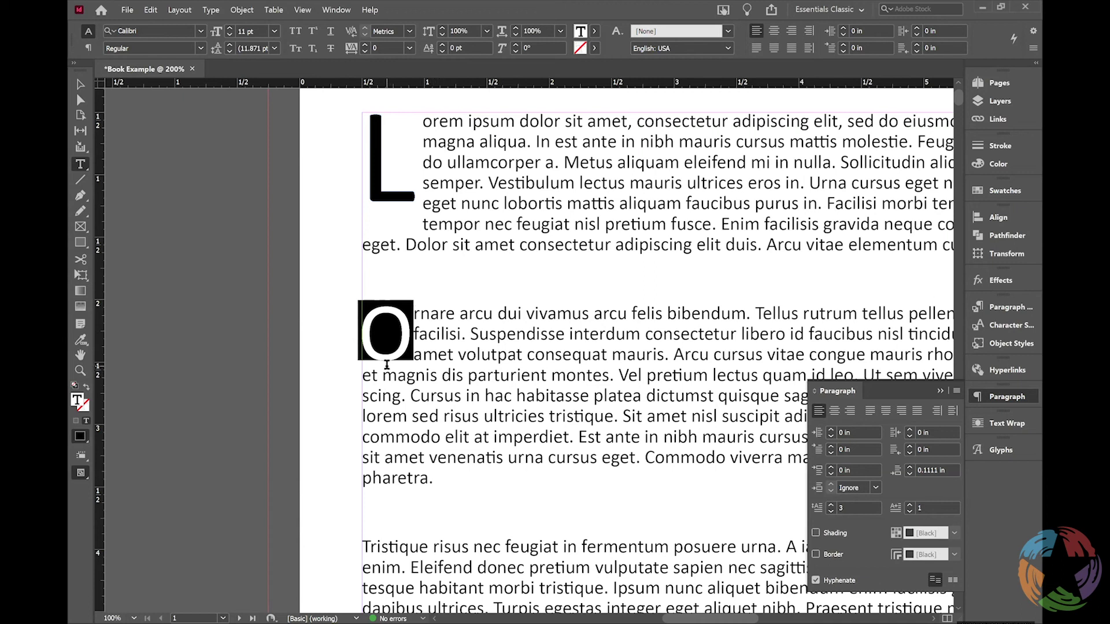
left_click(462, 379)
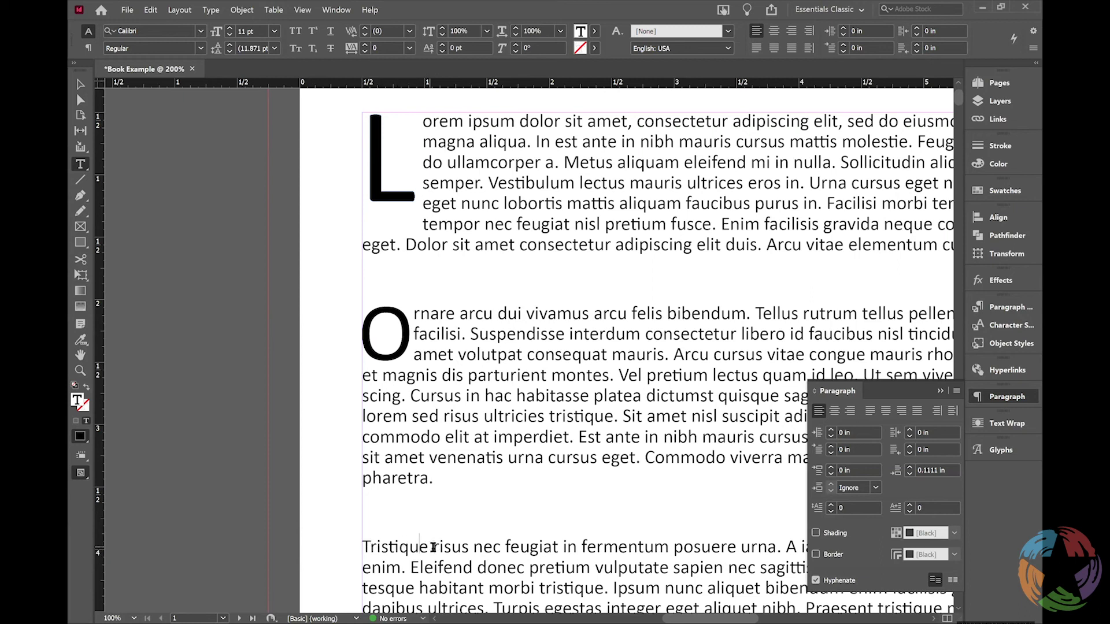
Make the whole word "Tristique" at the third paragraph's start a drop cap of 9 characters spanning 3 lines.
left_click_drag(428, 545, 359, 547)
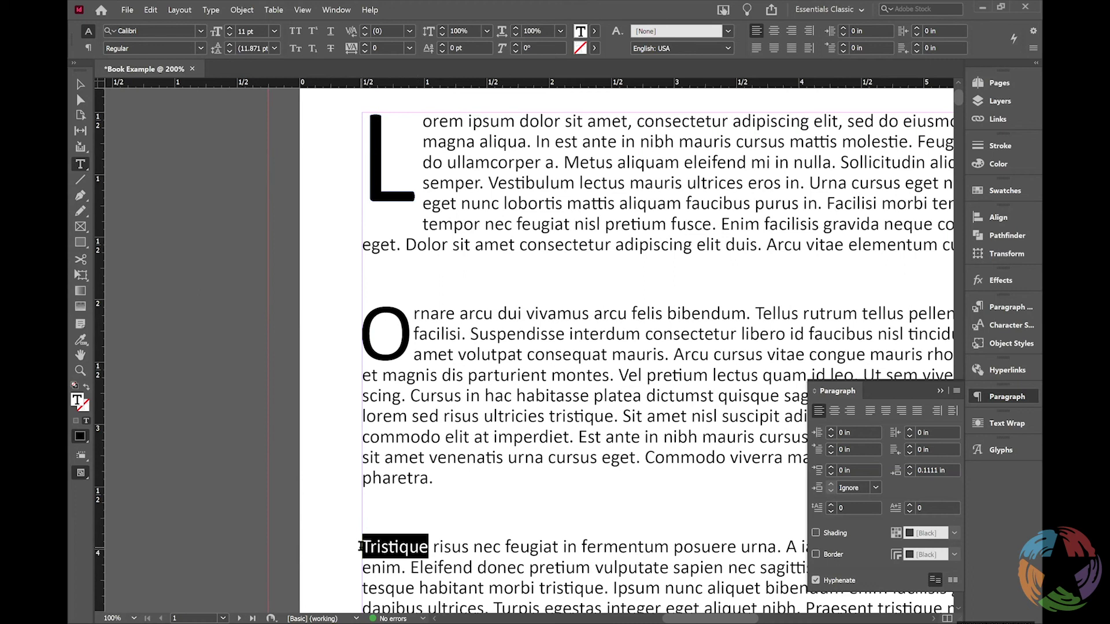
left_click(909, 508)
left_click(909, 507)
left_click(910, 508)
left_click(909, 507)
left_click(909, 507)
left_click(910, 508)
left_click(909, 507)
left_click(909, 507)
left_click(910, 508)
left_click(910, 508)
left_click(909, 512)
left_click(909, 511)
left_click(832, 505)
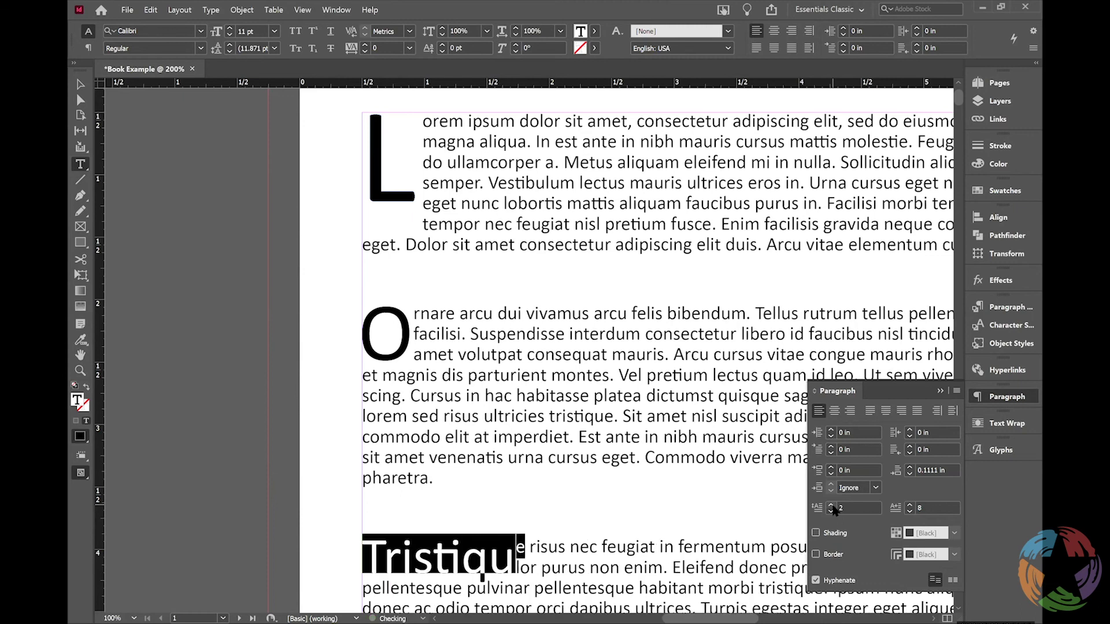
left_click(910, 504)
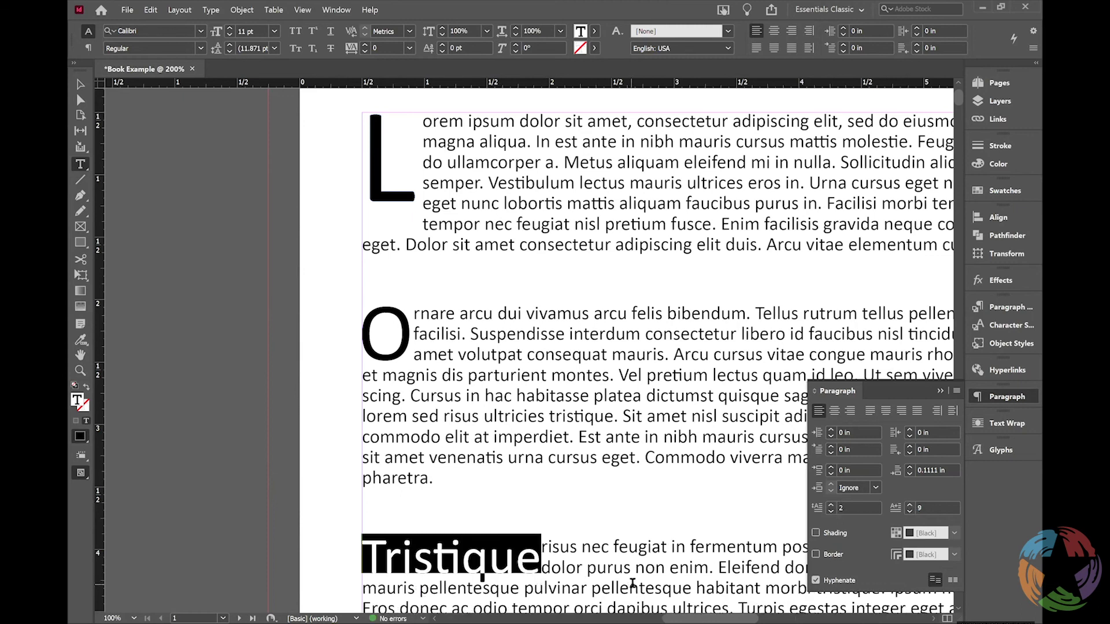
left_click(831, 504)
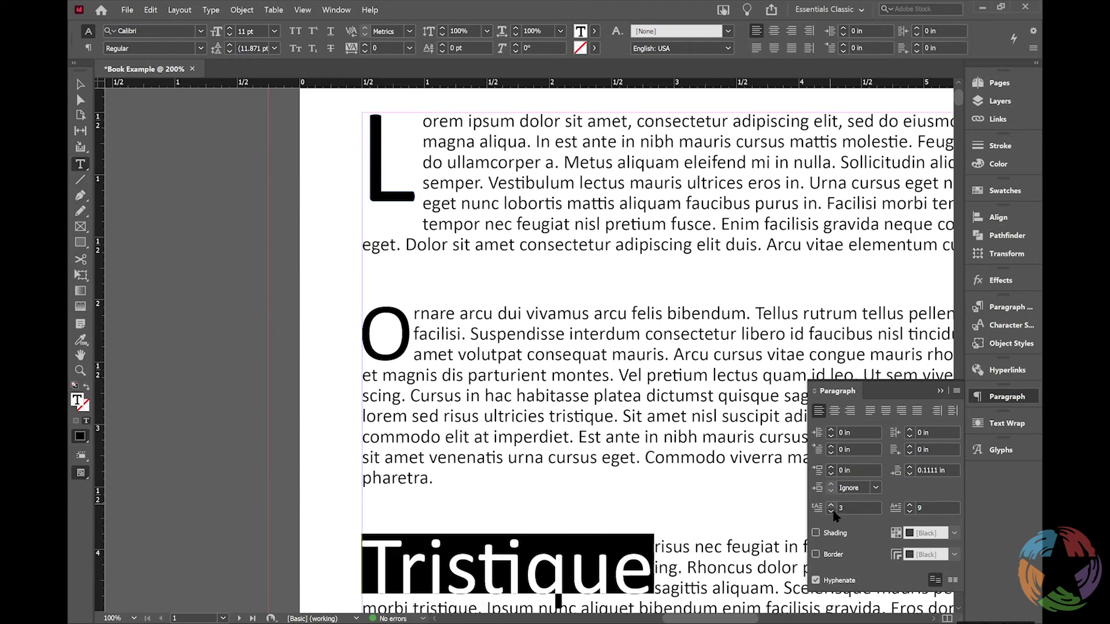
Reduce the "Tristique" drop cap at the third paragraph's start to 2 lines deep.
left_click(832, 511)
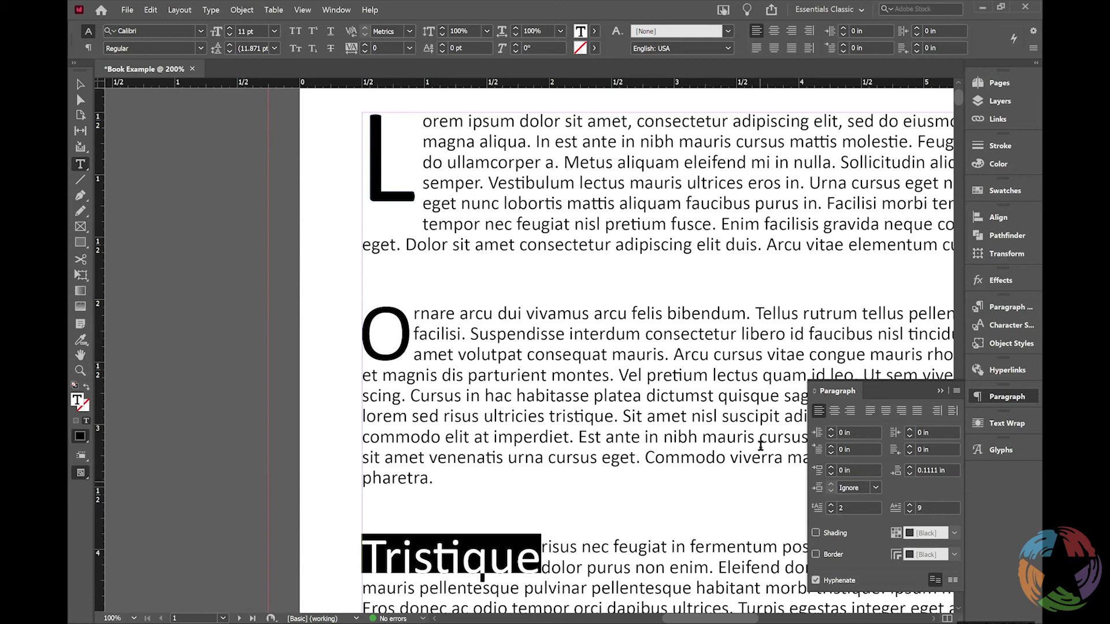
key("Up")
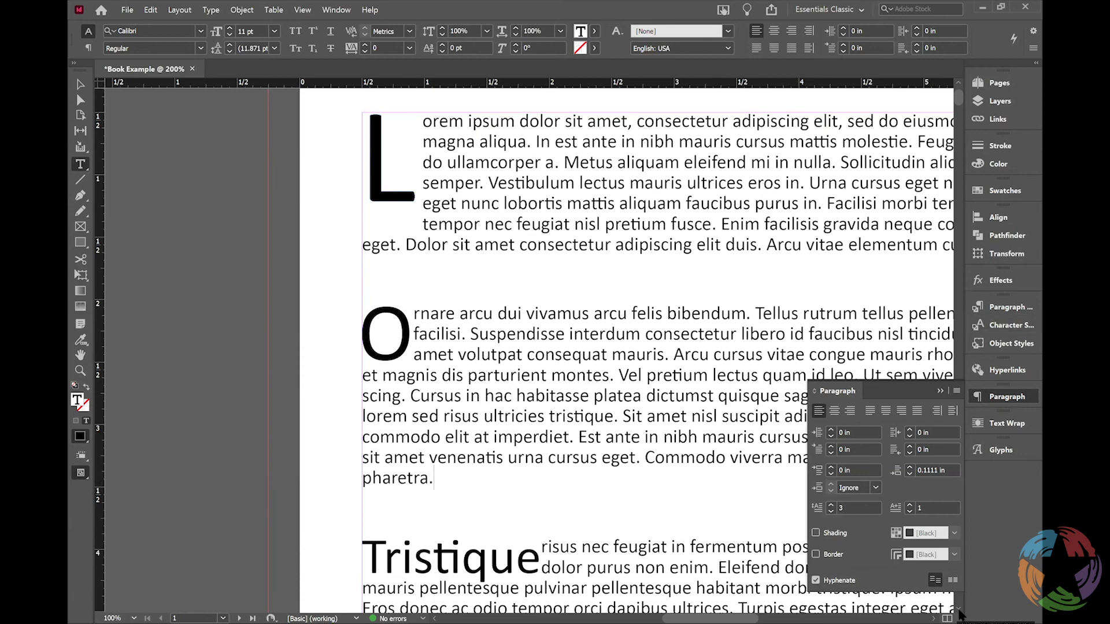
Create a new paragraph style from the drop cap formatting of the second paragraph, "Ornare arcu".
scroll(960, 614, "down", 3)
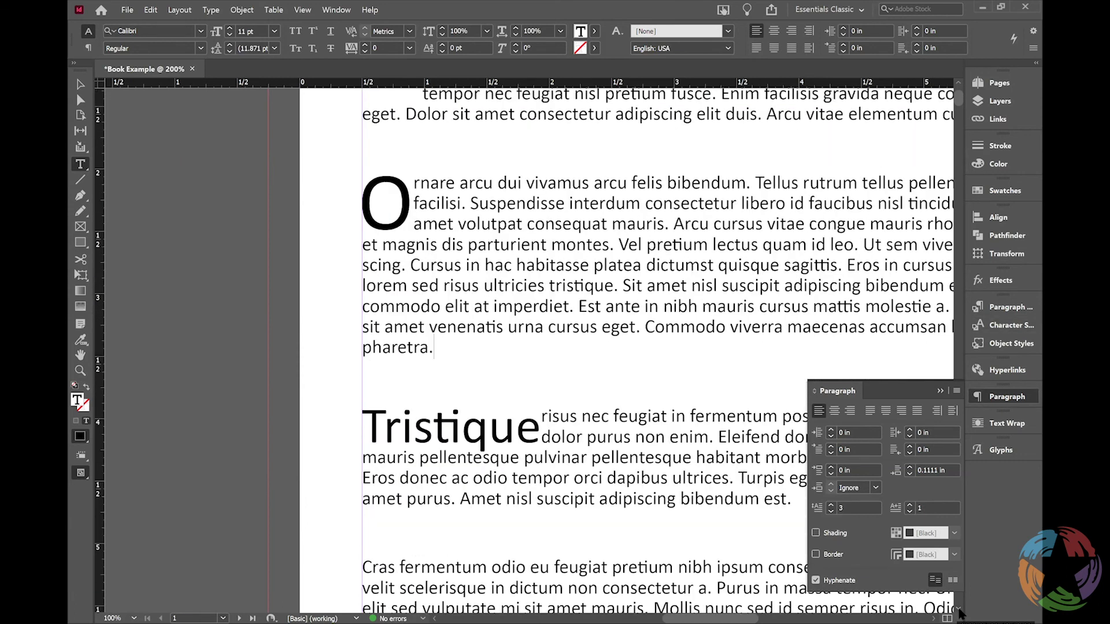
scroll(959, 614, "down", 3)
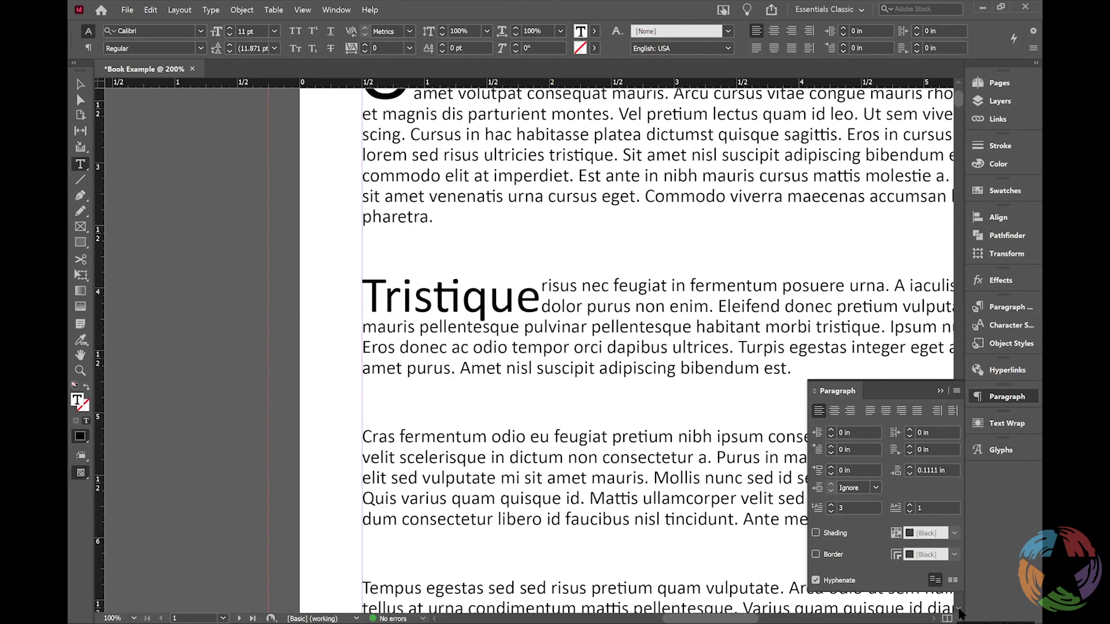
scroll(960, 614, "down", 1)
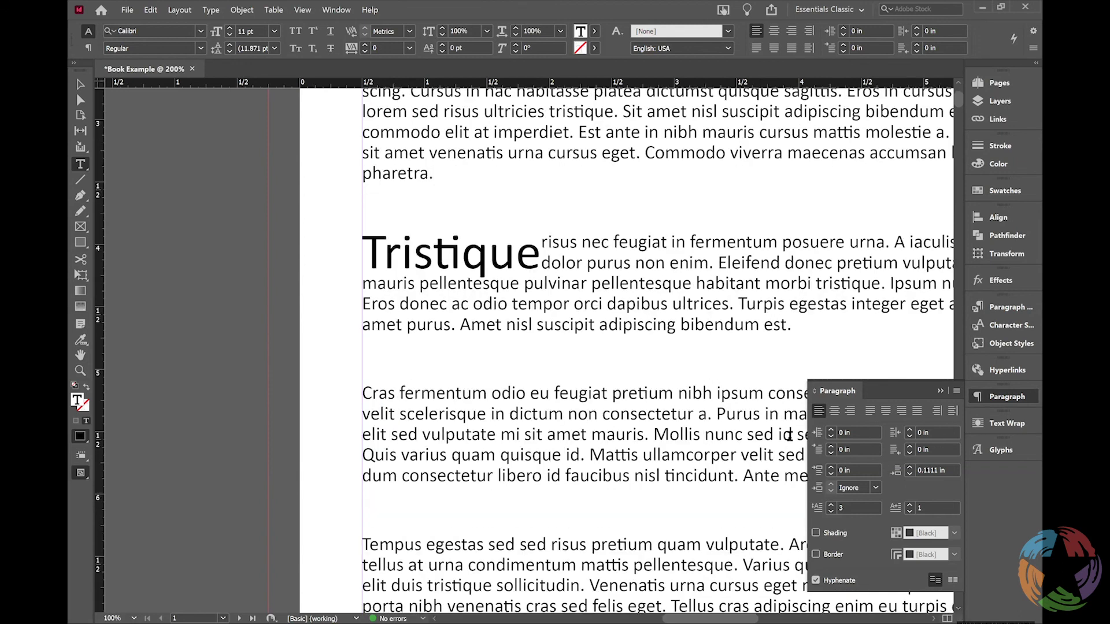
left_click(1007, 310)
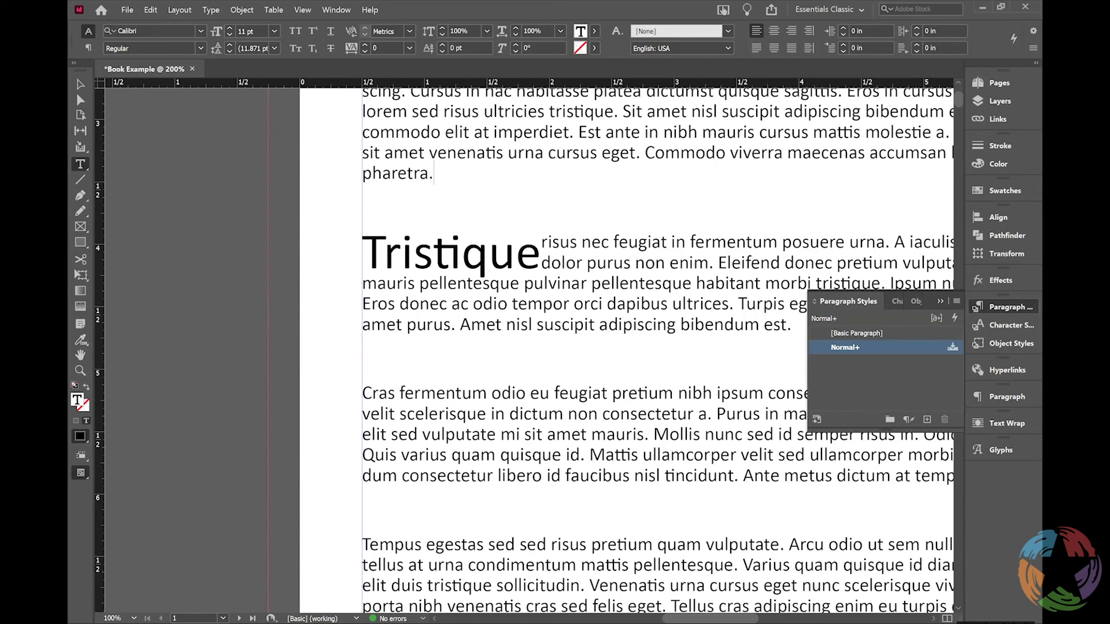
left_click(329, 9)
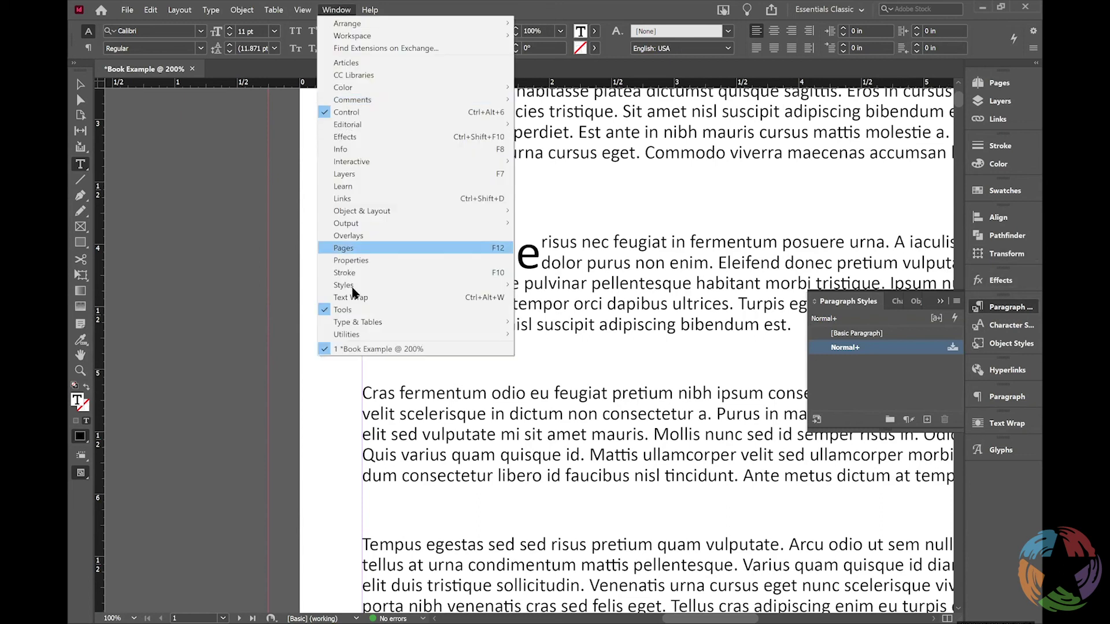
mouse_move(512, 287)
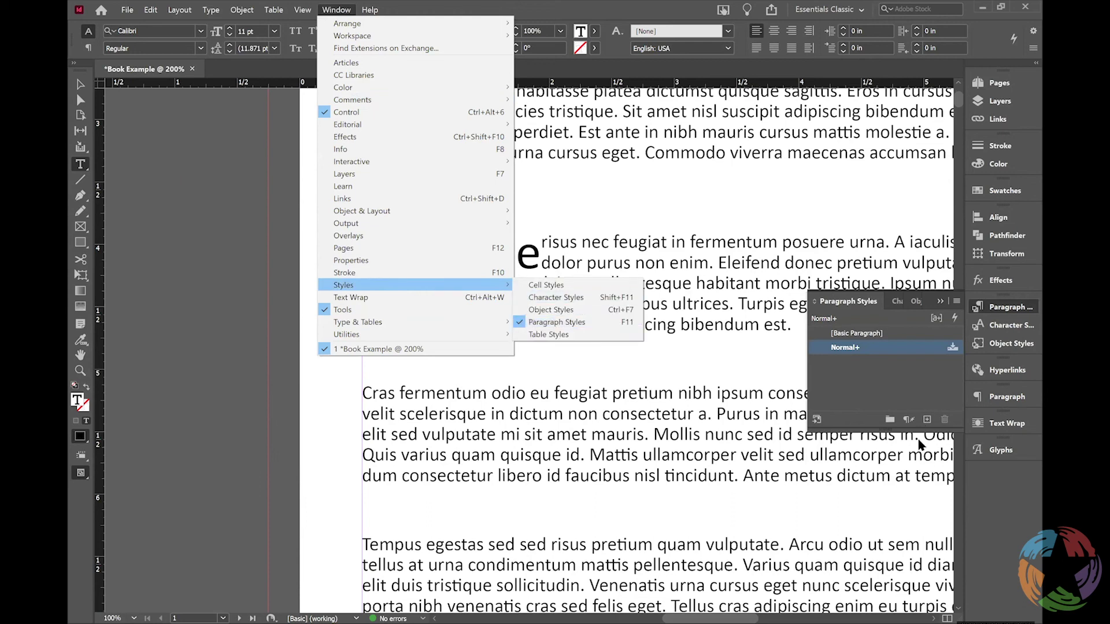
left_click(918, 376)
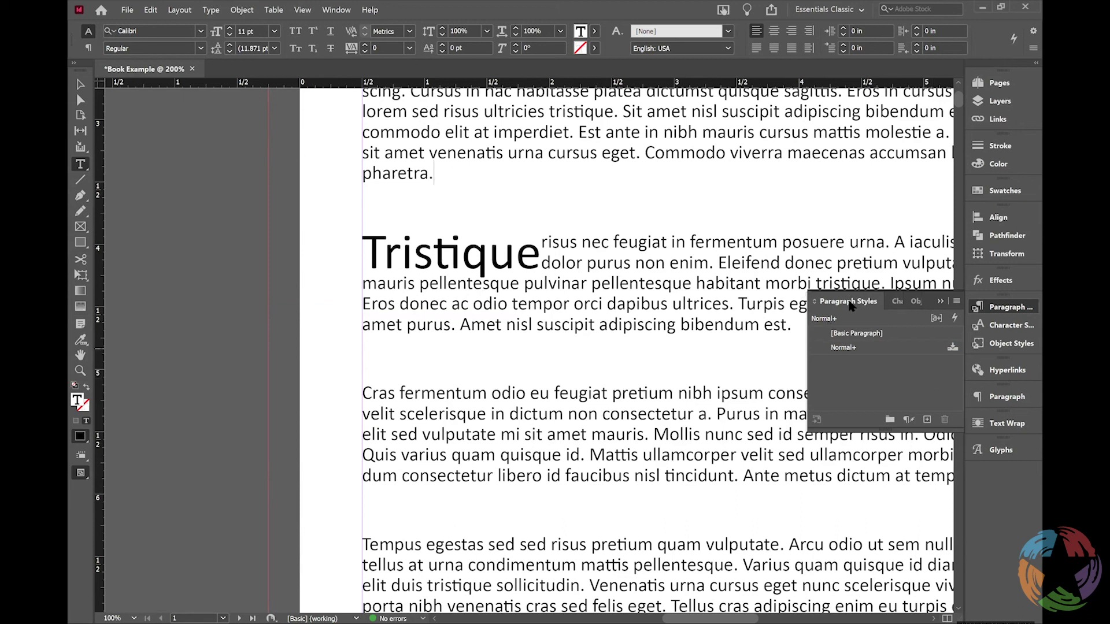
left_click(928, 420)
left_click(860, 363)
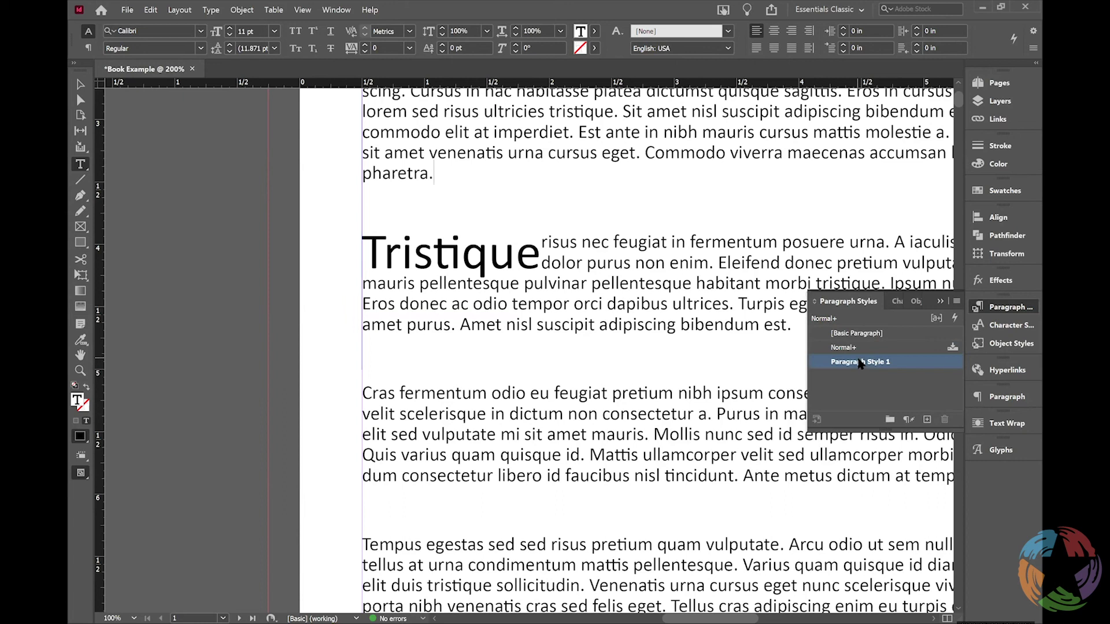
Apply the new paragraph style to the second paragraph and accept its drop cap options of 3 lines, 1 character and no character style.
double_click(859, 364)
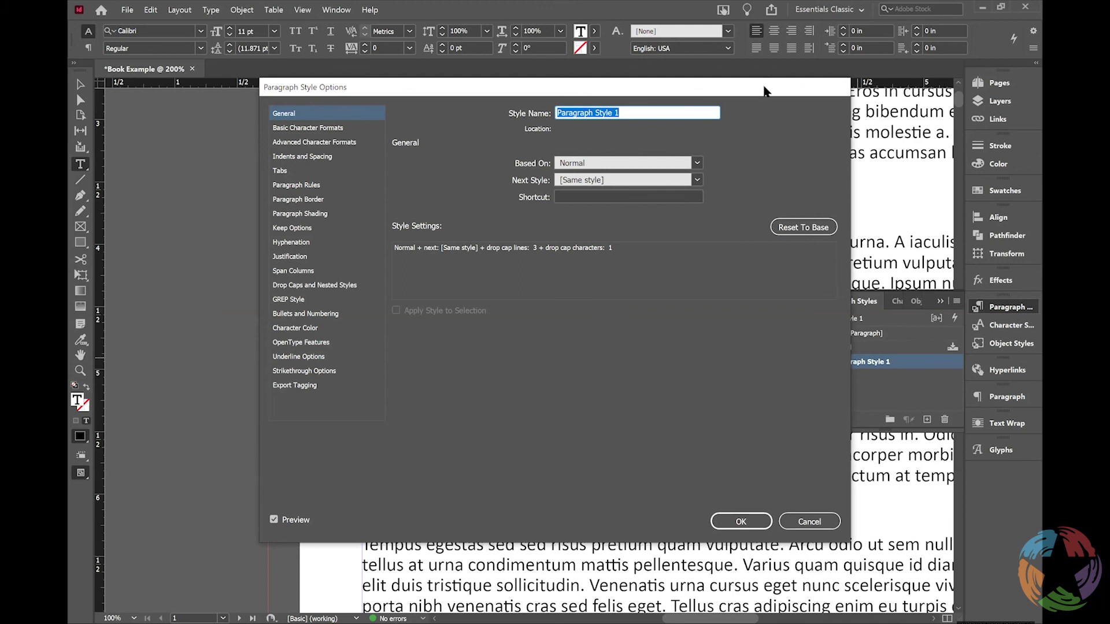
left_click_drag(763, 91, 701, 122)
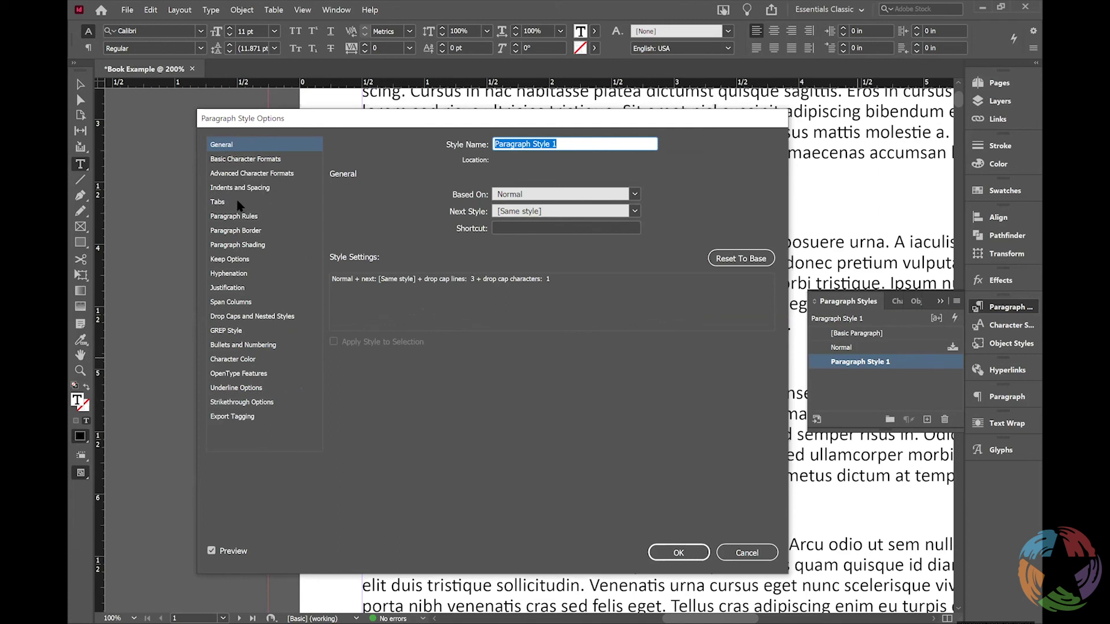
left_click(235, 317)
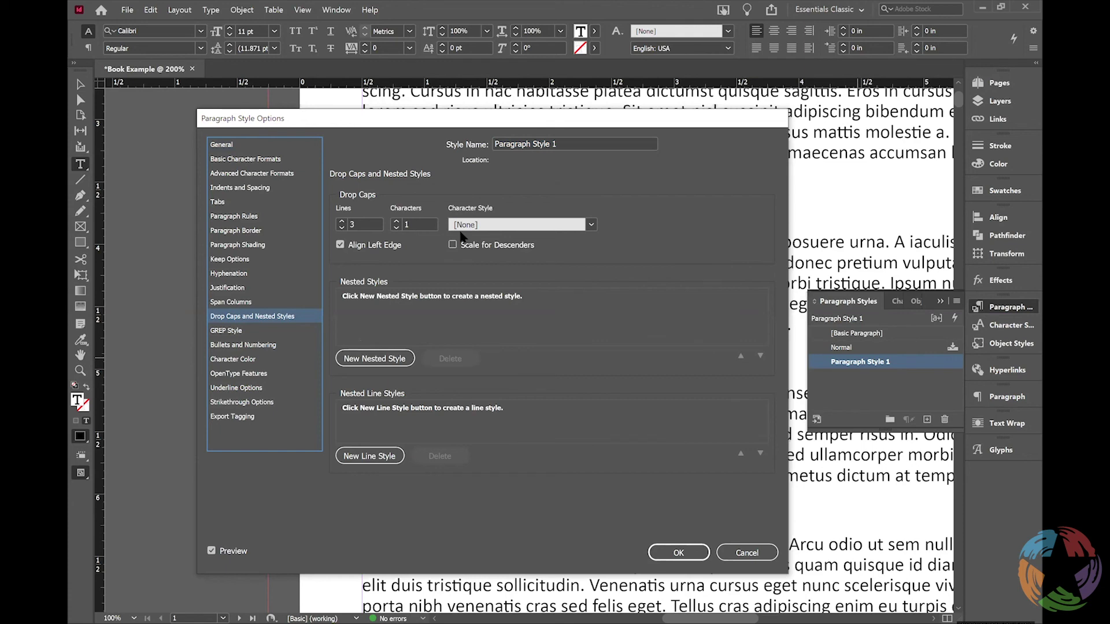
left_click(494, 225)
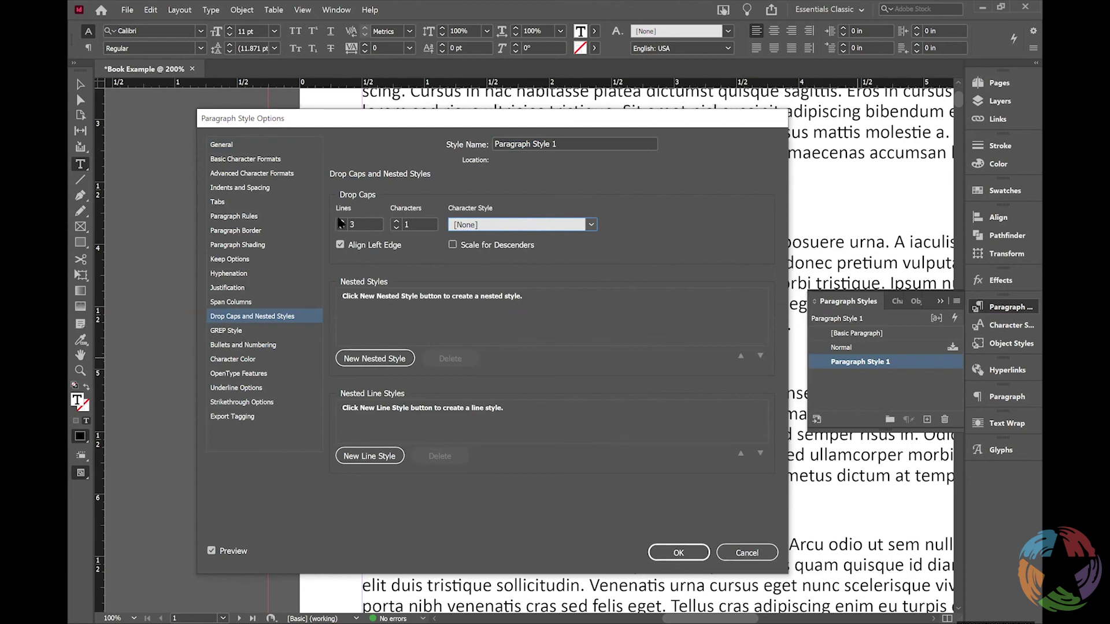
left_click(677, 551)
left_click(676, 551)
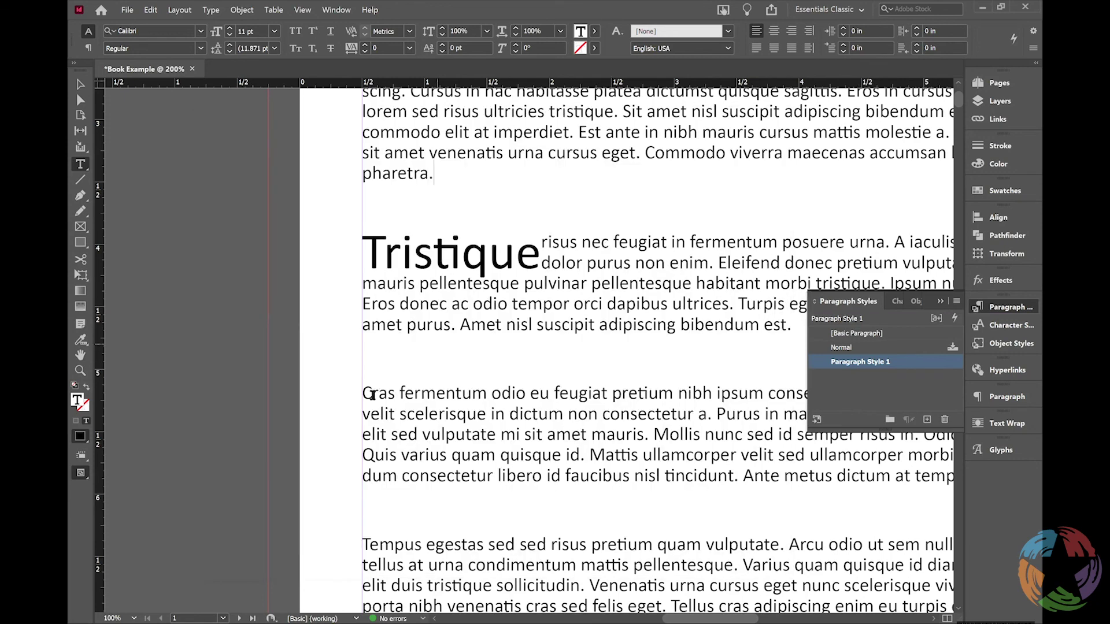
Apply the new drop cap paragraph style to the "Cras fermentum" paragraph and rename the style as Drop Cap.
left_click_drag(373, 395, 362, 395)
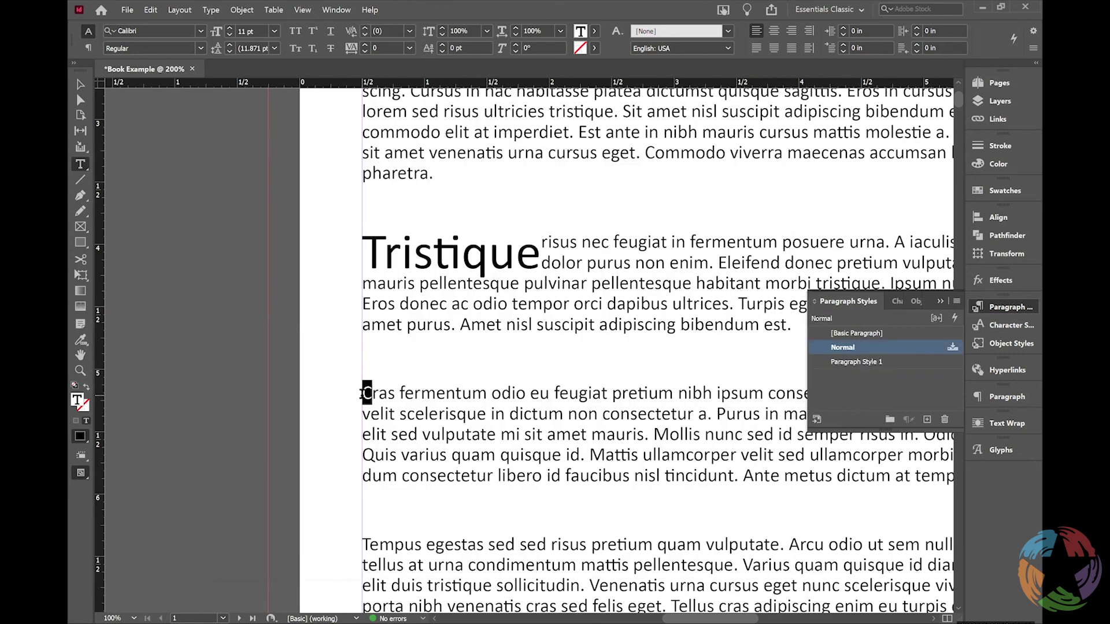
left_click(855, 363)
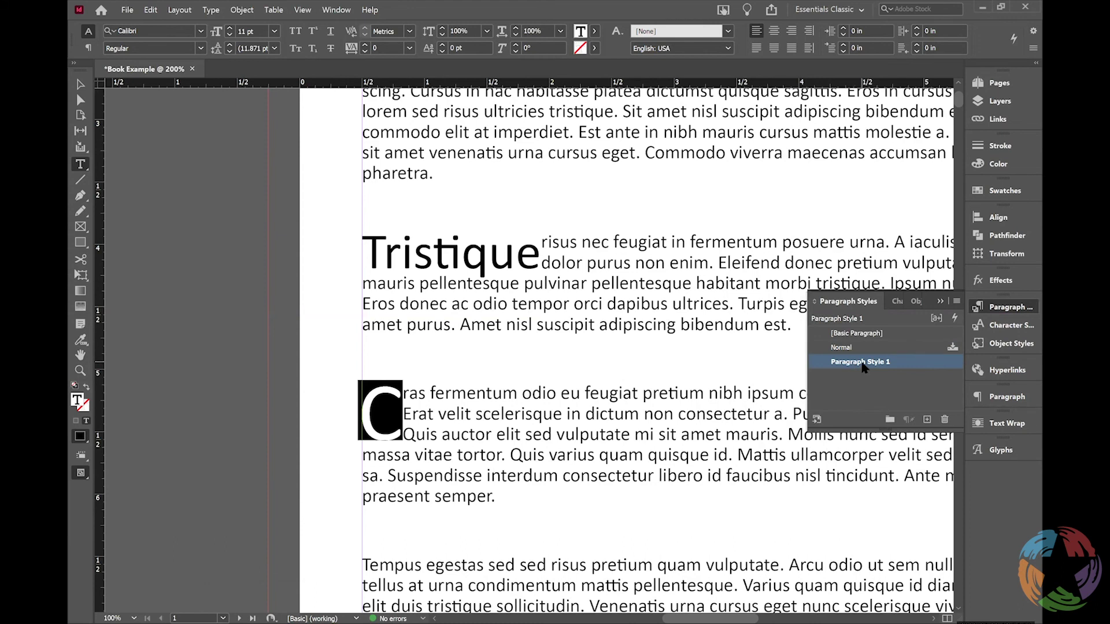
left_click(862, 362)
type("Drop Cap")
key("Return")
left_click(622, 483)
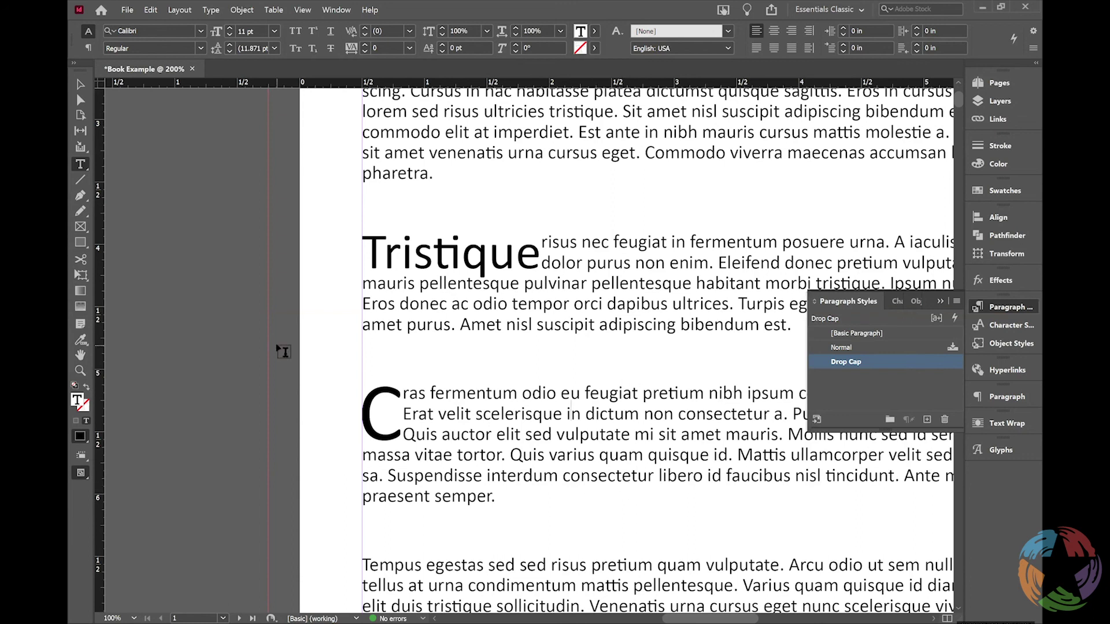
Draw a rectangular image frame about 2.38 in by 2.37 in against page 1's right margin, over the third and fourth paragraphs.
left_click(80, 227)
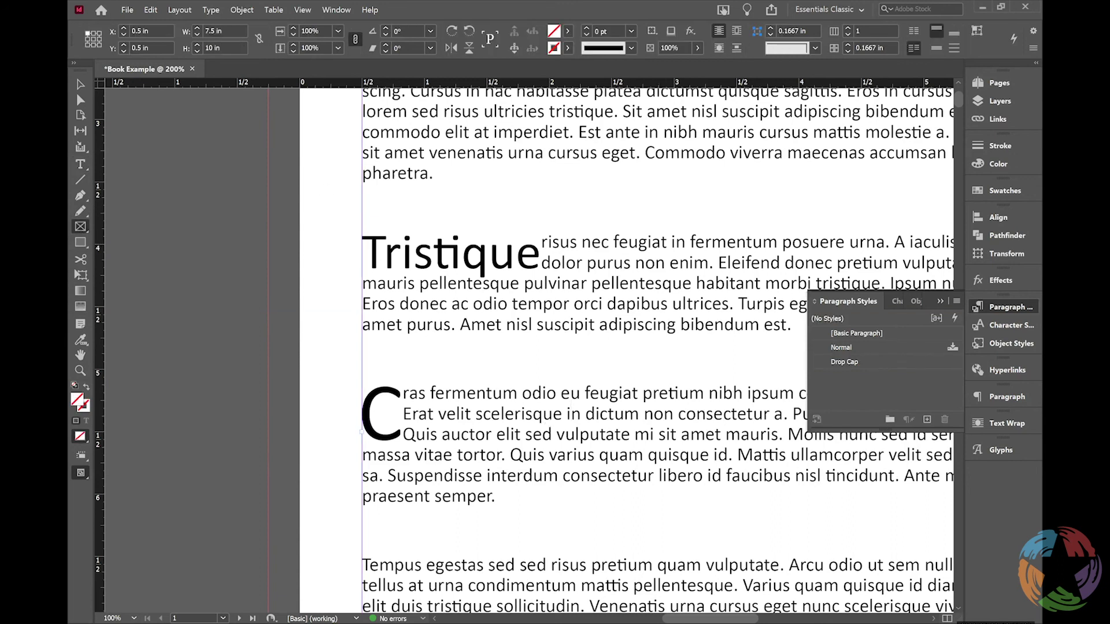
scroll(503, 393, "right", 8)
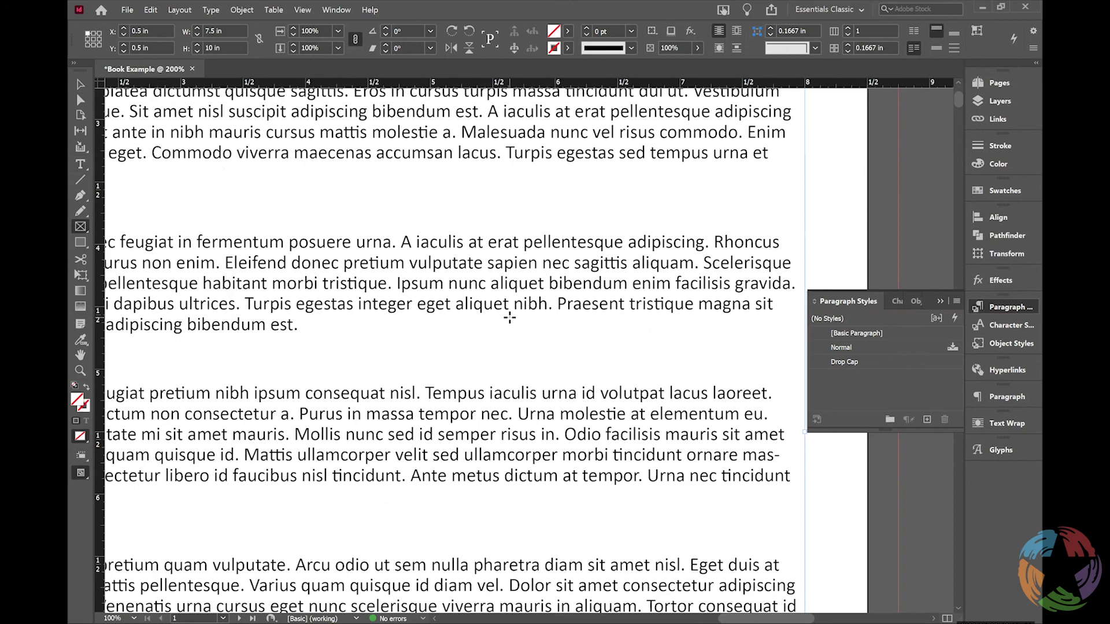
mouse_move(508, 194)
left_mouse_down()
mouse_move(648, 304)
mouse_move(762, 433)
mouse_move(774, 468)
mouse_move(805, 489)
left_mouse_up()
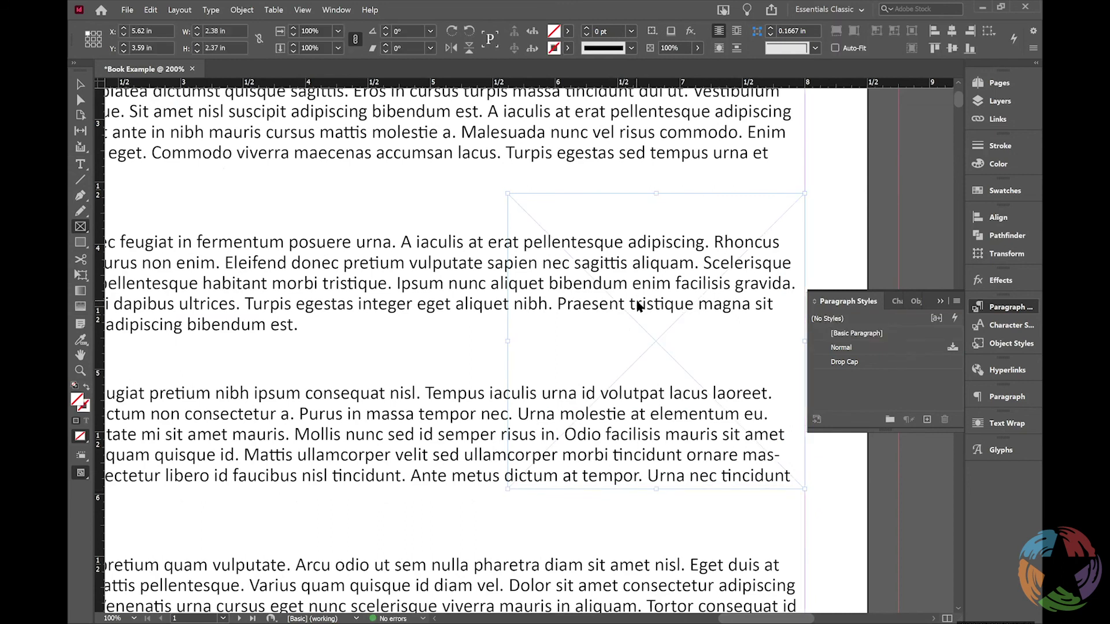
Place the "Text Wrap" image from the Links folder into the new frame on page 1.
key("ctrl+d")
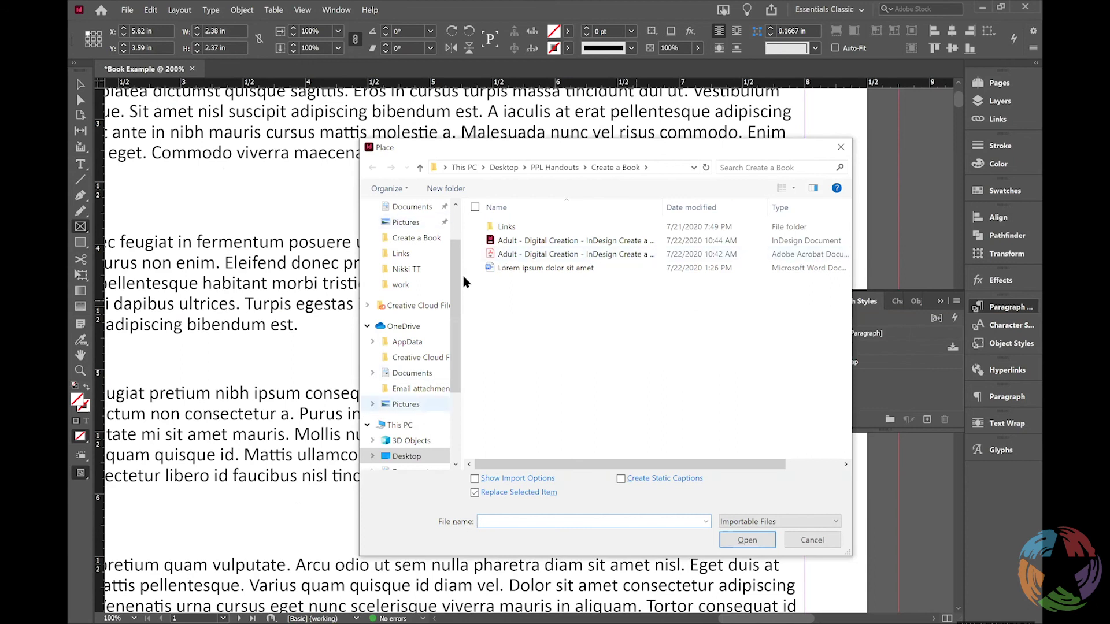
double_click(507, 229)
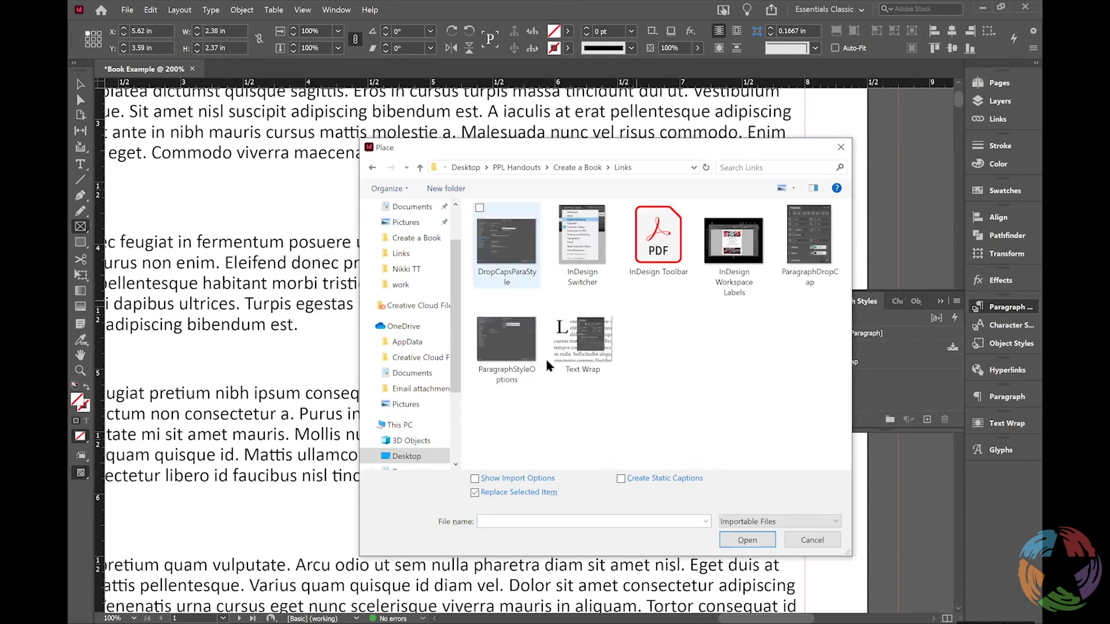
left_click(576, 341)
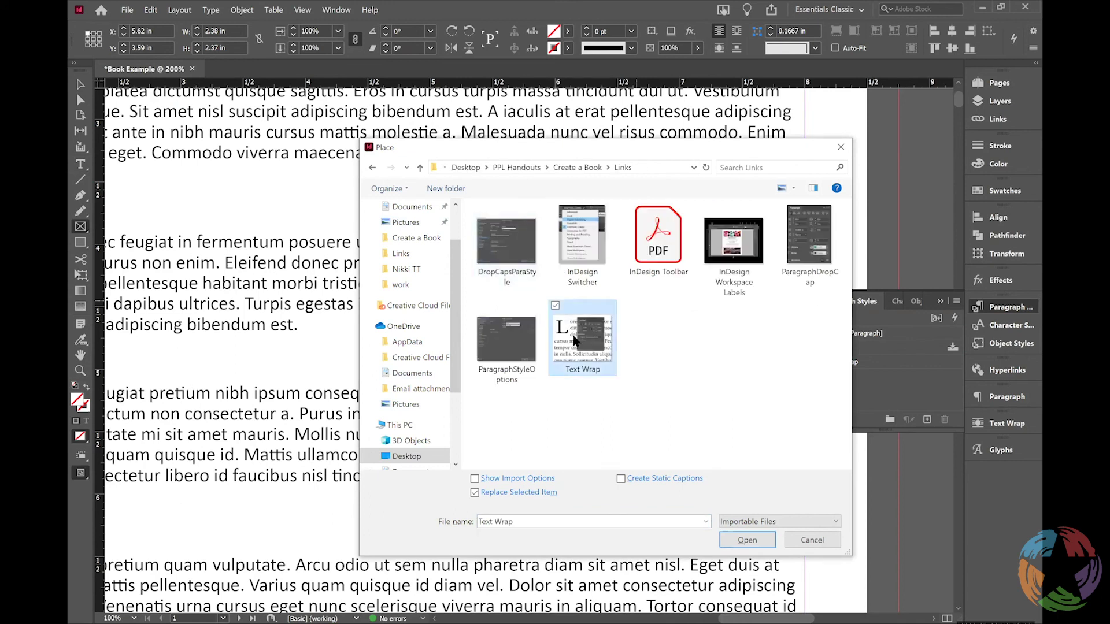
double_click(576, 340)
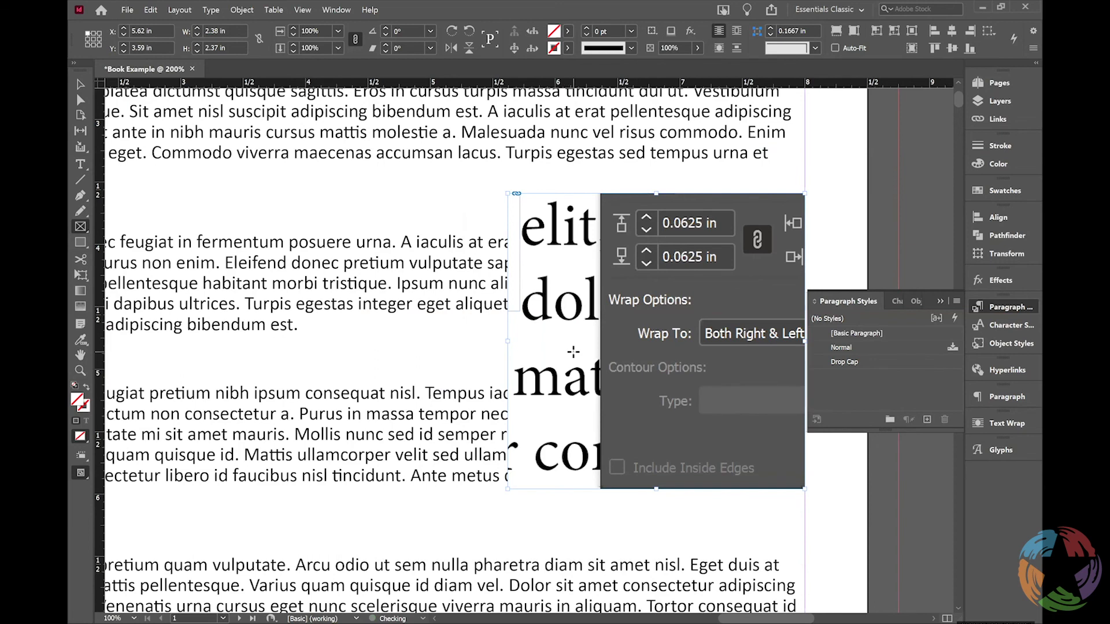
Wrap the text around the placed image's bounding box with a linked 0.0625 in offset on all sides.
left_click(80, 85)
left_click(656, 341)
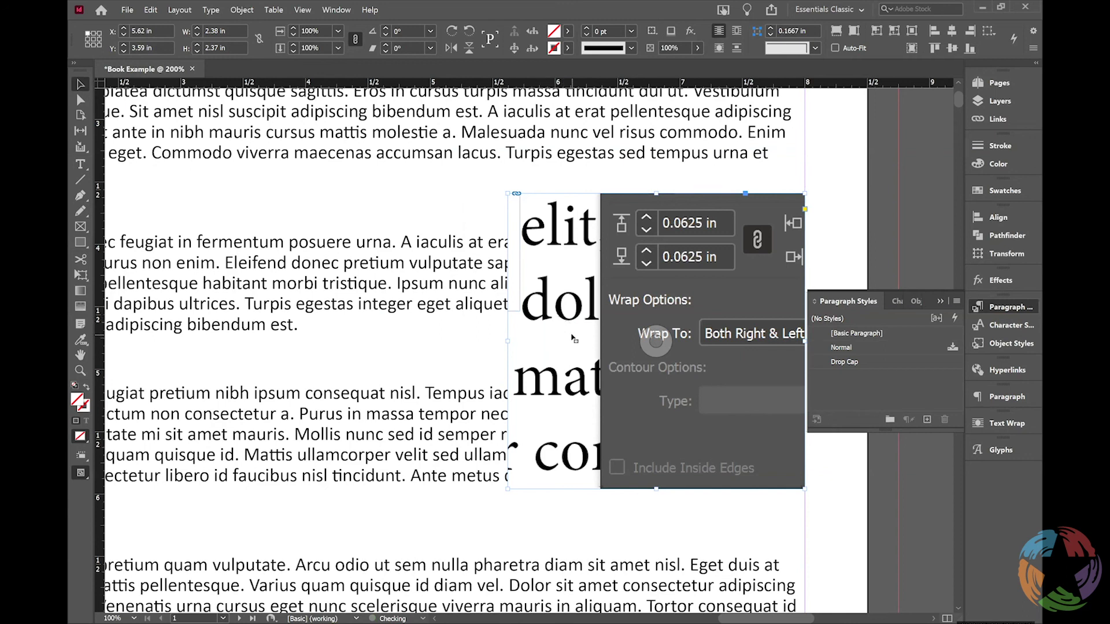
left_click(1006, 423)
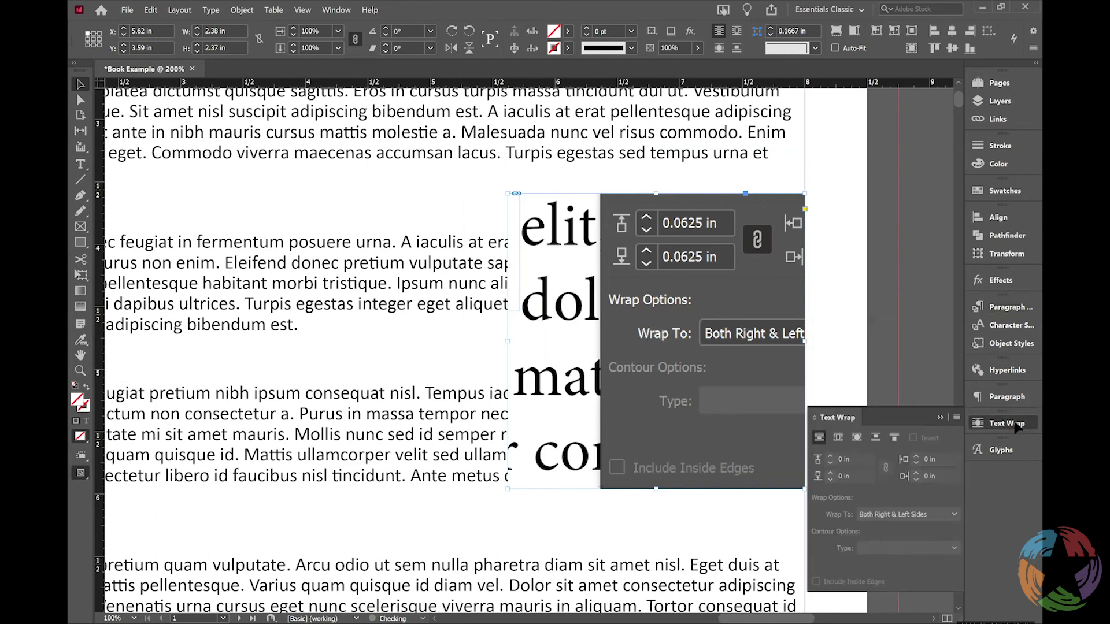
left_click(838, 439)
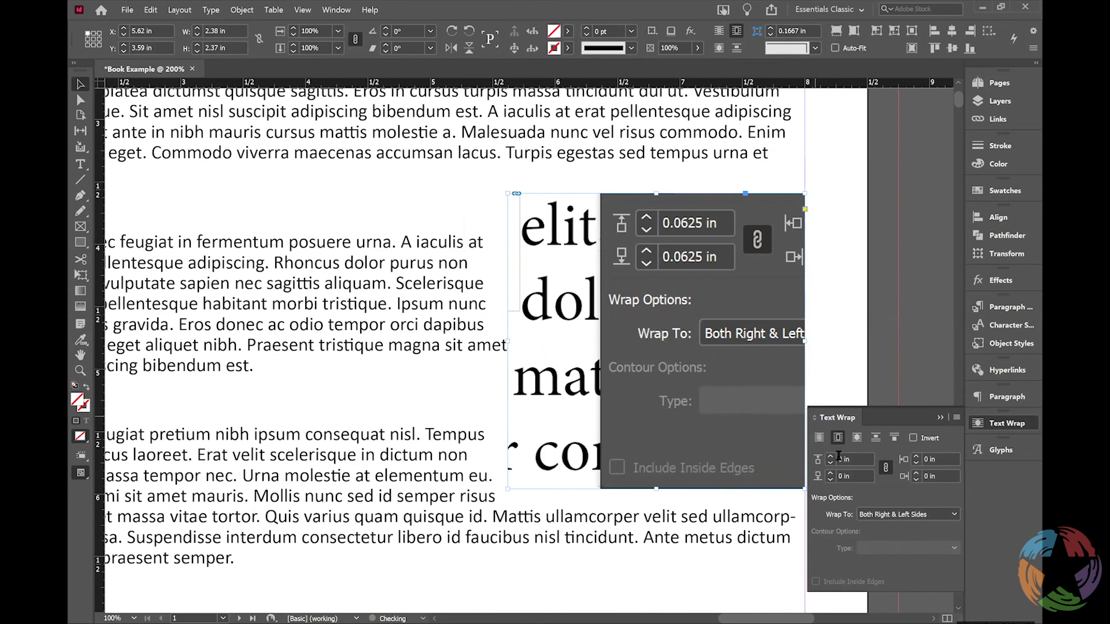
left_click(830, 456)
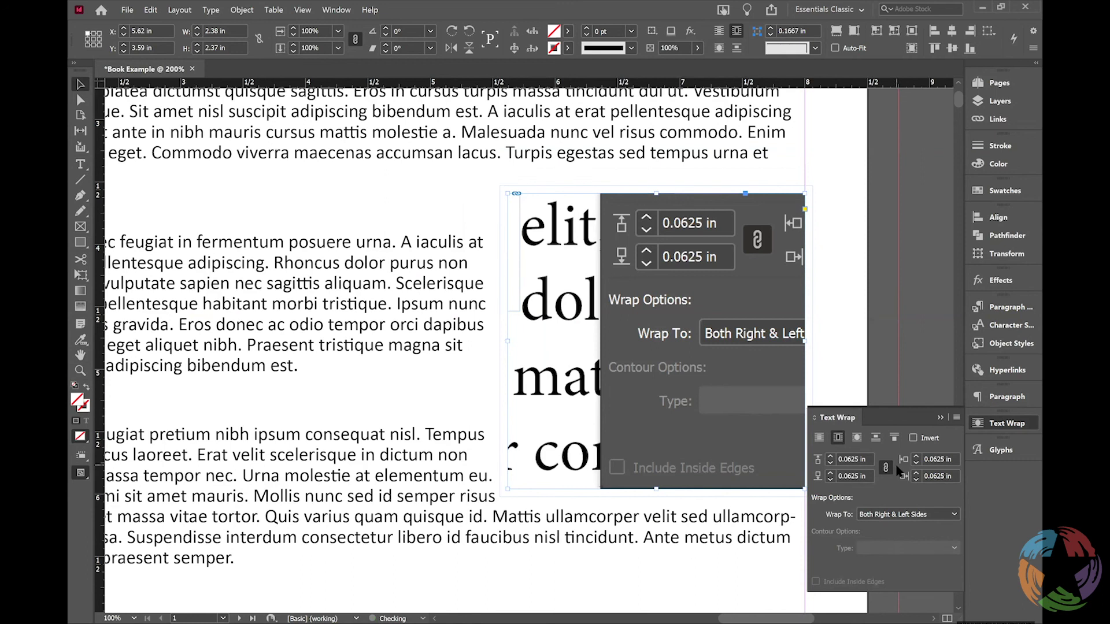
left_click(1009, 423)
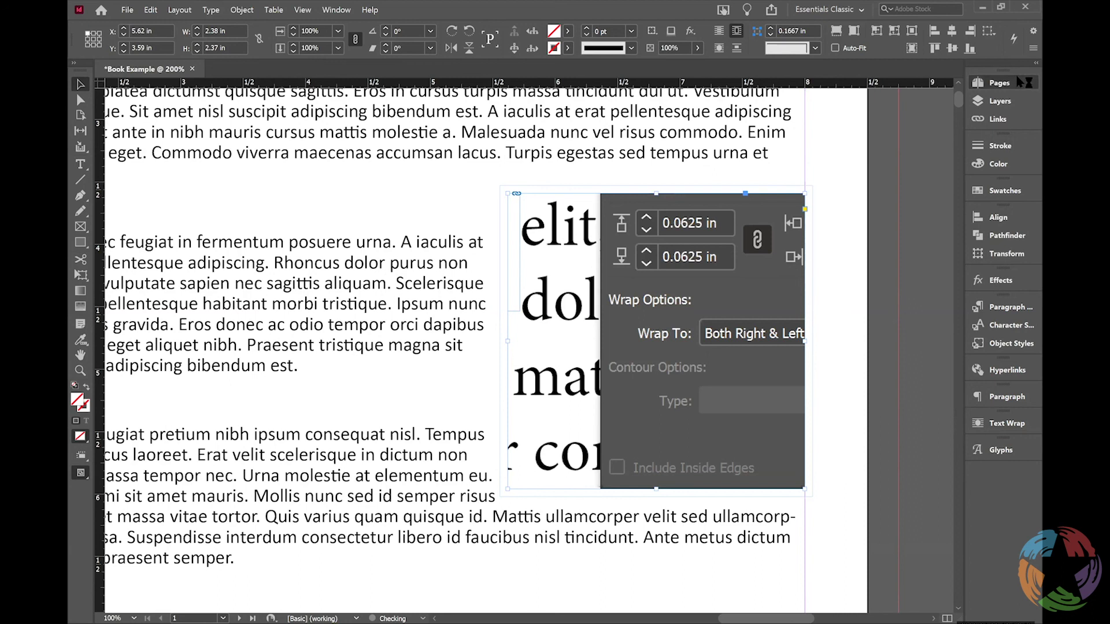
On page 10, draw a rectangular image frame about 7.5 in by 9.92 in, starting at the top-left margin corner and spanning the margin width.
left_click(983, 83)
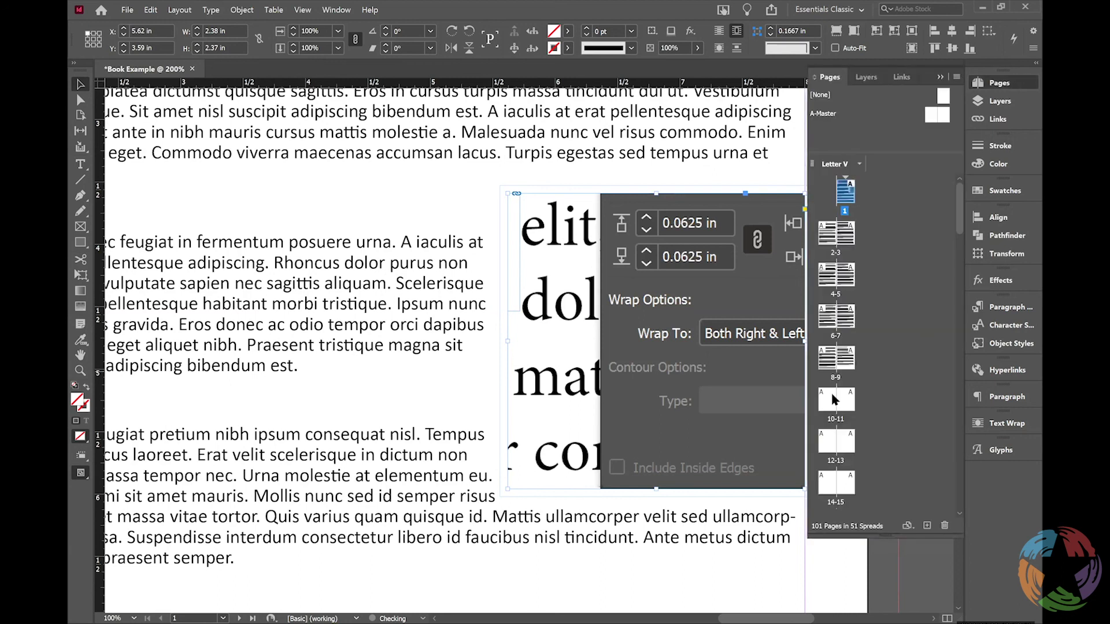
double_click(835, 403)
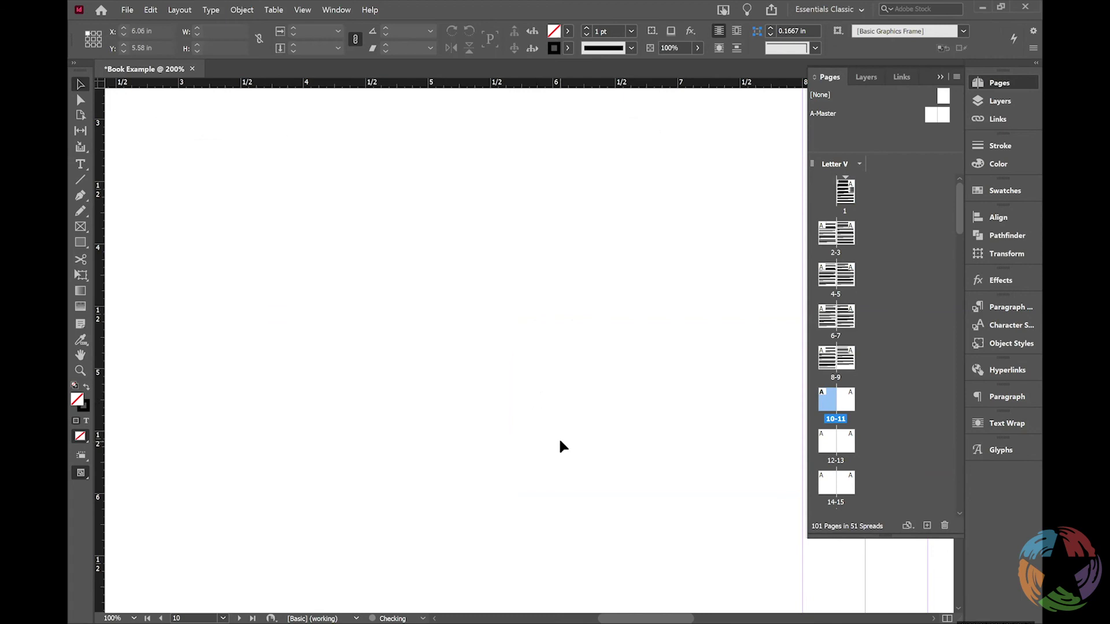
key("ctrl+minus")
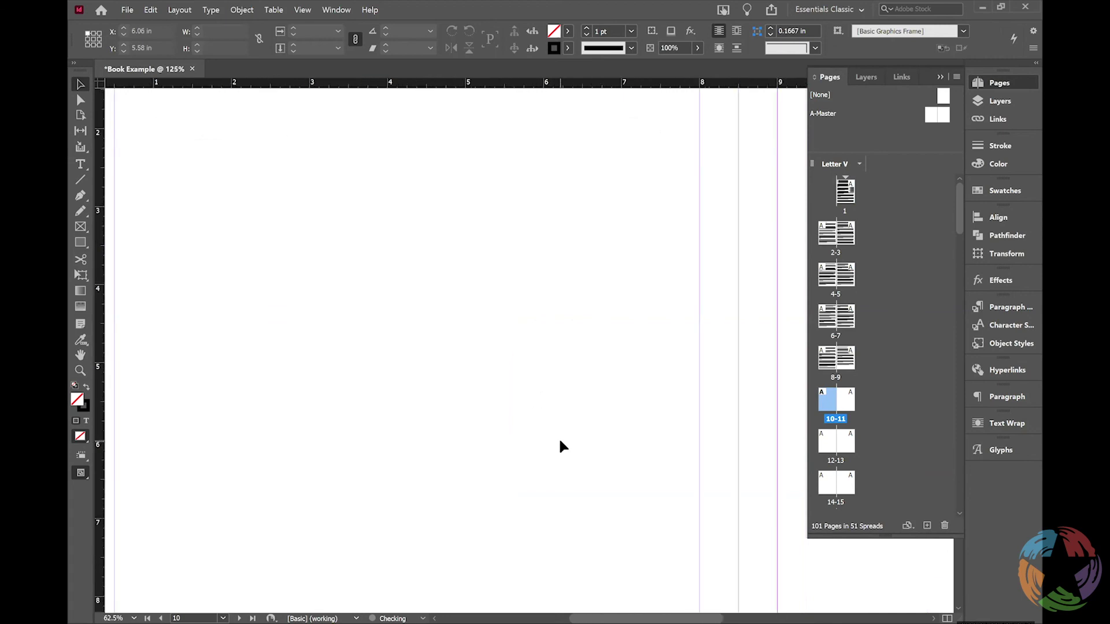
key("ctrl+minus")
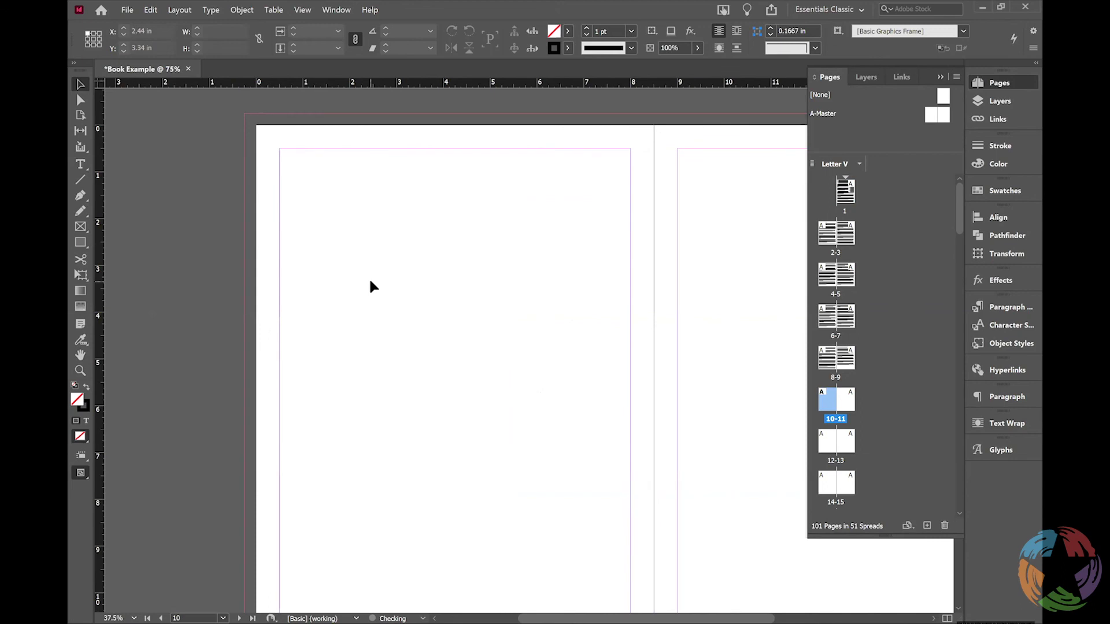
left_click(80, 228)
left_click_drag(280, 149, 629, 610)
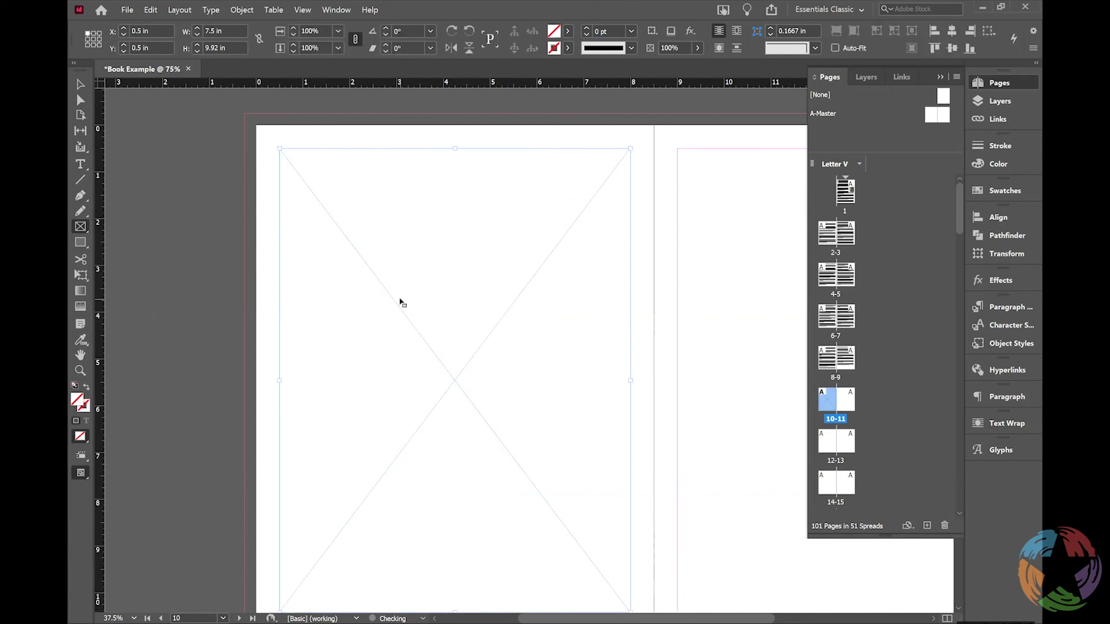
Place the "InDesign Workspace Labels" image from the Links folder into page 10's frame and fit the content proportionally.
key("ctrl+d")
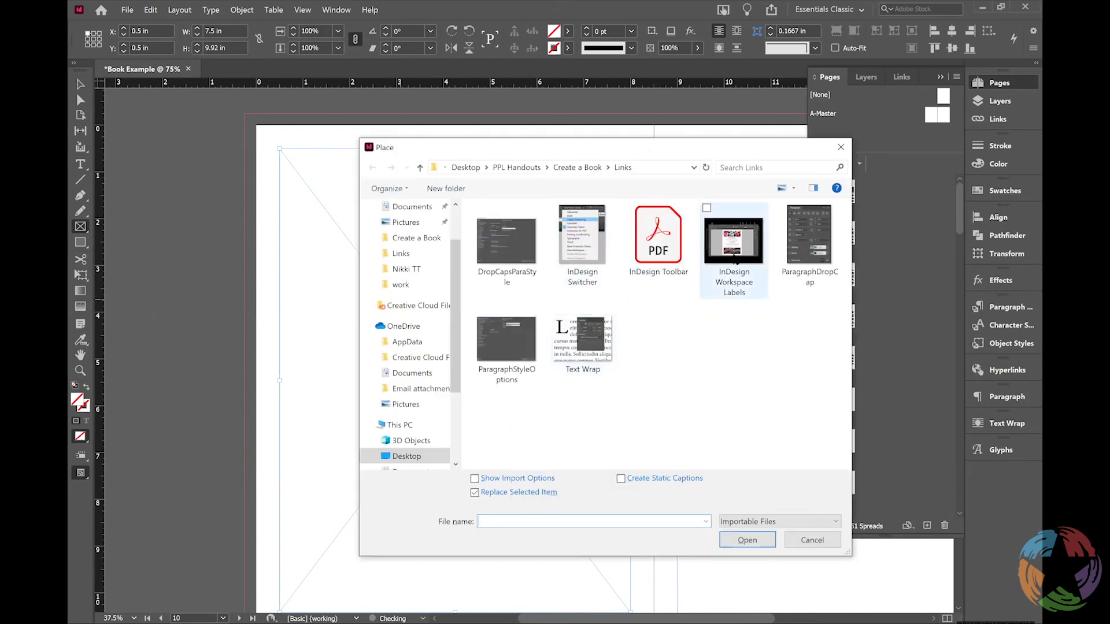
double_click(734, 248)
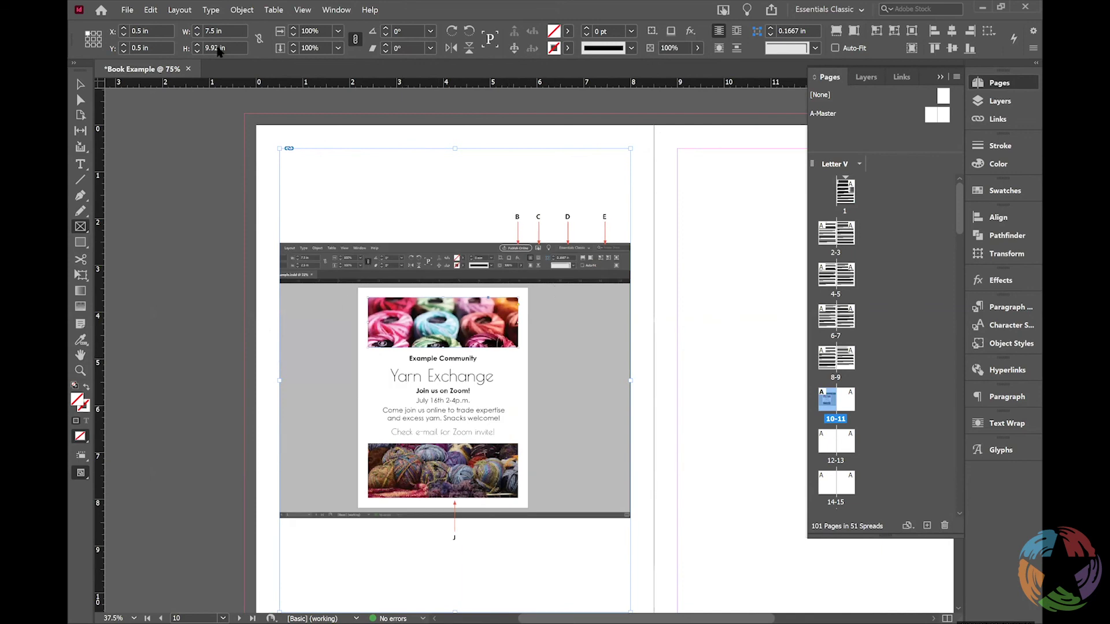
left_click(76, 89)
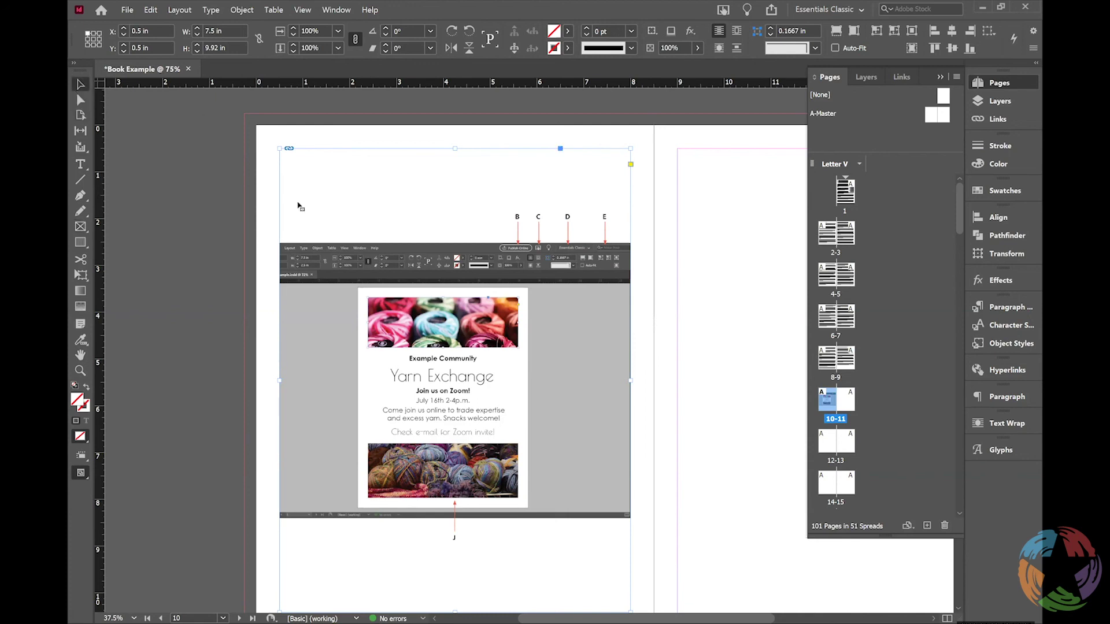
right_click(318, 215)
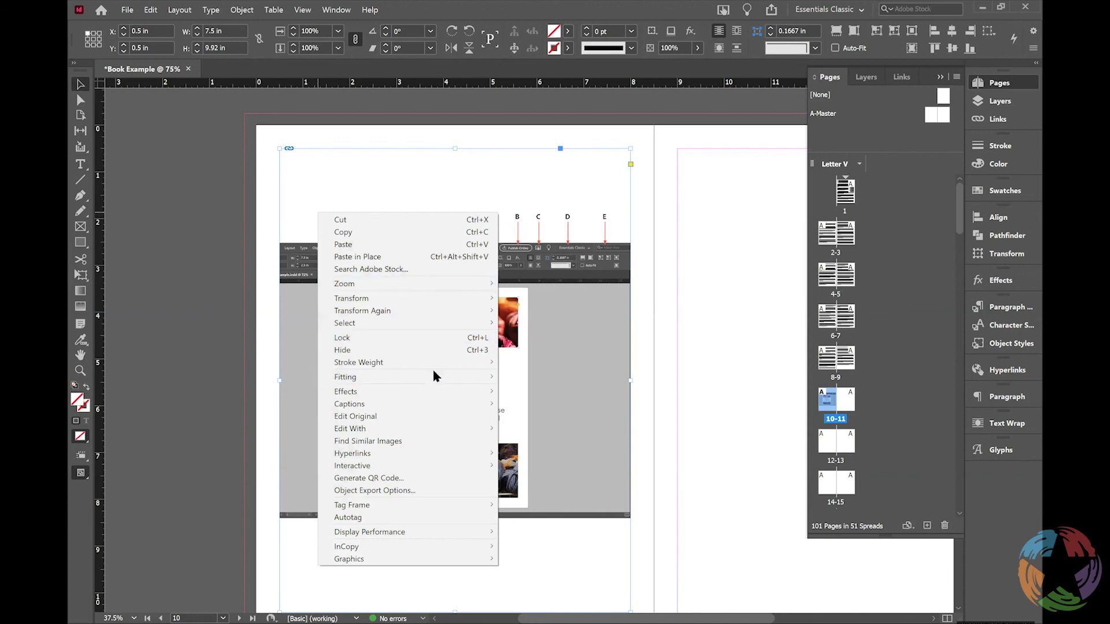
mouse_move(435, 377)
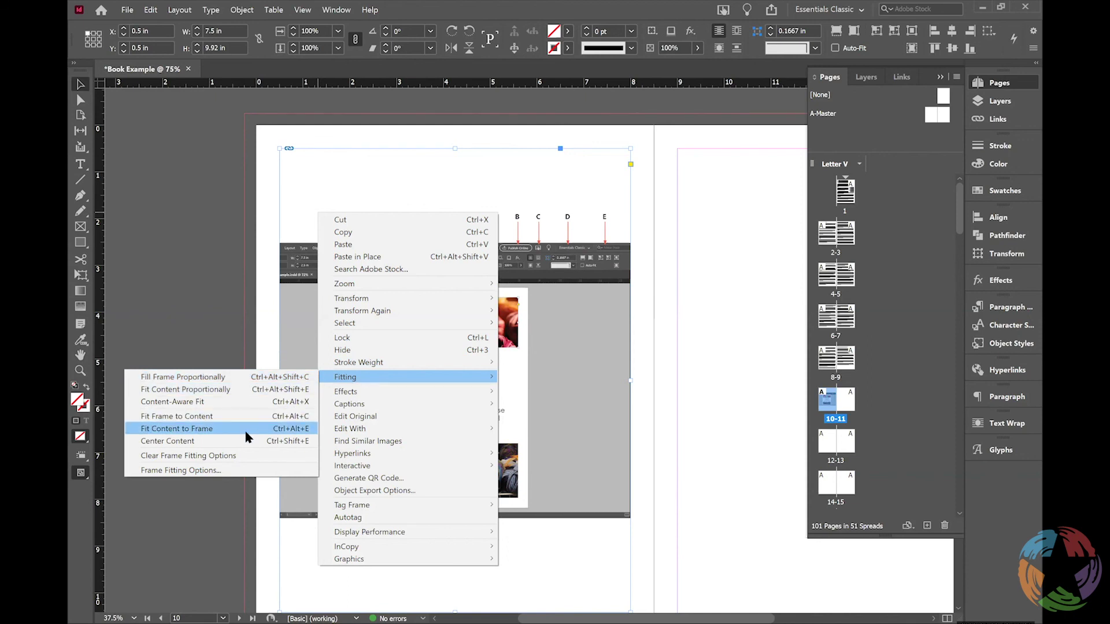
left_click(231, 390)
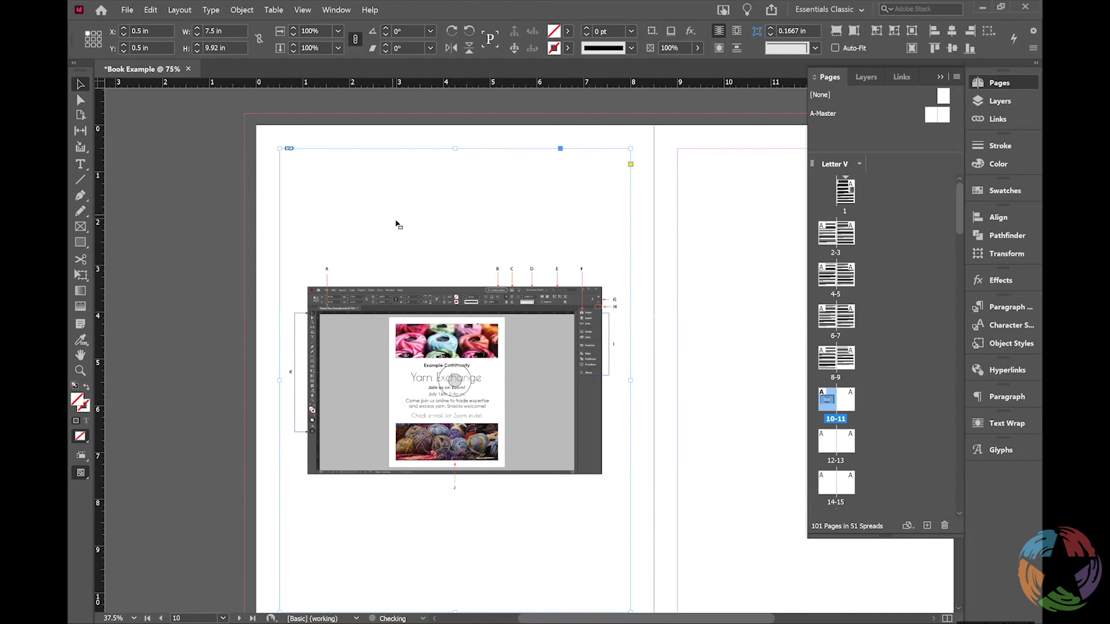
Fit the page 10 image frame to its content, and deselect it.
right_click(416, 249)
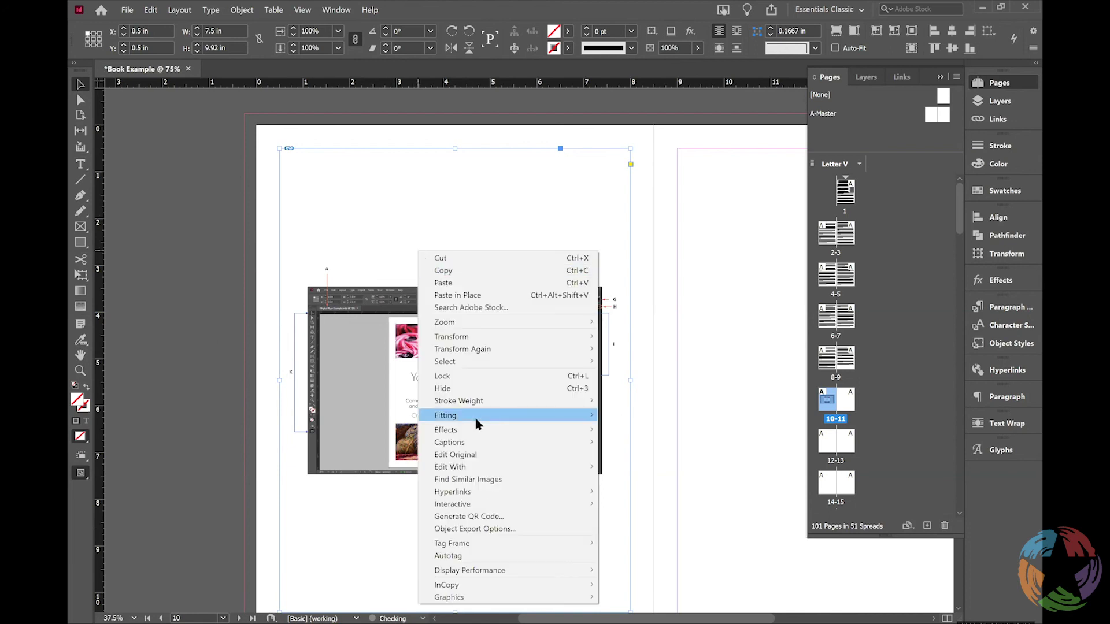
mouse_move(457, 416)
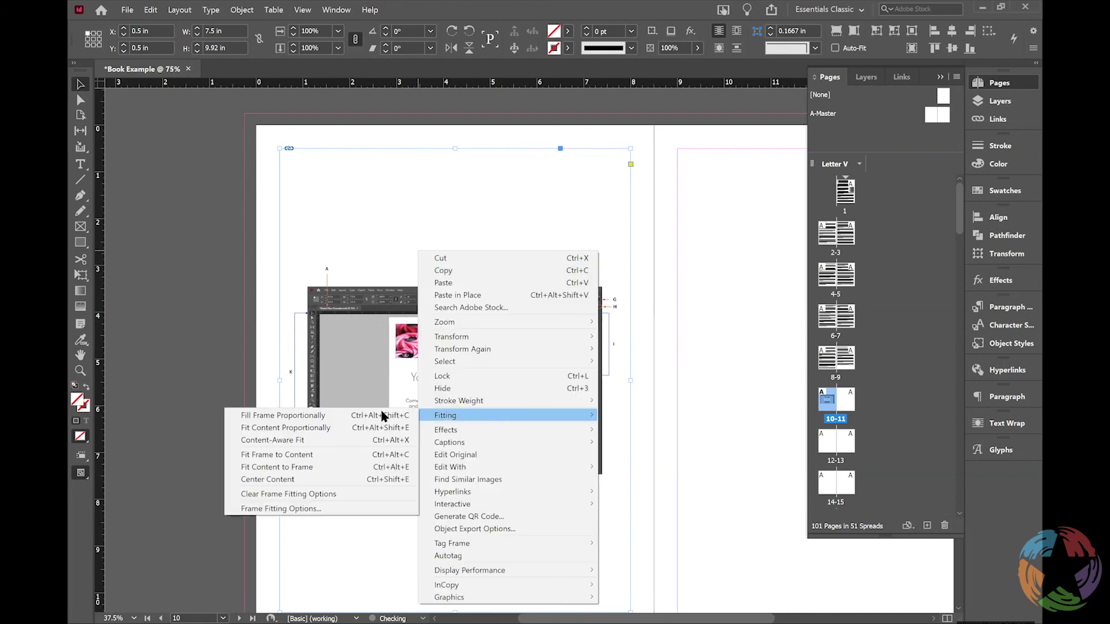
left_click(310, 455)
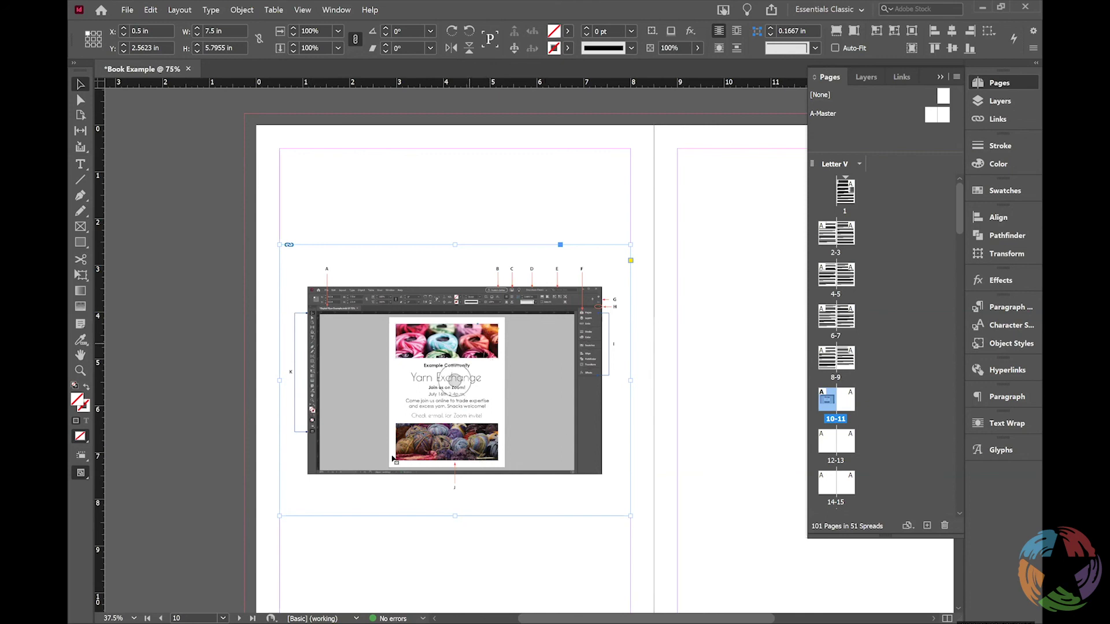
left_click(377, 562)
Draw a one-line text frame just below the right half of page 10's image frame and set its font to Myriad Pro Light Italic.
left_click(81, 165)
left_click_drag(454, 523, 615, 542)
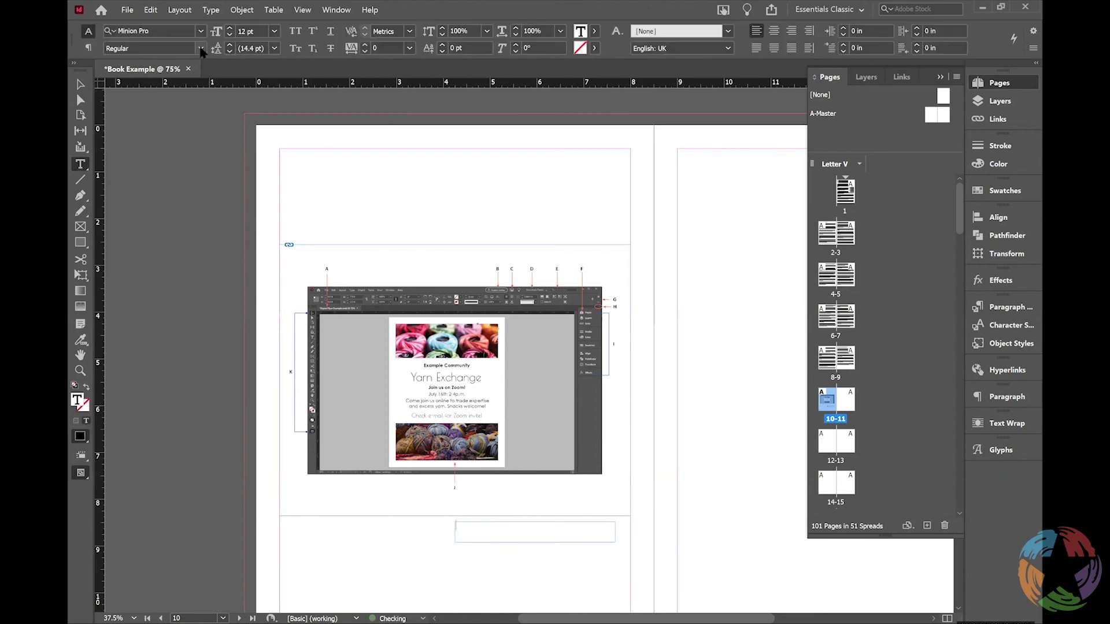
left_click(201, 48)
left_click(201, 48)
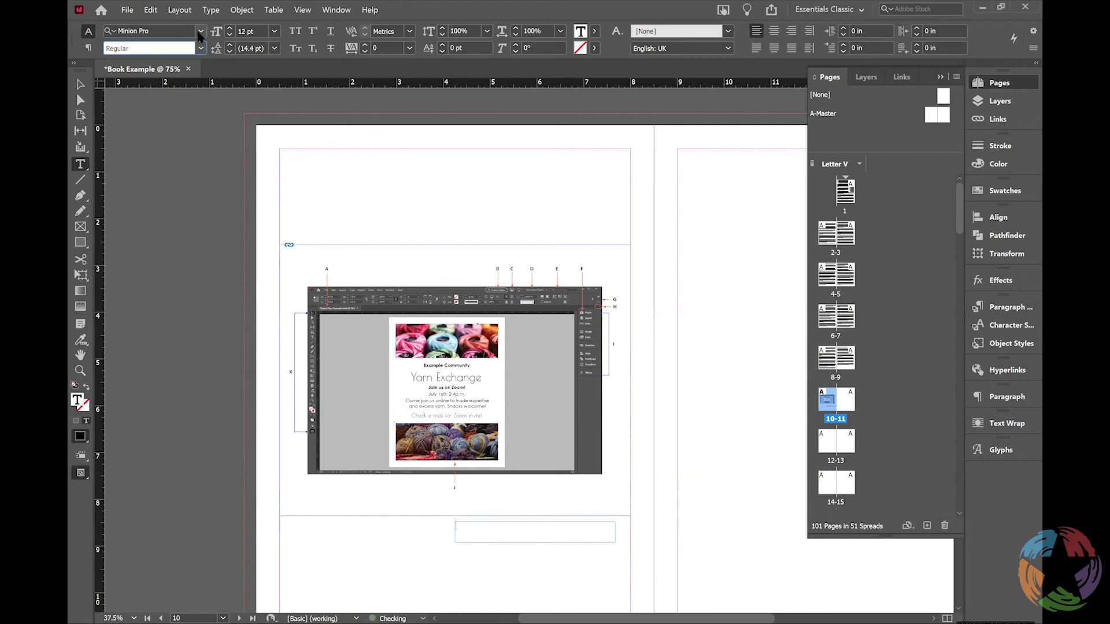
left_click(200, 32)
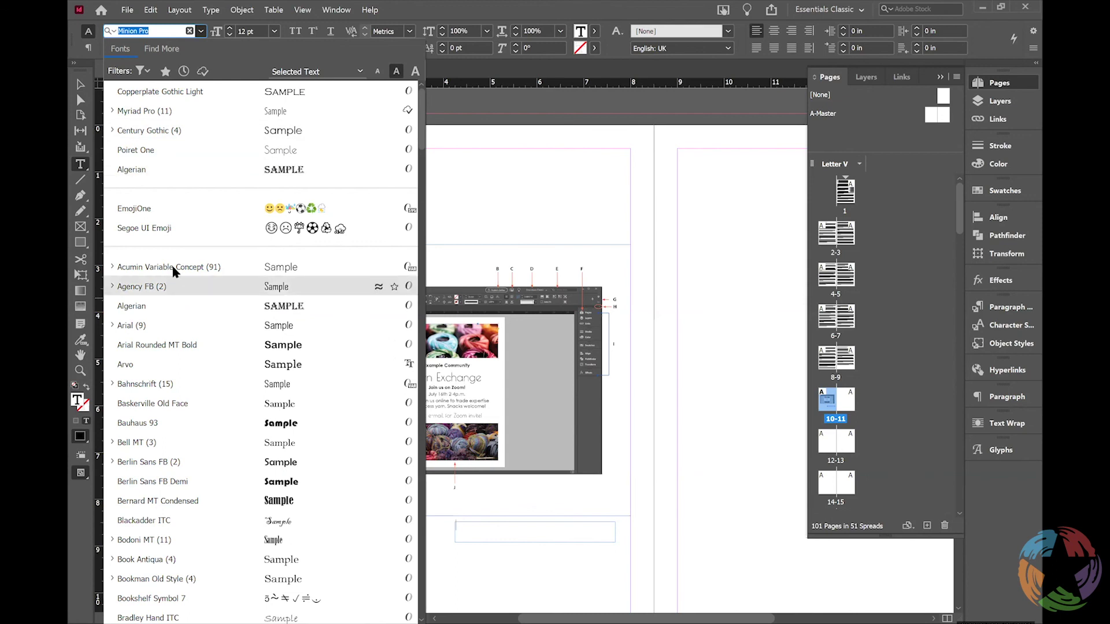
left_click(111, 111)
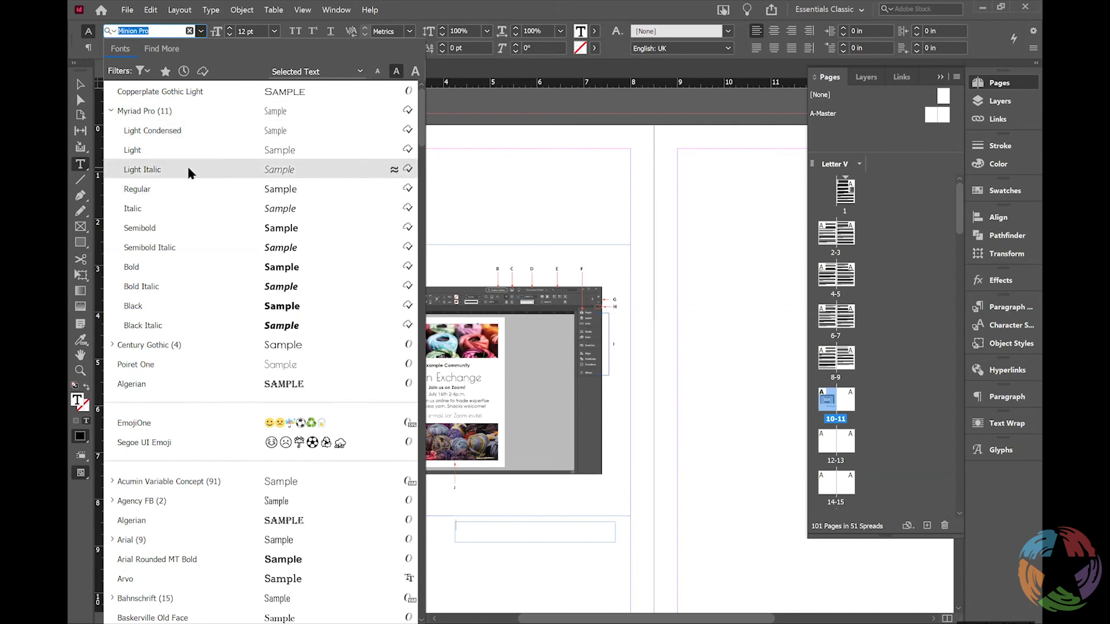
left_click(142, 170)
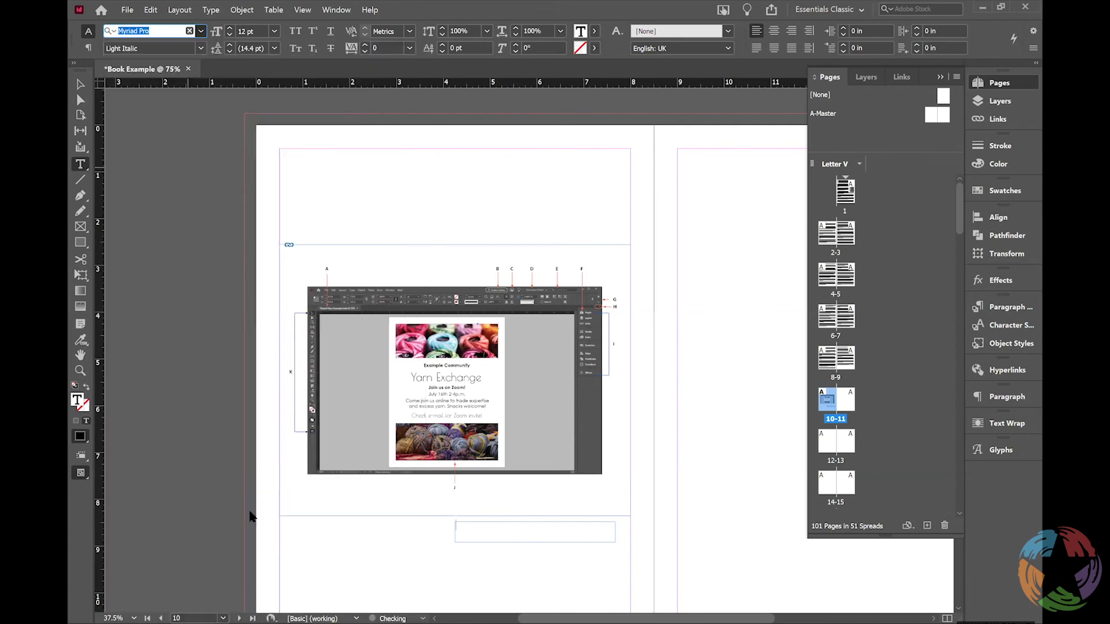
Enter the caption "Figure 1: Illustration Example" in the text frame below the image.
left_click(544, 530)
type("Figur")
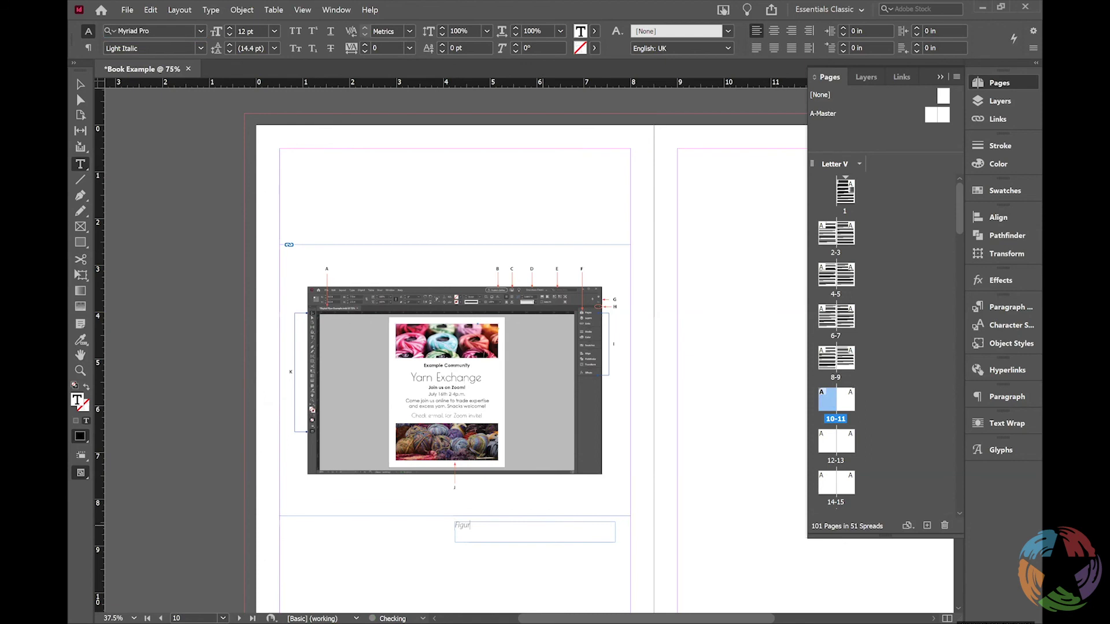
type("e 1: Illustration Example")
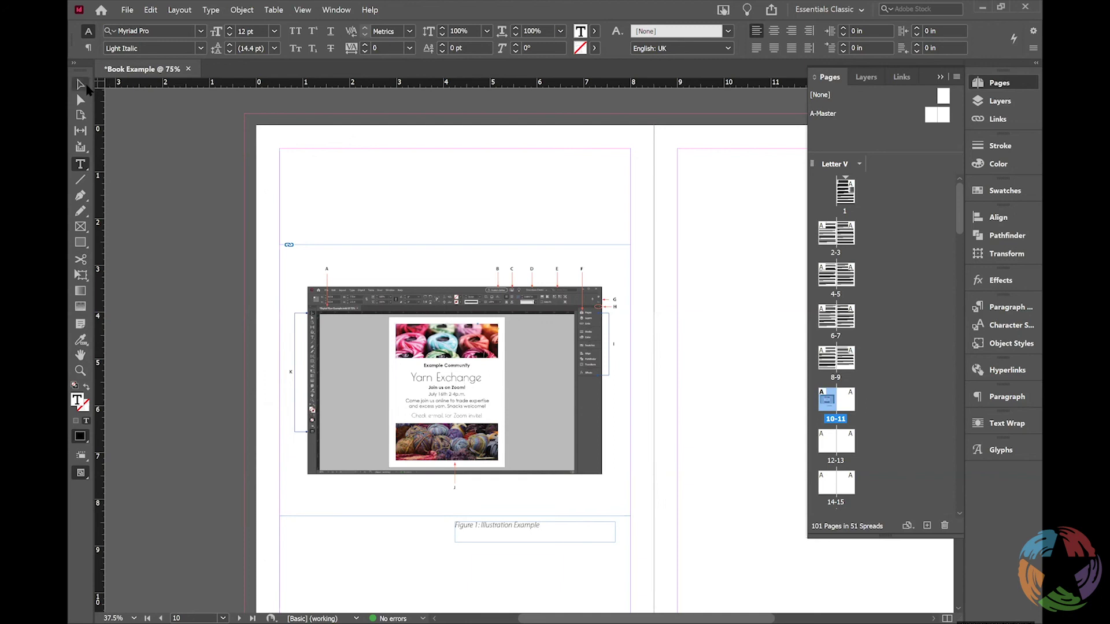
Apply a new object style created from page 10's image frame to that frame, and review the style's text wrap settings.
left_click(86, 87)
left_click(455, 379)
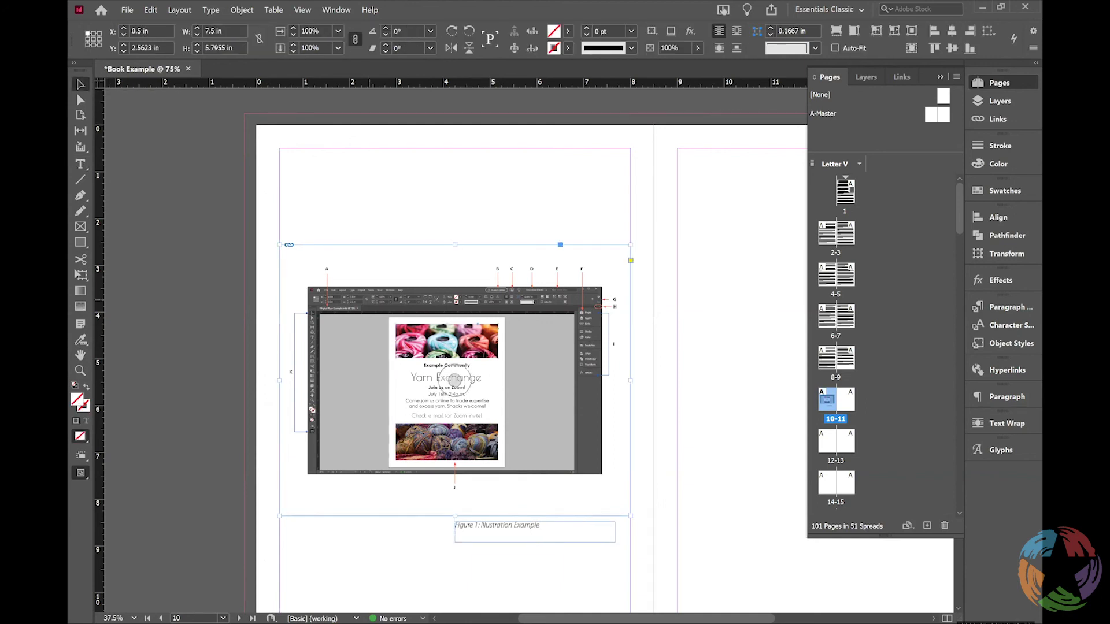
left_click(999, 345)
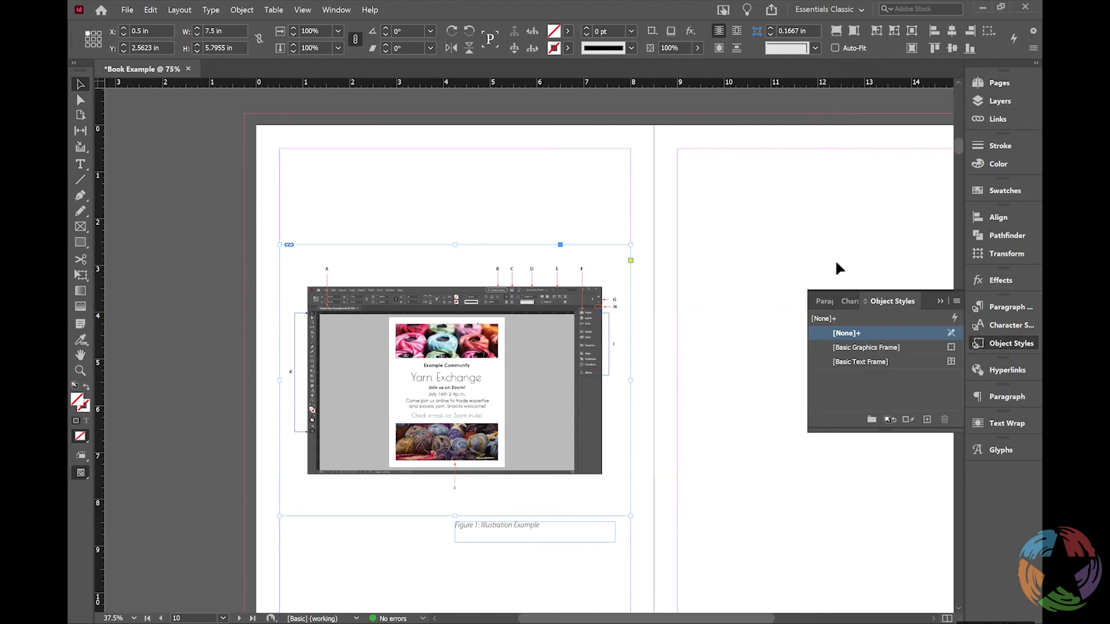
left_click(927, 420)
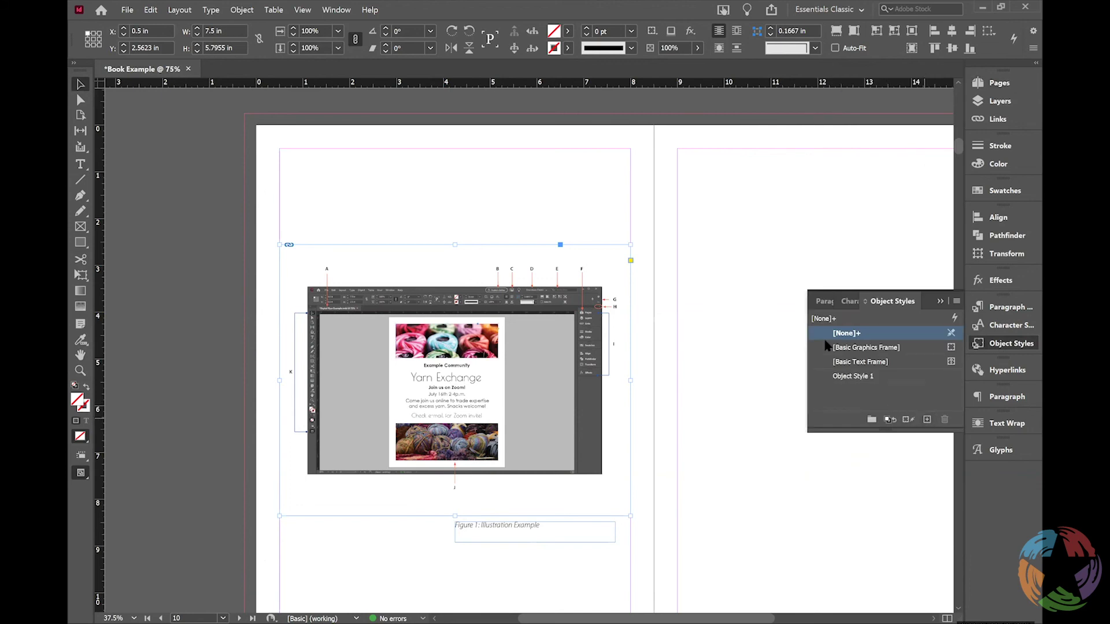
left_click(859, 377)
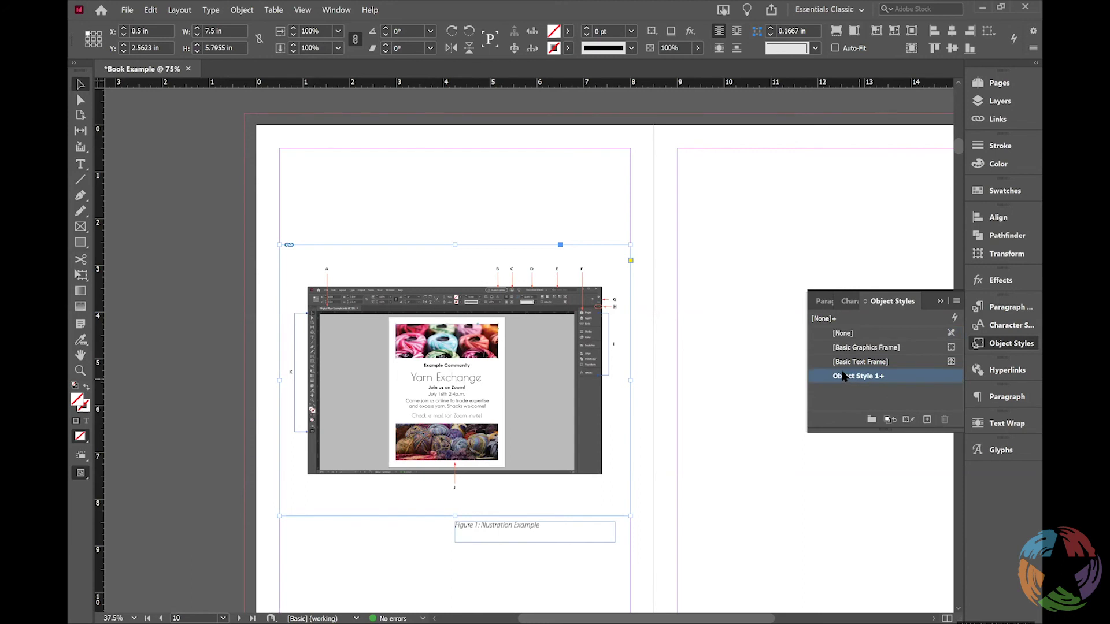
double_click(846, 377)
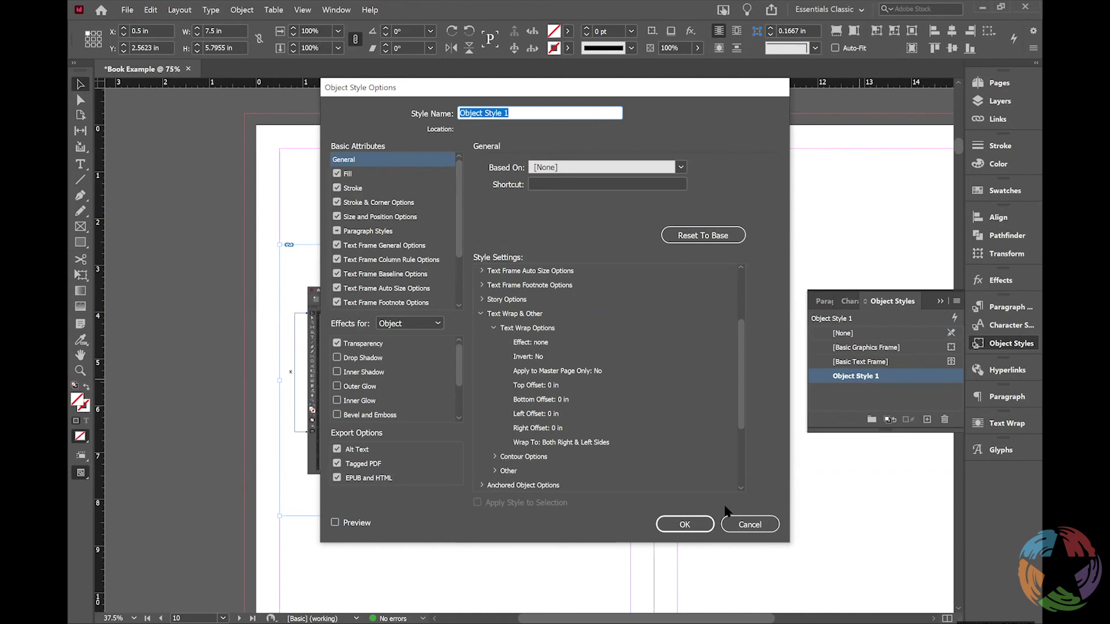
left_click(693, 525)
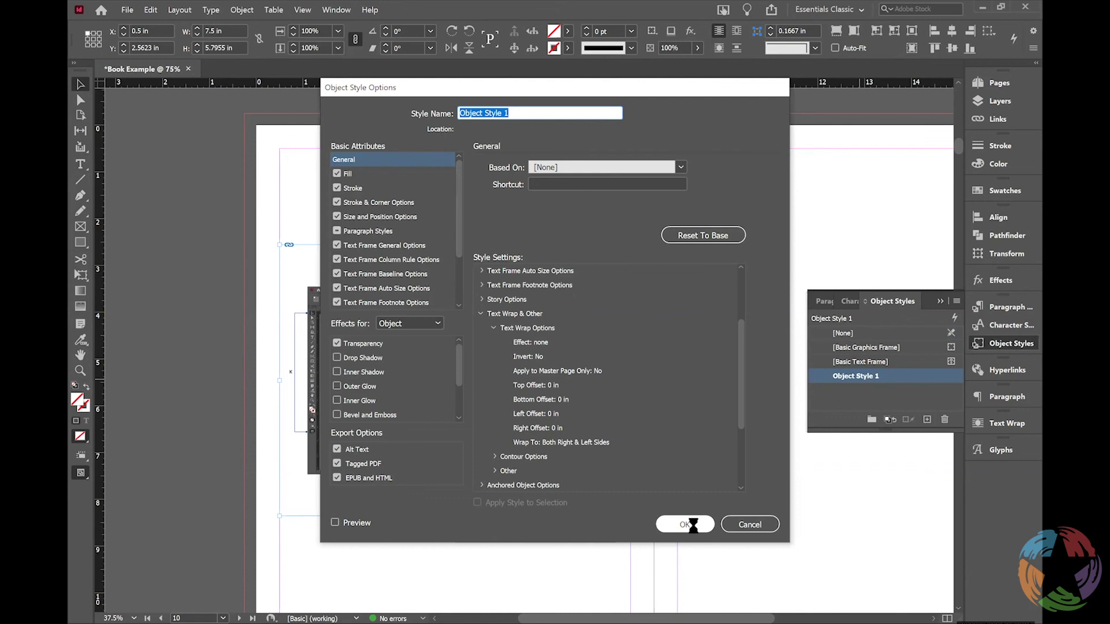